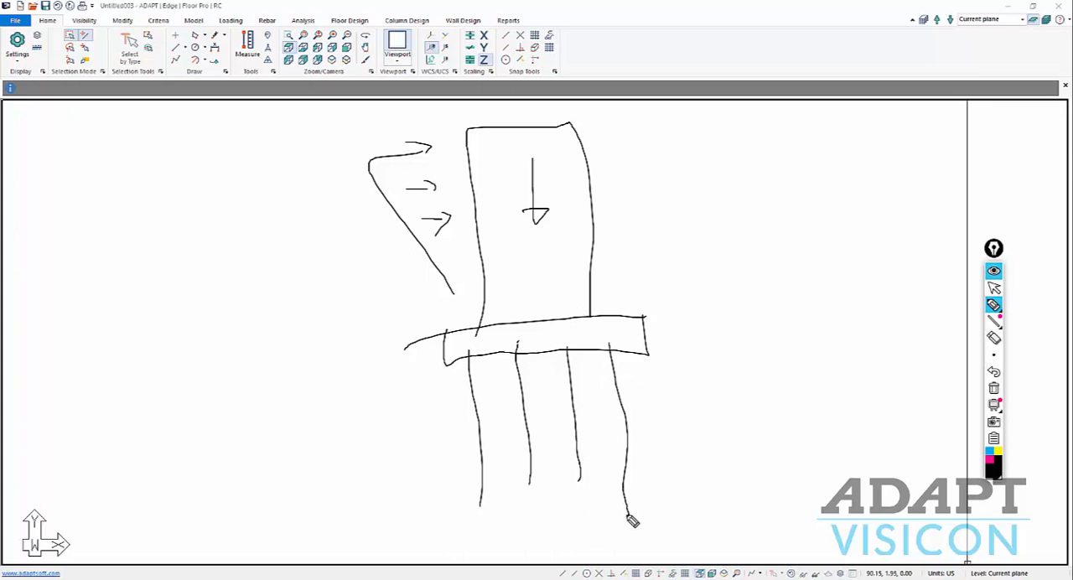
# Mark the bottom ends of the four sketched piles and add depth ticks along the rightmost pile.
pyautogui.moveTo(626, 514); pyautogui.dragTo(637, 515)
pyautogui.moveTo(578, 483); pyautogui.dragTo(579, 507)
pyautogui.moveTo(522, 504); pyautogui.dragTo(542, 504)
pyautogui.moveTo(525, 476)
pyautogui.mouseDown()
pyautogui.moveTo(524, 503)
pyautogui.moveTo(497, 505)
pyautogui.mouseUp()
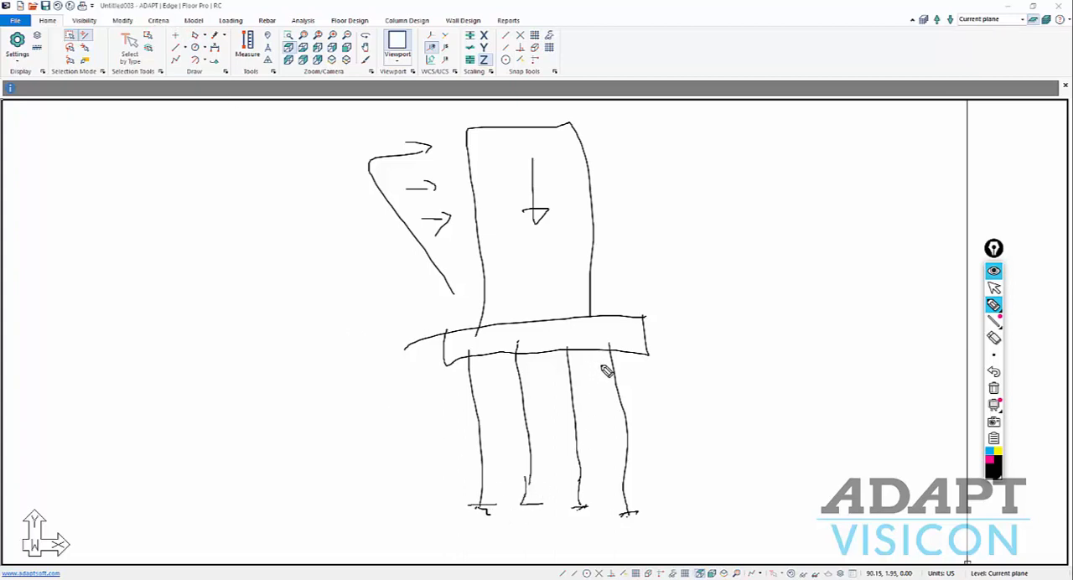
pyautogui.moveTo(605, 377)
pyautogui.mouseDown()
pyautogui.moveTo(619, 373)
pyautogui.moveTo(629, 474)
pyautogui.mouseUp()
# Sketch a vertical level line beside the piles with separate mat and pile segments, and label each segment's height.
pyautogui.moveTo(656, 346)
pyautogui.mouseDown()
pyautogui.moveTo(719, 346)
pyautogui.moveTo(690, 536)
pyautogui.moveTo(722, 503)
pyautogui.mouseUp()
pyautogui.moveTo(691, 346)
pyautogui.mouseDown()
pyautogui.moveTo(689, 307)
pyautogui.moveTo(703, 310)
pyautogui.mouseUp()
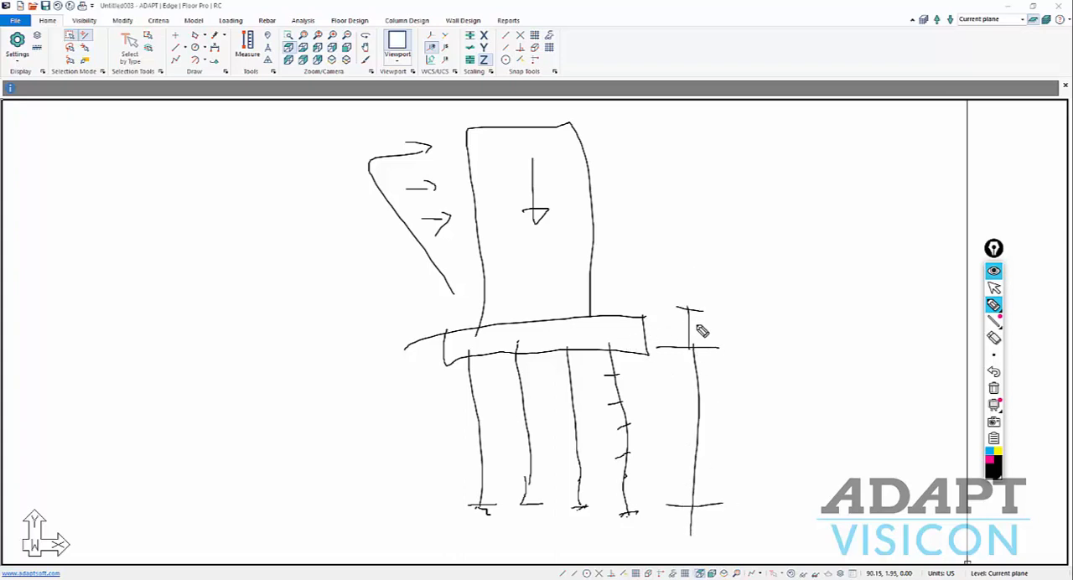
pyautogui.moveTo(703, 319); pyautogui.dragTo(705, 323)
pyautogui.moveTo(707, 324); pyautogui.dragTo(708, 328)
pyautogui.moveTo(715, 410); pyautogui.dragTo(715, 419)
pyautogui.moveTo(724, 419); pyautogui.dragTo(728, 412)
# Add ticks along the level line's pile segment and spring symbols with a K label at the rightmost pile.
pyautogui.moveTo(690, 366); pyautogui.dragTo(698, 391)
pyautogui.moveTo(691, 434); pyautogui.dragTo(691, 464)
pyautogui.moveTo(588, 377)
pyautogui.mouseDown()
pyautogui.moveTo(602, 373)
pyautogui.moveTo(627, 426)
pyautogui.mouseUp()
pyautogui.moveTo(639, 369); pyautogui.dragTo(642, 374)
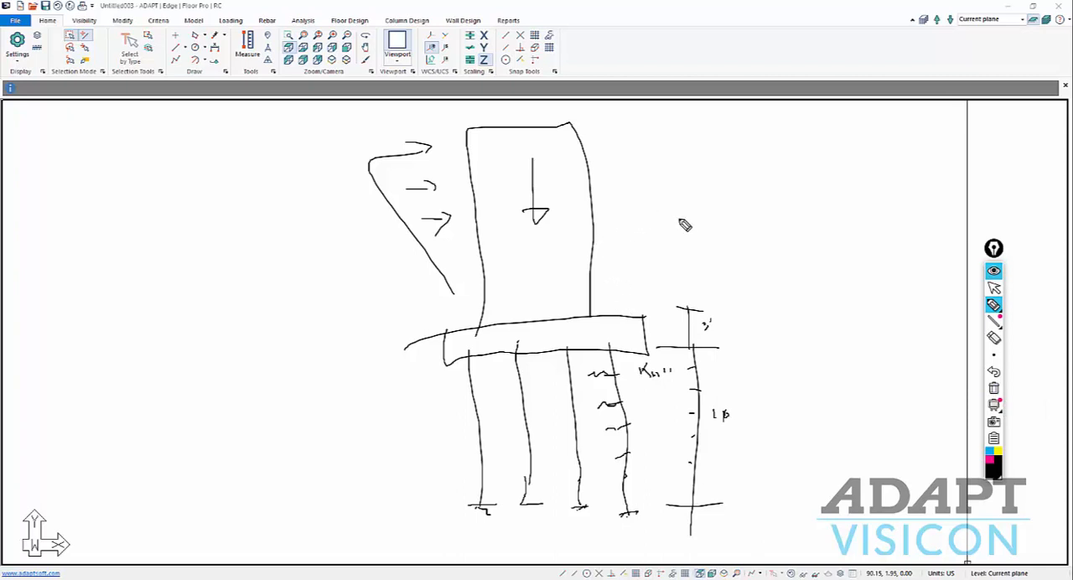
# Draw a double-headed height arrow beside the sketched tower and label it 10 @ 10'.
pyautogui.moveTo(681, 219)
pyautogui.mouseDown()
pyautogui.moveTo(680, 240)
pyautogui.moveTo(691, 220)
pyautogui.moveTo(683, 131)
pyautogui.moveTo(701, 156)
pyautogui.mouseUp()
pyautogui.moveTo(683, 255)
pyautogui.mouseDown()
pyautogui.moveTo(683, 299)
pyautogui.moveTo(690, 289)
pyautogui.mouseUp()
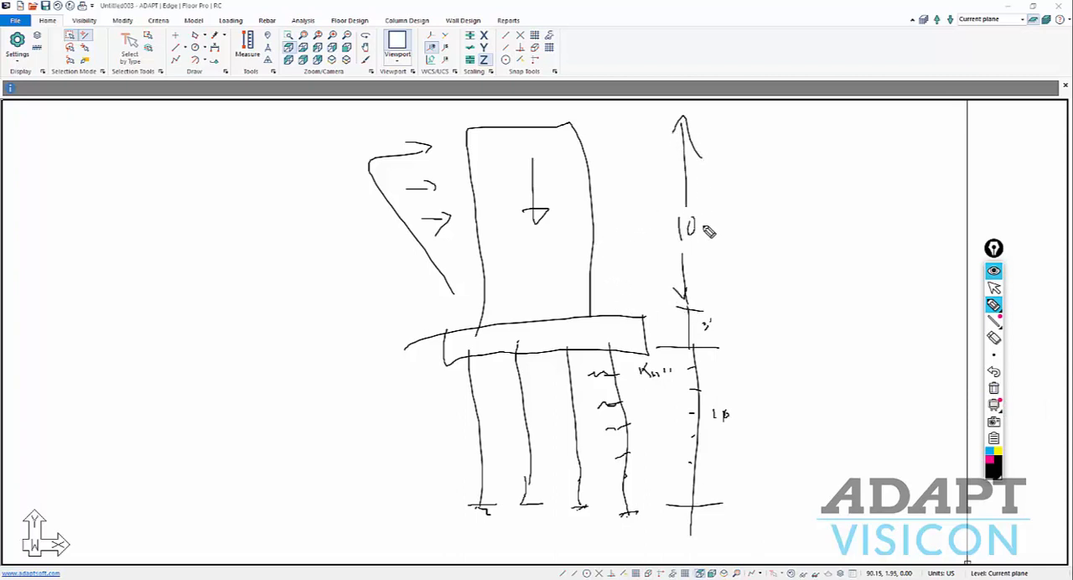
pyautogui.moveTo(703, 216); pyautogui.dragTo(739, 227)
pyautogui.moveTo(750, 217); pyautogui.dragTo(750, 225)
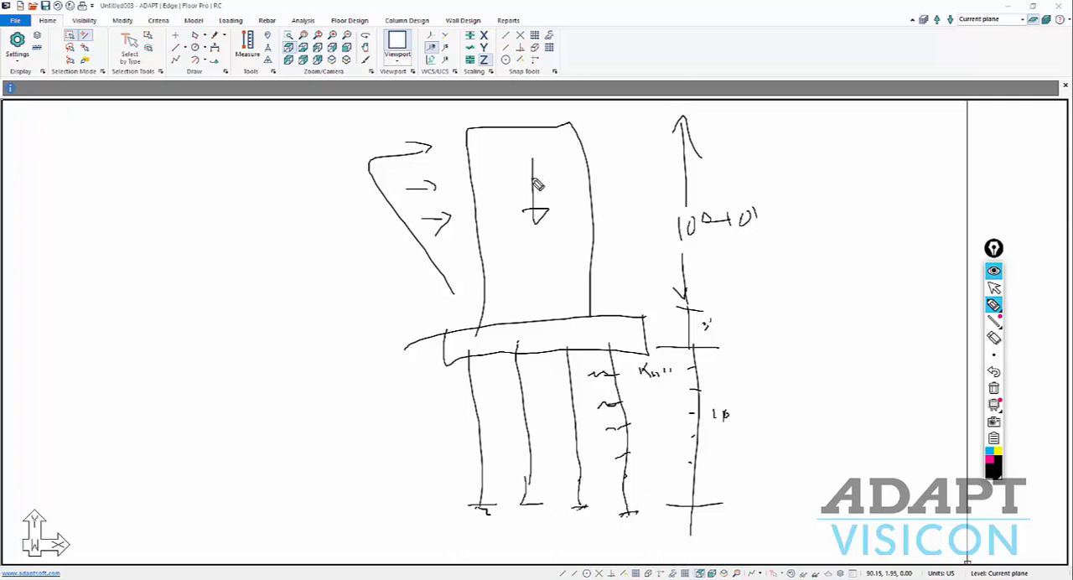
# Label the foundation slab MAT with a leader, and draw a line down to a labelled pile base level.
pyautogui.moveTo(436, 327)
pyautogui.mouseDown()
pyautogui.moveTo(309, 344)
pyautogui.moveTo(333, 347)
pyautogui.moveTo(348, 329)
pyautogui.moveTo(339, 508)
pyautogui.moveTo(371, 504)
pyautogui.mouseUp()
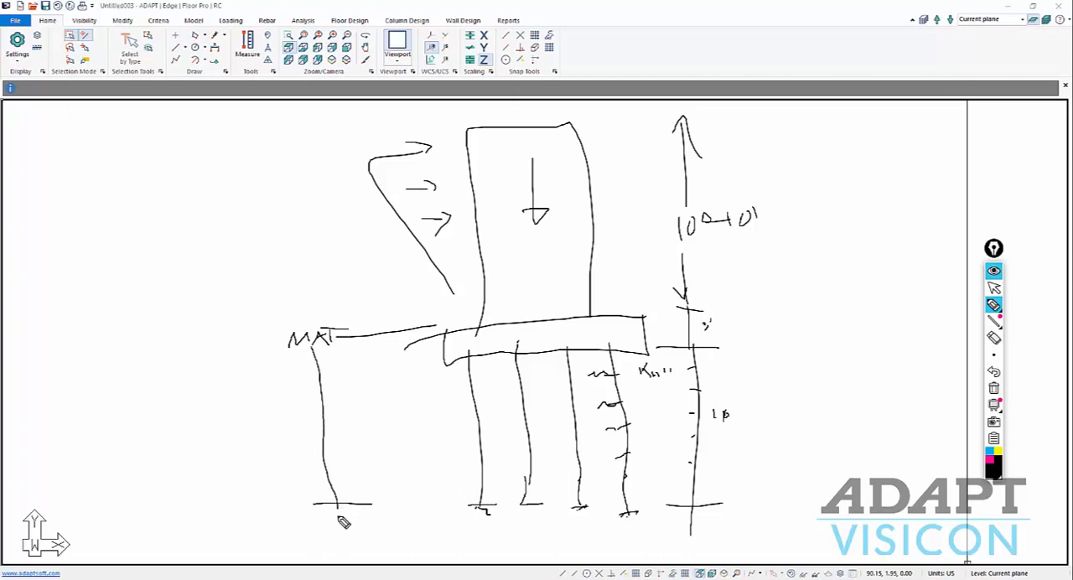
pyautogui.moveTo(279, 505)
pyautogui.mouseDown()
pyautogui.moveTo(278, 519)
pyautogui.moveTo(283, 504)
pyautogui.mouseUp()
pyautogui.moveTo(283, 507); pyautogui.dragTo(304, 509)
pyautogui.moveTo(288, 472); pyautogui.dragTo(288, 480)
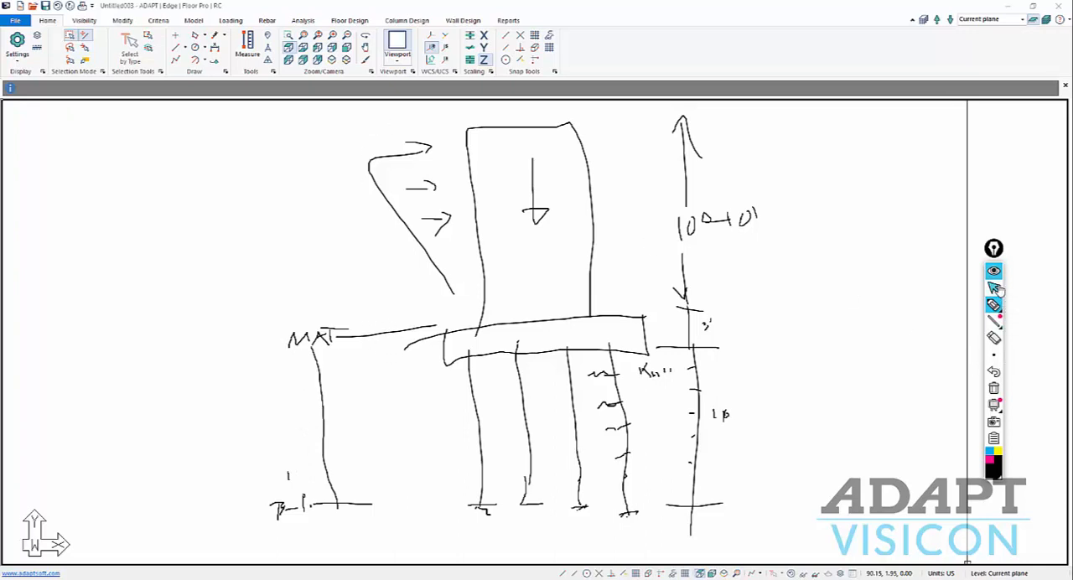
# Erase the entire annotation sketch and switch back to the normal pointer.
pyautogui.click(994, 389)
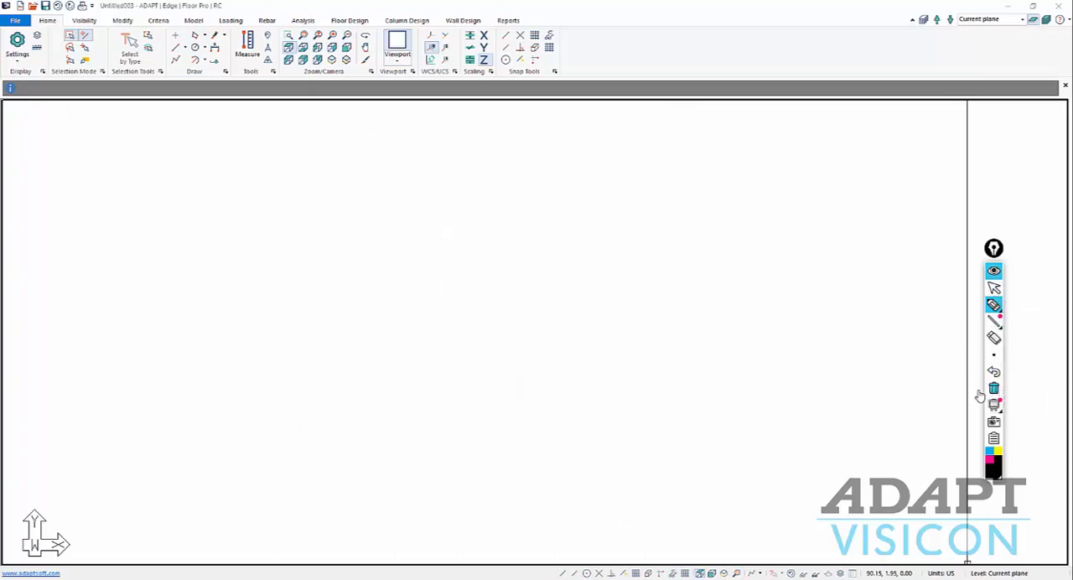
pyautogui.click(994, 288)
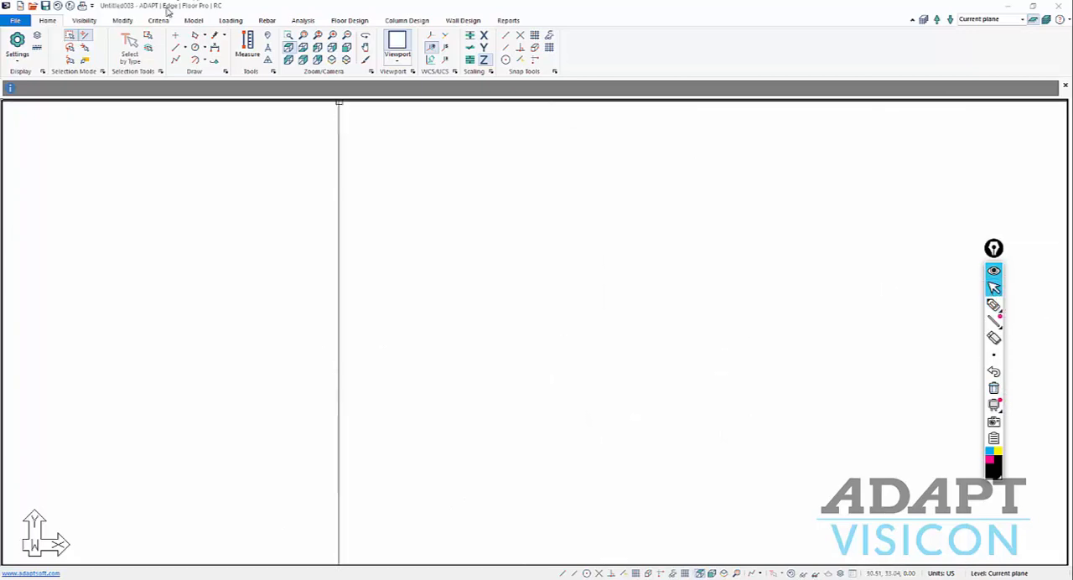
# Rename the Bottom plane reference plane as Base_Pile.
pyautogui.click(191, 20)
pyautogui.click(71, 51)
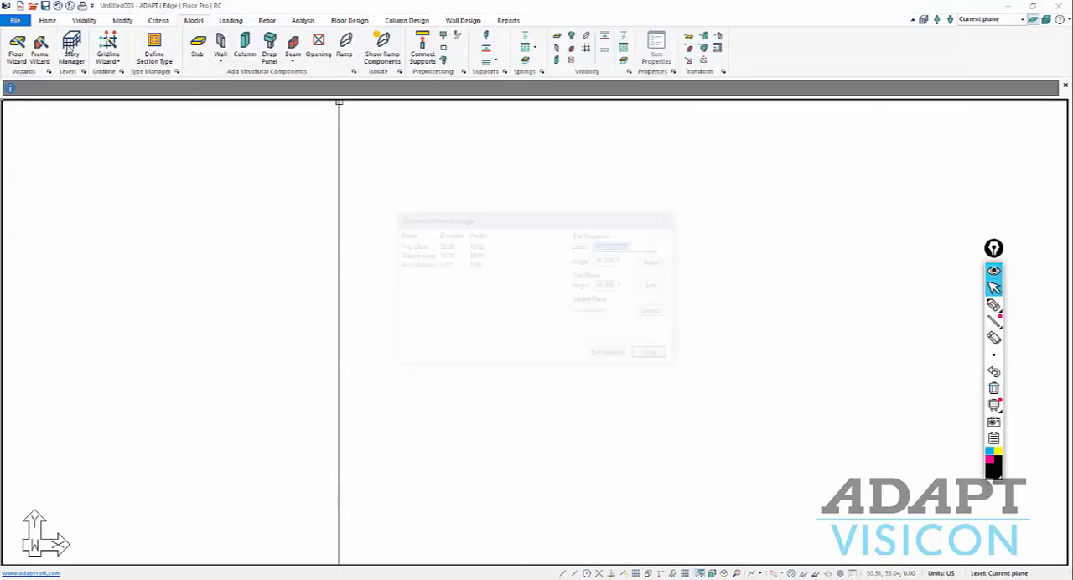
pyautogui.click(411, 265)
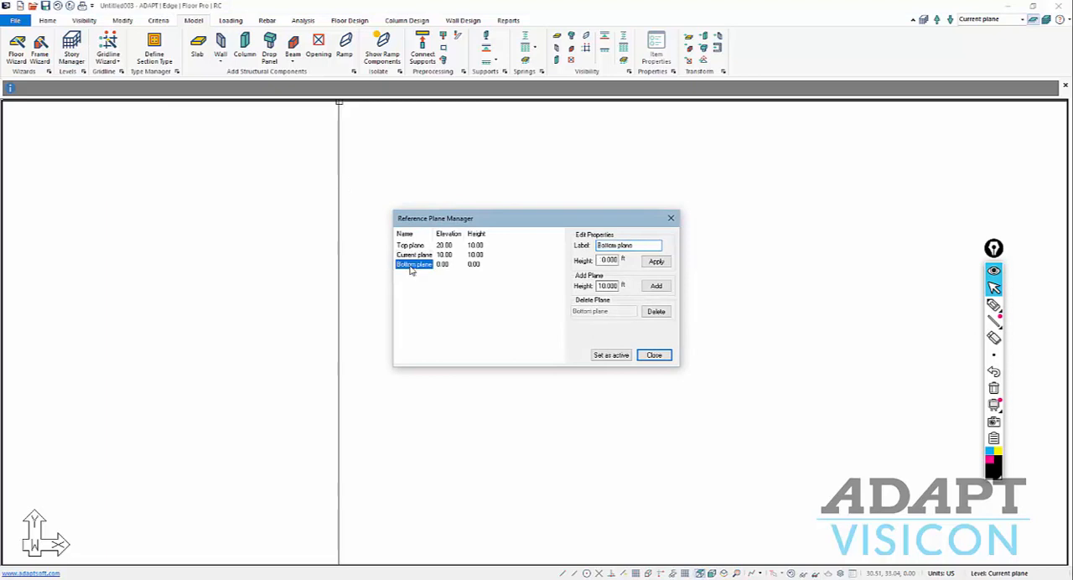
pyautogui.moveTo(642, 247); pyautogui.dragTo(441, 262)
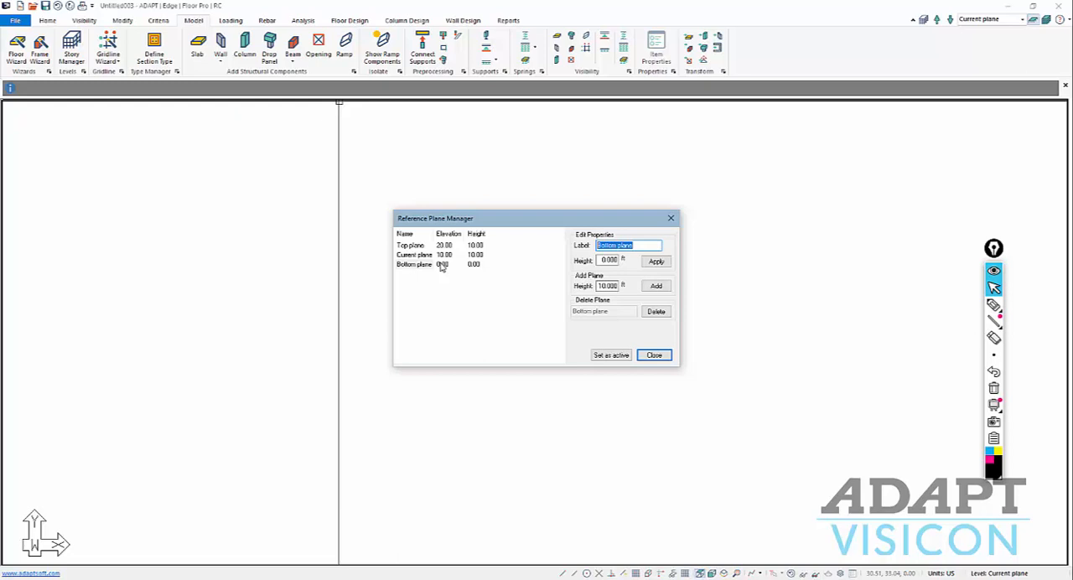
pyautogui.write('Base_Pln')
pyautogui.click(655, 261)
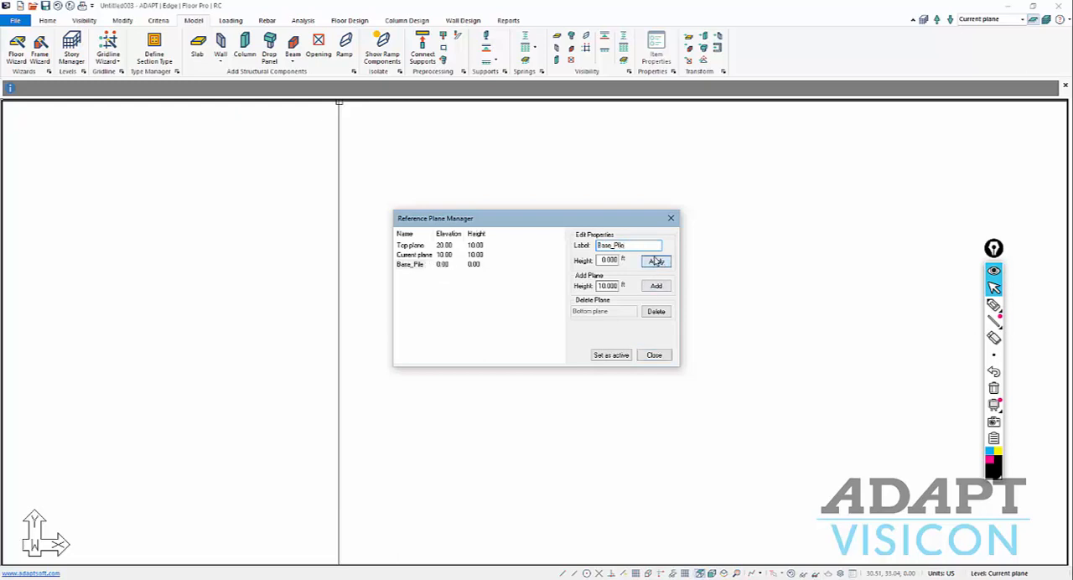
# Add reference planes above the Top plane up to Plane 18, each with a height of 10 ft.
pyautogui.click(416, 255)
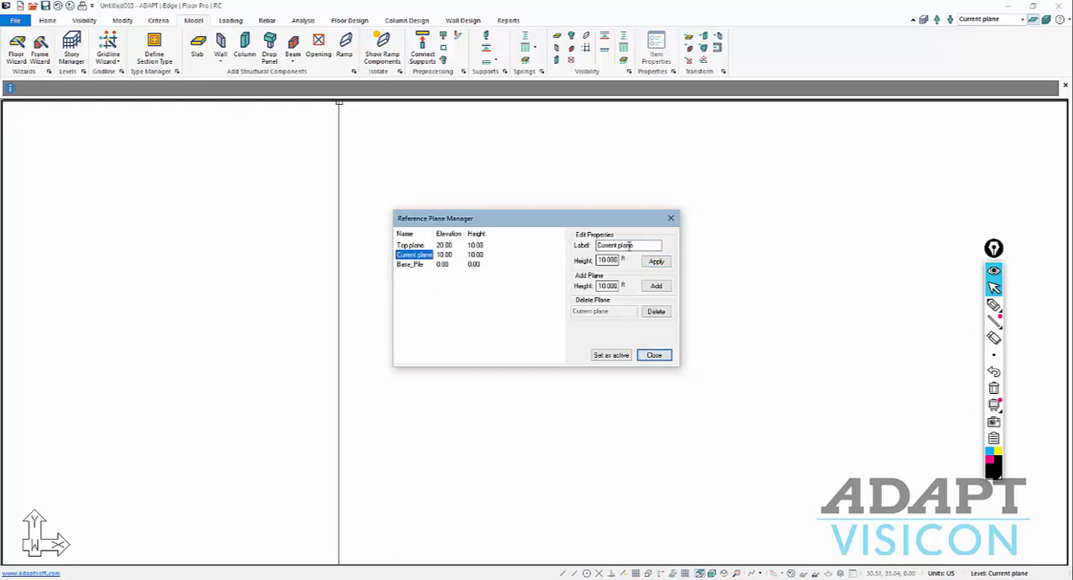
pyautogui.click(409, 245)
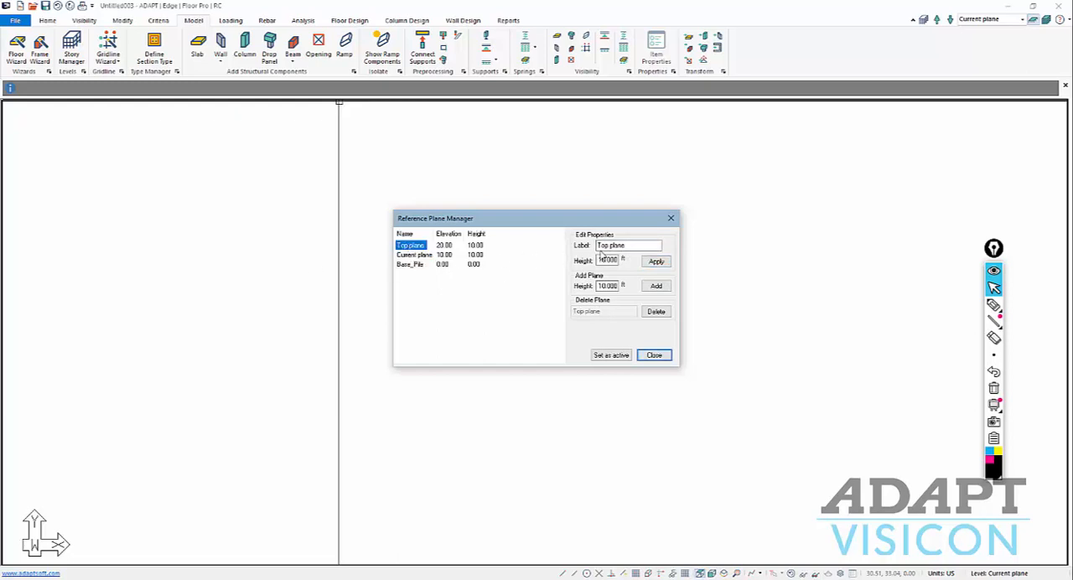
pyautogui.click(656, 286)
pyautogui.click(657, 287)
pyautogui.click(656, 287)
pyautogui.click(657, 287)
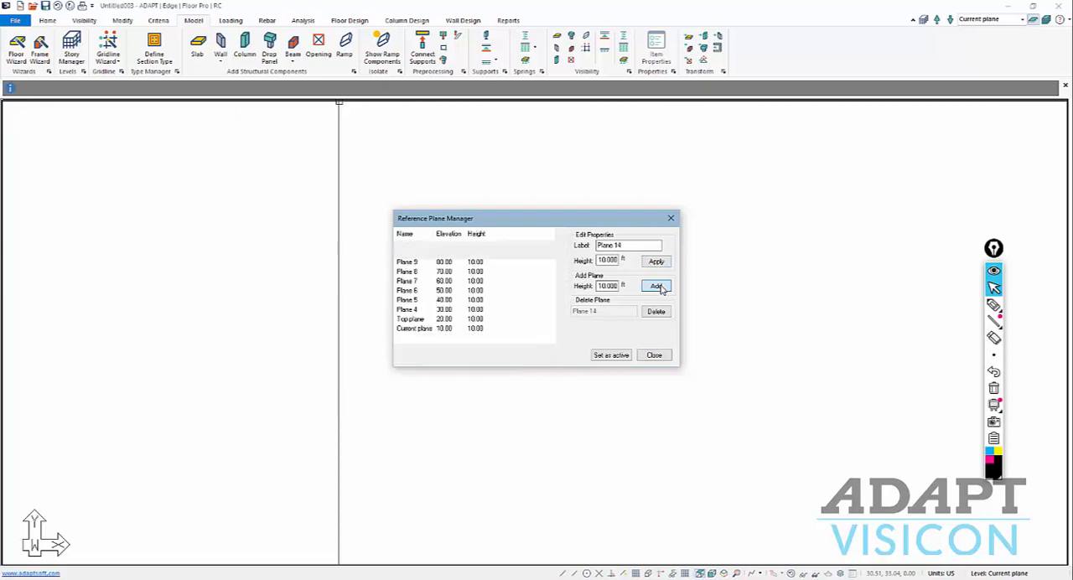
pyautogui.click(657, 287)
pyautogui.click(657, 286)
pyautogui.click(656, 287)
pyautogui.click(657, 287)
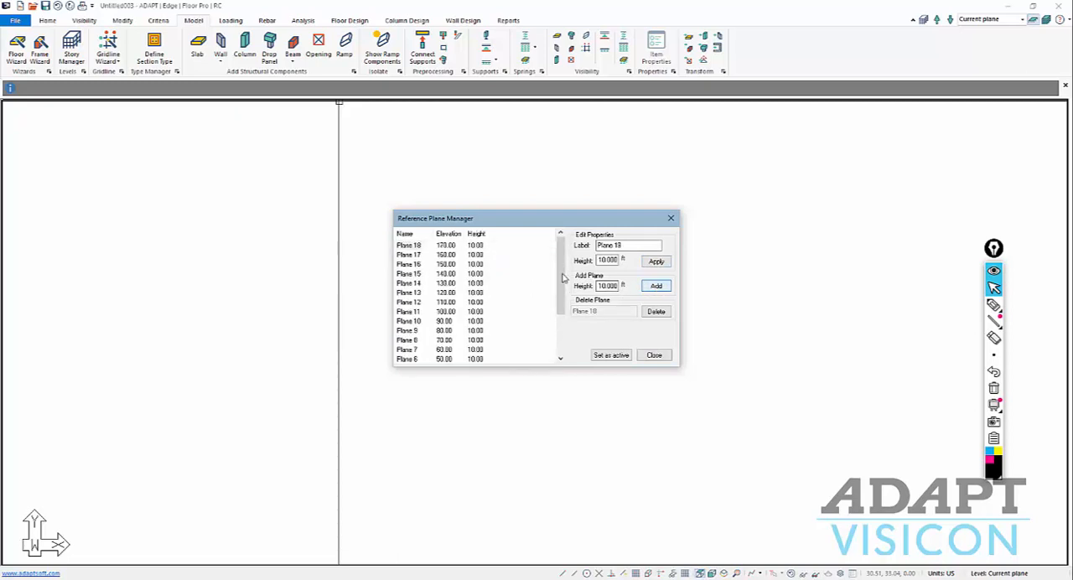
# Set the height of Current plane to 5 ft.
pyautogui.scroll(-2, 542, 331)
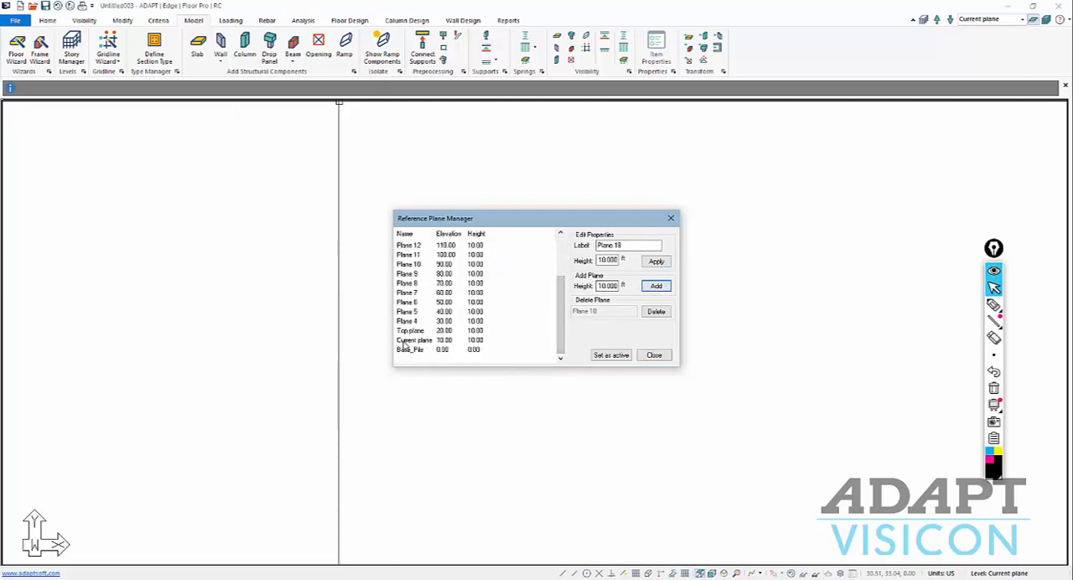
pyautogui.click(407, 341)
pyautogui.doubleClick(601, 261)
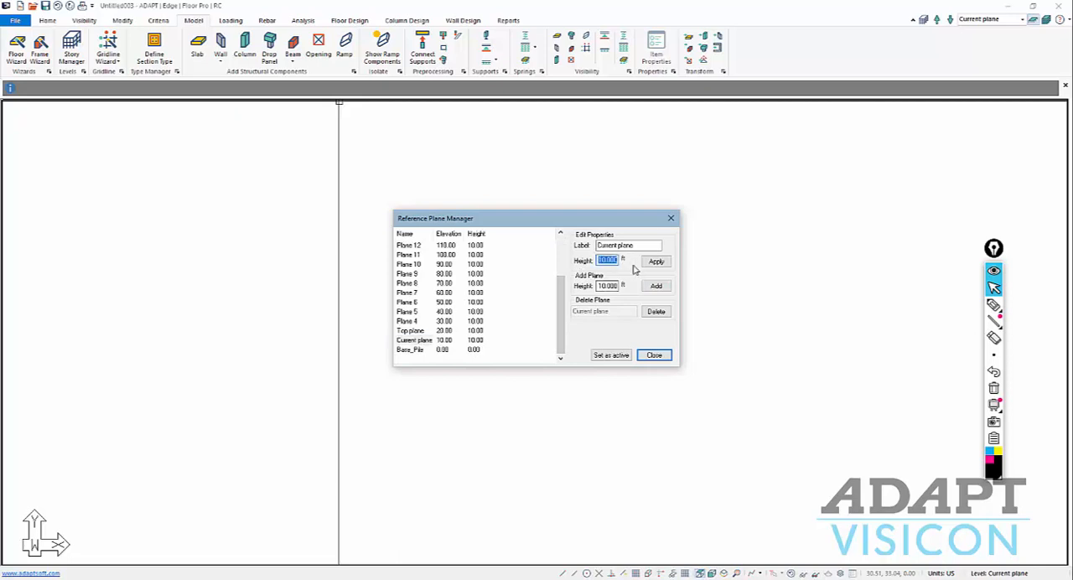
pyautogui.write('5')
pyautogui.click(656, 261)
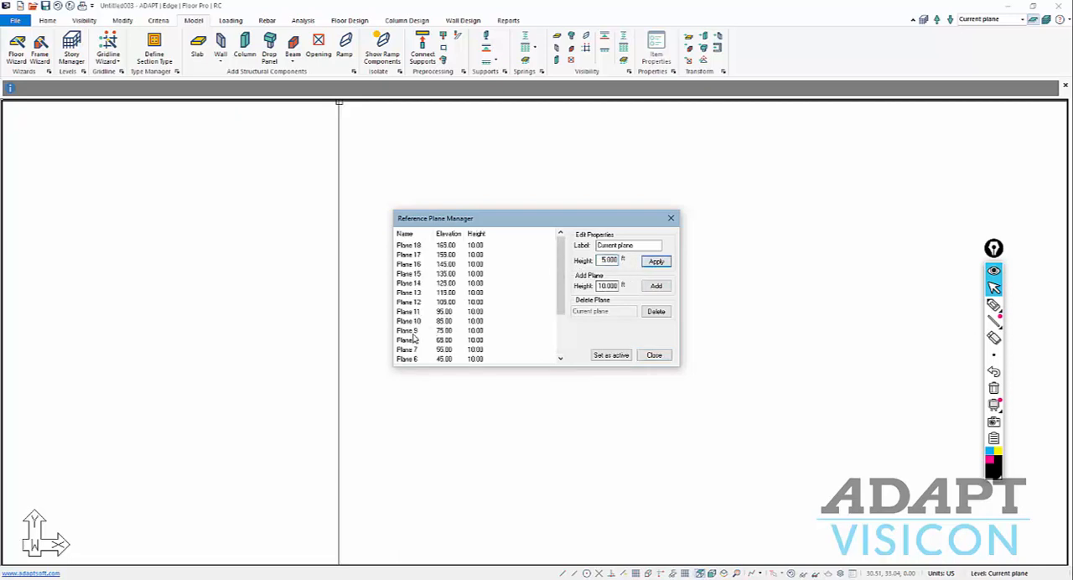
# Set the height of Top plane to 5 ft.
pyautogui.scroll(-2, 414, 337)
pyautogui.click(418, 331)
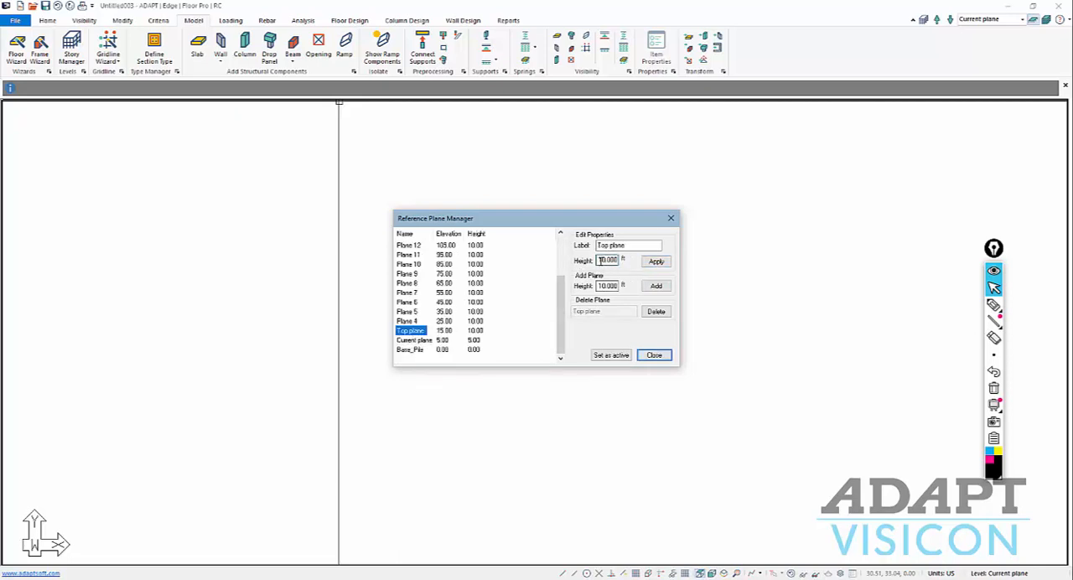
pyautogui.doubleClick(600, 260)
pyautogui.write('5')
pyautogui.click(655, 261)
# Set the height of Plane 4 to 5 ft.
pyautogui.scroll(-2, 403, 336)
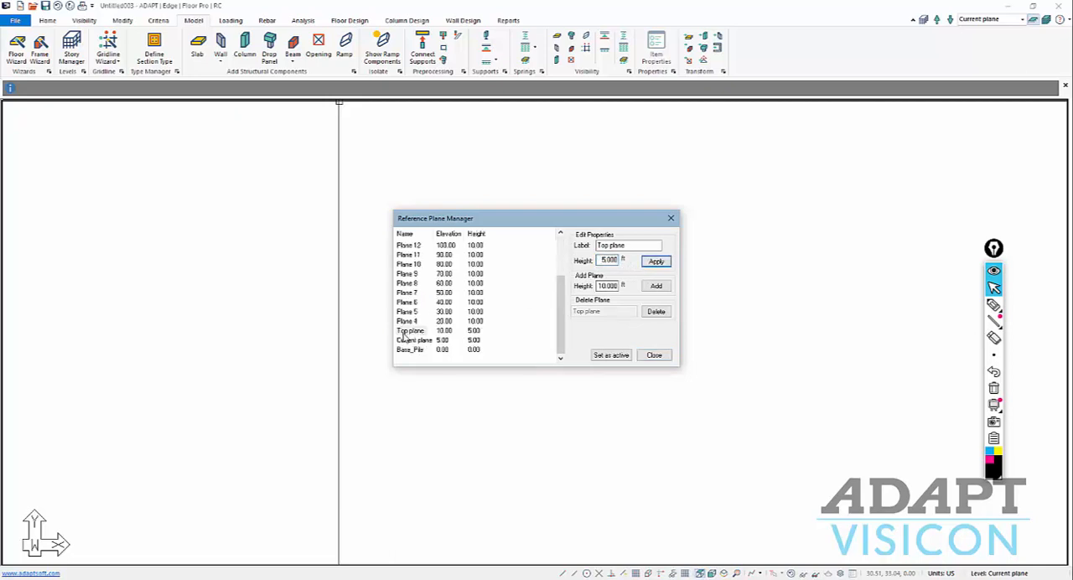
pyautogui.click(407, 321)
pyautogui.doubleClick(600, 259)
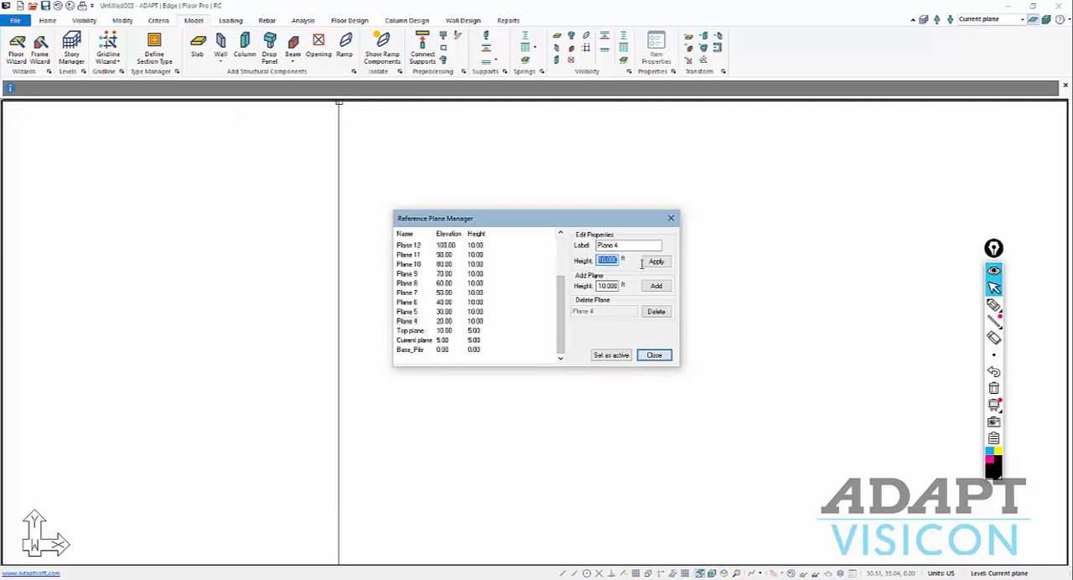
pyautogui.write('5')
pyautogui.click(655, 262)
# Set the height of Plane 5 to 5 ft.
pyautogui.scroll(-2, 410, 352)
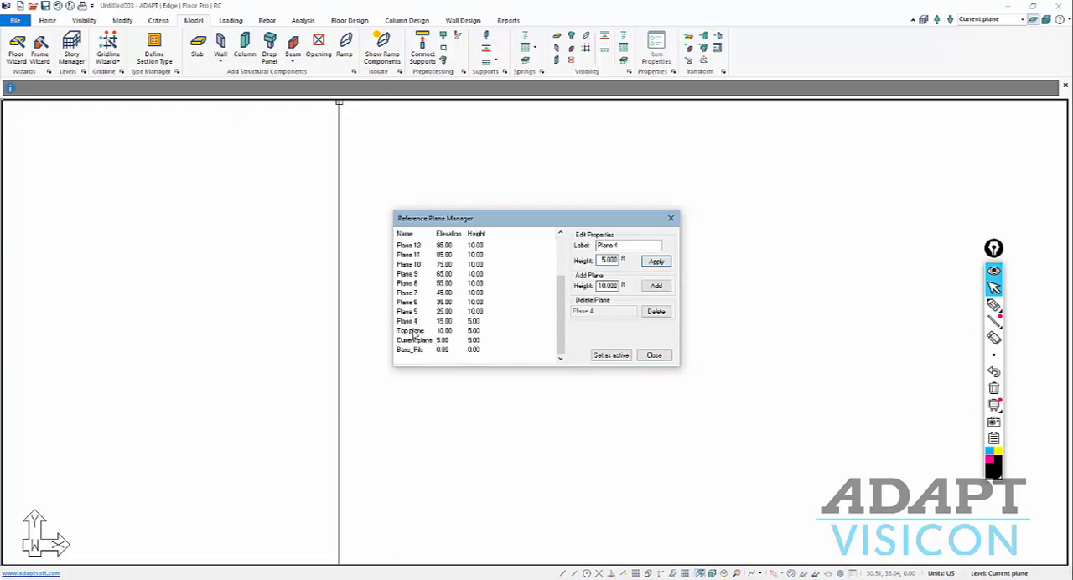
pyautogui.click(407, 312)
pyautogui.doubleClick(607, 260)
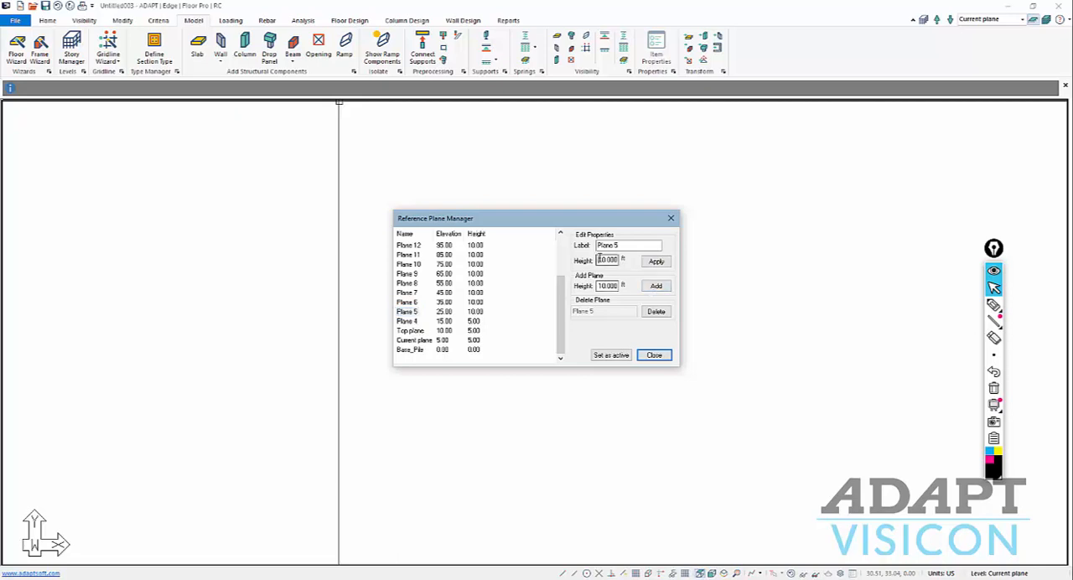
pyautogui.write('5')
pyautogui.click(656, 261)
# Set the height of Plane 6 to 5 ft.
pyautogui.scroll(-2, 402, 332)
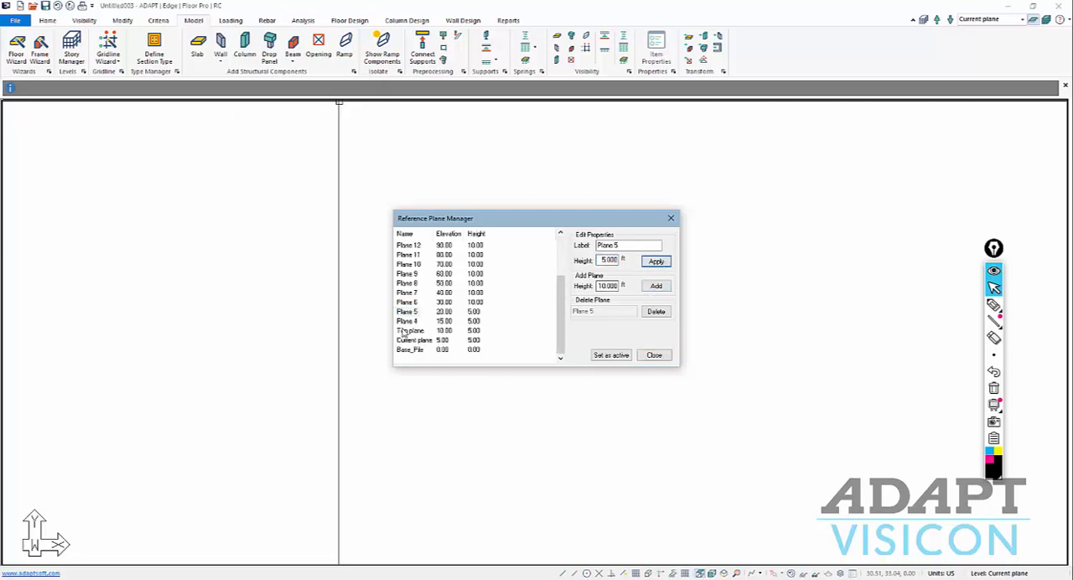
pyautogui.click(520, 300)
pyautogui.doubleClick(607, 260)
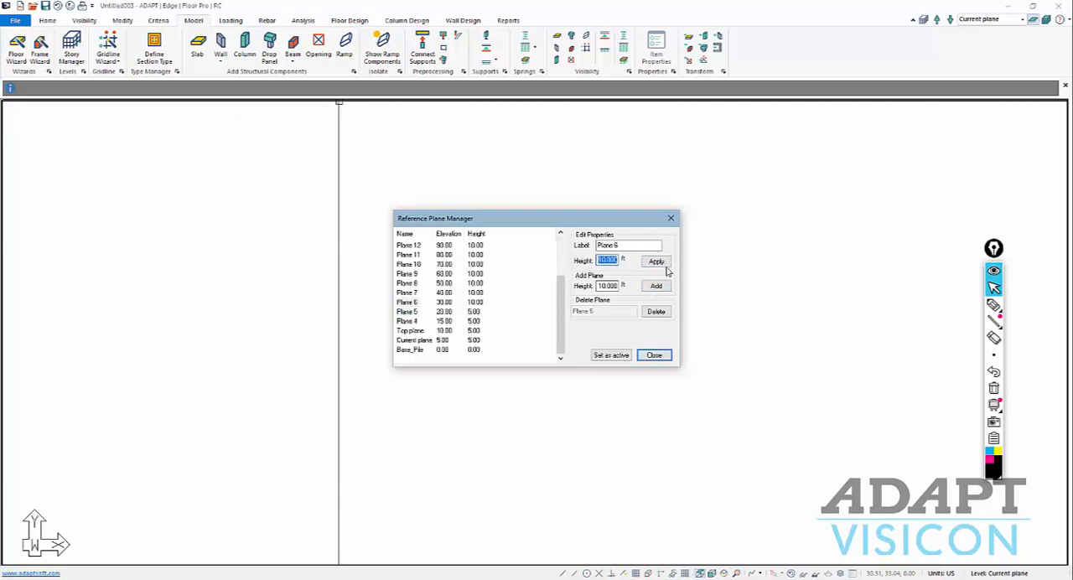
pyautogui.click(659, 264)
# Set the height of Plane 7 to 5 ft.
pyautogui.scroll(-2, 441, 321)
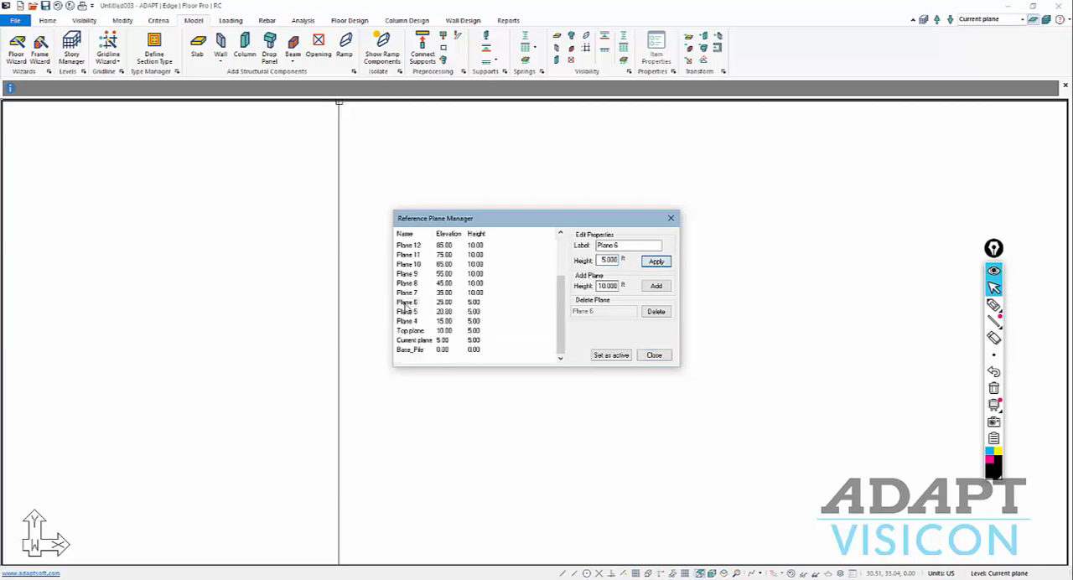
pyautogui.click(406, 294)
pyautogui.doubleClick(605, 259)
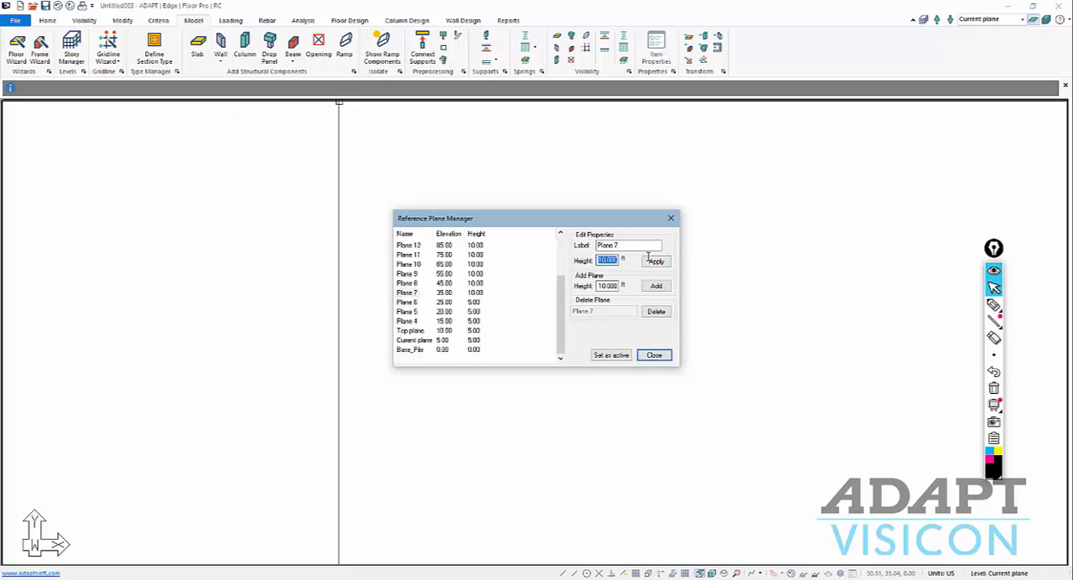
pyautogui.write('5')
pyautogui.click(656, 262)
pyautogui.scroll(-2, 486, 339)
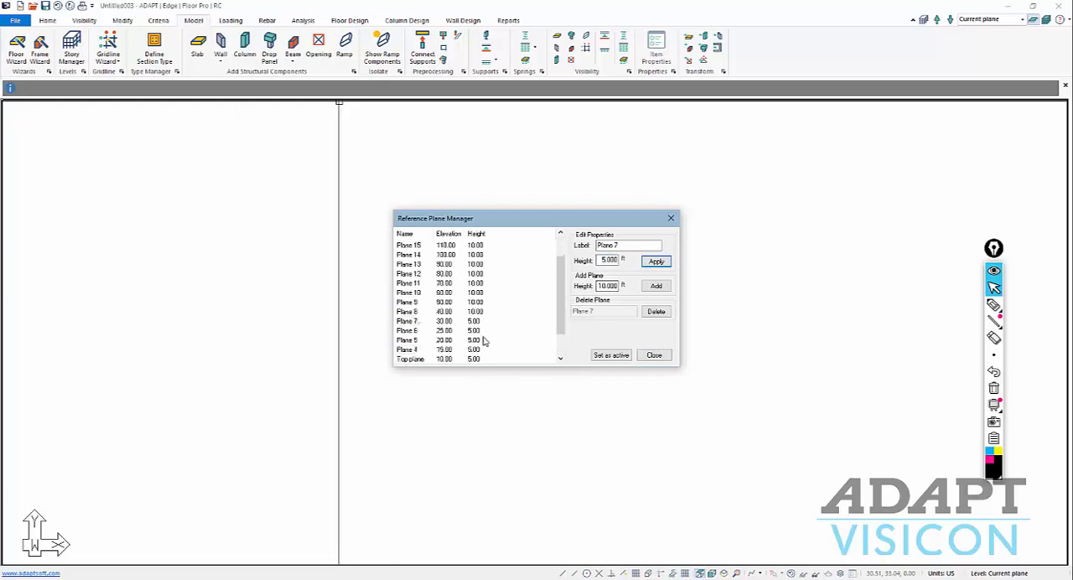
pyautogui.click(414, 340)
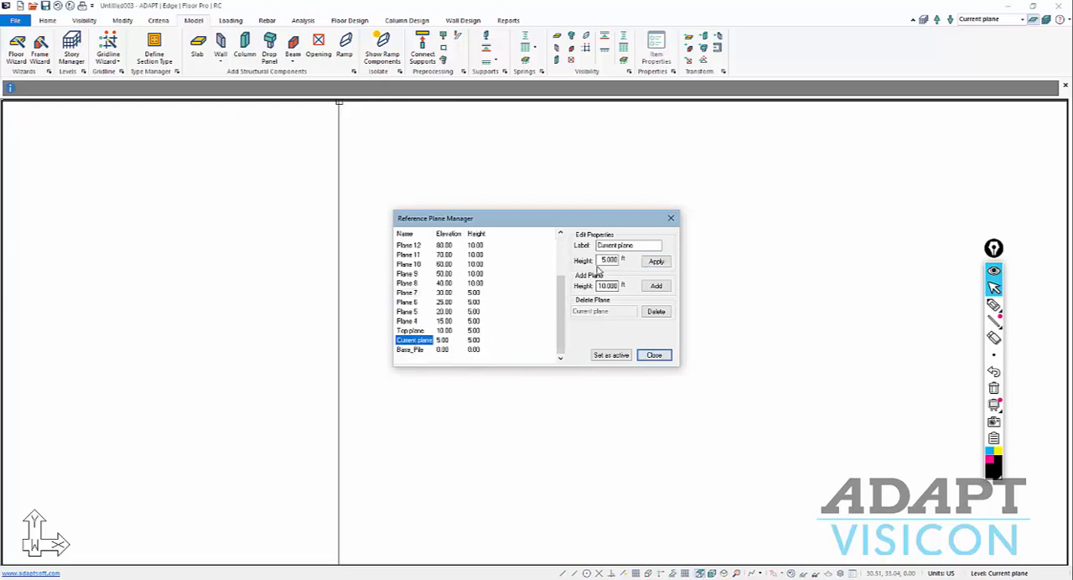
pyautogui.press('Tab')
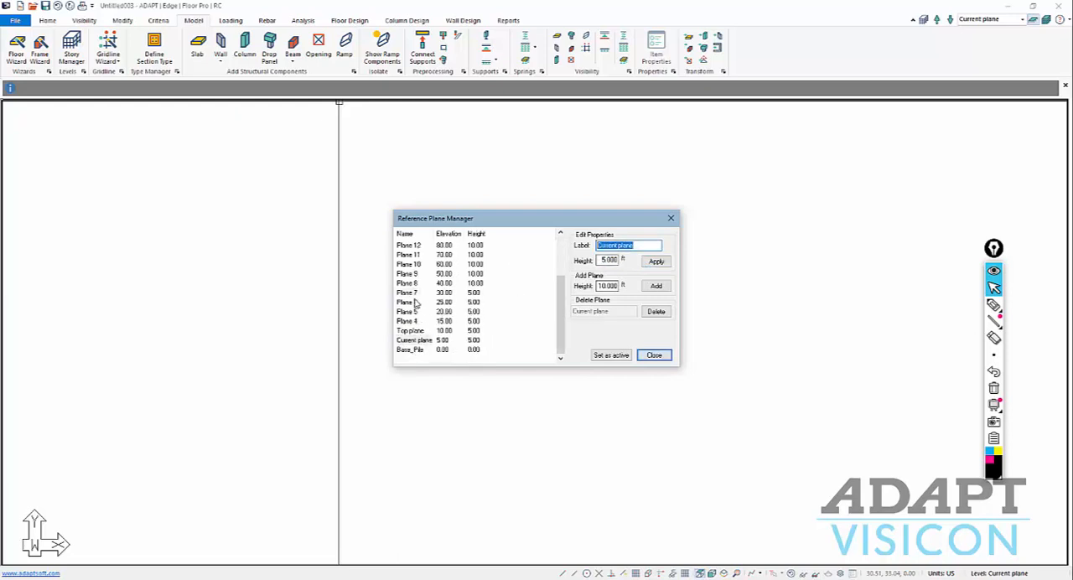
pyautogui.click(410, 293)
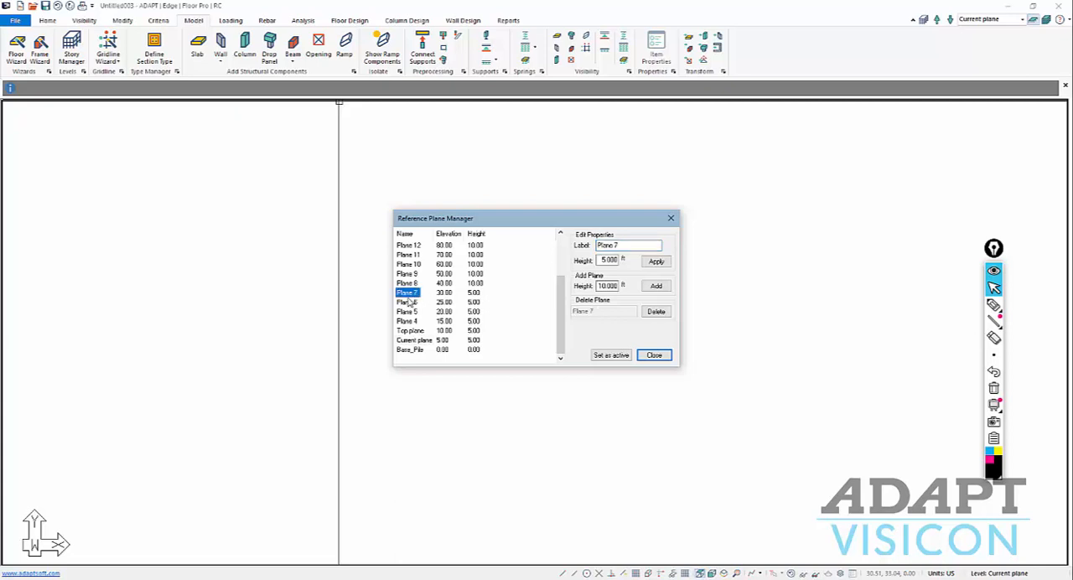
# Set the height of Plane 8 to 5 ft and relabel it Top_of_Mat.
pyautogui.click(414, 284)
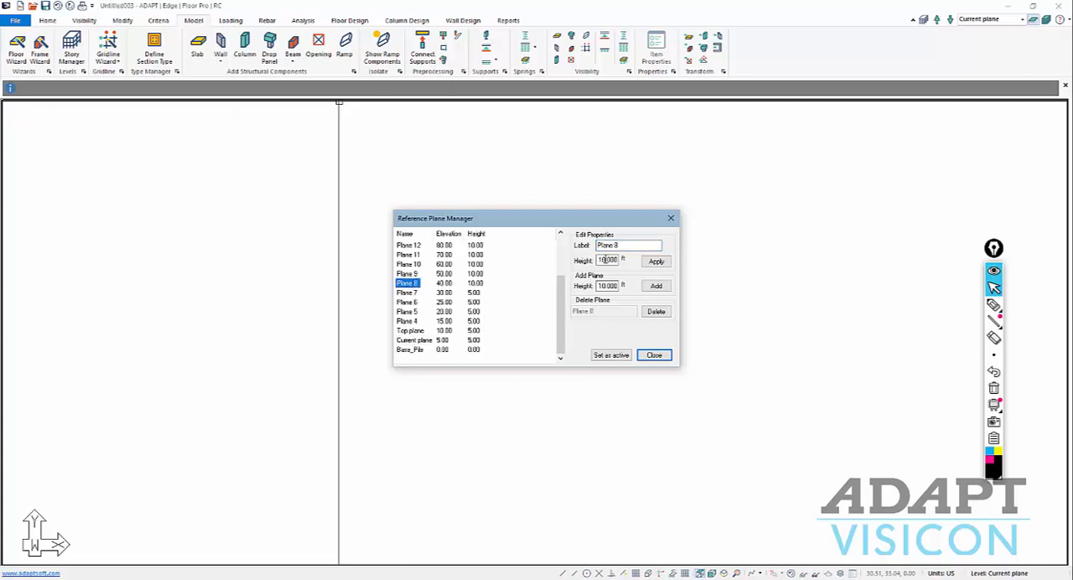
pyautogui.doubleClick(607, 260)
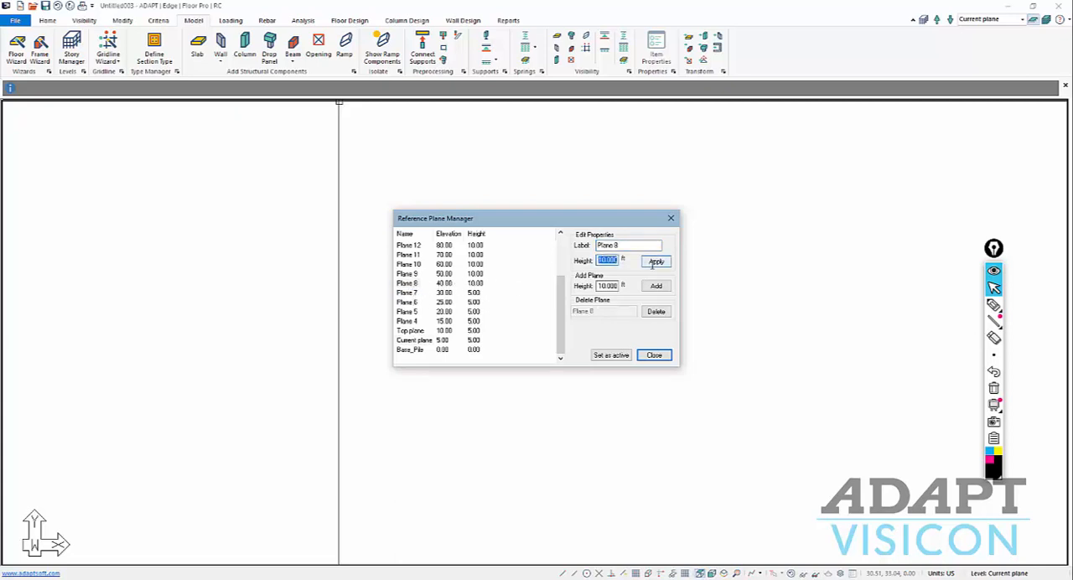
pyautogui.write('5')
pyautogui.click(656, 261)
pyautogui.scroll(-2, 419, 310)
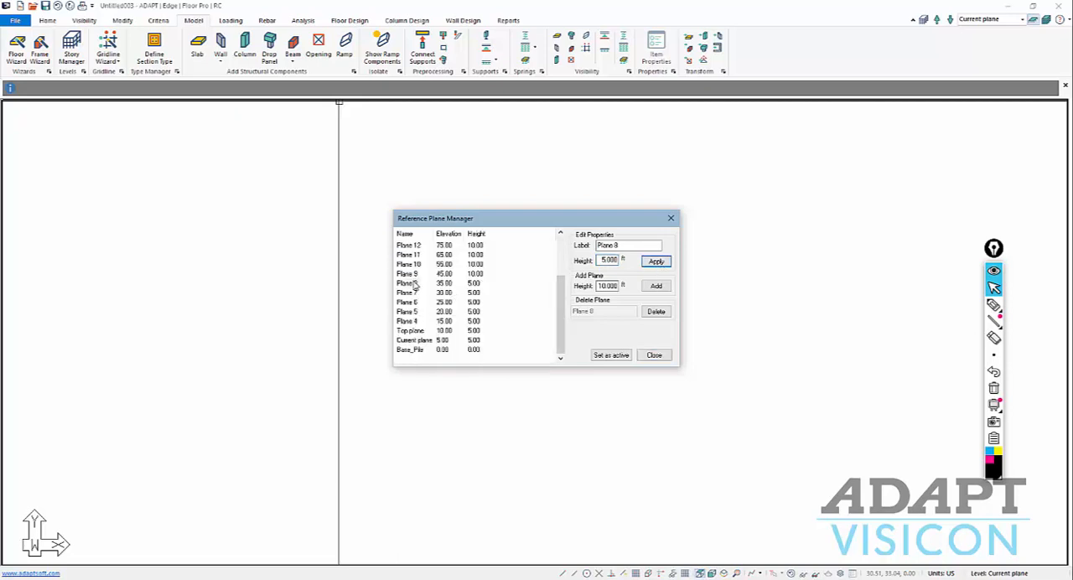
pyautogui.moveTo(626, 246); pyautogui.dragTo(404, 255)
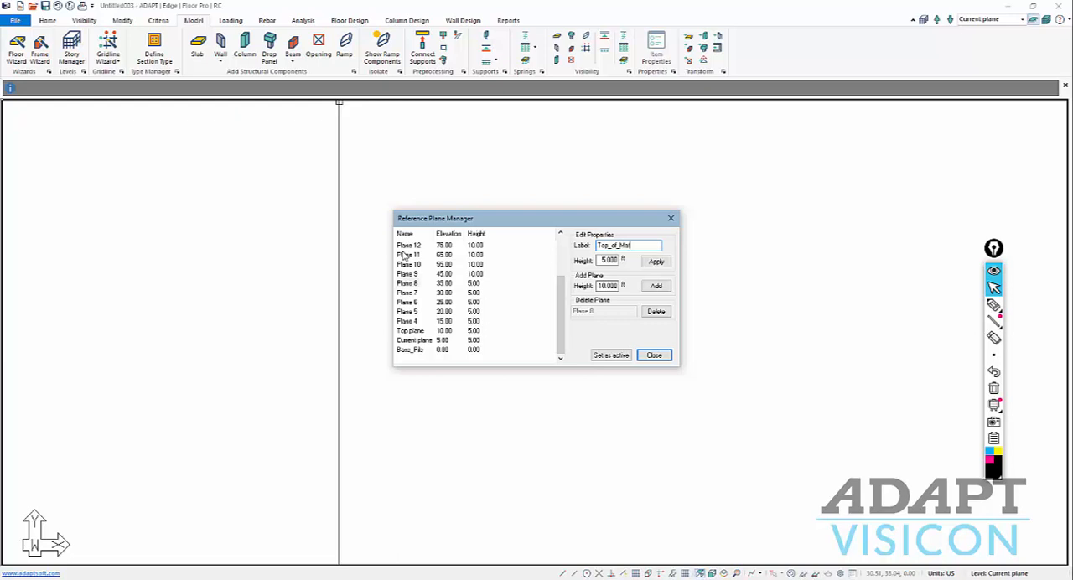
pyautogui.click(656, 260)
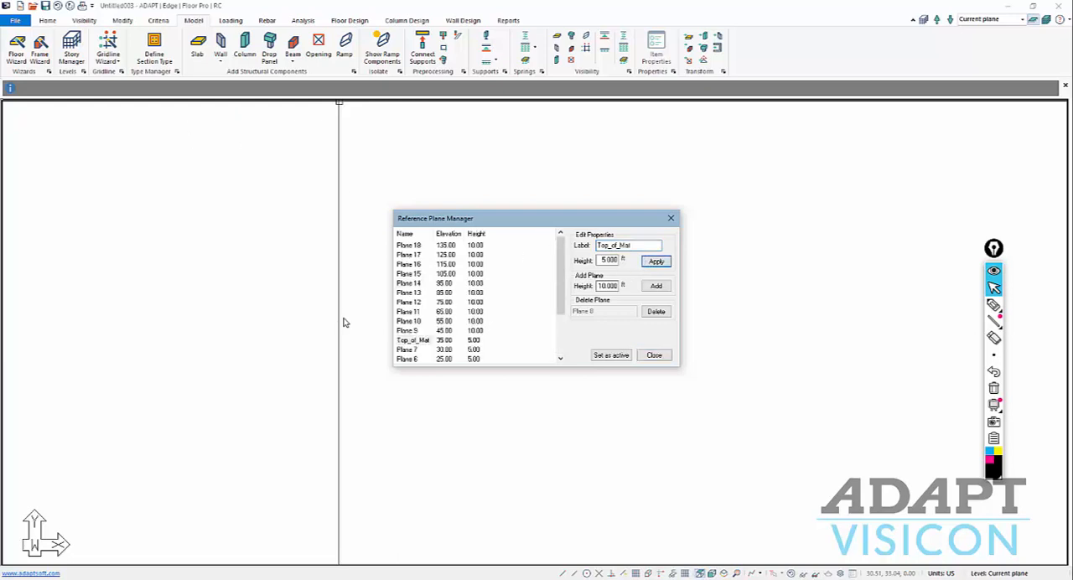
# Relabel Plane 9 as Level2.
pyautogui.click(406, 330)
pyautogui.doubleClick(611, 247)
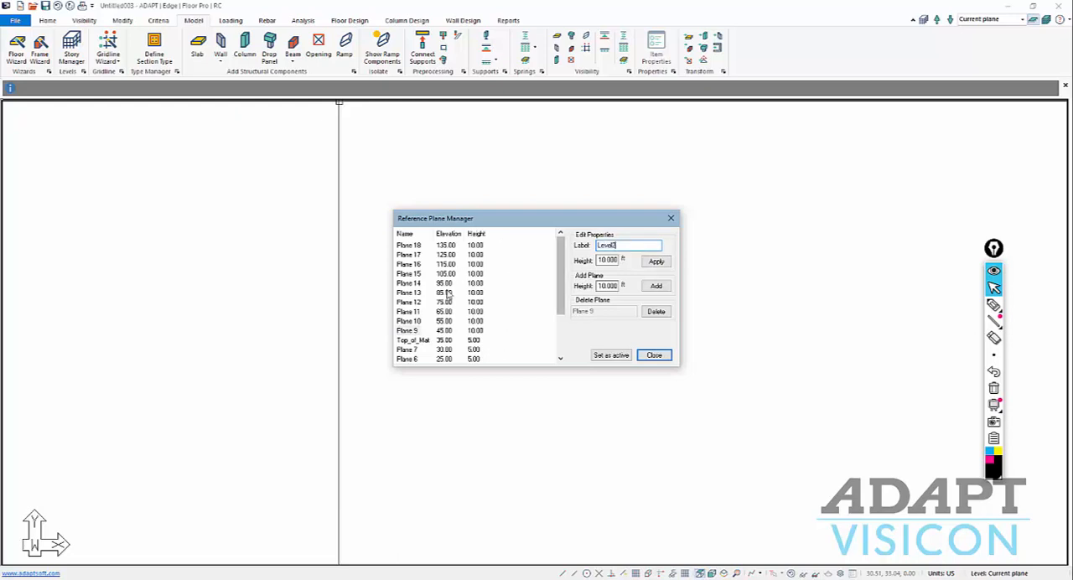
pyautogui.click(656, 262)
pyautogui.scroll(-2, 463, 327)
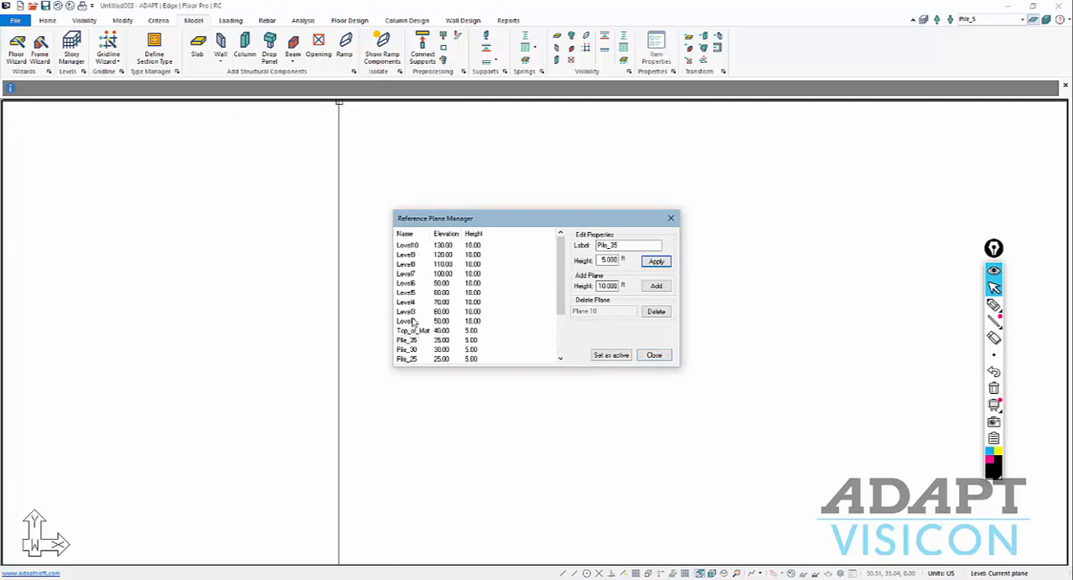
# Review the names, elevations and heights of all reference planes from Base_Pile to Level10, and close the plane manager.
pyautogui.scroll(-2, 417, 326)
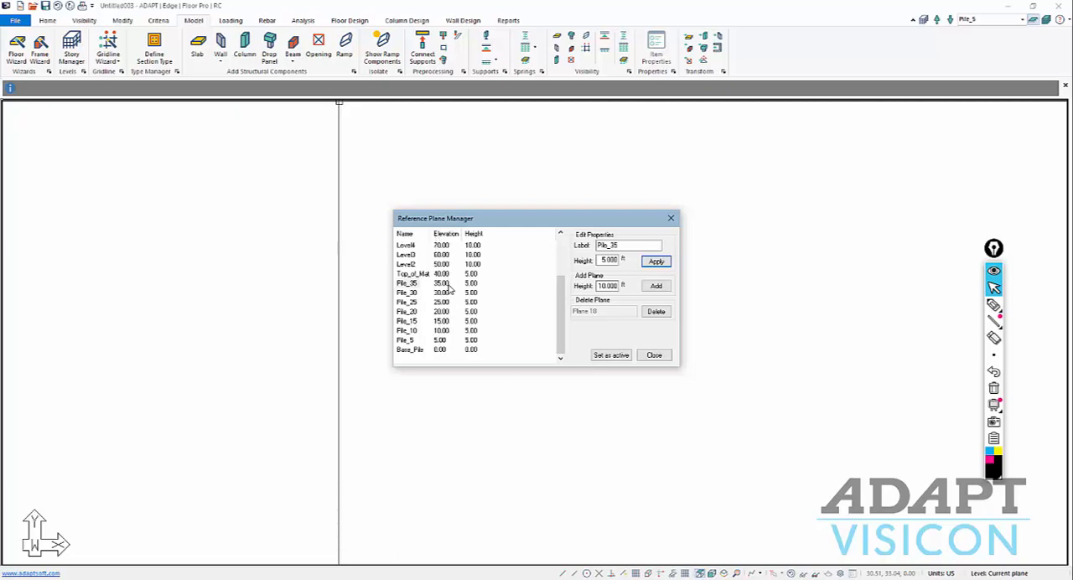
pyautogui.scroll(2, 454, 285)
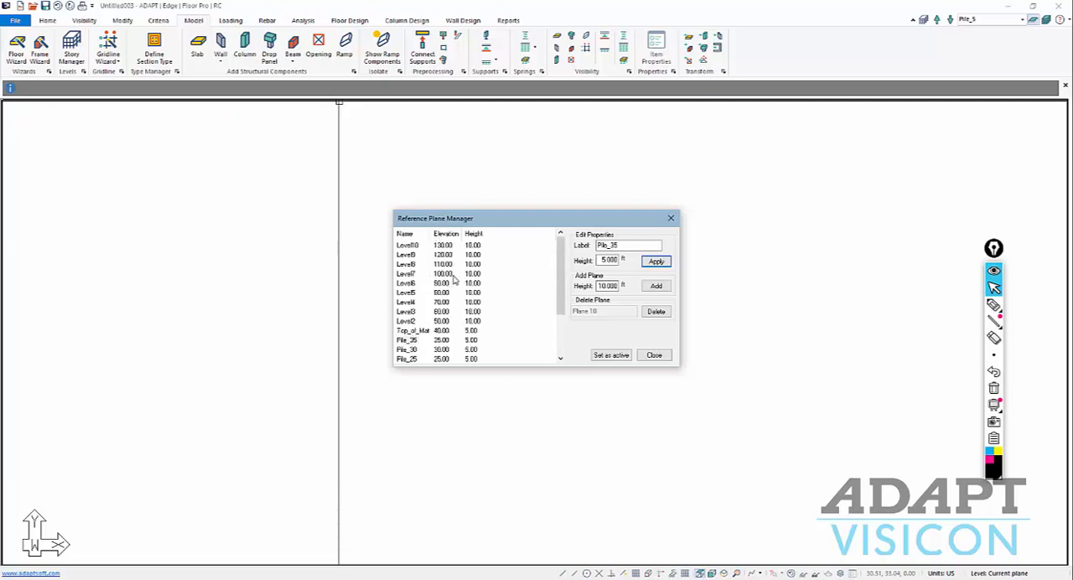
pyautogui.scroll(-2, 454, 282)
pyautogui.scroll(2, 454, 281)
pyautogui.click(655, 355)
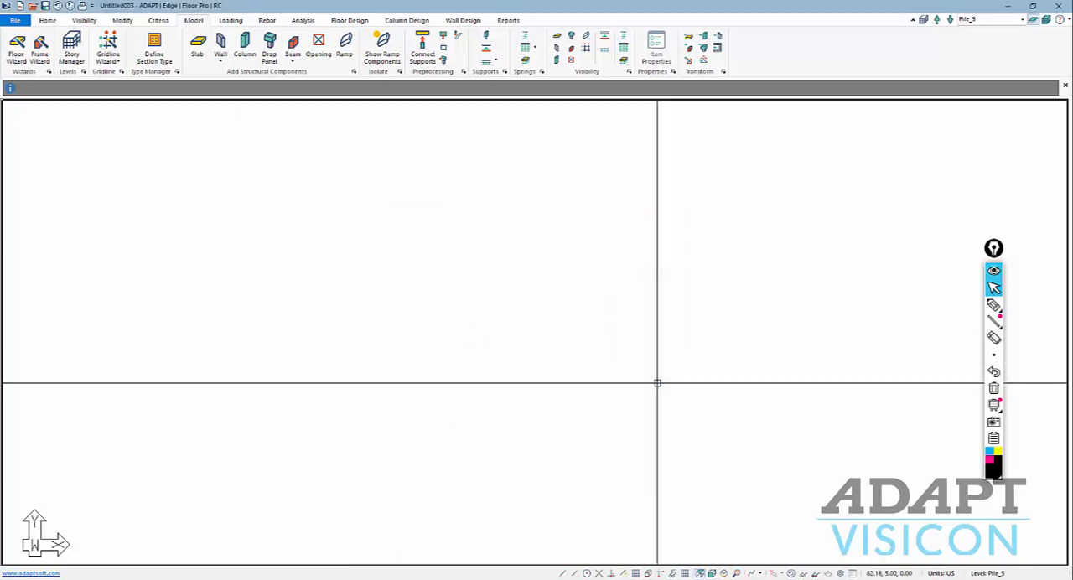
# Switch to multi-level mode and examine the full stack of reference planes in a side elevation view.
pyautogui.click(1047, 21)
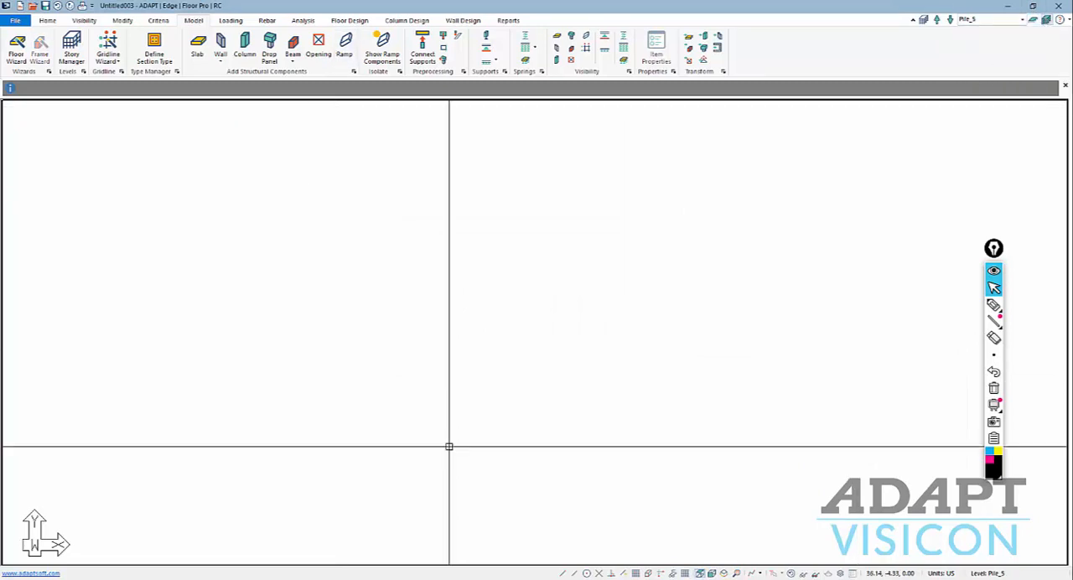
pyautogui.click(52, 22)
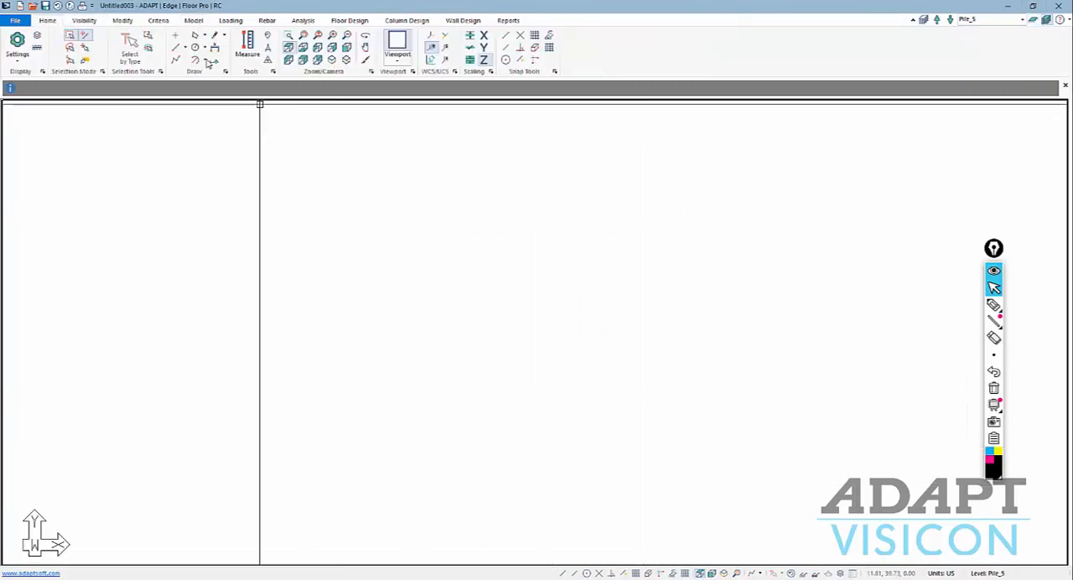
pyautogui.click(332, 58)
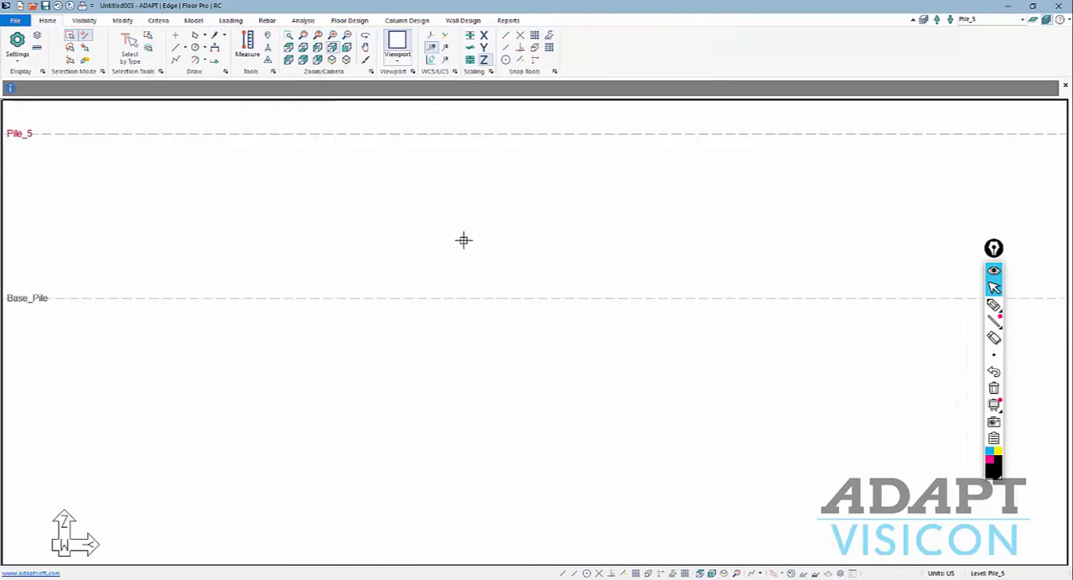
pyautogui.scroll(-6, 529, 367)
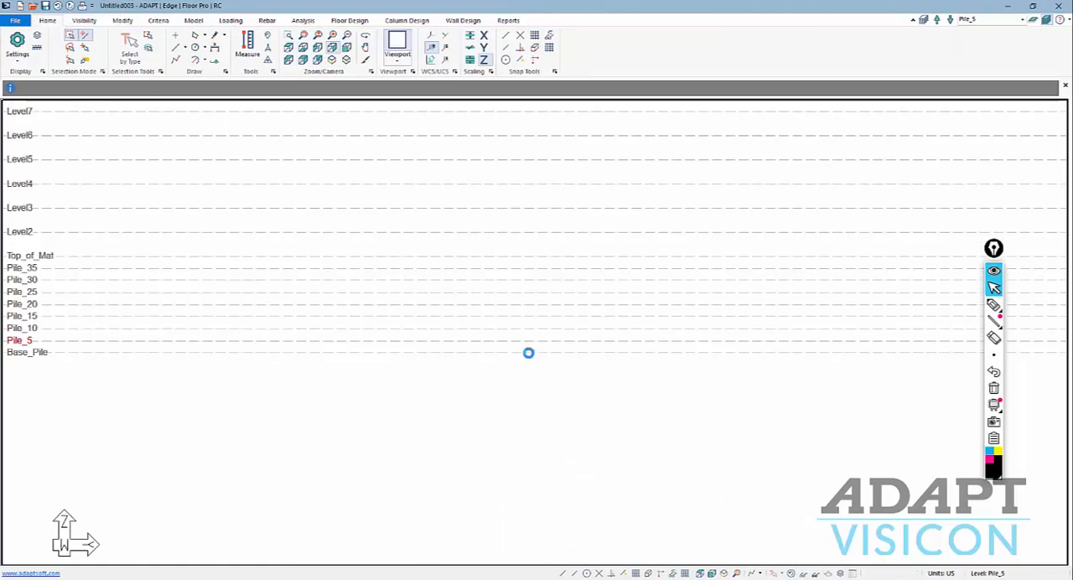
pyautogui.scroll(2, 125, 339)
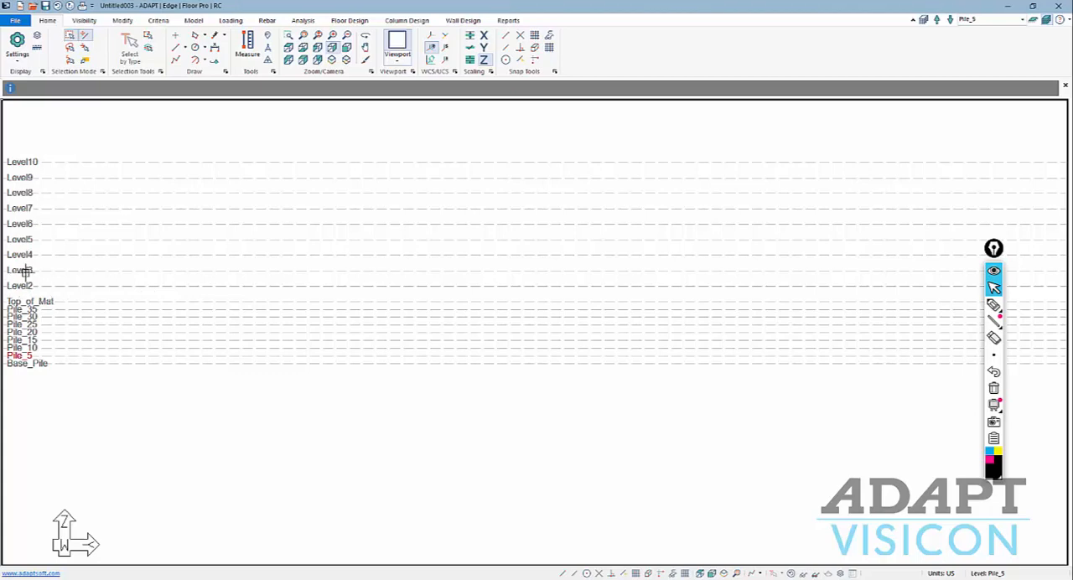
# Make Level2 the active plan level and turn on the drawing grid with 10 ft X and Y spacing.
pyautogui.click(1023, 19)
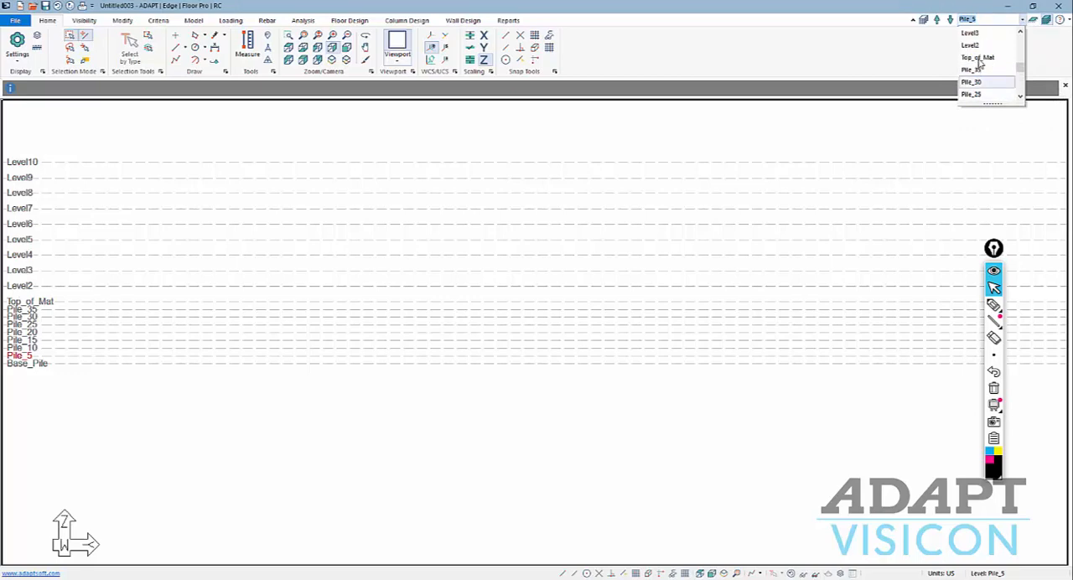
pyautogui.click(972, 45)
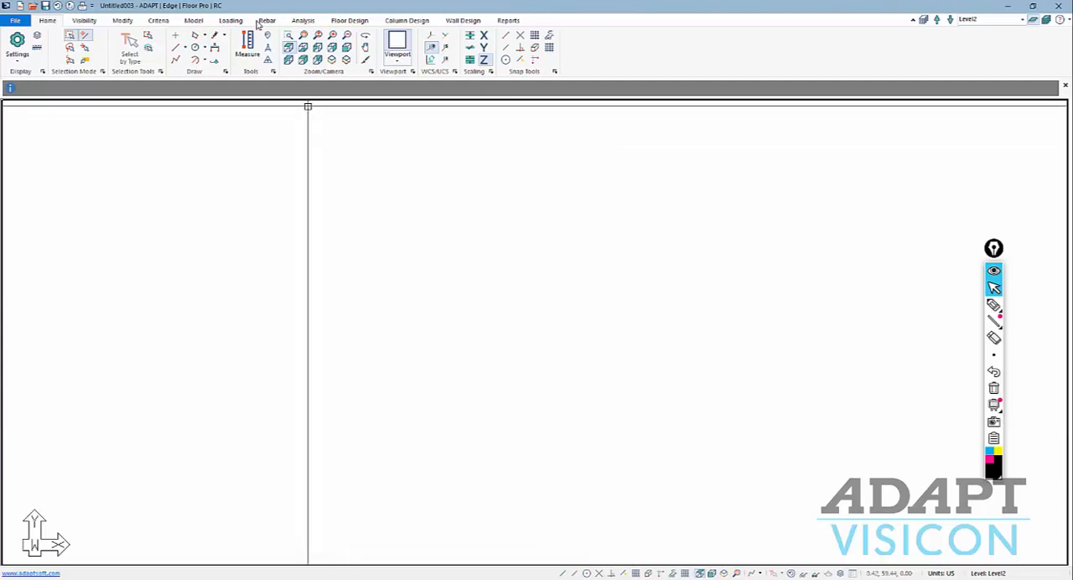
pyautogui.click(635, 573)
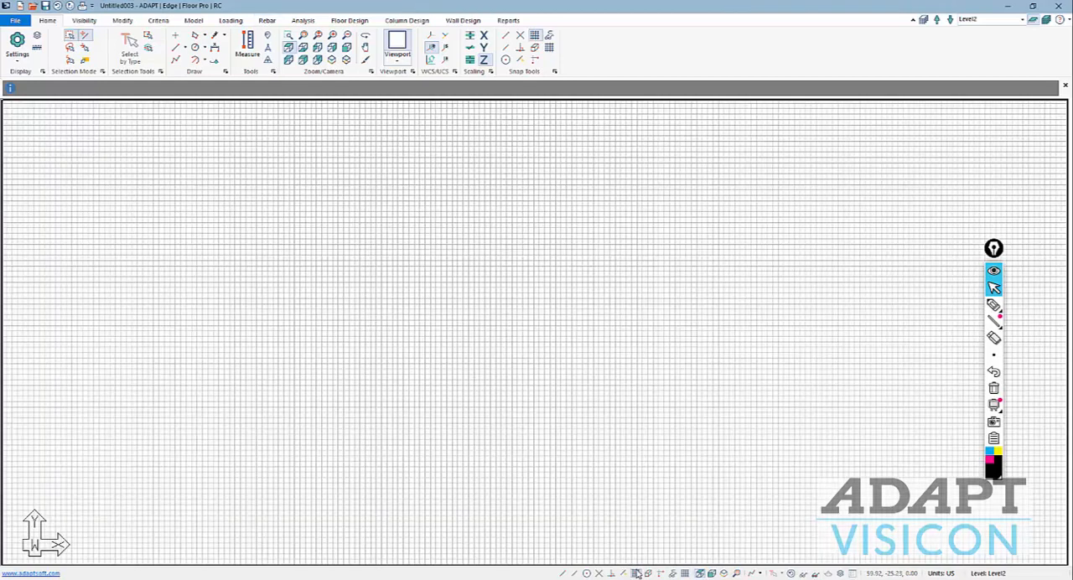
pyautogui.click(682, 574)
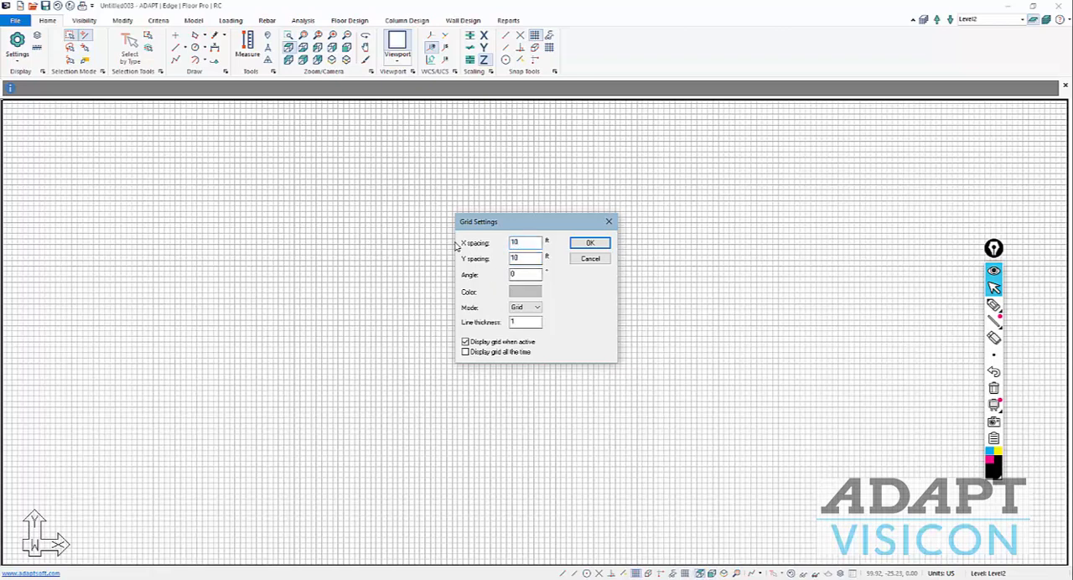
pyautogui.click(590, 243)
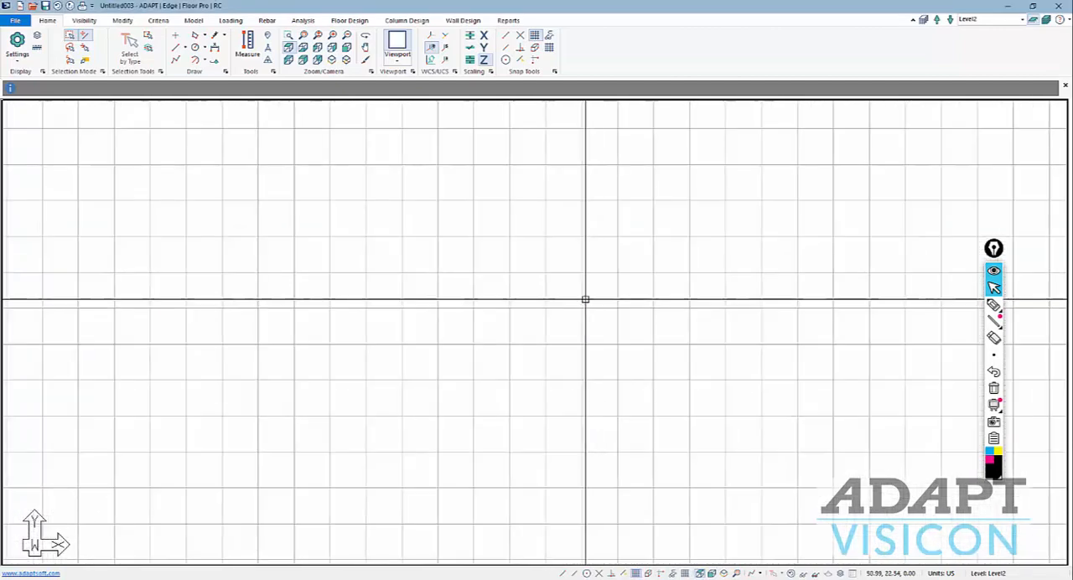
pyautogui.scroll(-2, 585, 310)
pyautogui.scroll(-4, 497, 306)
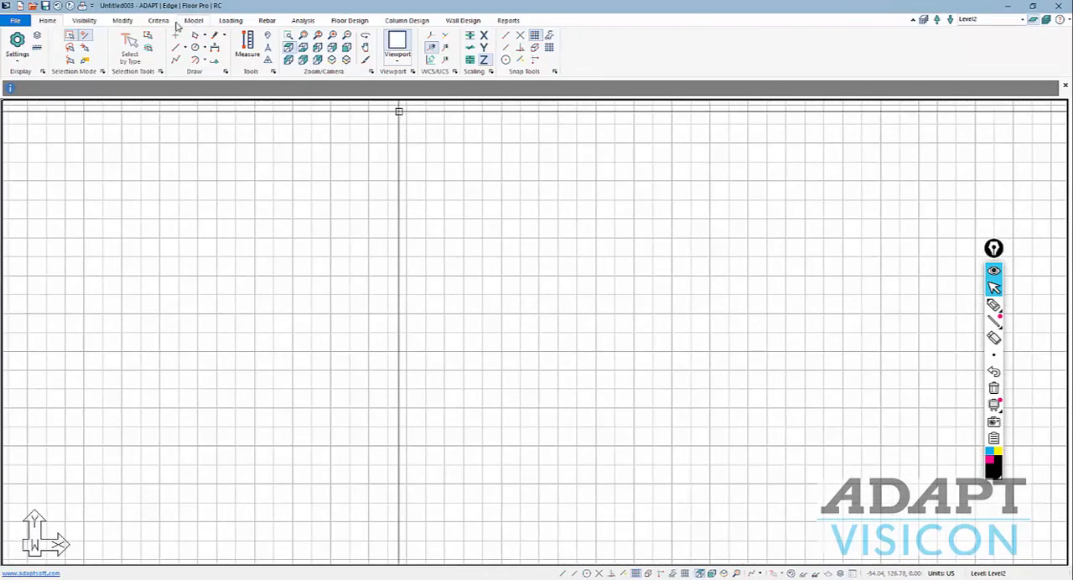
# Draw a stepped slab outline on Level2, snapped to the grid, about 200 ft by 150 ft overall.
pyautogui.click(193, 21)
pyautogui.click(198, 47)
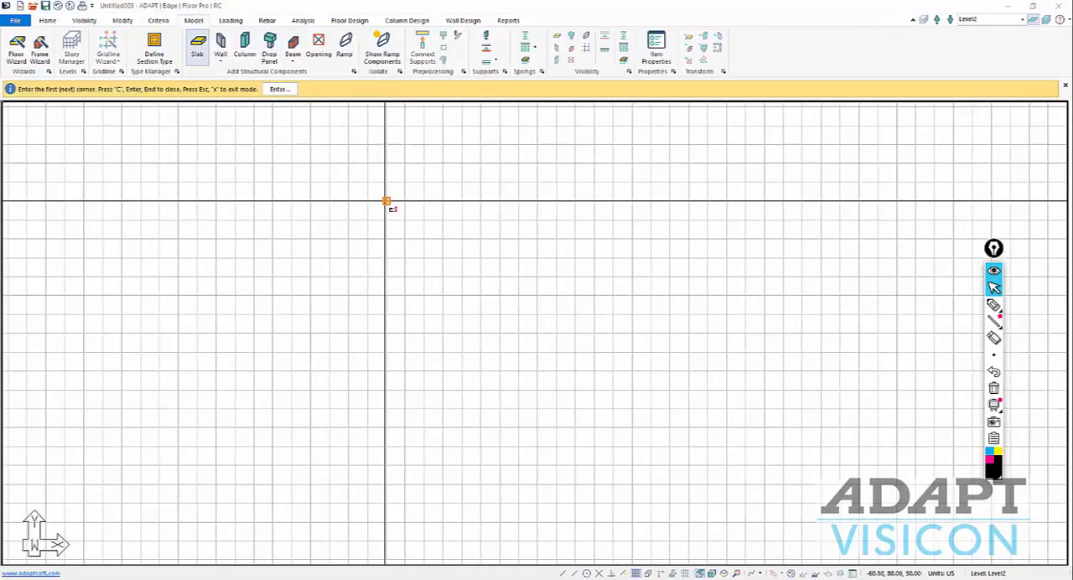
pyautogui.click(386, 258)
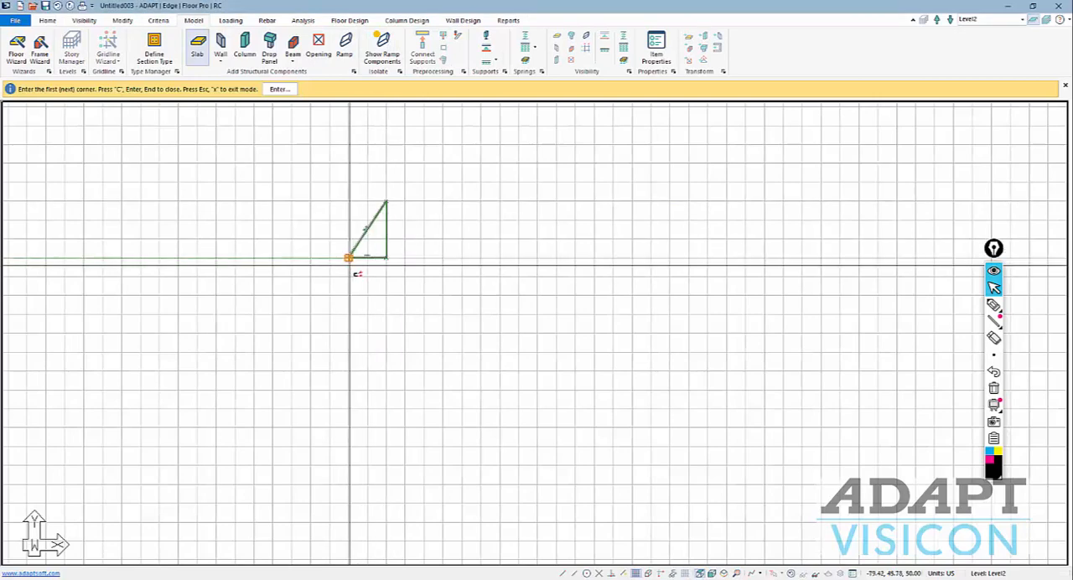
pyautogui.click(349, 257)
pyautogui.click(348, 390)
pyautogui.click(386, 390)
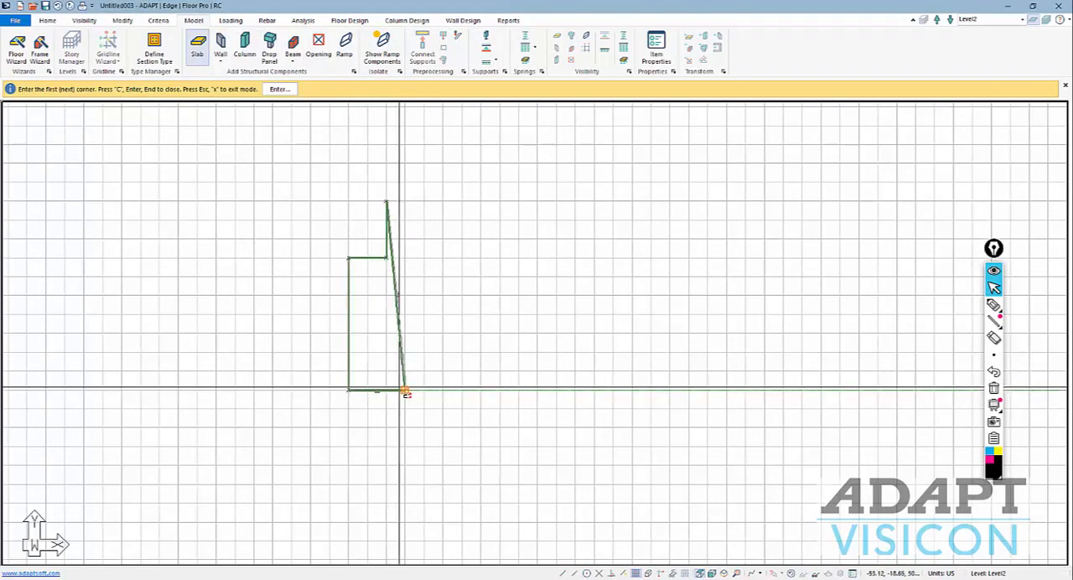
pyautogui.press('Return')
pyautogui.click(386, 446)
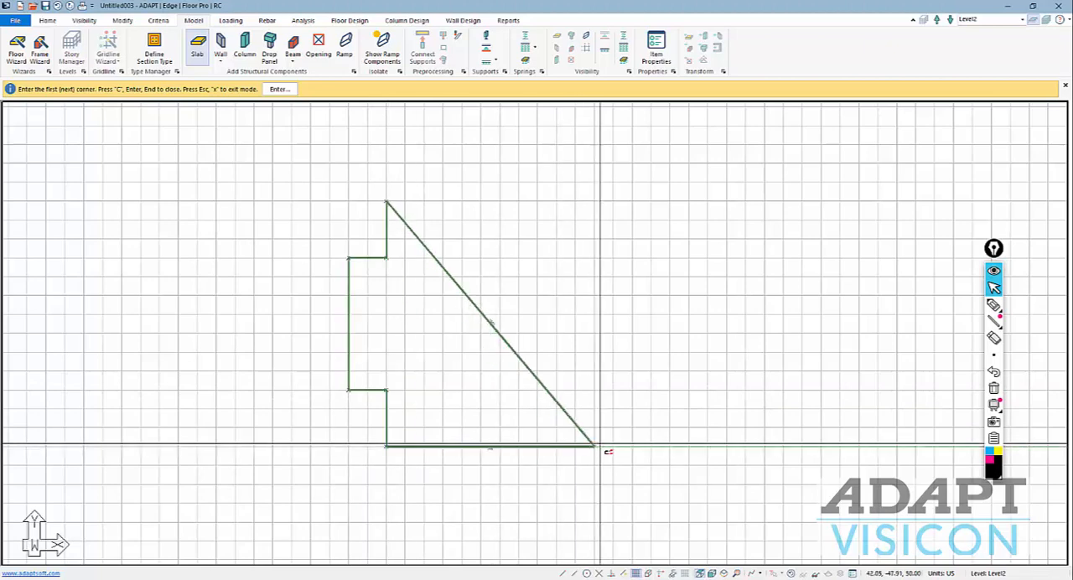
pyautogui.click(556, 445)
pyautogui.click(556, 408)
pyautogui.click(651, 408)
pyautogui.click(650, 352)
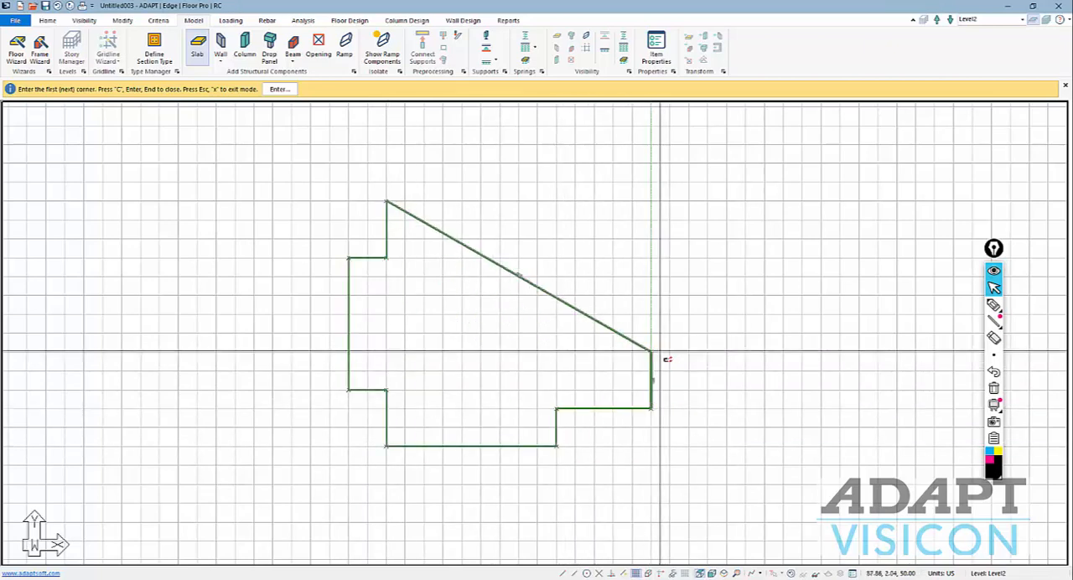
pyautogui.click(726, 352)
pyautogui.click(726, 239)
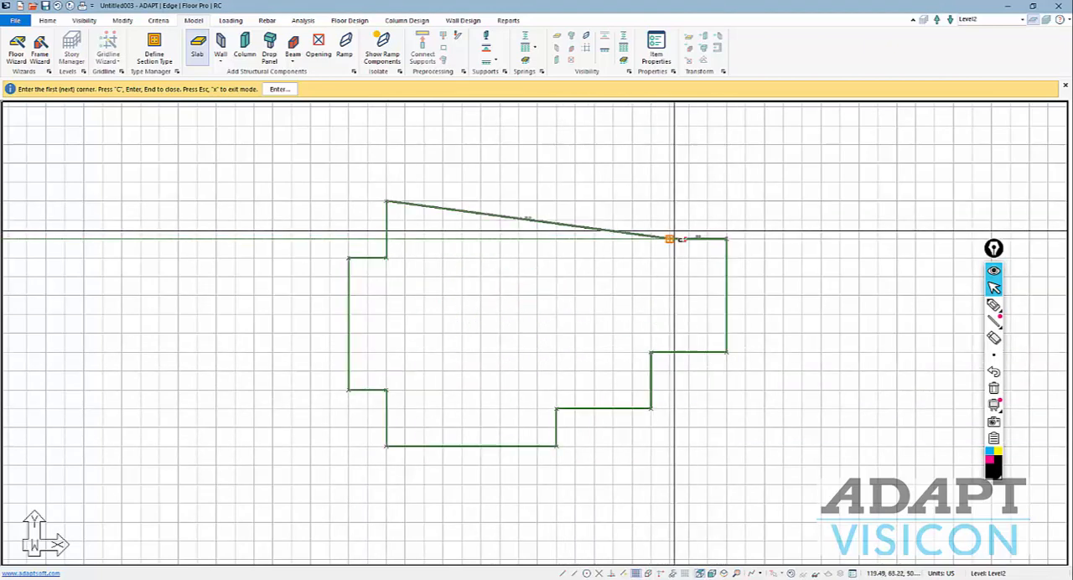
pyautogui.click(670, 239)
pyautogui.click(670, 201)
pyautogui.press('Return')
pyautogui.click(670, 163)
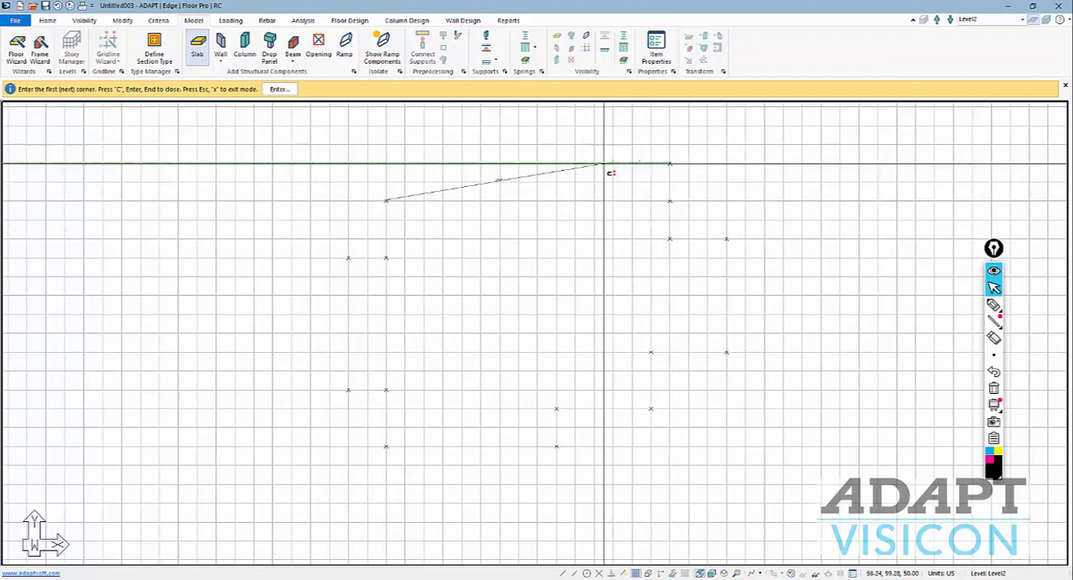
pyautogui.click(574, 163)
pyautogui.click(575, 201)
pyautogui.press('Return')
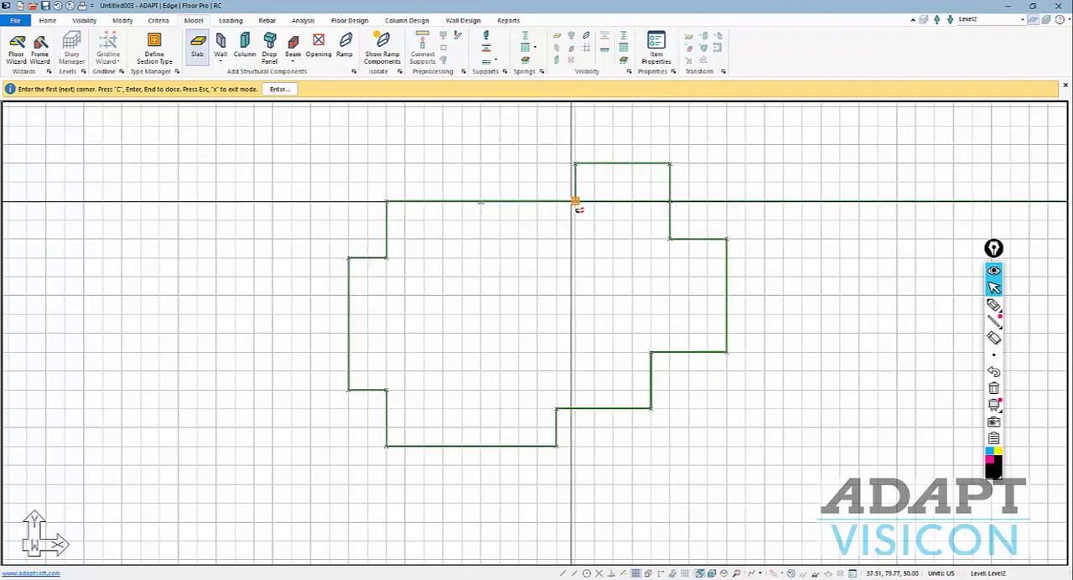
pyautogui.scroll(1, 576, 203)
pyautogui.scroll(-1, 493, 264)
pyautogui.press('Escape')
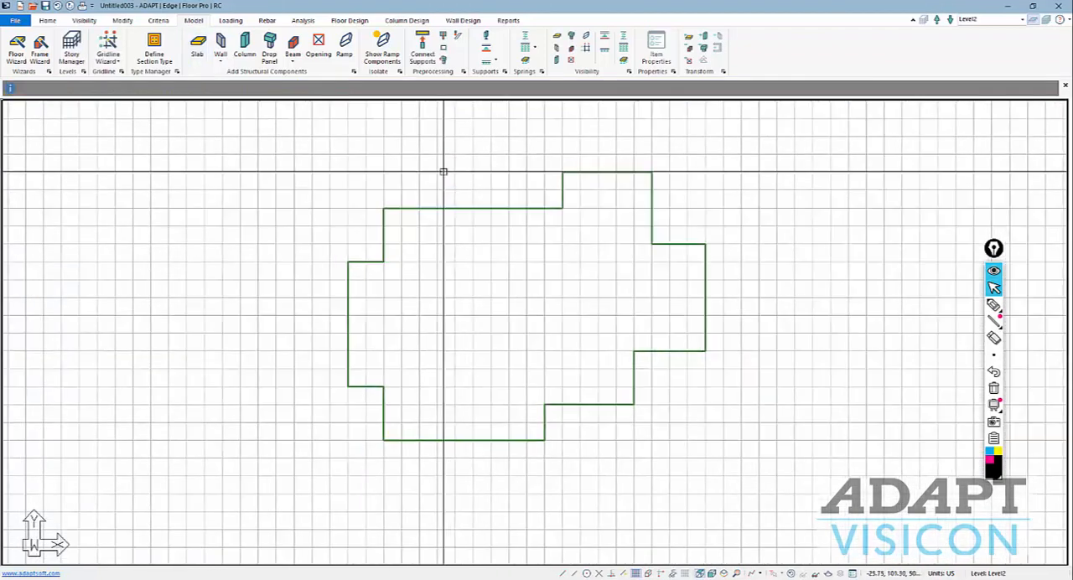
# Check the general properties of the Level2 slab region, including its material and thickness, without changing them.
pyautogui.doubleClick(465, 208)
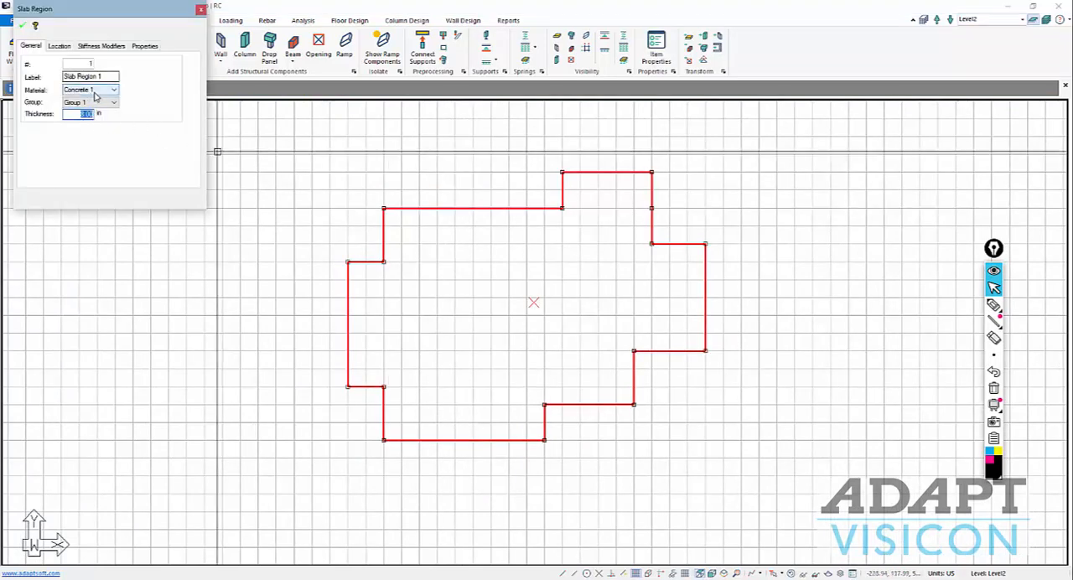
pyautogui.click(384, 207)
pyautogui.press('Escape')
pyautogui.press('Escape')
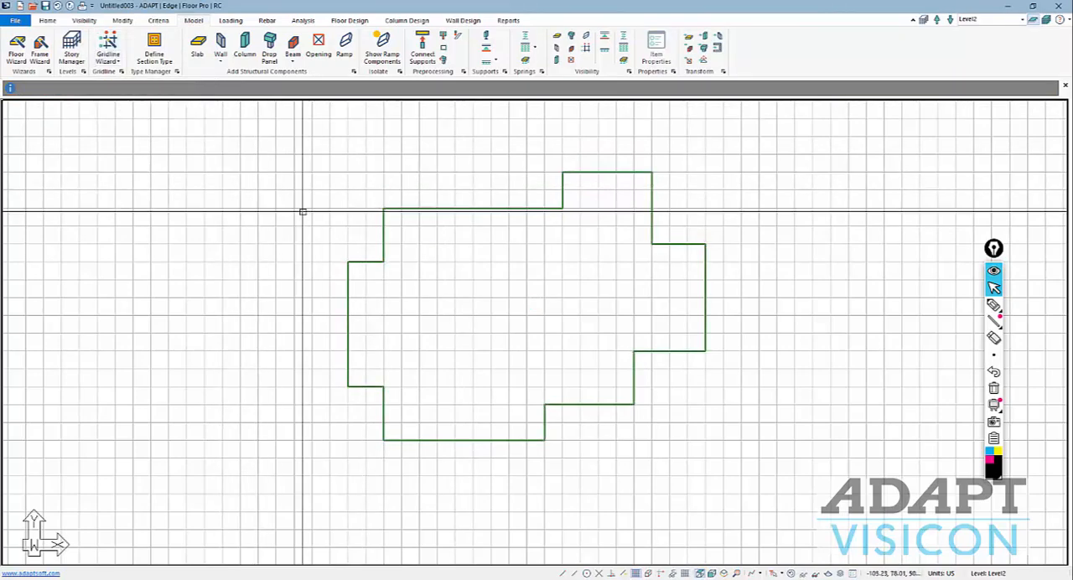
# Draw two C-shaped core walls inside the Level2 slab, each about 30 ft by 10 ft, with their open sides facing each other.
pyautogui.scroll(-1, 498, 326)
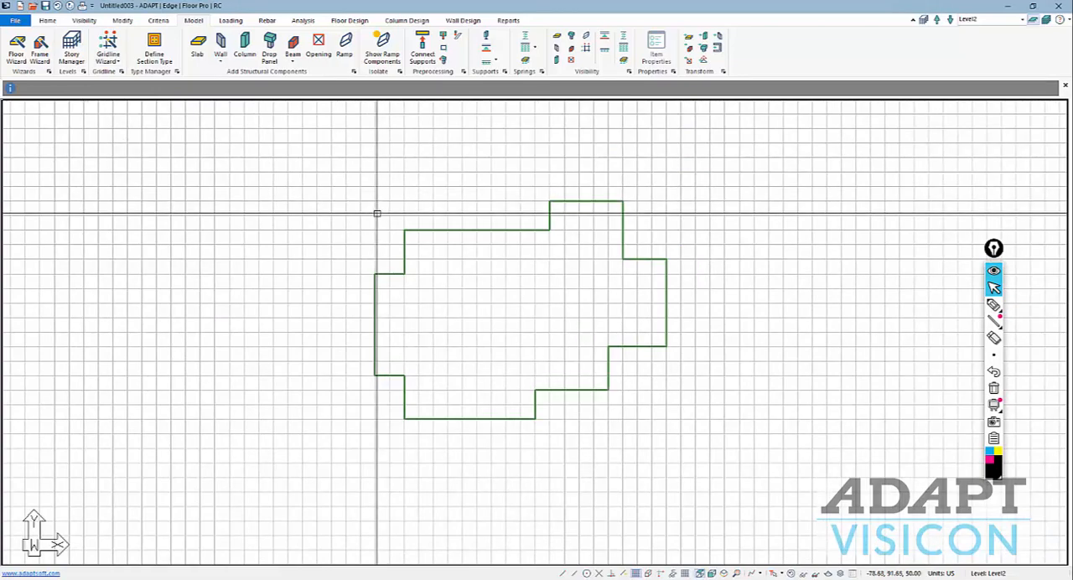
pyautogui.scroll(2, 470, 279)
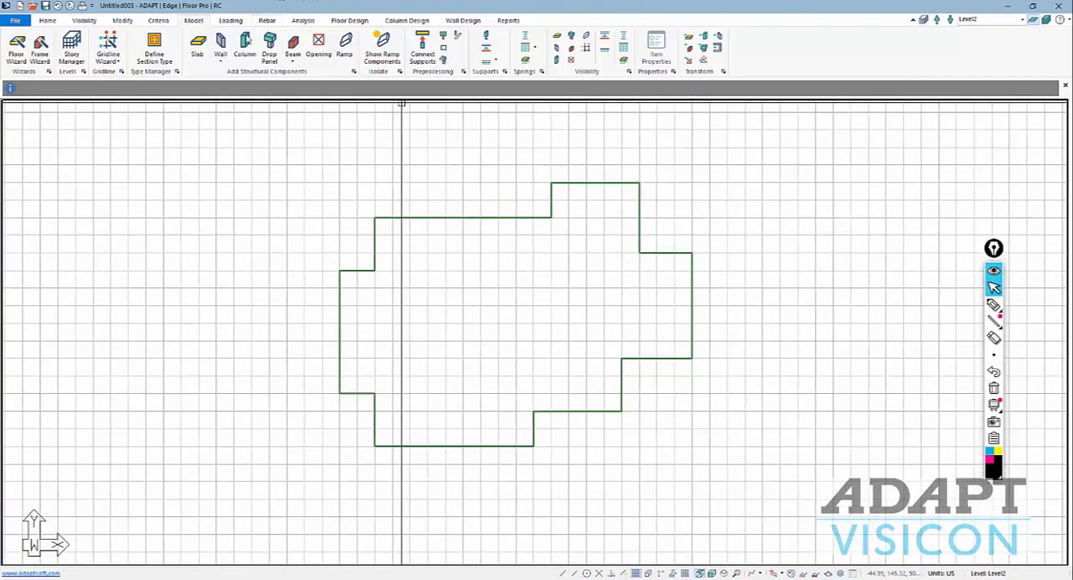
pyautogui.click(219, 46)
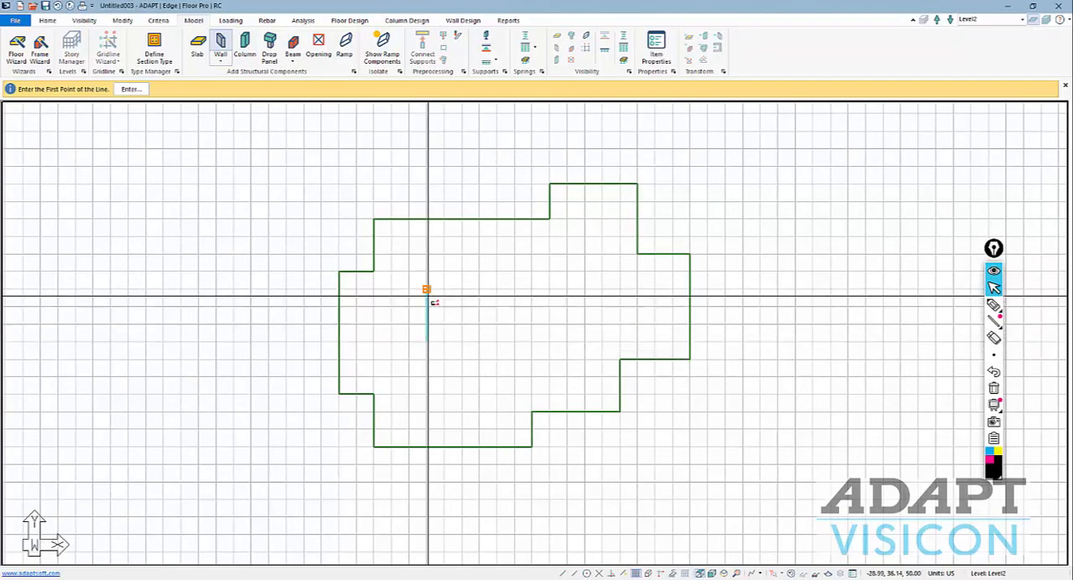
pyautogui.click(426, 289)
pyautogui.click(444, 341)
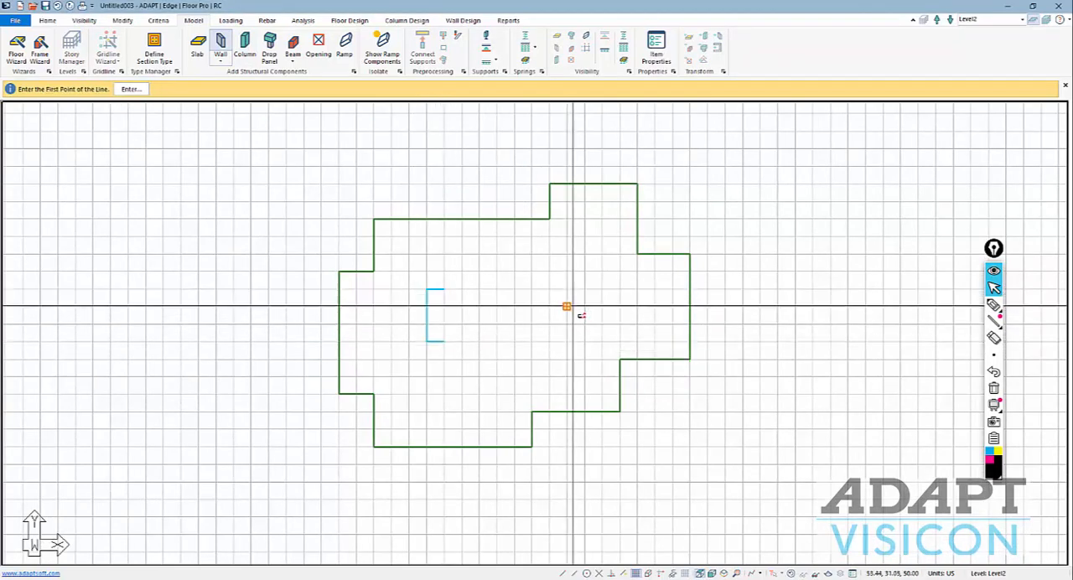
pyautogui.click(585, 291)
pyautogui.click(585, 341)
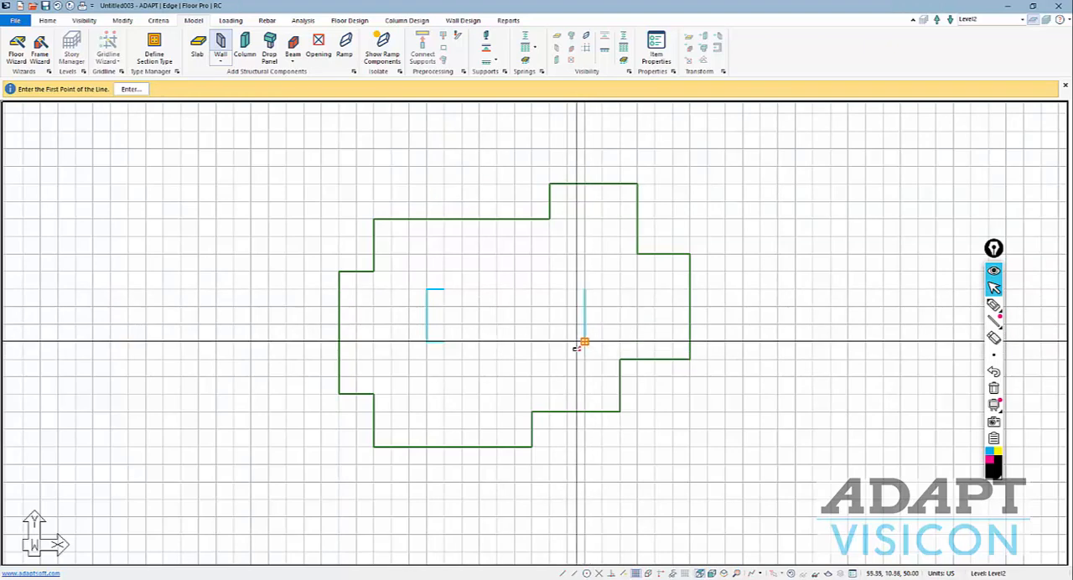
pyautogui.click(568, 341)
pyautogui.click(574, 291)
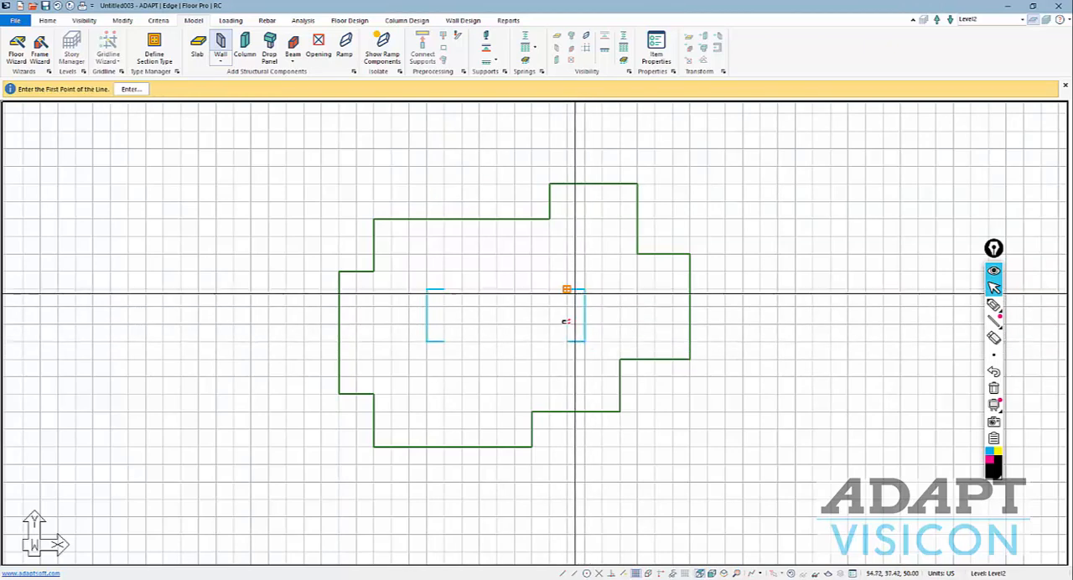
pyautogui.press('Escape')
# Add a rectangular slab opening about 10 ft by 30 ft inside each of the two C-shaped cores.
pyautogui.click(319, 46)
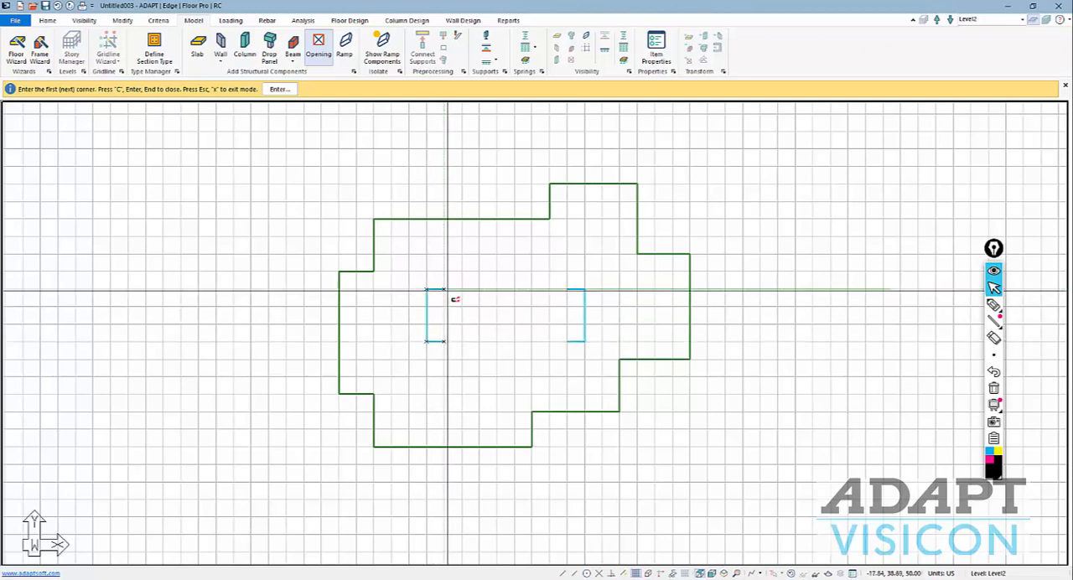
pyautogui.click(443, 290)
pyautogui.press('c')
pyautogui.click(567, 290)
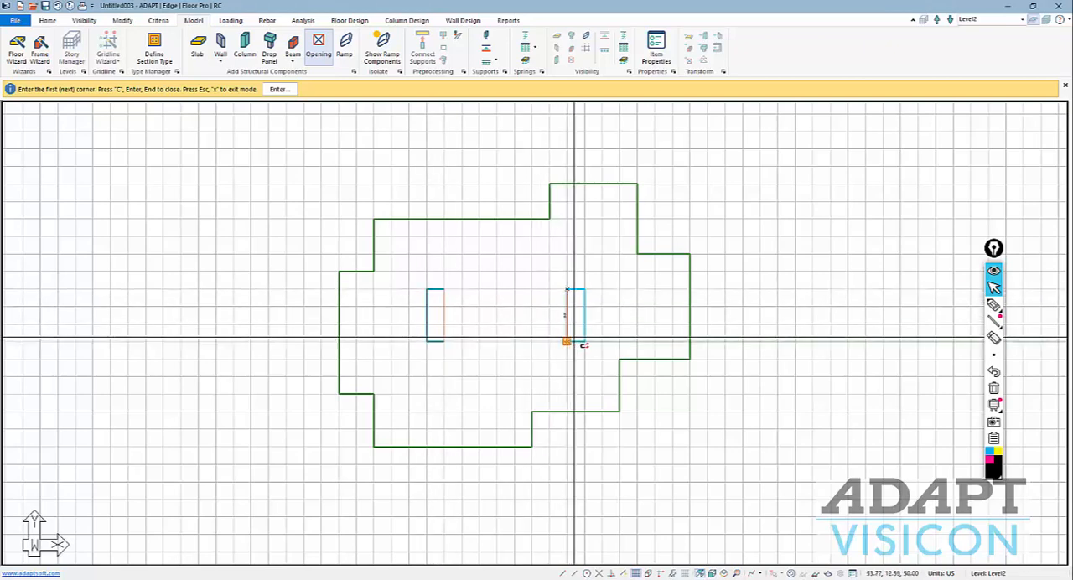
pyautogui.click(568, 341)
pyautogui.click(584, 341)
pyautogui.click(584, 290)
pyautogui.press('c')
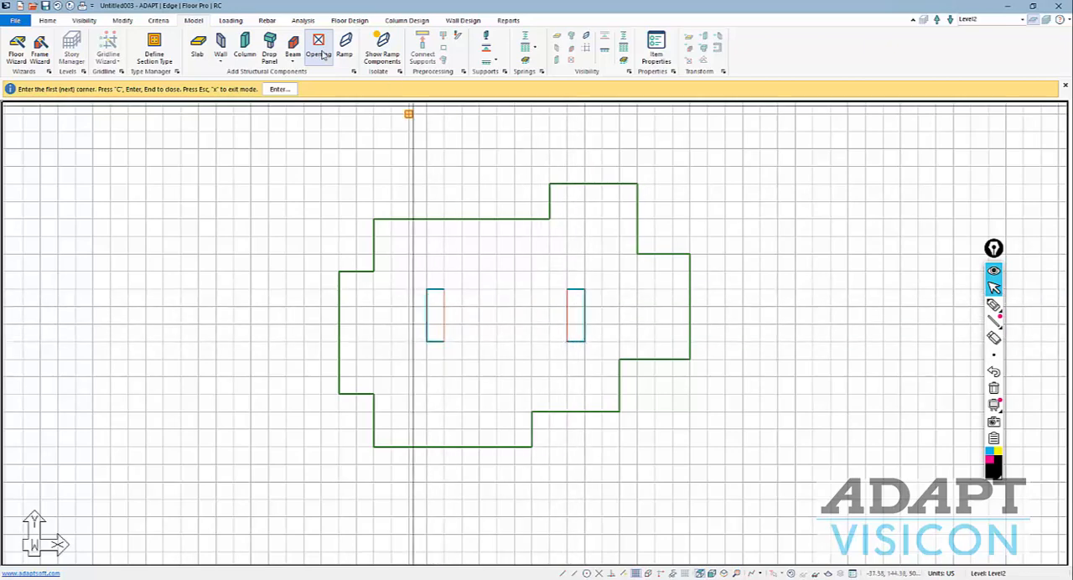
pyautogui.press('Escape')
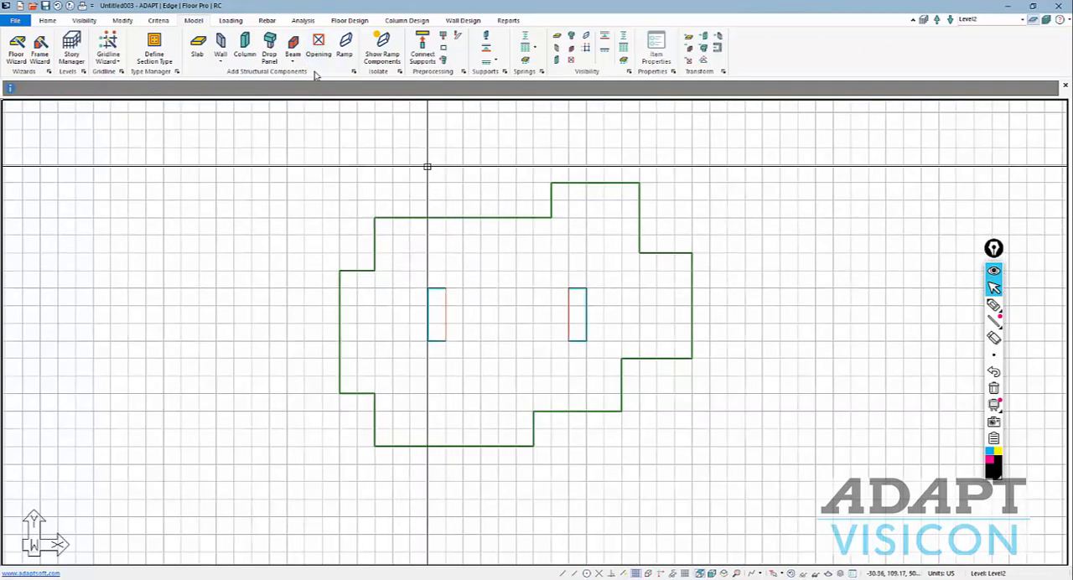
# Draw L-shaped walls with legs of about 20 ft at the slab's upper-right corner and at its lower step's right corner.
pyautogui.click(220, 46)
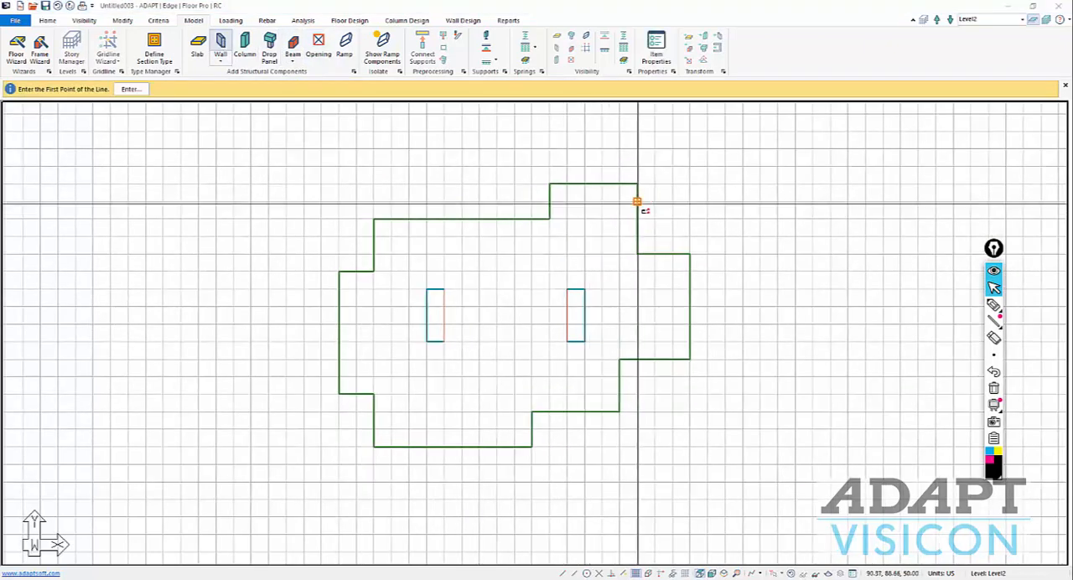
pyautogui.click(637, 184)
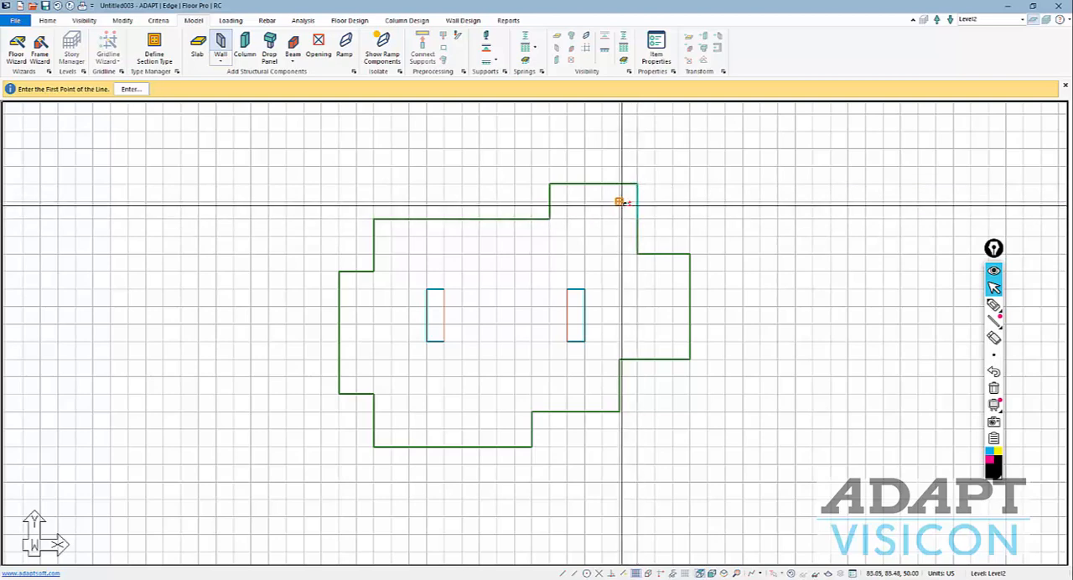
pyautogui.click(593, 182)
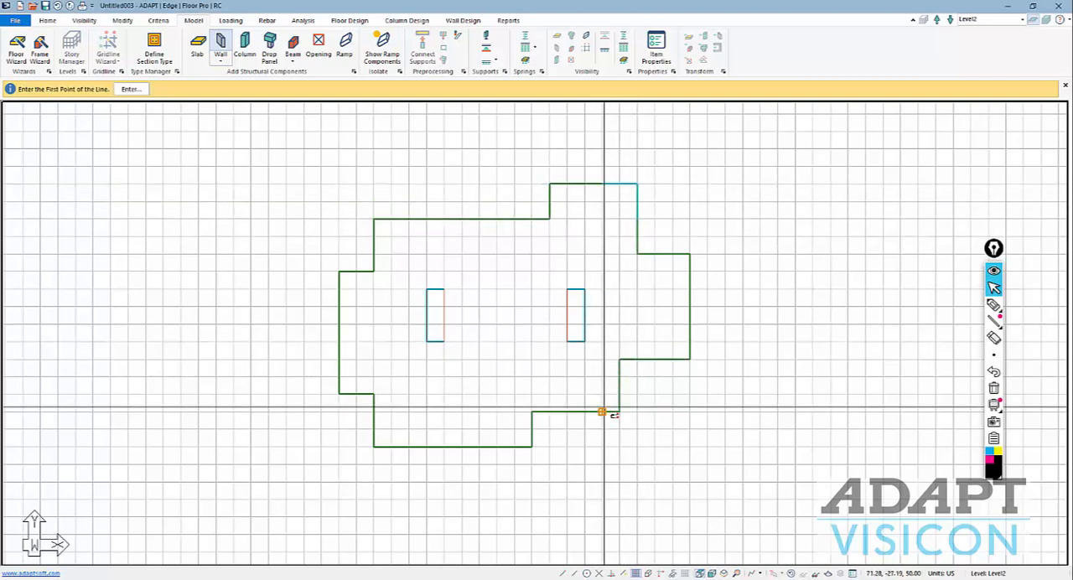
pyautogui.click(531, 411)
pyautogui.click(533, 446)
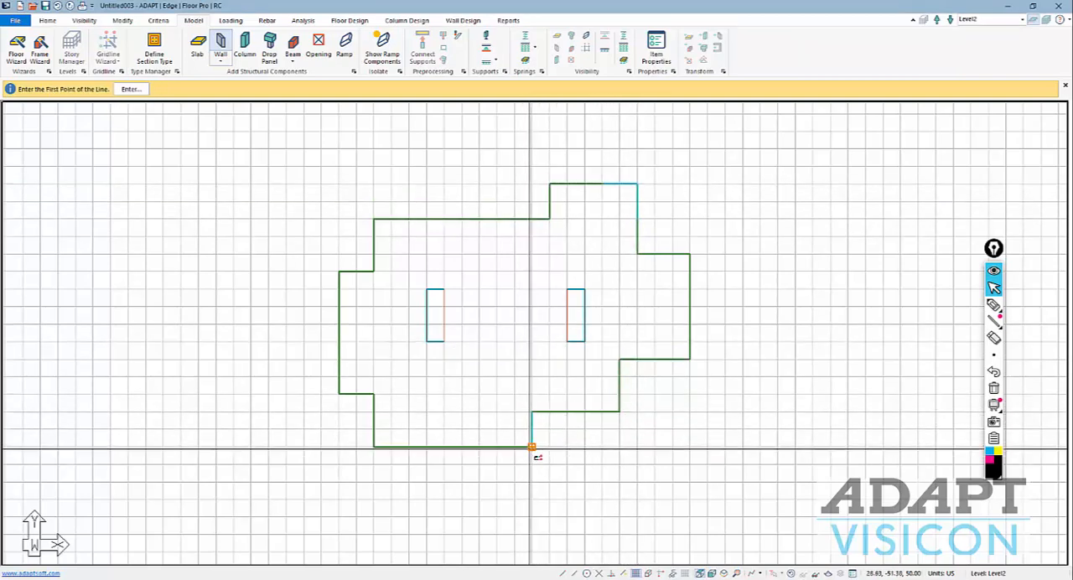
pyautogui.click(532, 446)
pyautogui.click(498, 447)
pyautogui.moveTo(424, 395); pyautogui.dragTo(451, 385, button='middle')
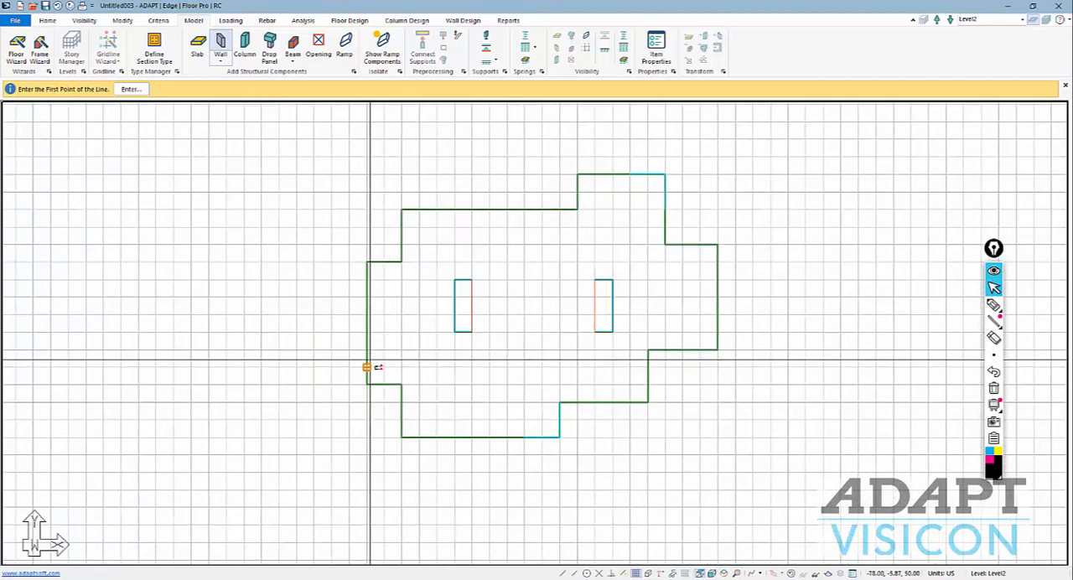
# Draw L-shaped walls at the slab's lower-left and upper-left corners, with vertical legs about 20 ft and horizontal legs about 10 ft.
pyautogui.click(369, 351)
pyautogui.click(370, 383)
pyautogui.click(399, 385)
pyautogui.click(385, 385)
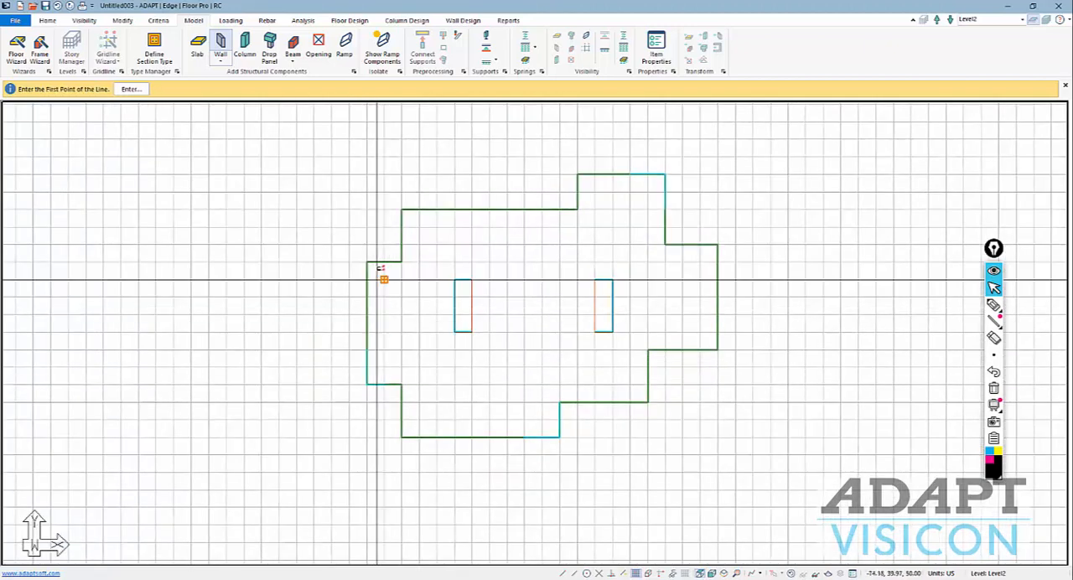
pyautogui.click(403, 210)
pyautogui.click(403, 244)
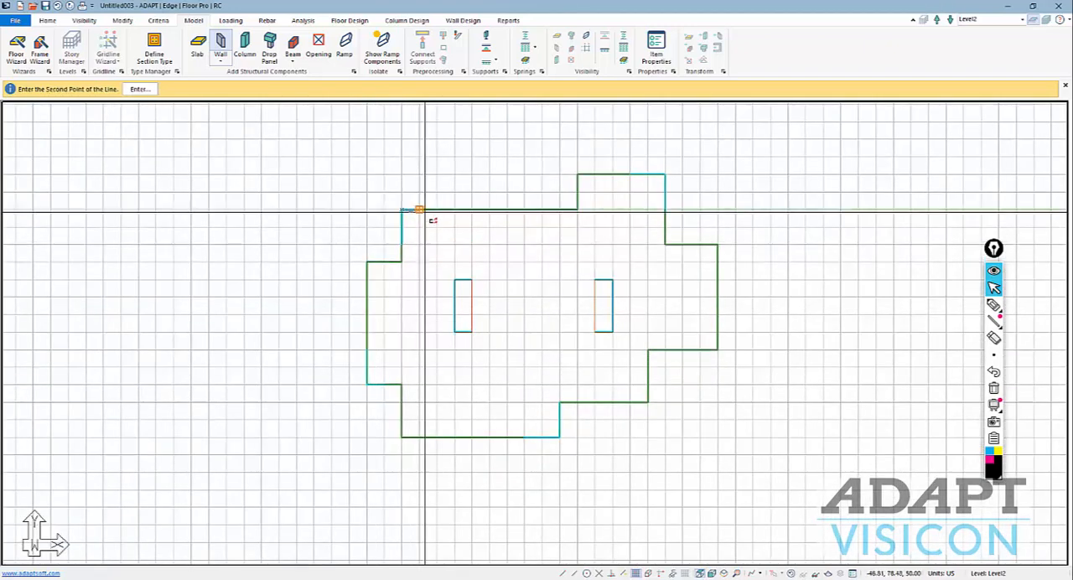
pyautogui.press('Escape')
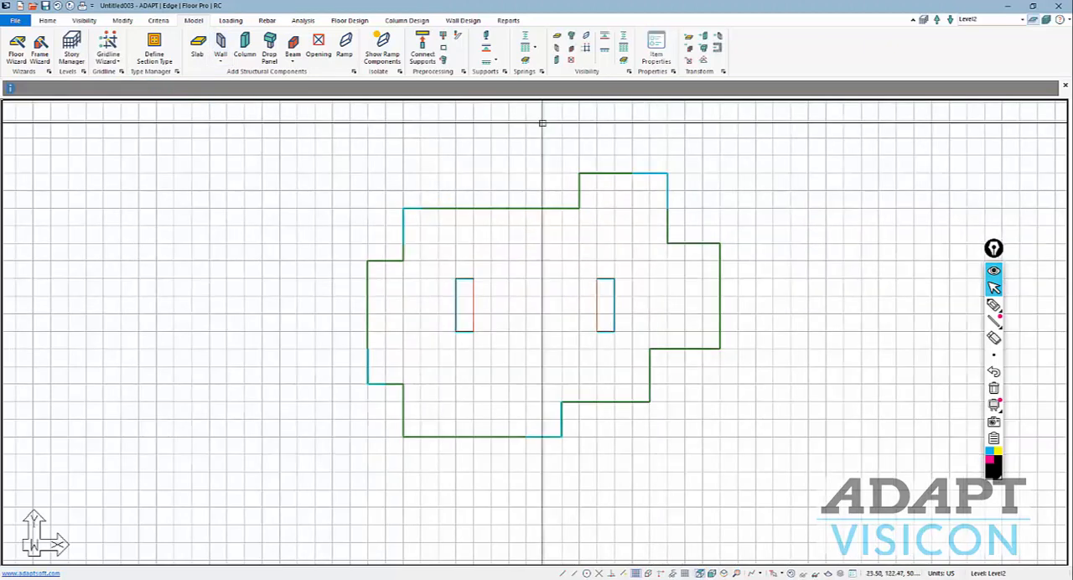
pyautogui.click(244, 42)
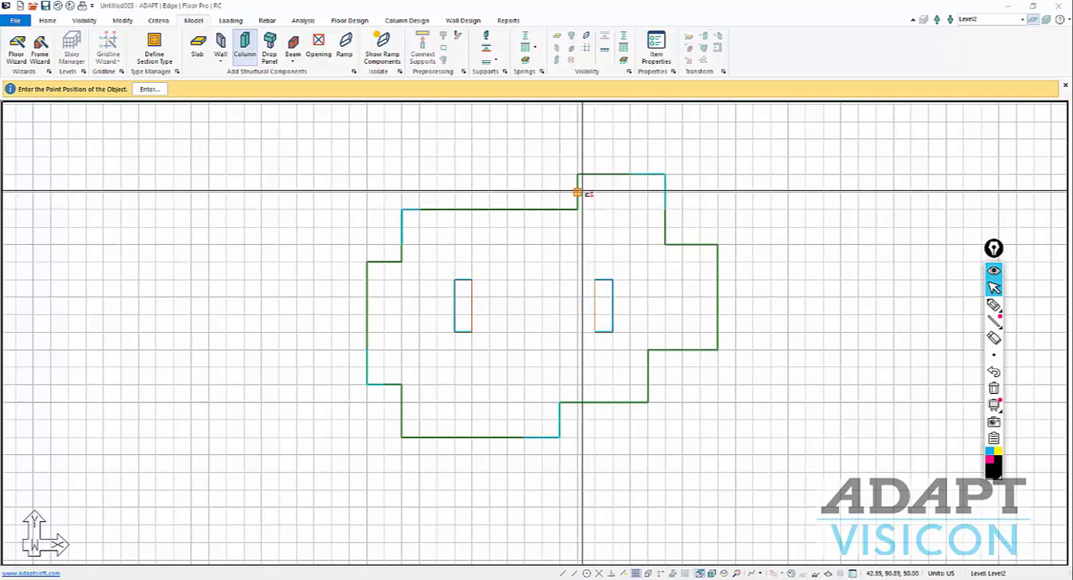
pyautogui.press('Escape')
pyautogui.scroll(2, 580, 196)
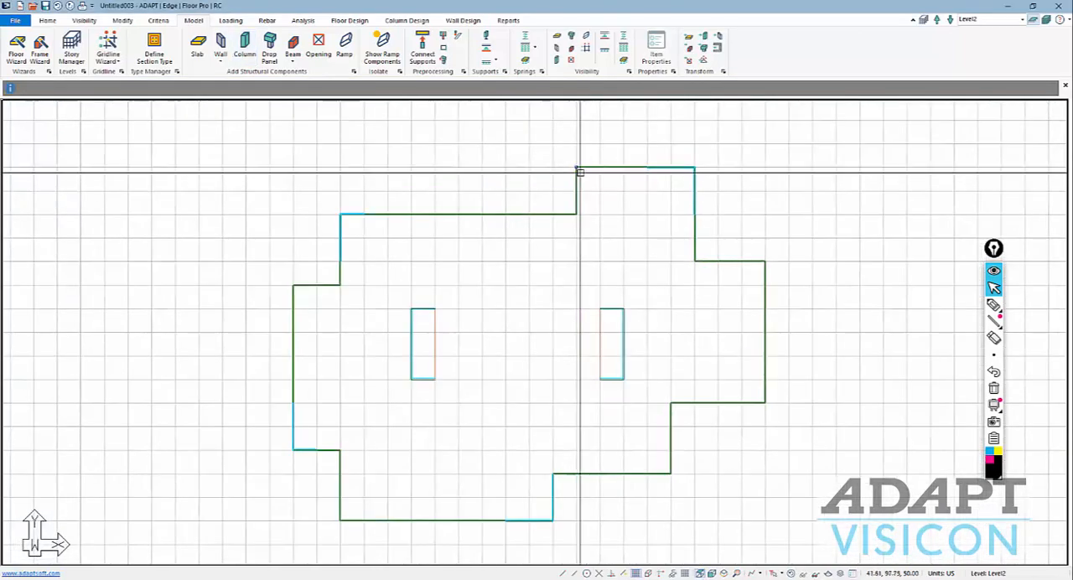
pyautogui.scroll(3, 579, 171)
pyautogui.scroll(-4, 573, 166)
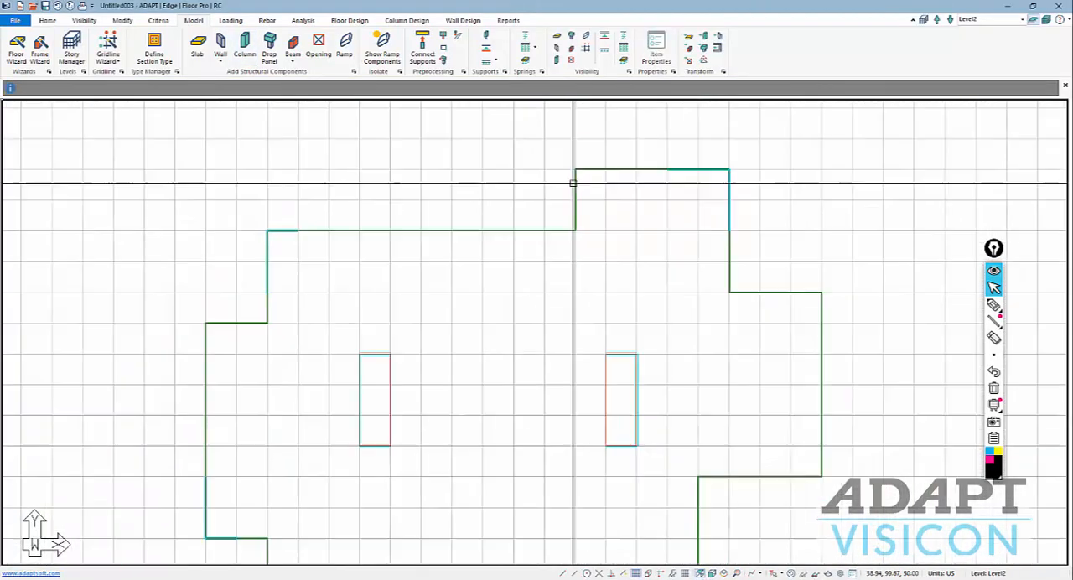
# Place square columns along the slab edges and in its interior, plus three wider rectangular columns between the two cores.
pyautogui.click(244, 46)
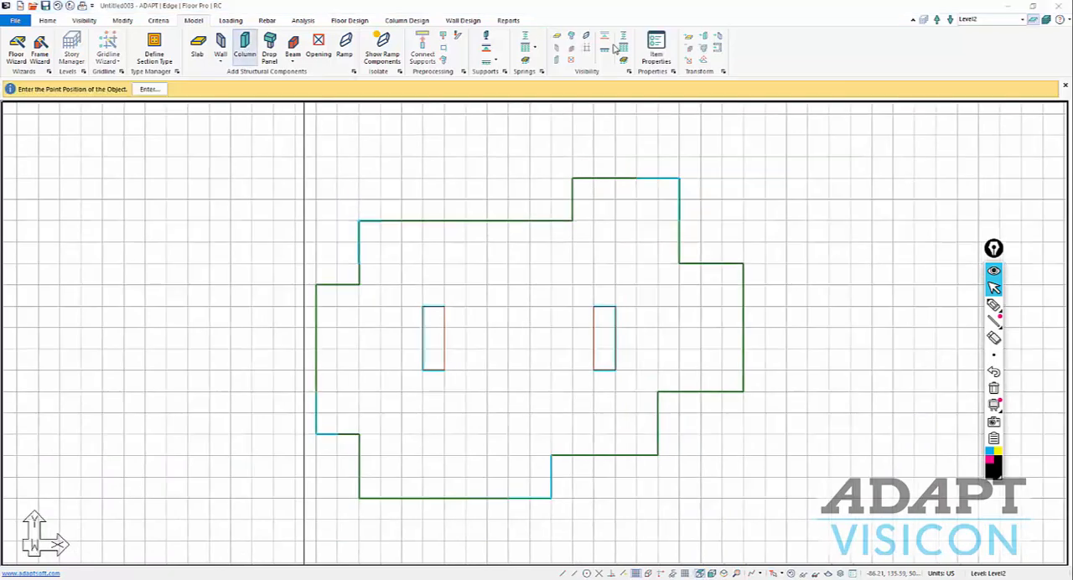
pyautogui.click(656, 48)
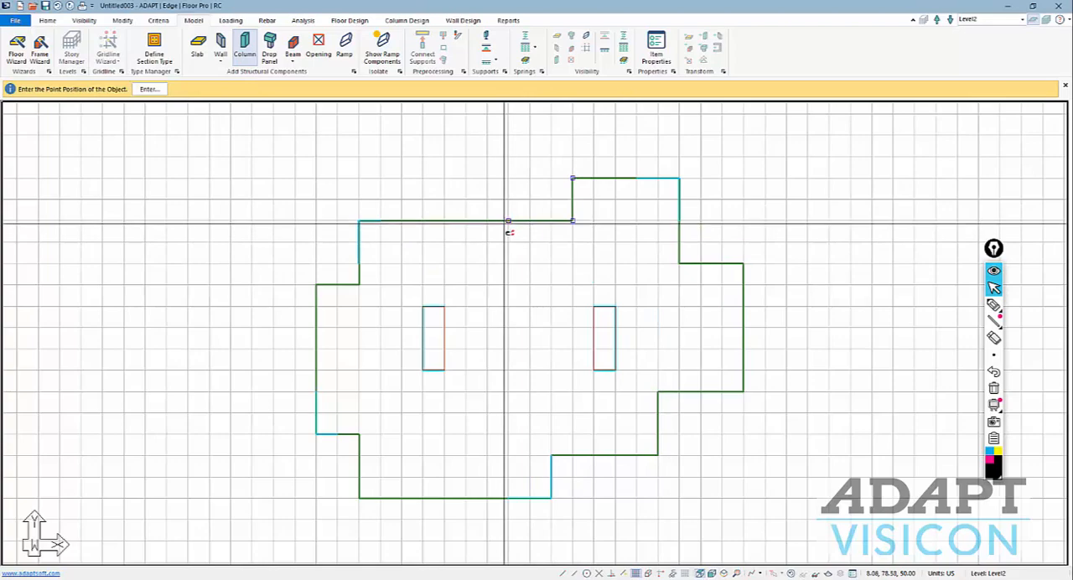
pyautogui.scroll(2, 431, 299)
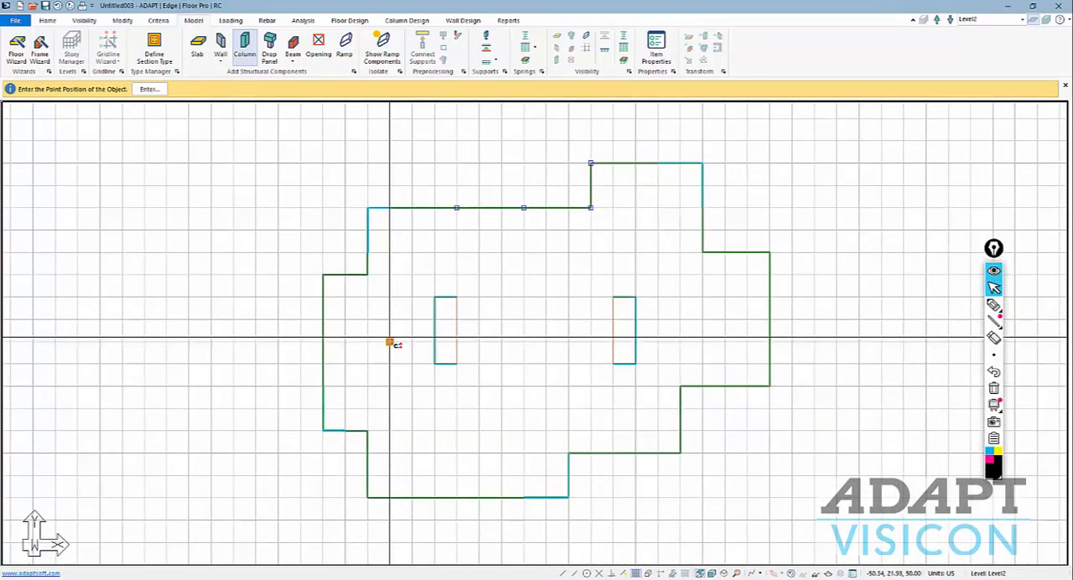
pyautogui.scroll(-2, 503, 276)
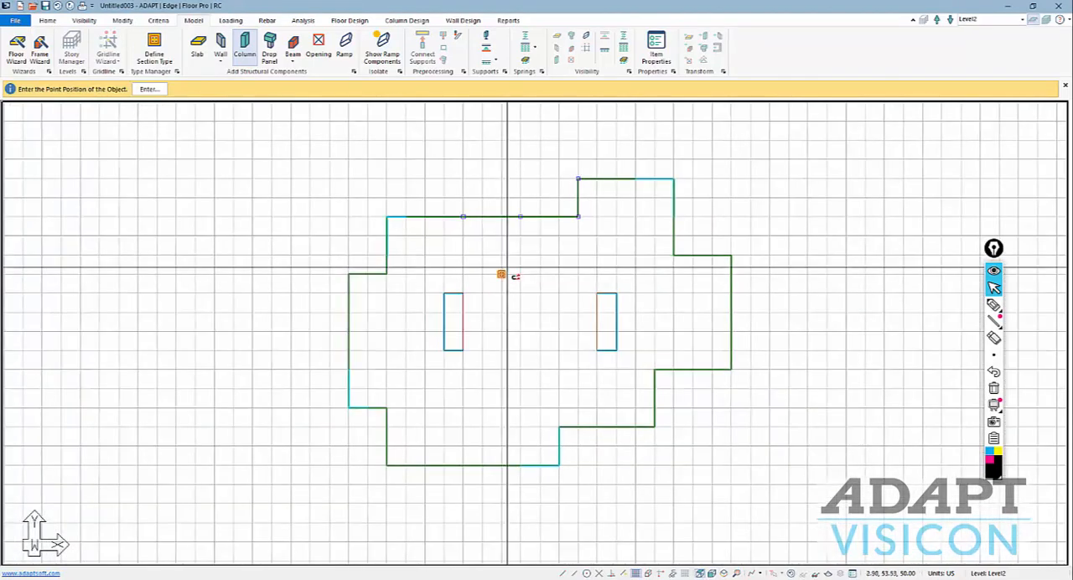
pyautogui.press('Escape')
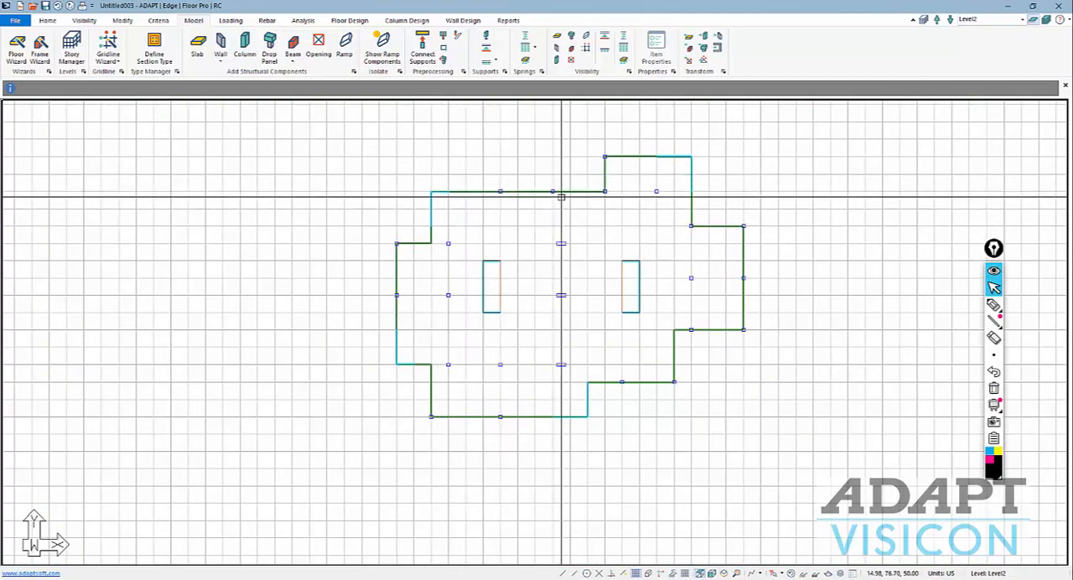
pyautogui.scroll(-1, 398, 343)
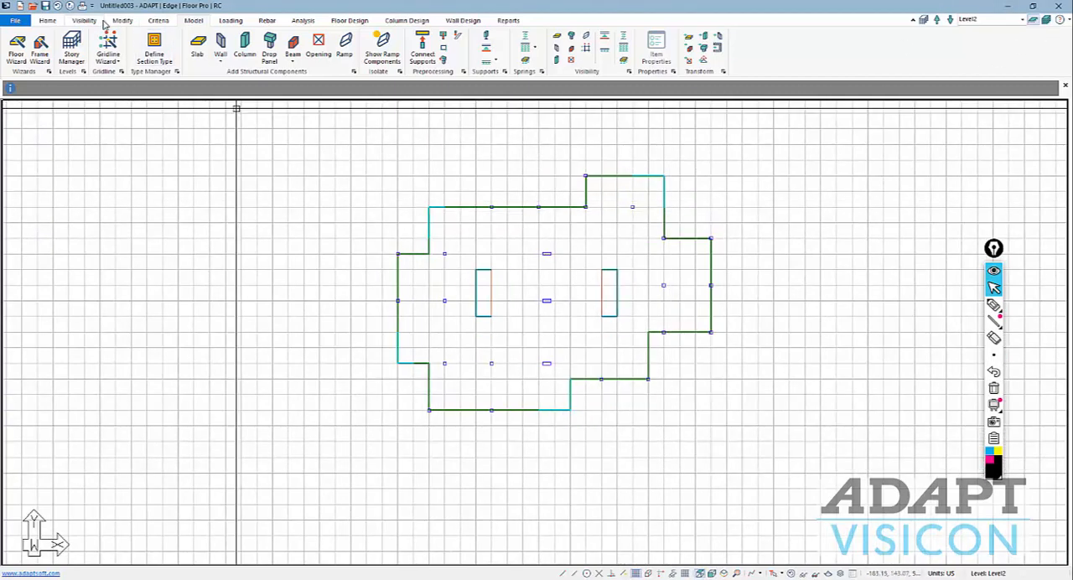
# Select all walls by type and modify their thickness together.
pyautogui.click(49, 21)
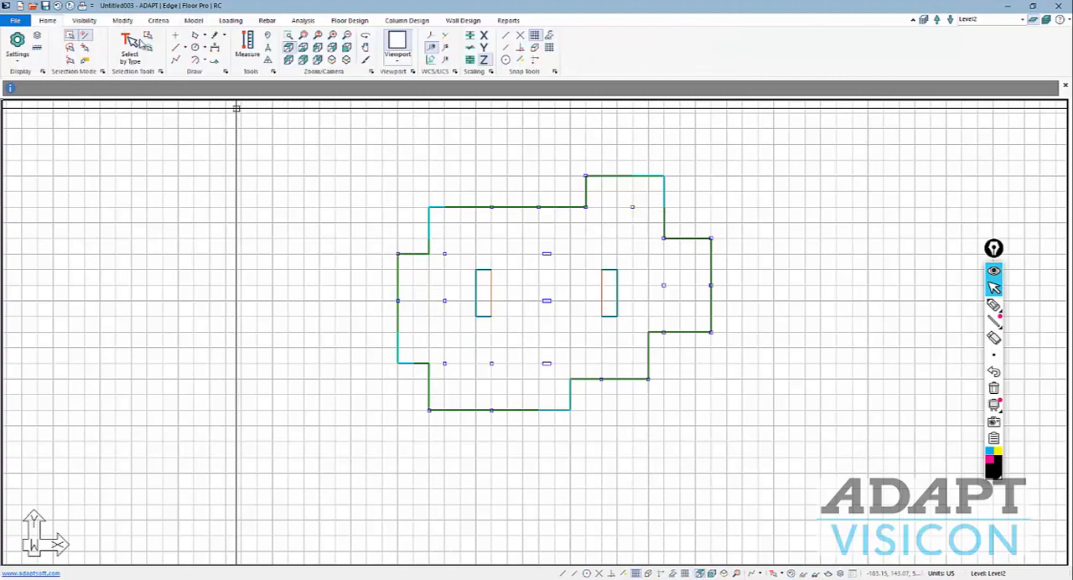
pyautogui.click(129, 50)
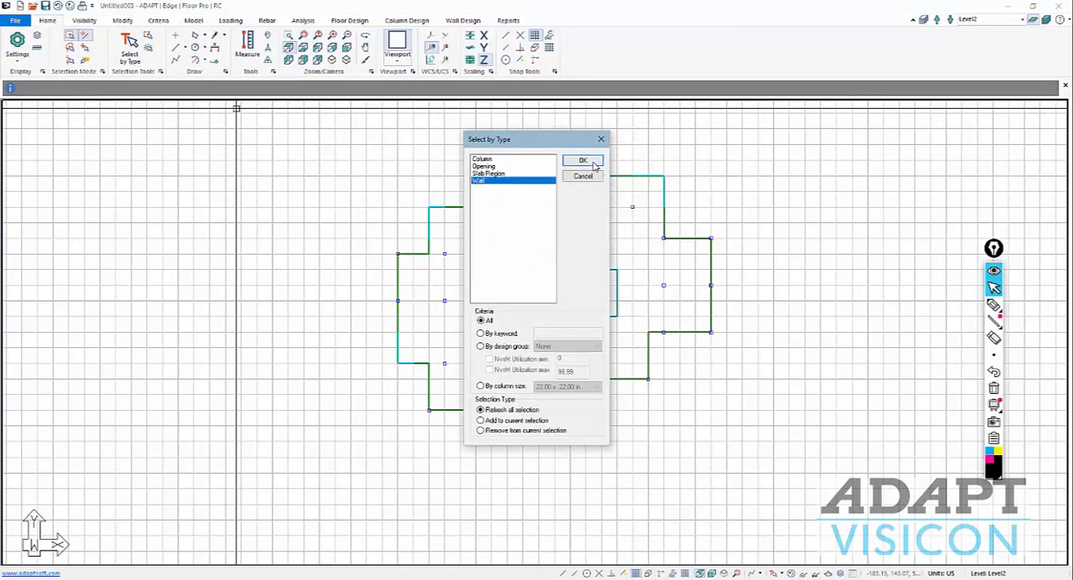
pyautogui.click(584, 161)
pyautogui.click(122, 20)
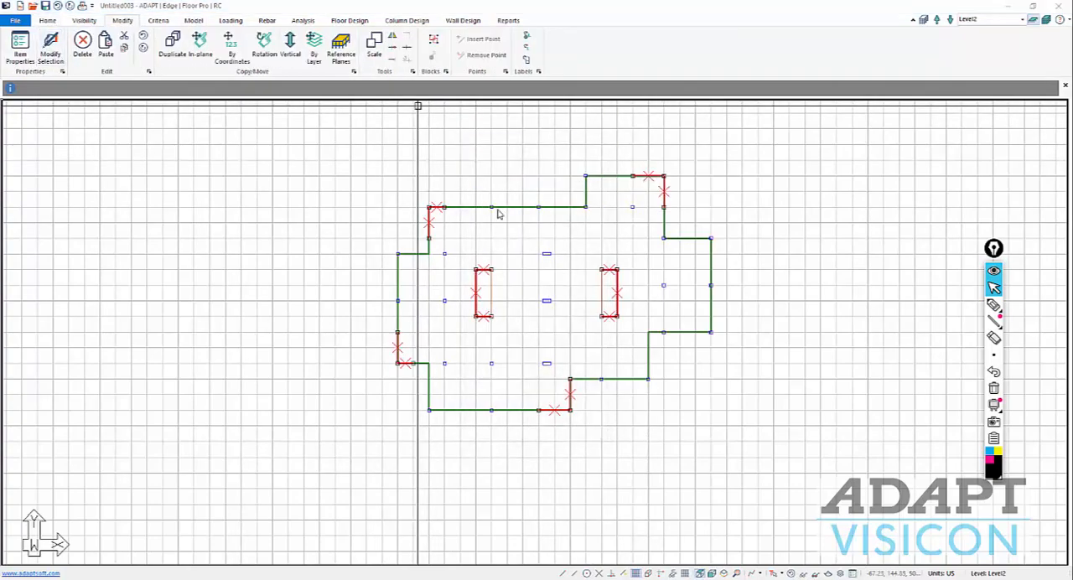
pyautogui.click(661, 132)
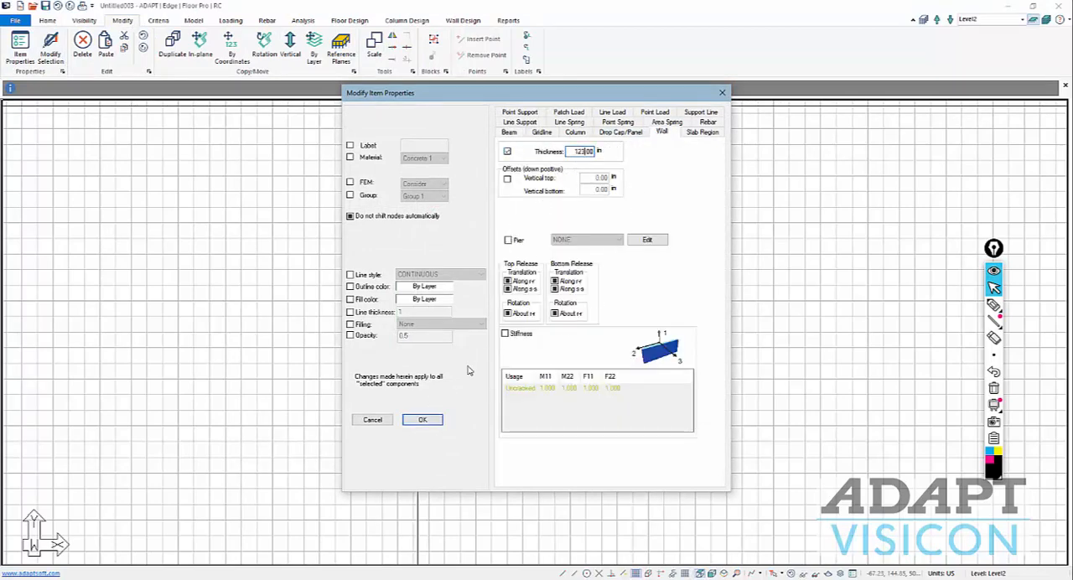
pyautogui.click(423, 420)
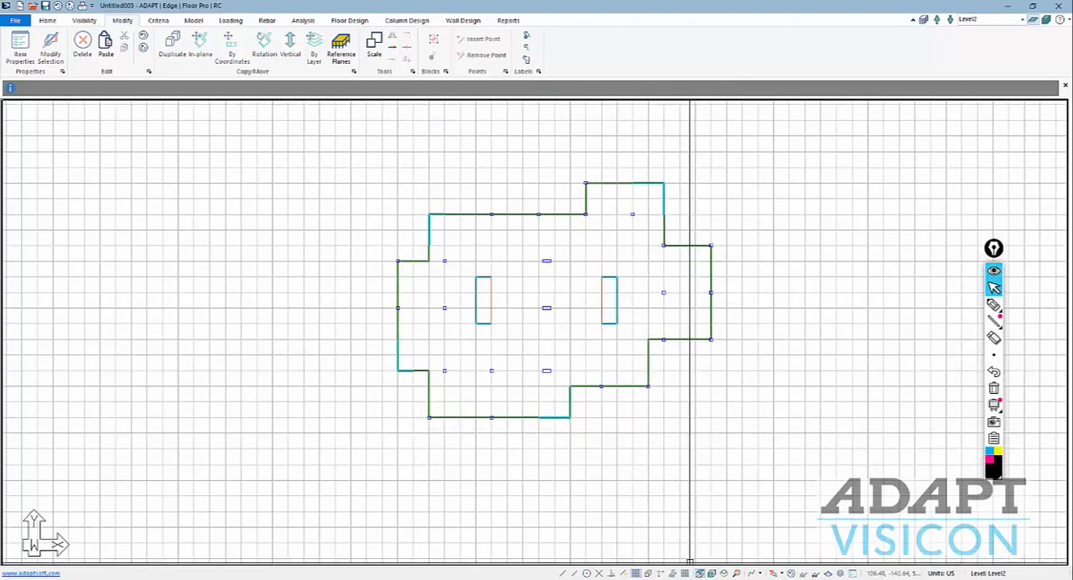
# Switch to a front elevation view in multi-level mode showing every reference plane from Base_Pile to Level10.
pyautogui.click(713, 574)
pyautogui.scroll(-2, 578, 351)
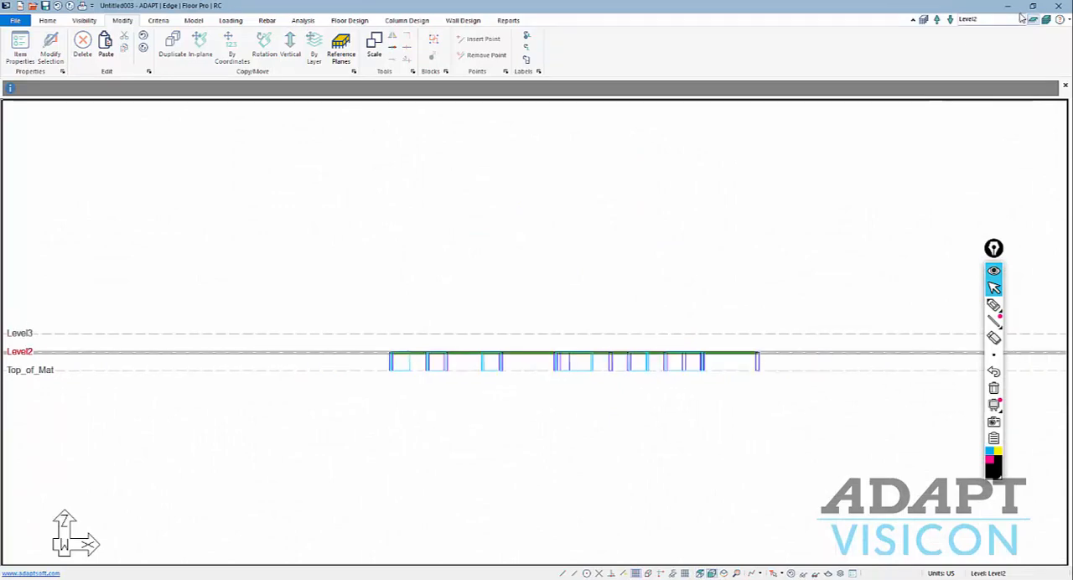
pyautogui.click(1046, 19)
pyautogui.scroll(-2, 648, 284)
pyautogui.scroll(1, 436, 322)
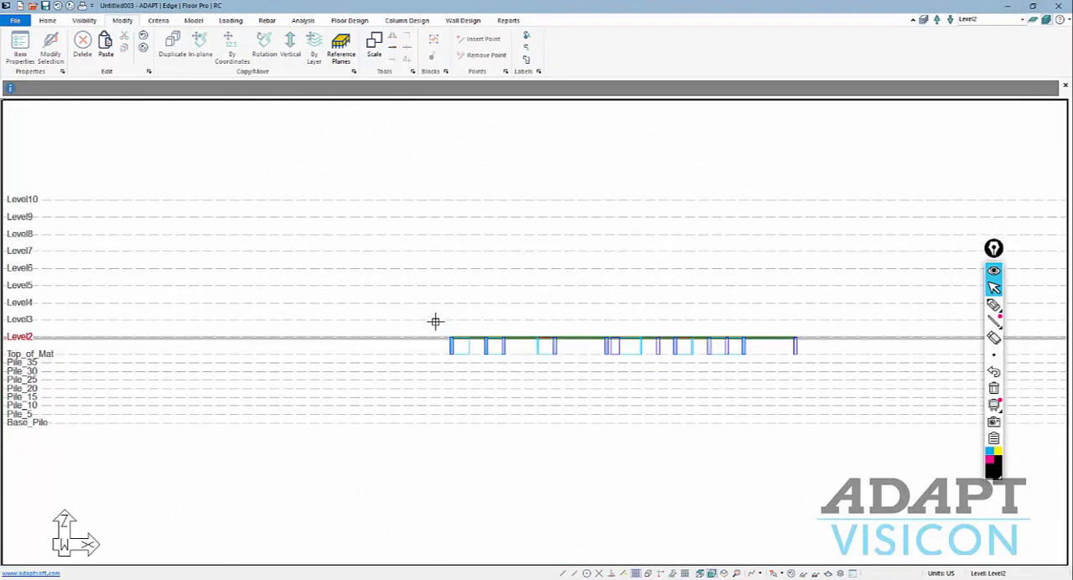
# Copy the Level2 slab, walls and columns vertically up to the existing reference planes through Level10.
pyautogui.moveTo(533, 342); pyautogui.dragTo(932, 375)
pyautogui.scroll(5, 467, 338)
pyautogui.scroll(-4, 420, 346)
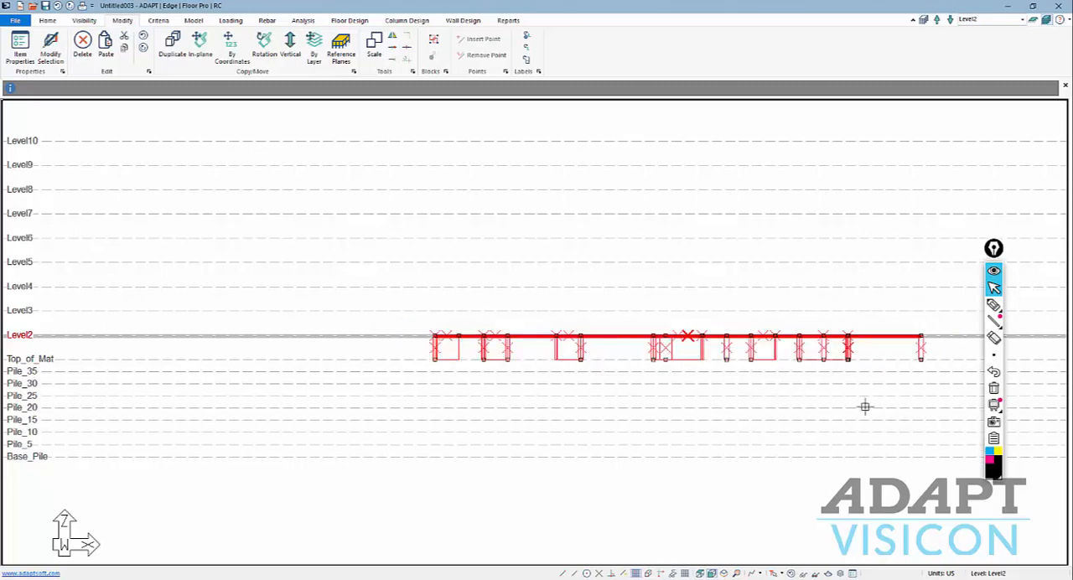
pyautogui.click(290, 48)
pyautogui.click(520, 288)
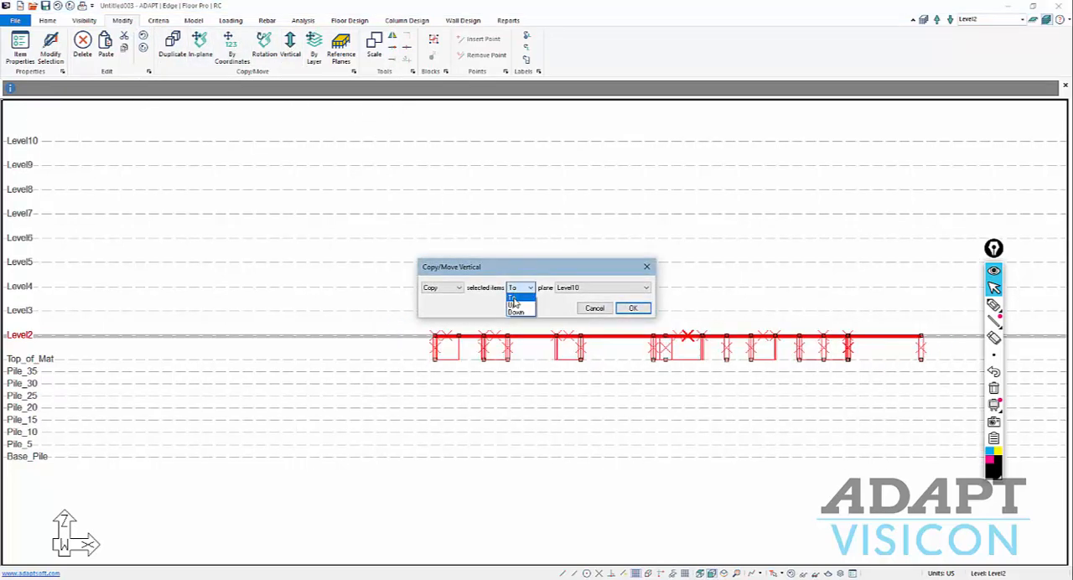
pyautogui.click(513, 304)
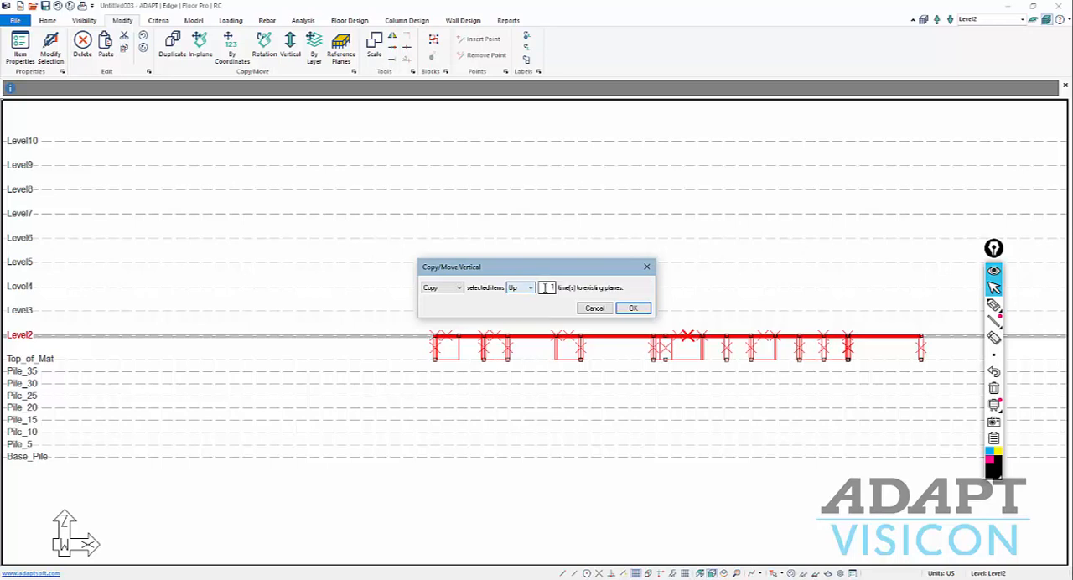
pyautogui.click(633, 308)
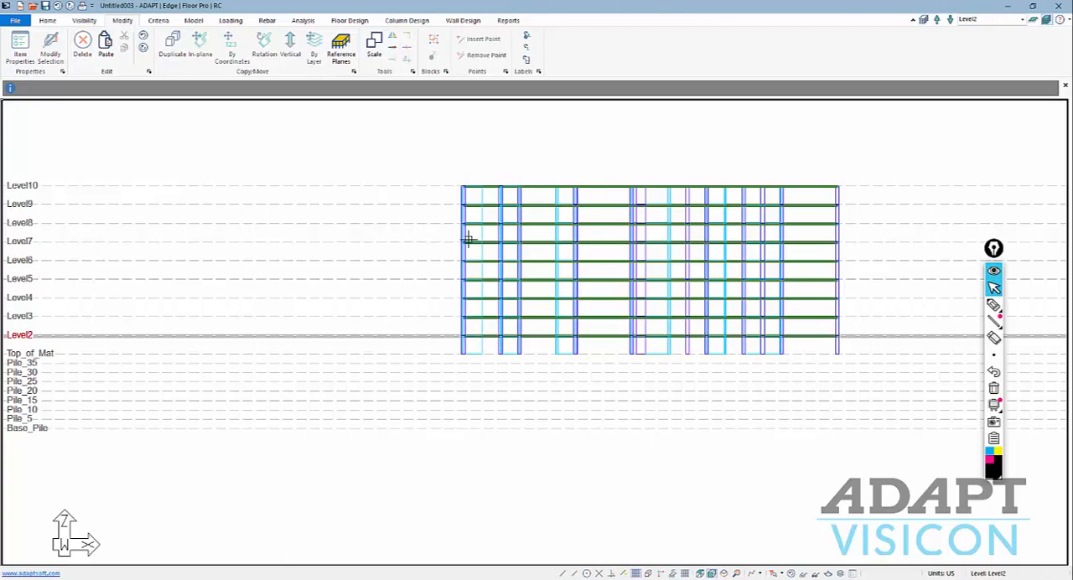
# Show the complete tower in an isometric view with the grid hidden.
pyautogui.click(724, 574)
pyautogui.scroll(3, 522, 399)
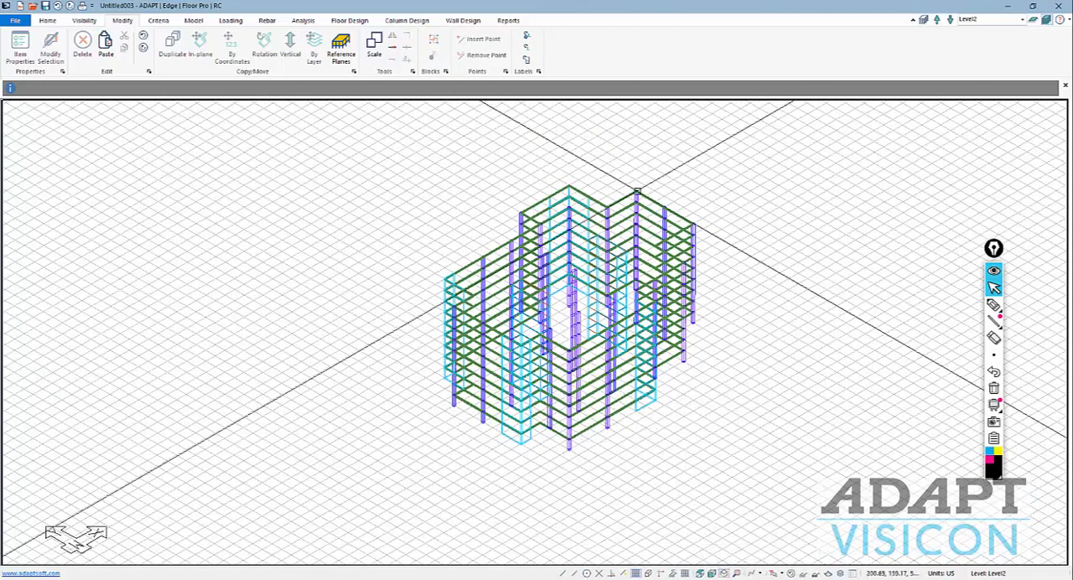
pyautogui.click(659, 574)
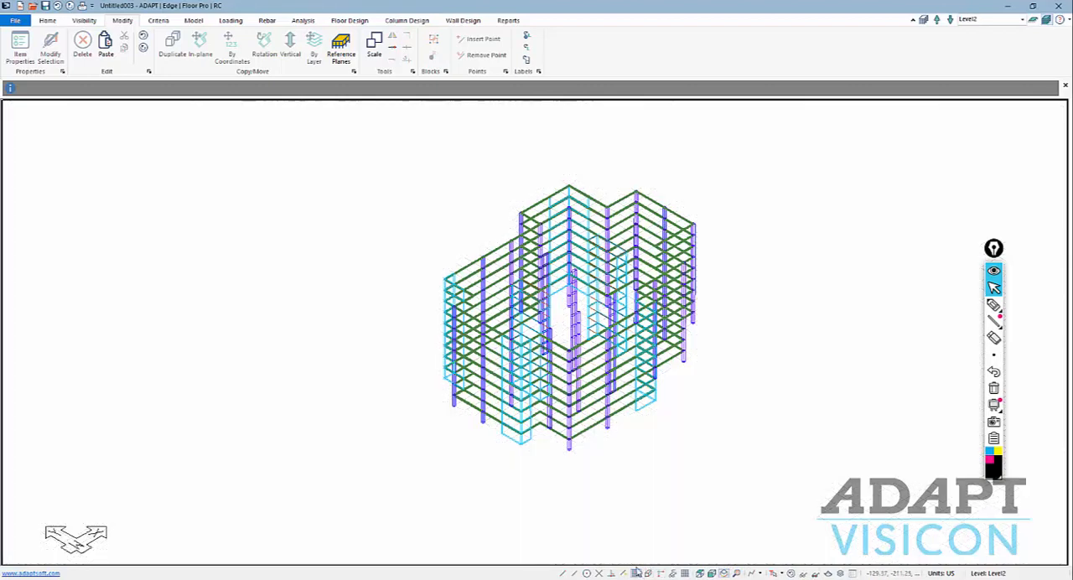
pyautogui.scroll(2, 546, 325)
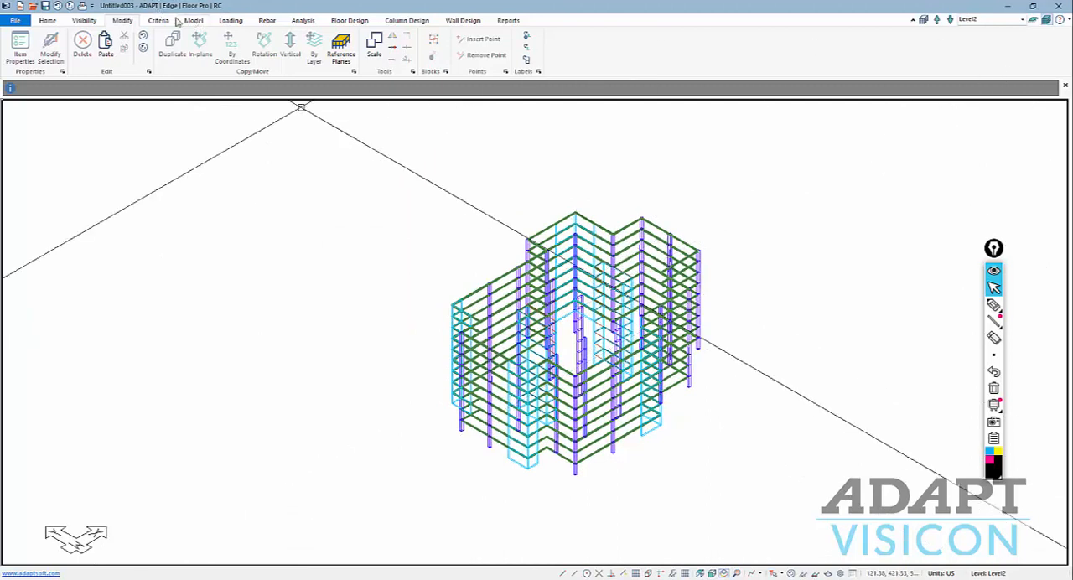
# Select every slab region by type and generate Dead load patch loads on all of them automatically.
pyautogui.click(49, 21)
pyautogui.click(130, 52)
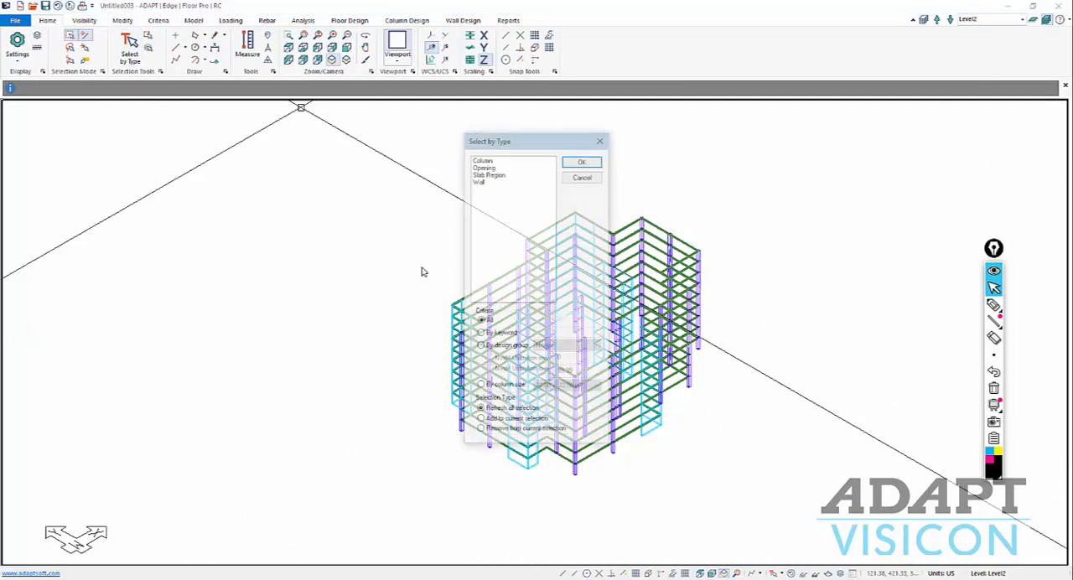
pyautogui.click(488, 174)
pyautogui.click(575, 162)
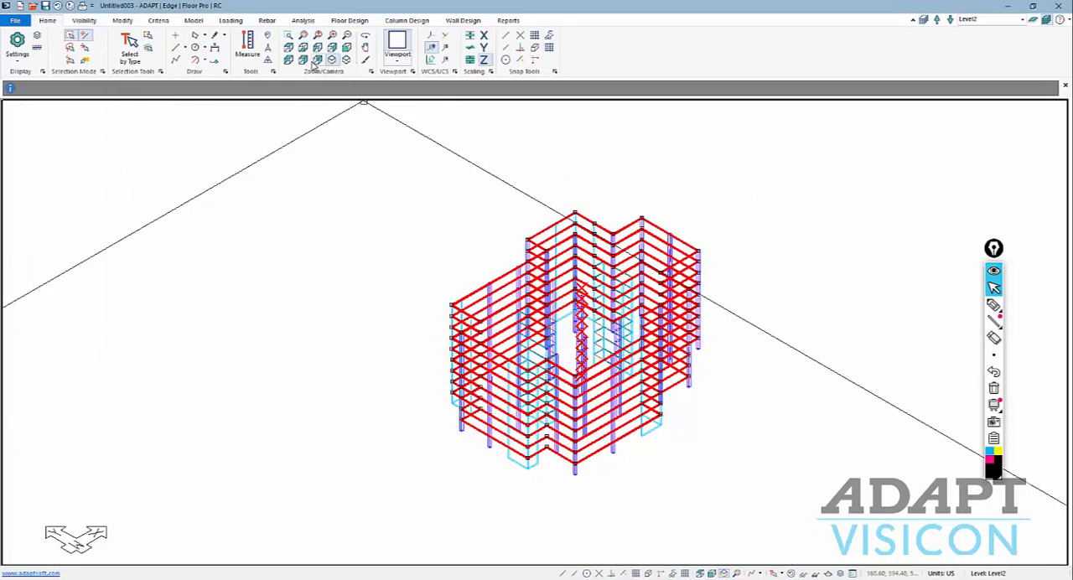
pyautogui.click(228, 21)
pyautogui.click(269, 49)
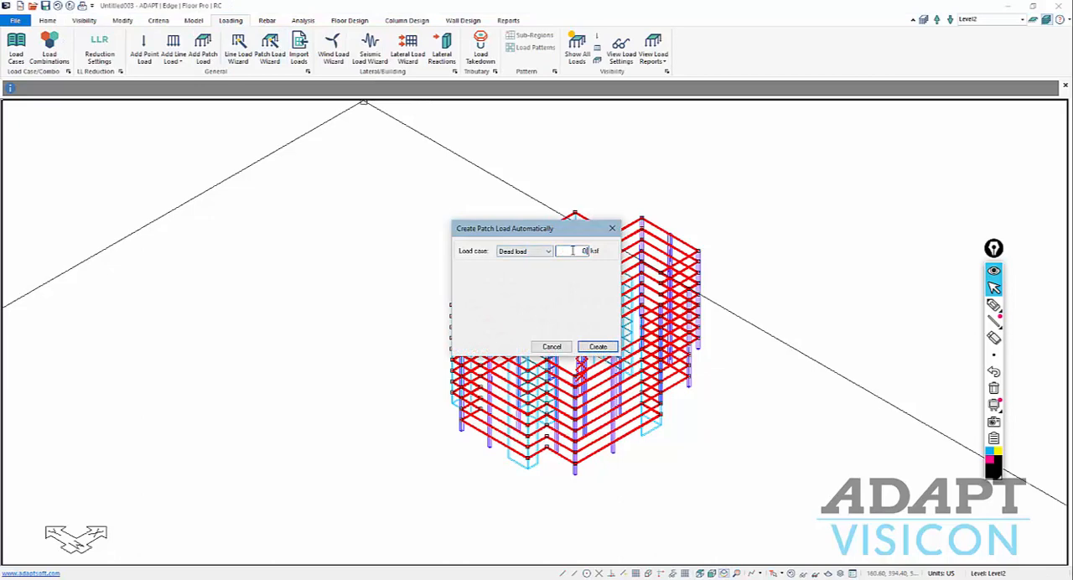
pyautogui.click(597, 346)
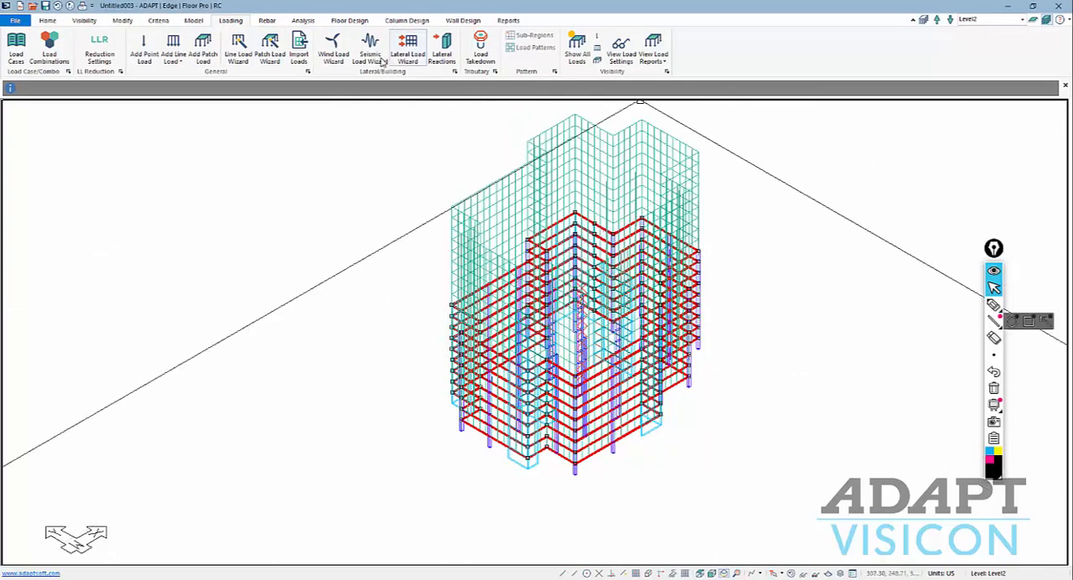
# Generate Live load patch loads automatically on the same selected slab regions.
pyautogui.click(269, 49)
pyautogui.click(524, 251)
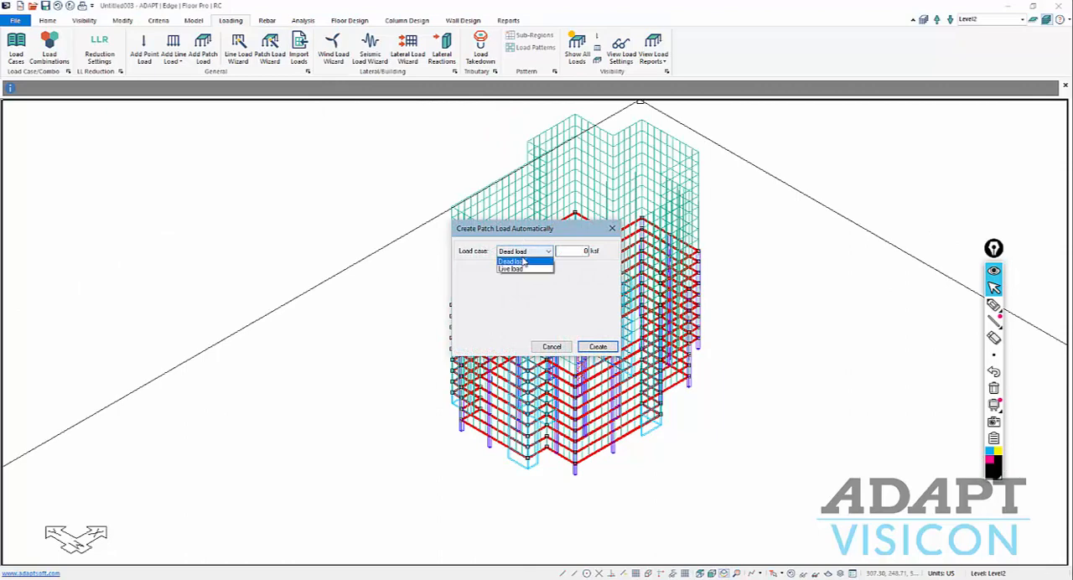
pyautogui.click(524, 270)
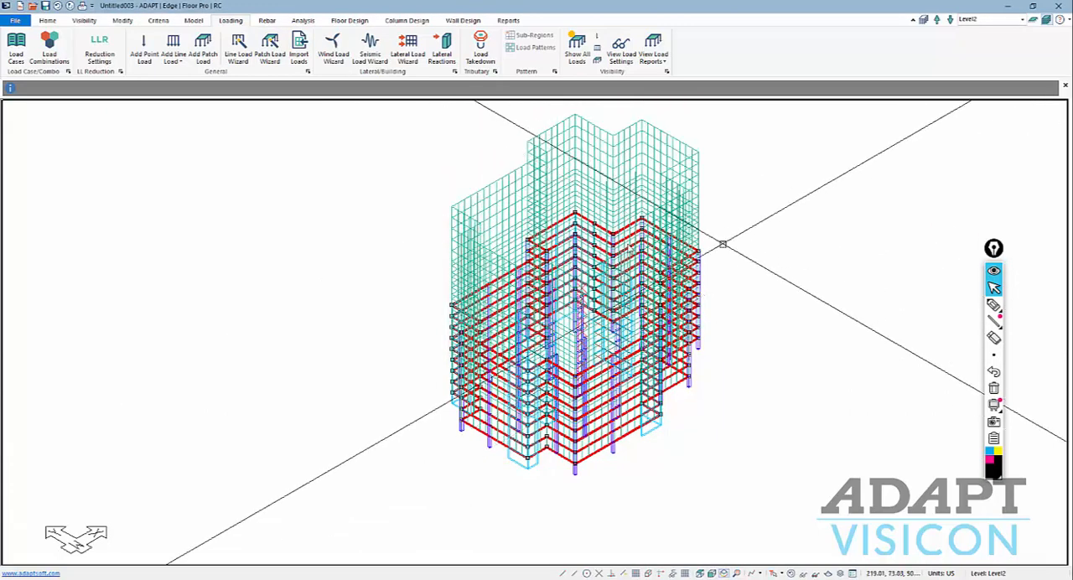
pyautogui.scroll(-1, 513, 359)
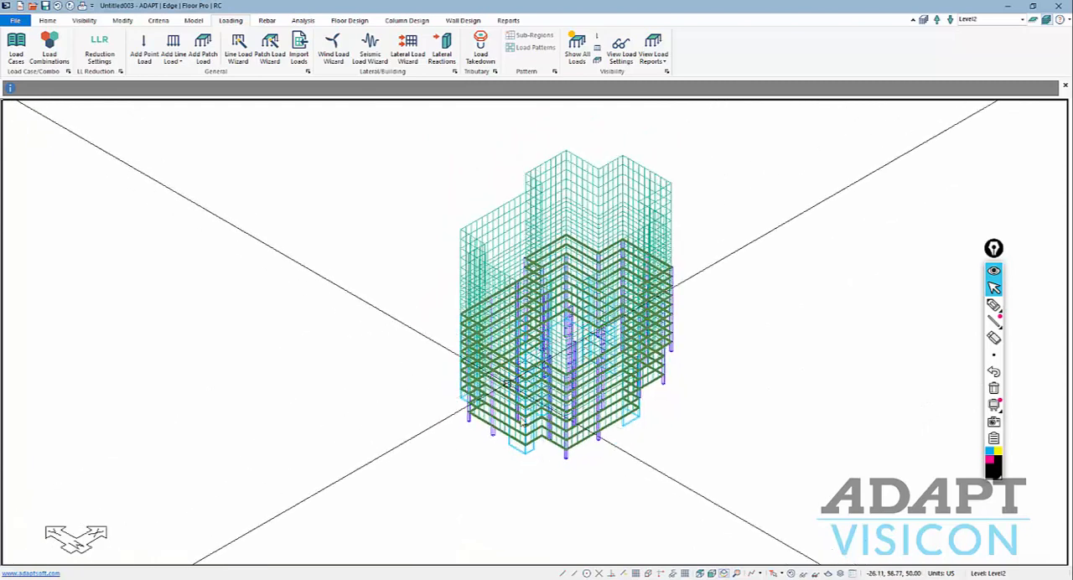
pyautogui.scroll(1, 526, 429)
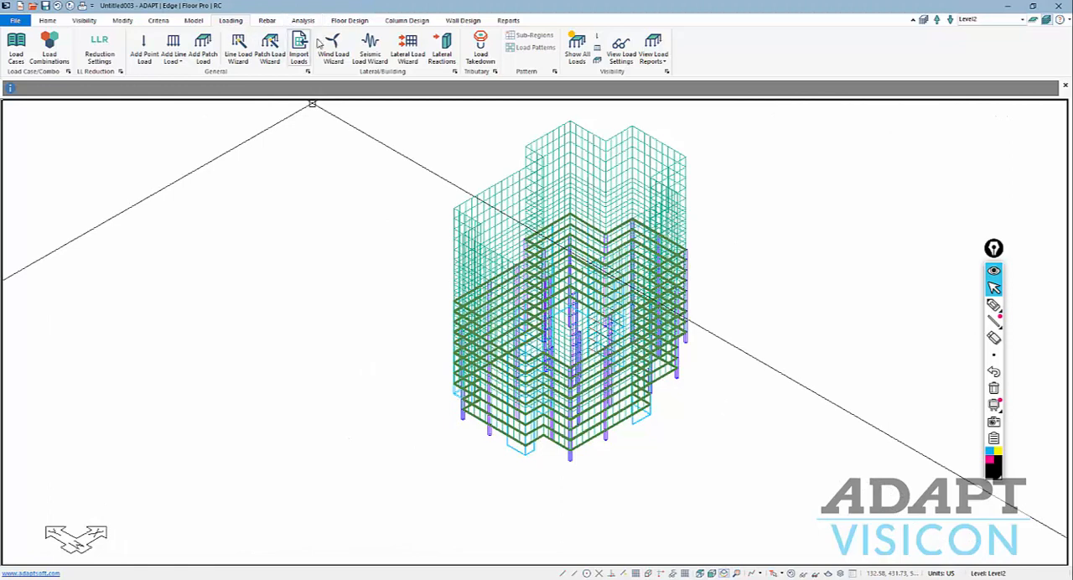
# Create the ASCE 7-10 seismic load case EQX with response modification factor 4, direction 0 degrees, ranging from Level10 to Top_of_Mat.
pyautogui.click(370, 49)
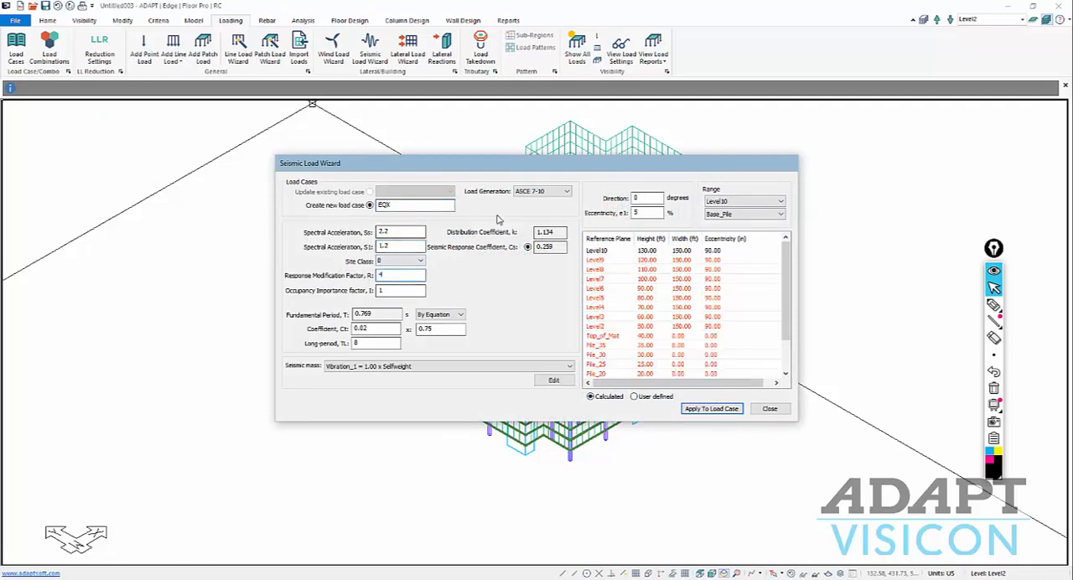
pyautogui.click(737, 216)
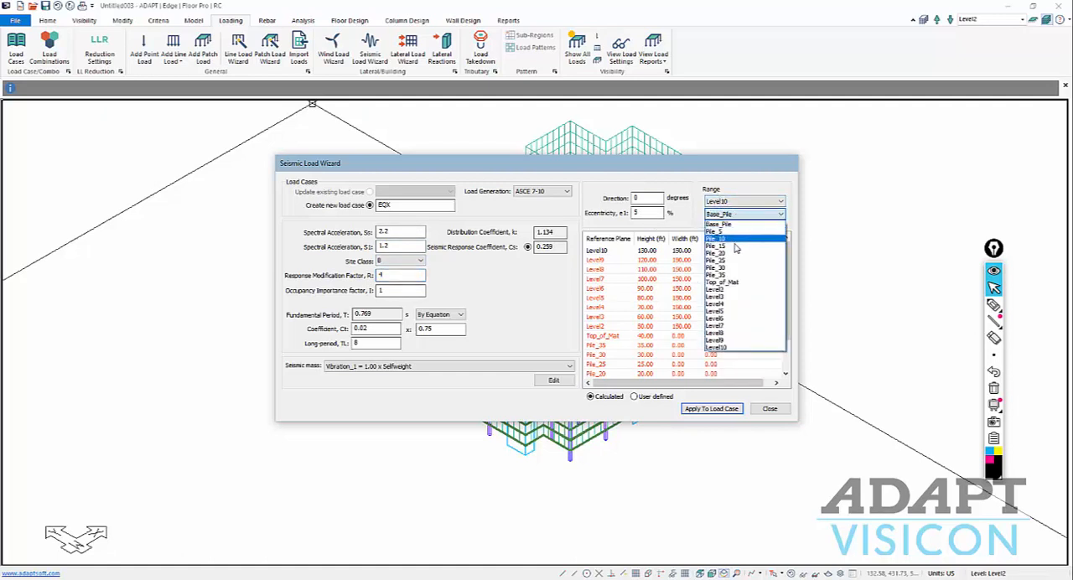
pyautogui.click(736, 287)
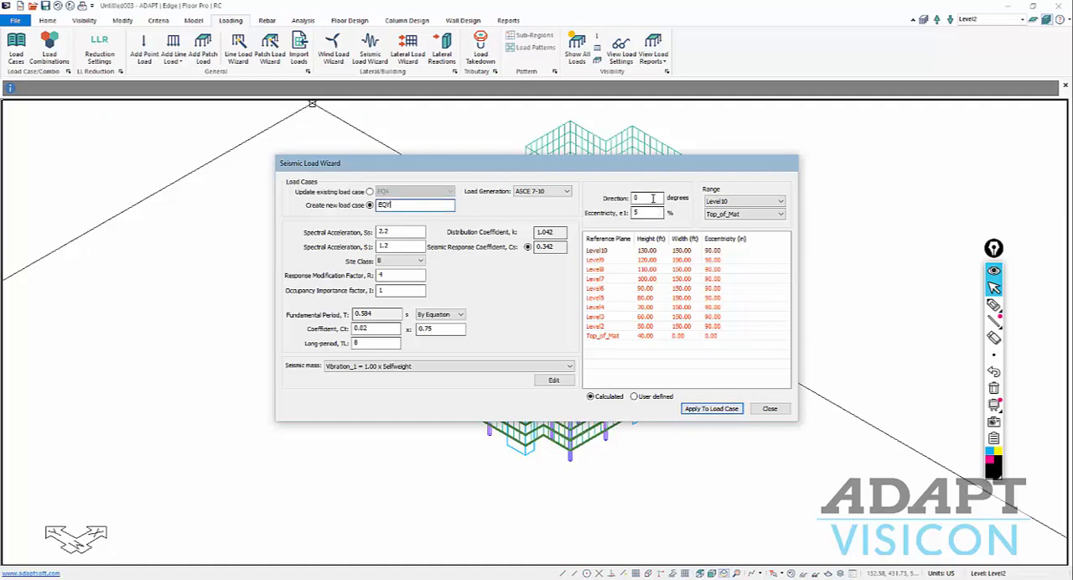
# Create a second seismic load case EQY with a direction of 90 degrees, and close the Seismic Load Wizard.
pyautogui.write('0')
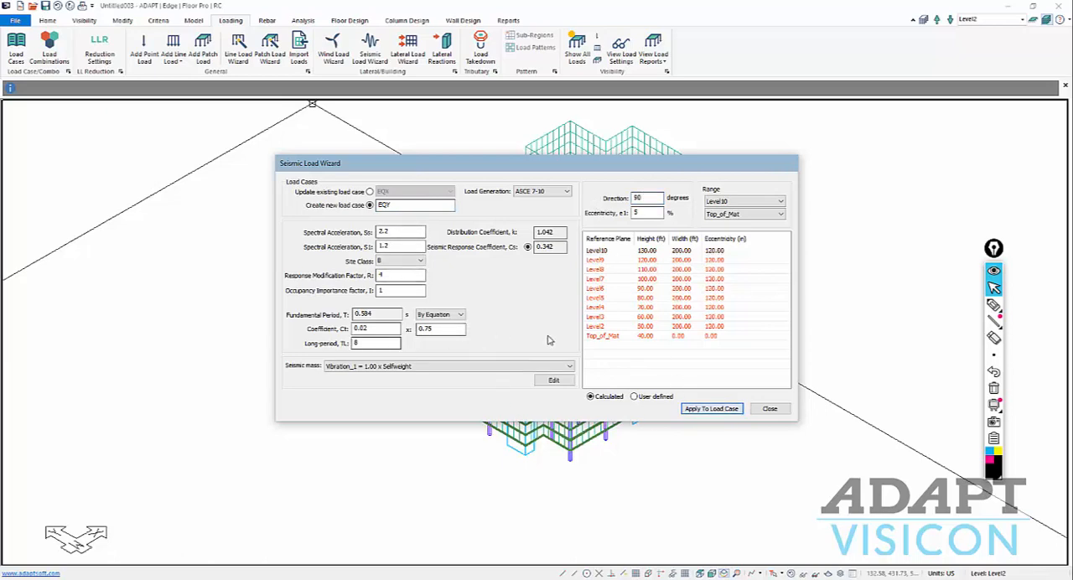
pyautogui.click(768, 410)
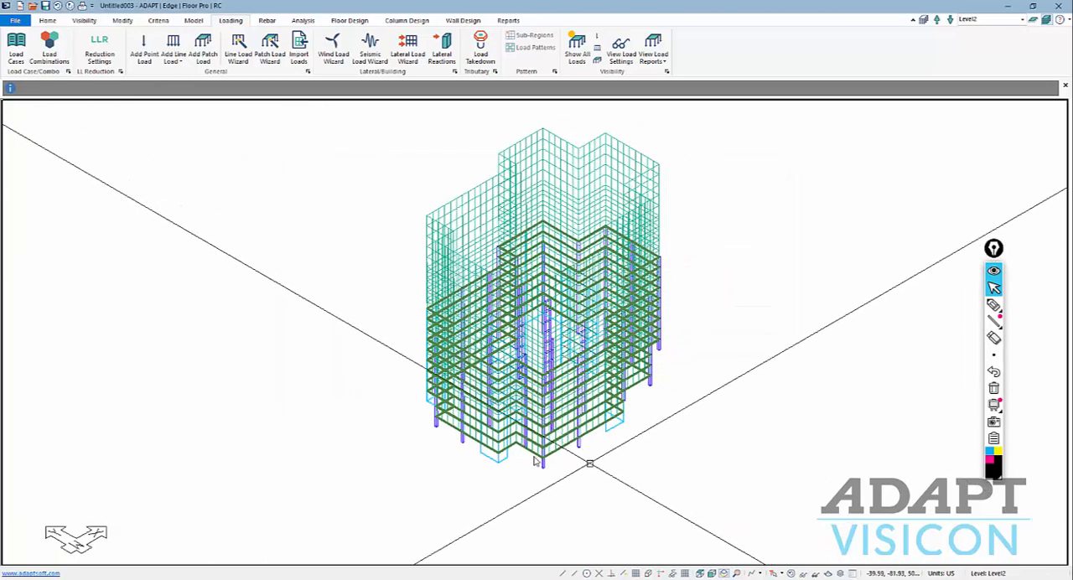
pyautogui.scroll(-1, 498, 450)
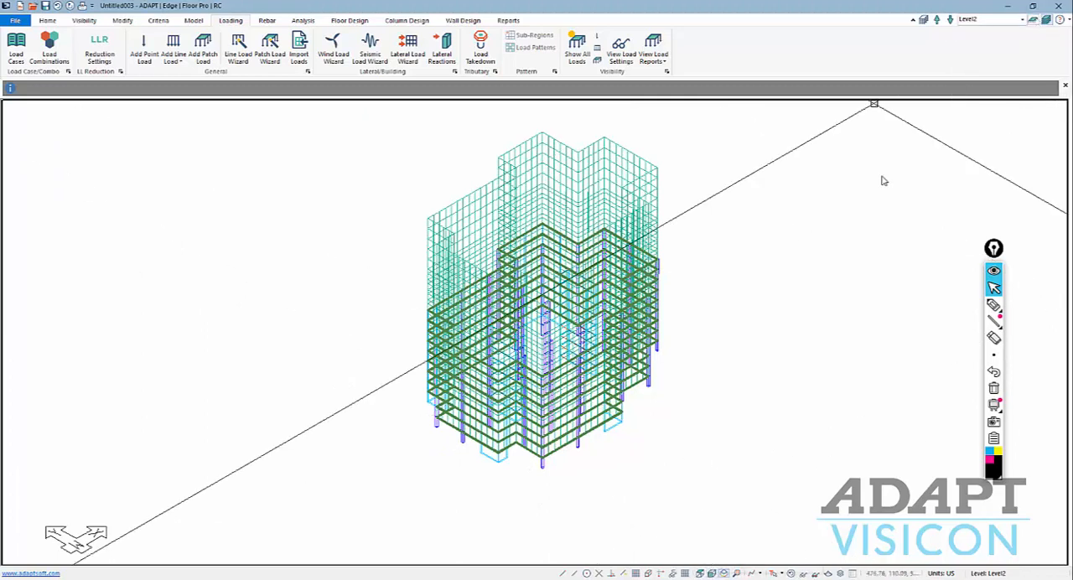
# Hide the loads and display only the Top_of_Mat level in single-level mode.
pyautogui.click(792, 574)
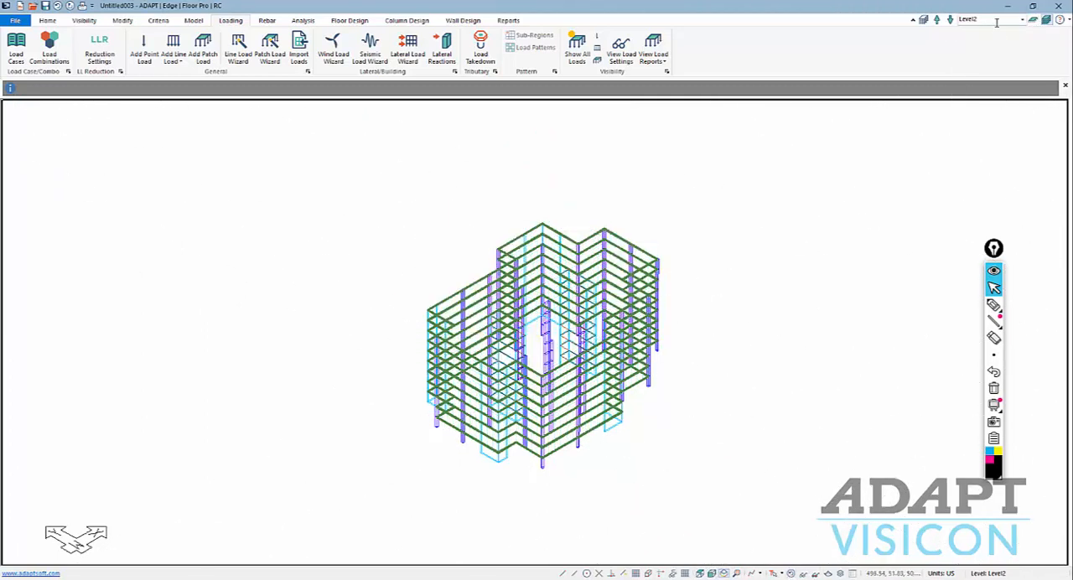
pyautogui.click(1034, 21)
pyautogui.click(1022, 19)
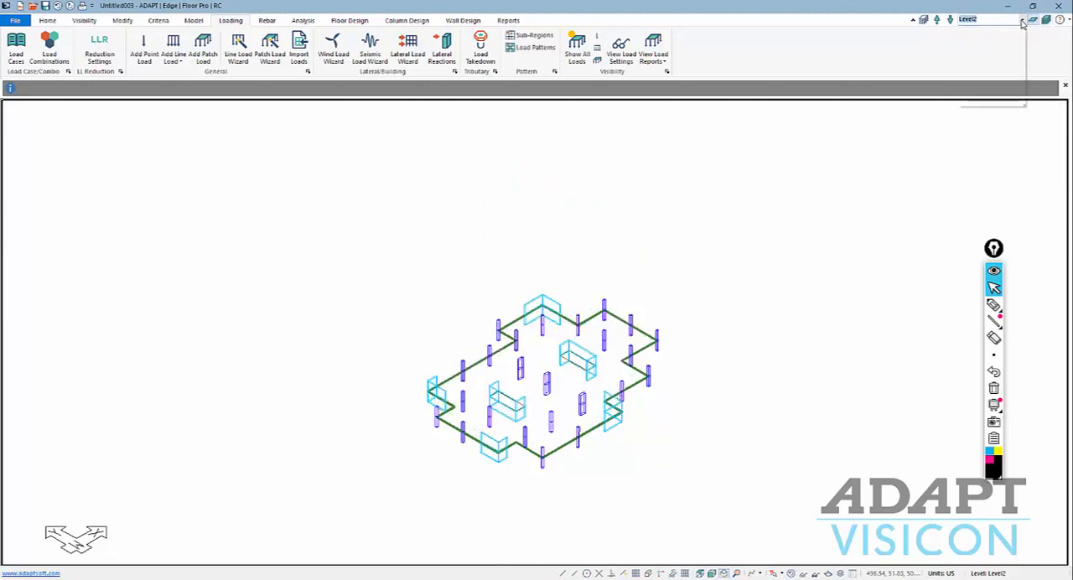
pyautogui.click(977, 33)
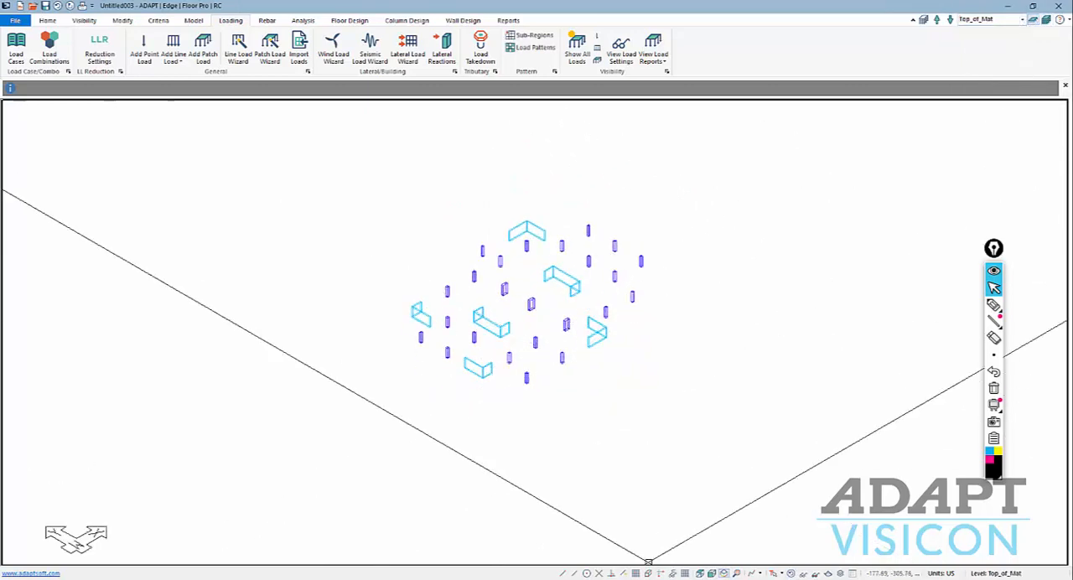
# Switch the Top_of_Mat level to a top plan view and turn the grid on.
pyautogui.click(698, 573)
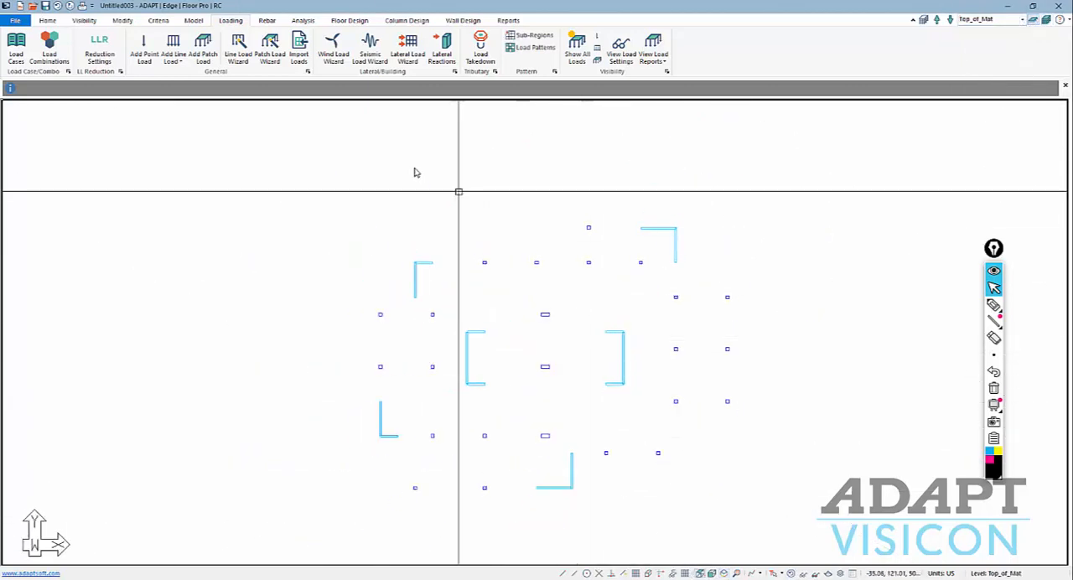
pyautogui.scroll(-1, 518, 201)
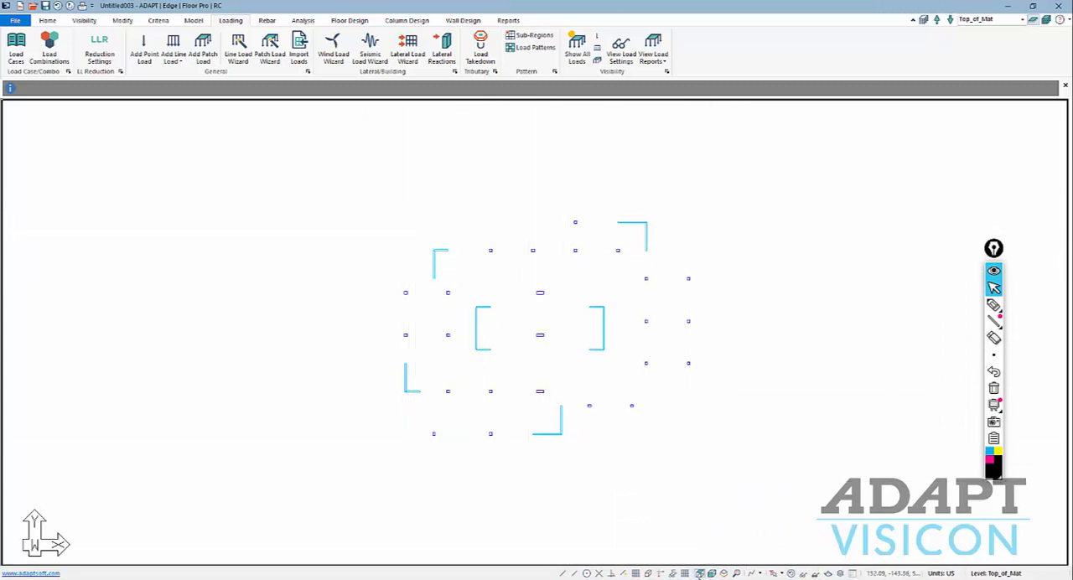
pyautogui.click(637, 573)
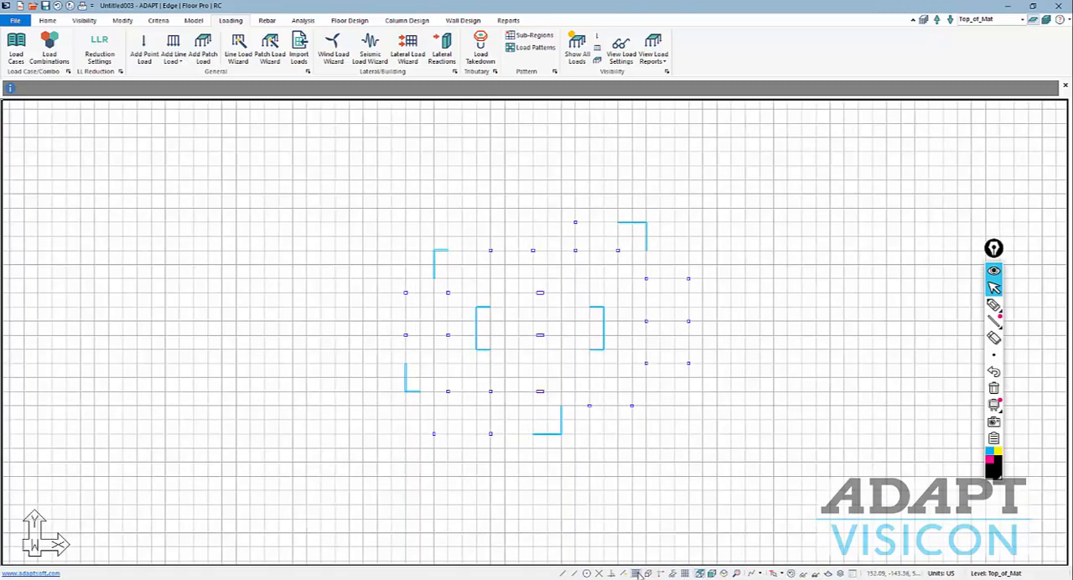
# Draw a stepped slab region on Top_of_Mat around all columns and walls, about 220 by 170 ft overall, and set its thickness.
pyautogui.click(193, 21)
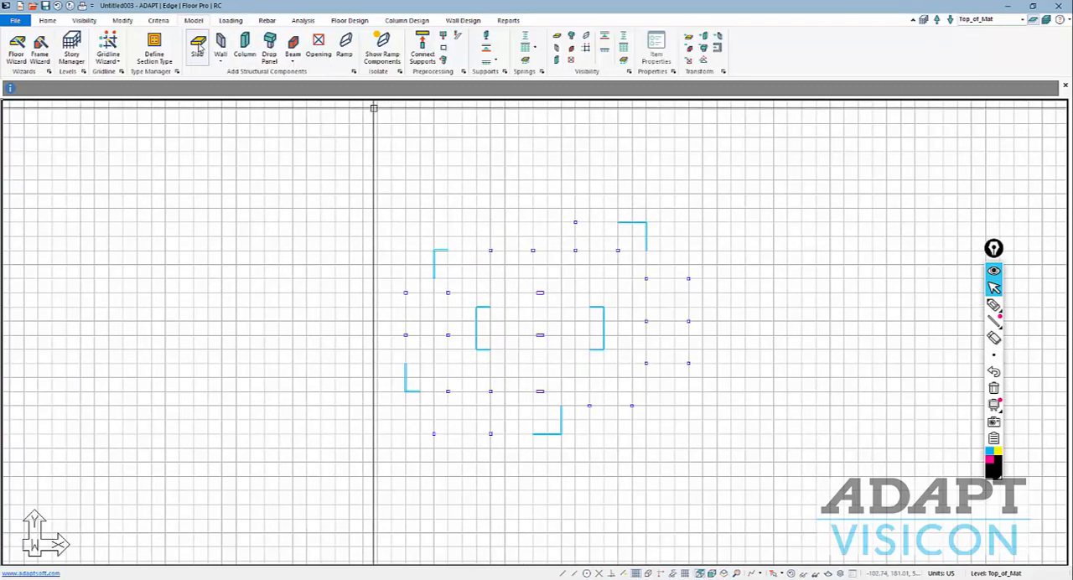
pyautogui.click(197, 48)
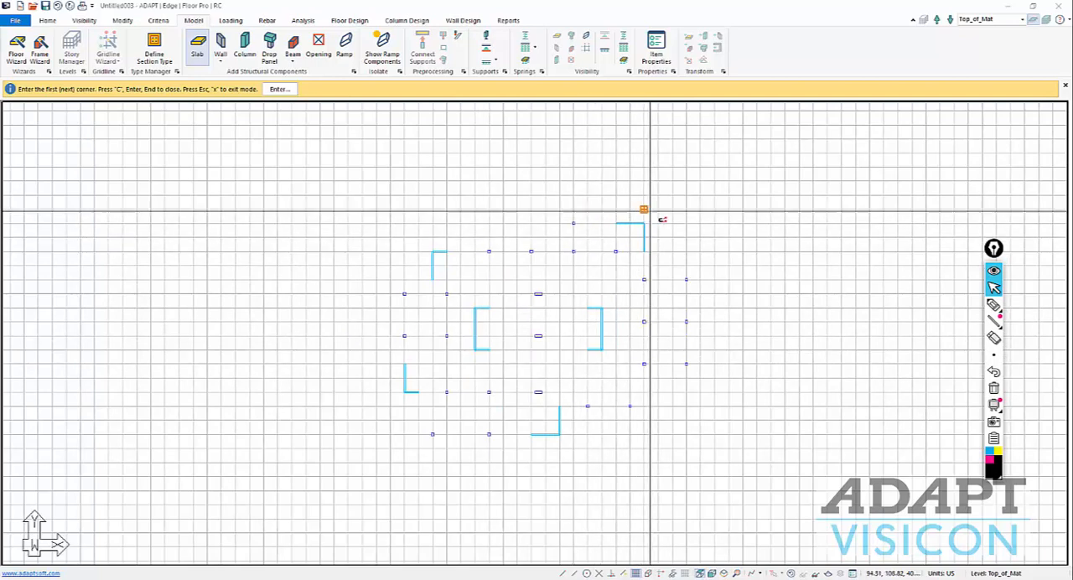
pyautogui.click(559, 209)
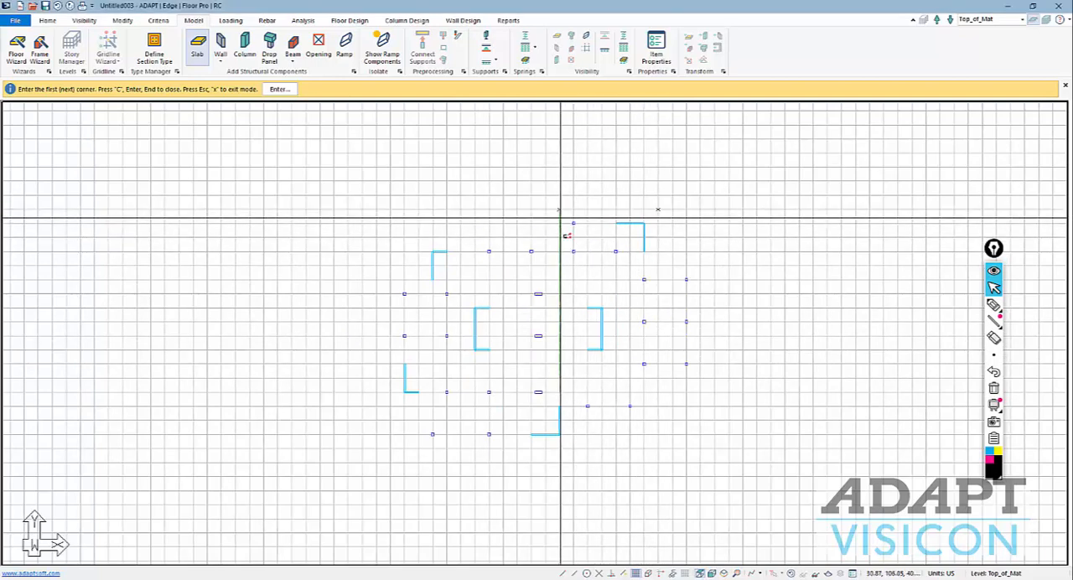
pyautogui.click(559, 238)
pyautogui.click(419, 238)
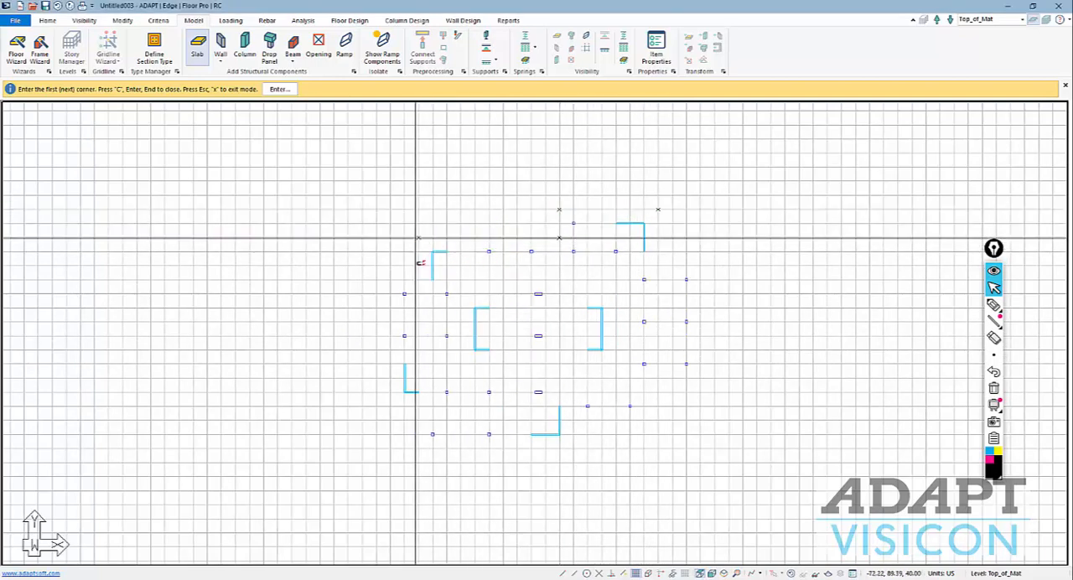
pyautogui.click(418, 279)
pyautogui.click(390, 279)
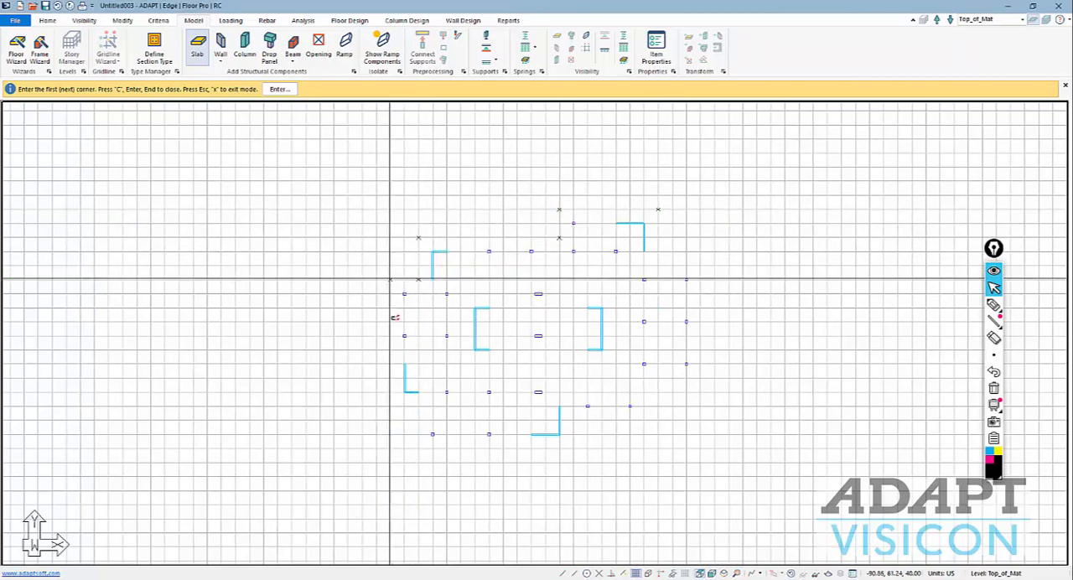
pyautogui.click(390, 406)
pyautogui.click(418, 406)
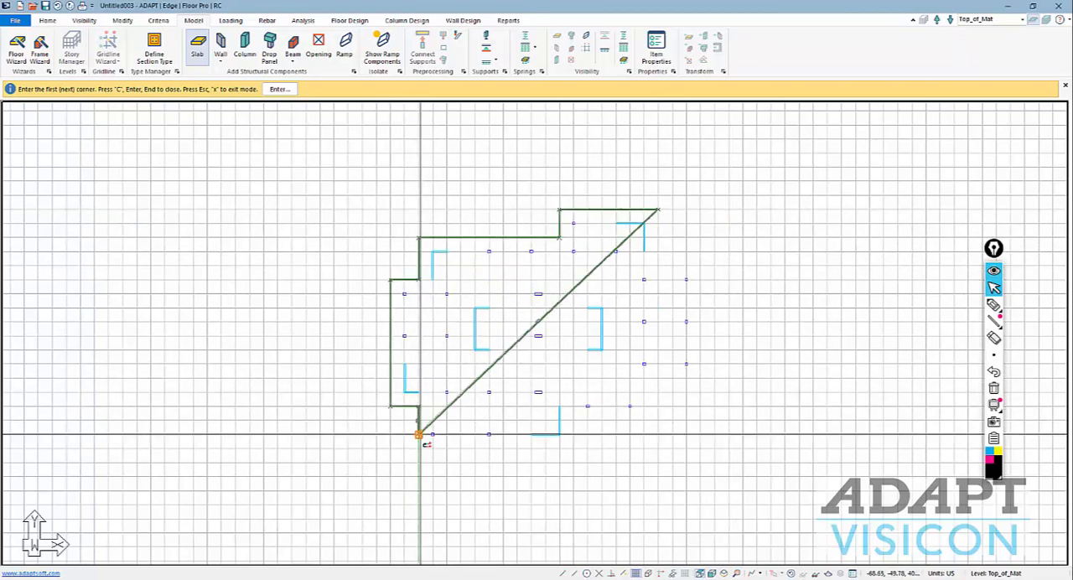
pyautogui.click(419, 448)
pyautogui.click(574, 449)
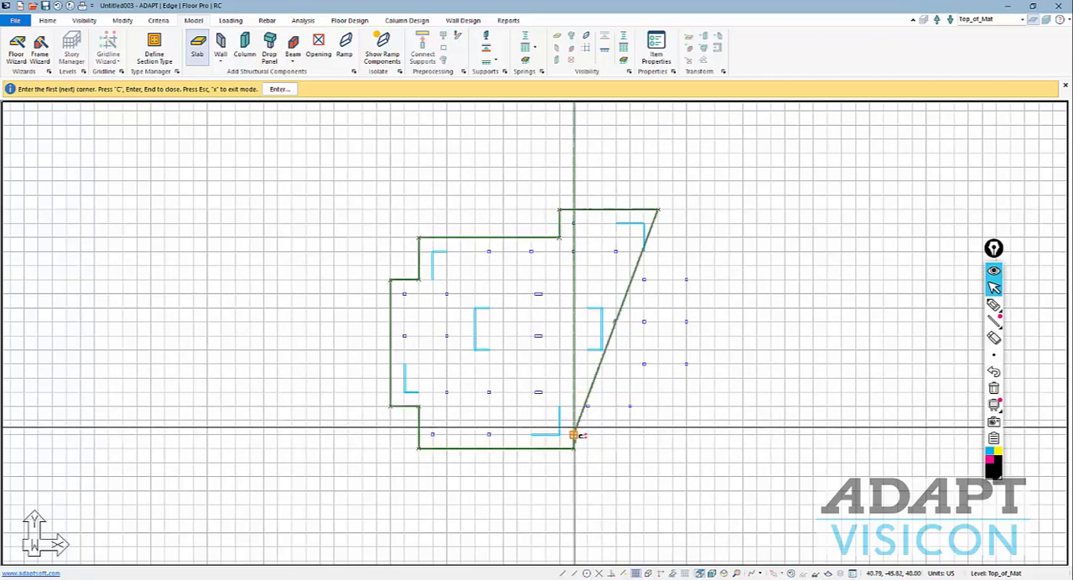
pyautogui.click(574, 419)
pyautogui.click(644, 419)
pyautogui.click(644, 379)
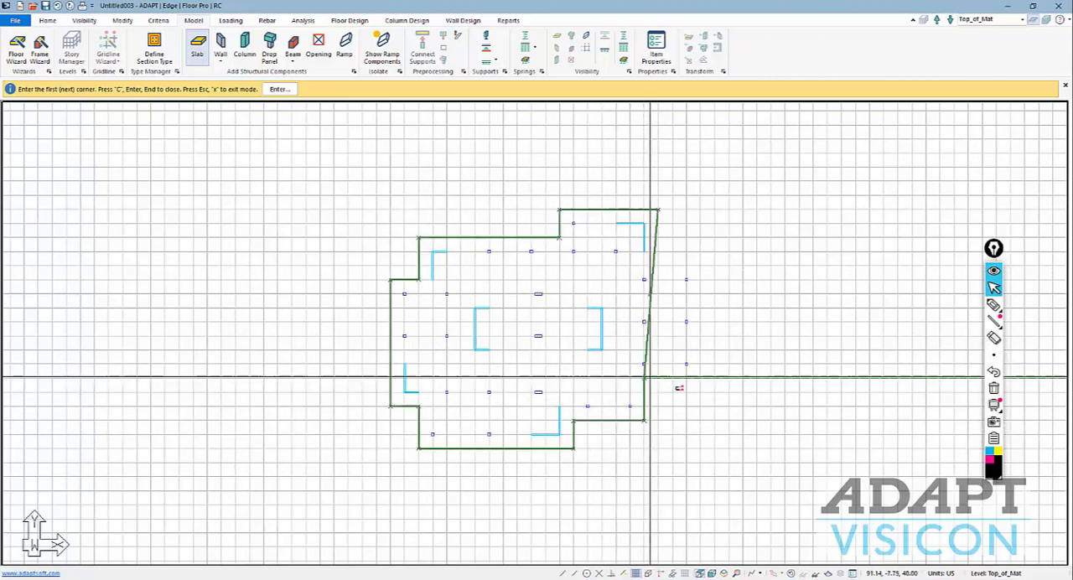
pyautogui.click(701, 379)
pyautogui.click(701, 266)
pyautogui.click(658, 267)
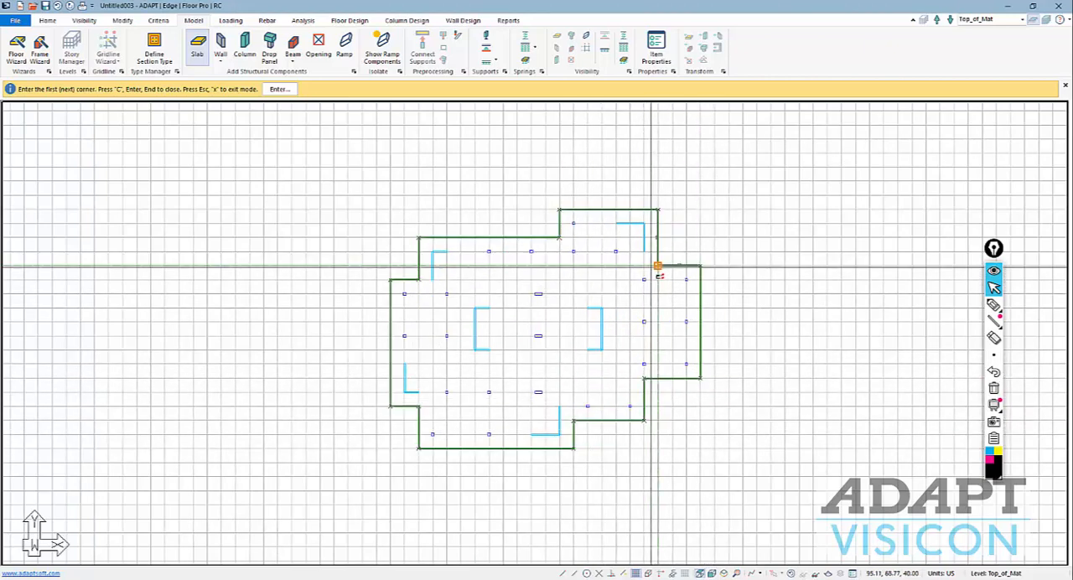
pyautogui.press('Return')
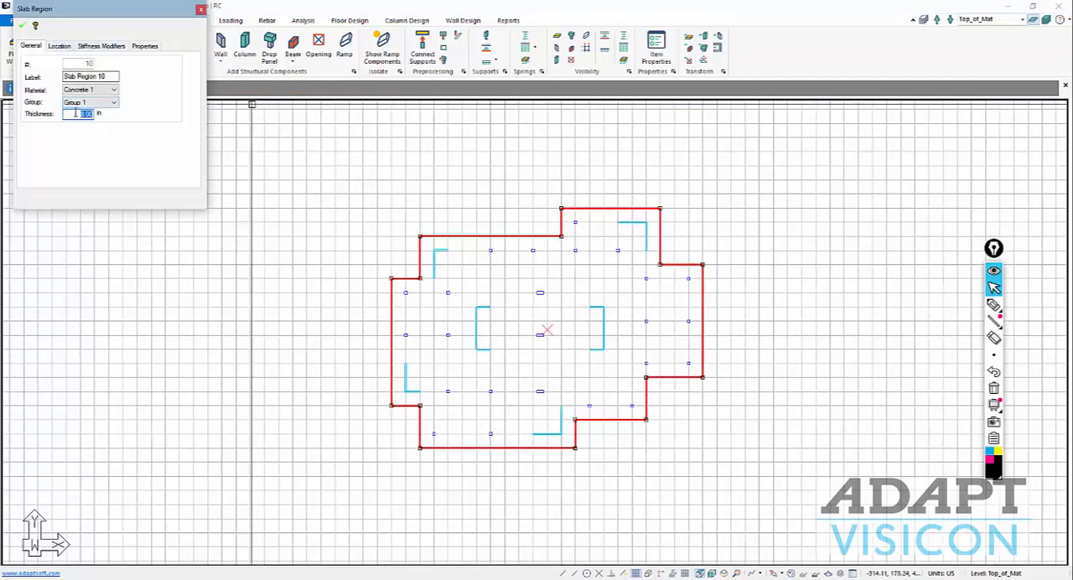
pyautogui.click(22, 28)
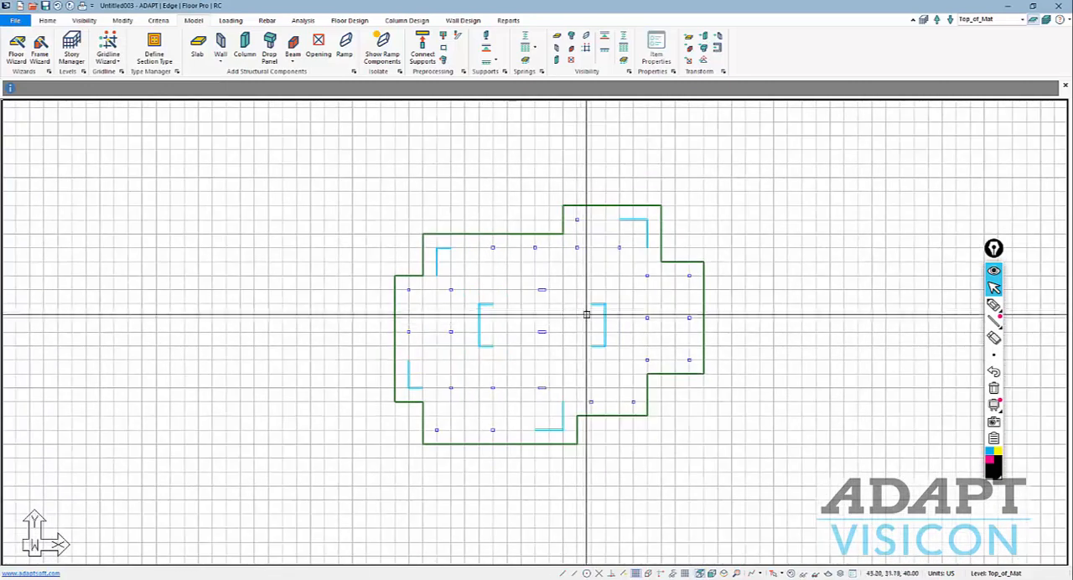
# Set the thickness for a new slab region and draw it as a rectangle about 30 by 50 ft around the left core wall.
pyautogui.click(197, 49)
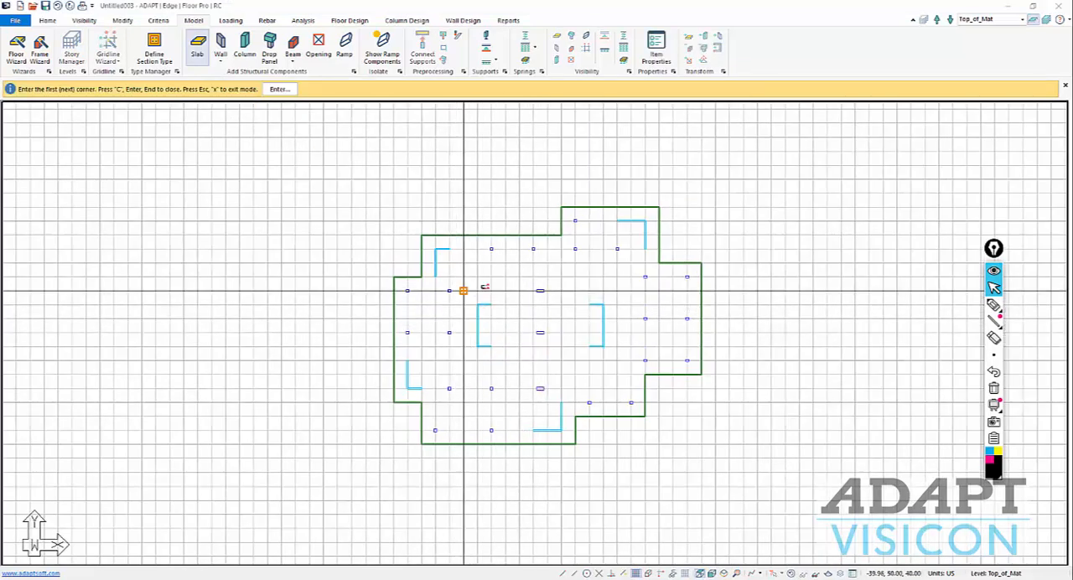
pyautogui.click(657, 47)
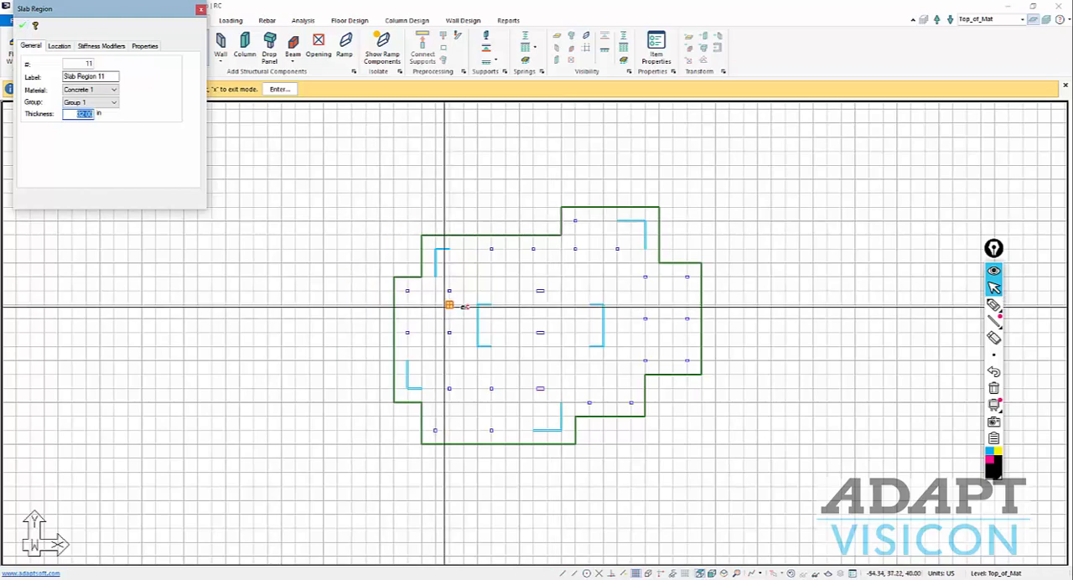
pyautogui.click(464, 290)
pyautogui.click(464, 361)
pyautogui.click(506, 360)
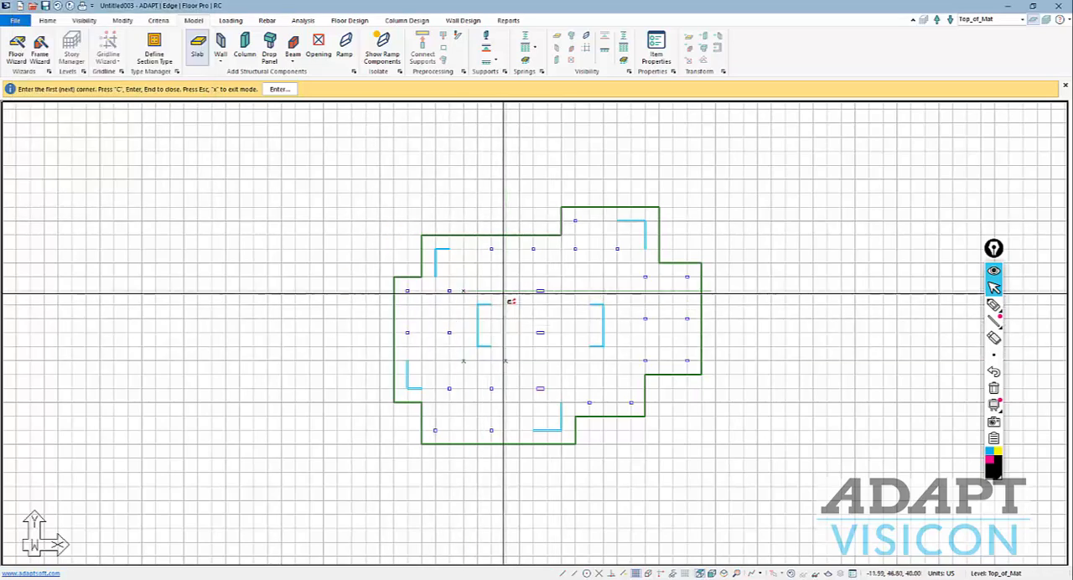
pyautogui.click(506, 291)
pyautogui.press('Return')
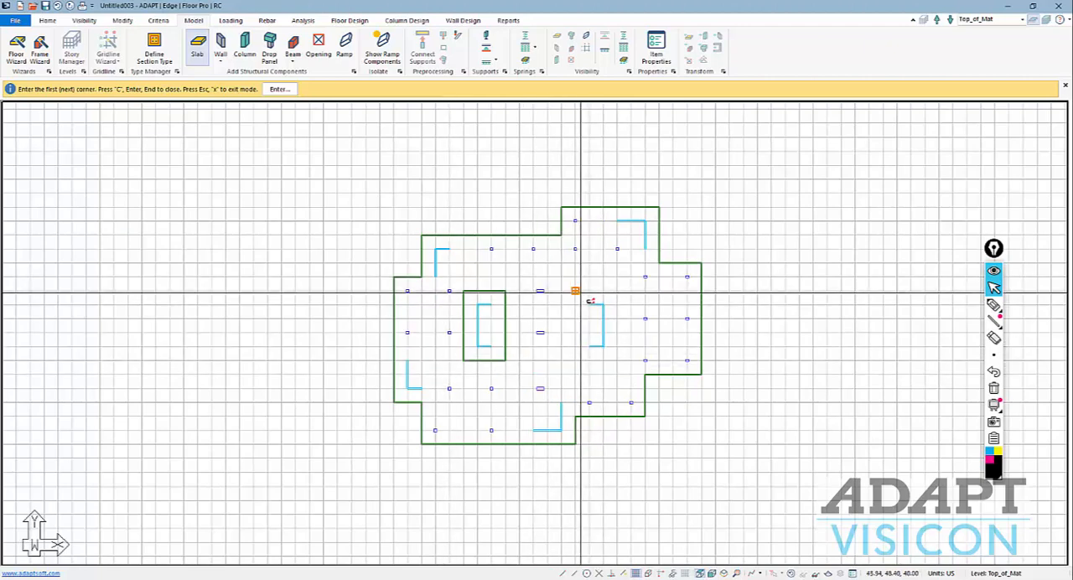
# Draw a matching rectangular slab region about 30 by 50 ft around the right core wall.
pyautogui.click(575, 290)
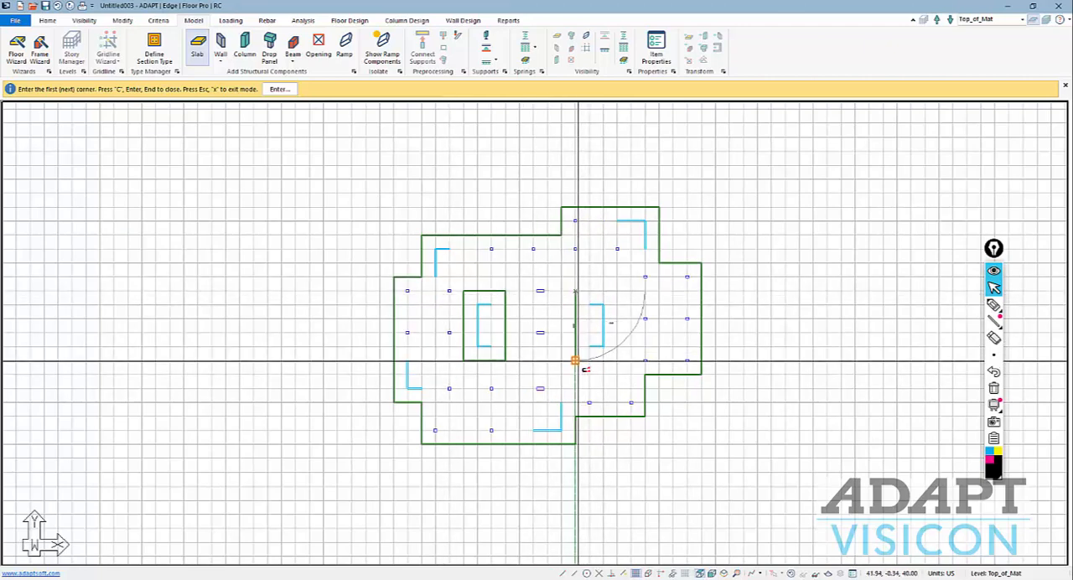
pyautogui.click(617, 361)
pyautogui.click(617, 291)
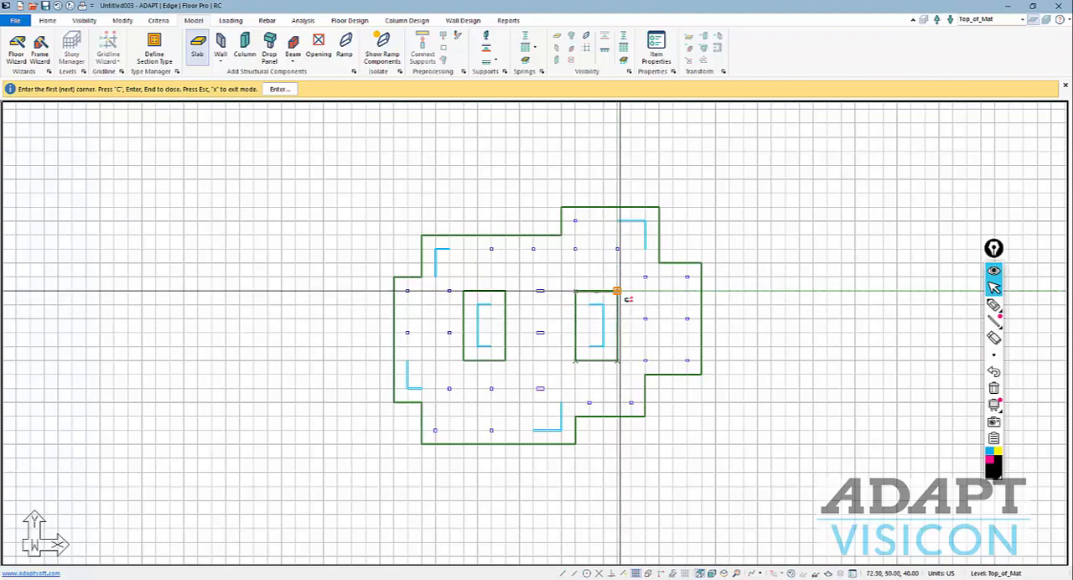
pyautogui.press('c')
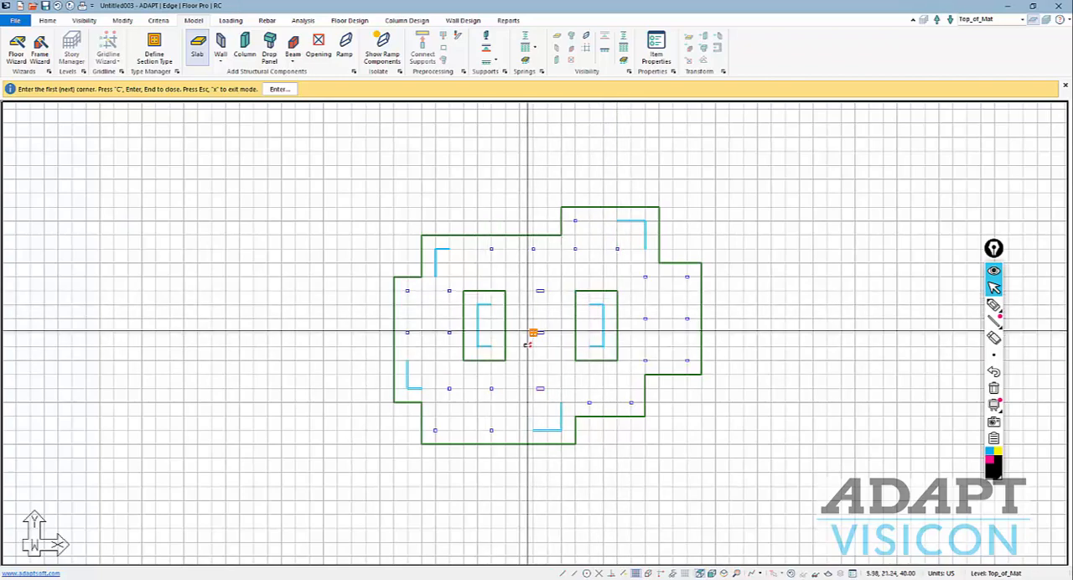
pyautogui.scroll(1, 453, 316)
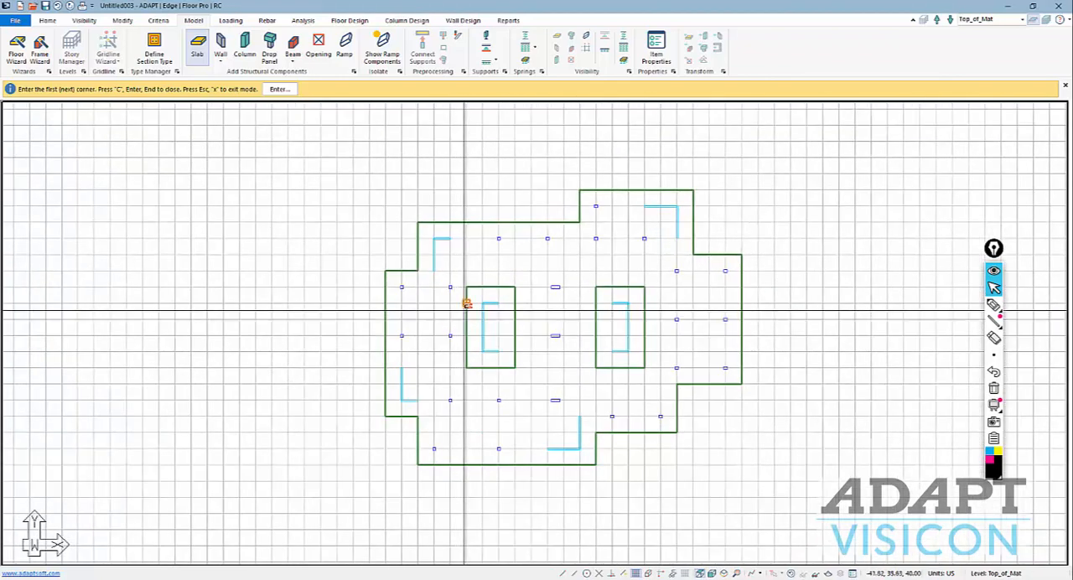
pyautogui.click(466, 222)
pyautogui.click(466, 271)
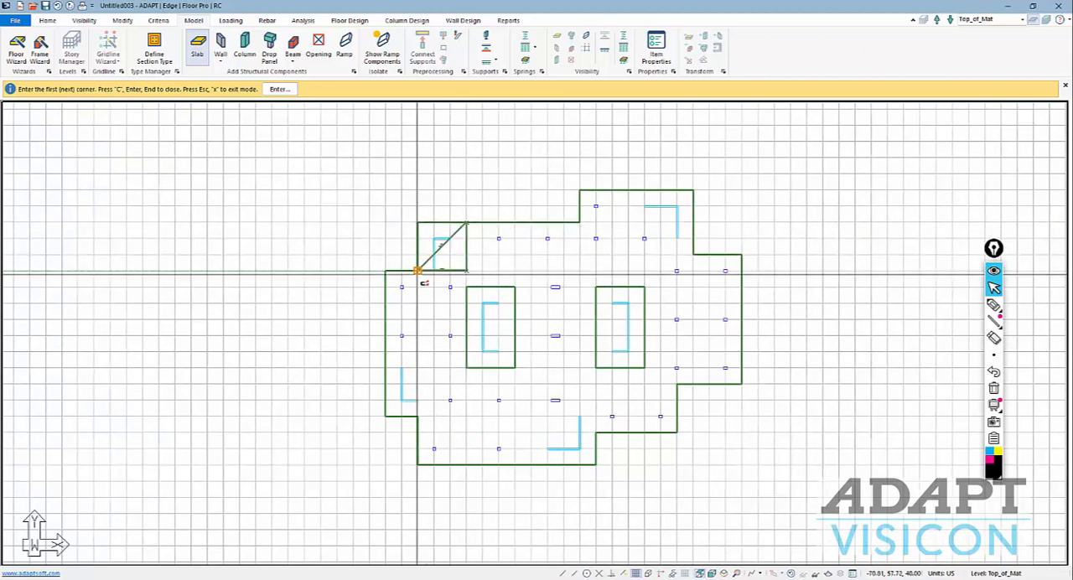
pyautogui.click(418, 271)
pyautogui.click(417, 223)
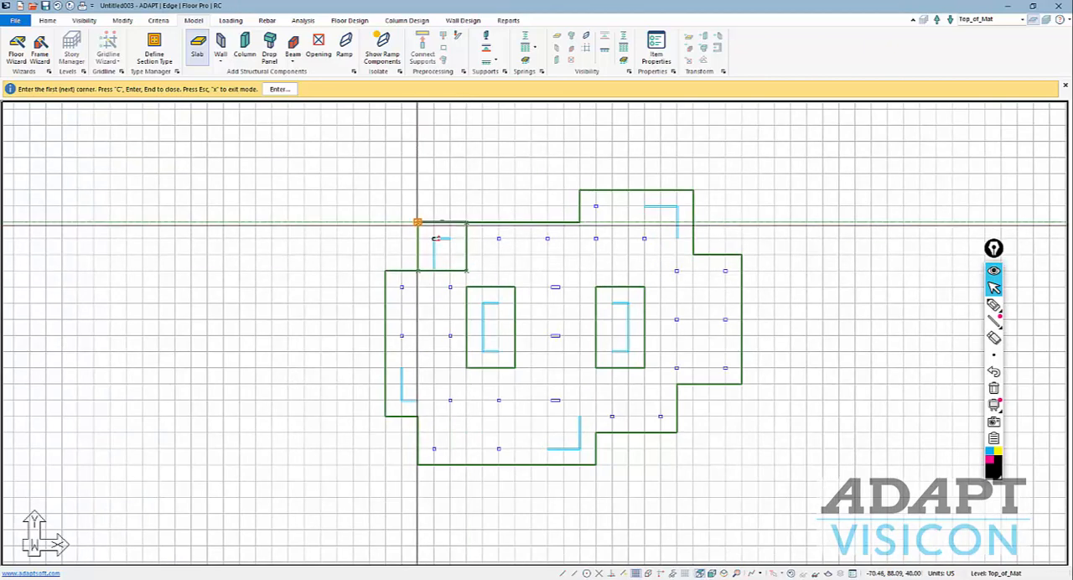
pyautogui.press('Escape')
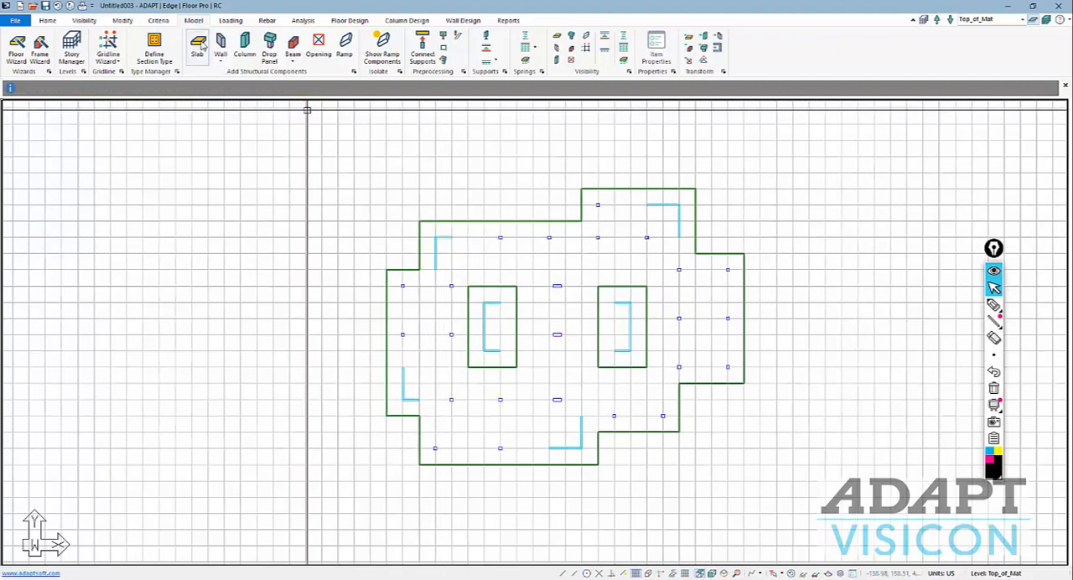
# Leave slab drawing and set the grid's X and Y spacing to 5 ft.
pyautogui.click(199, 46)
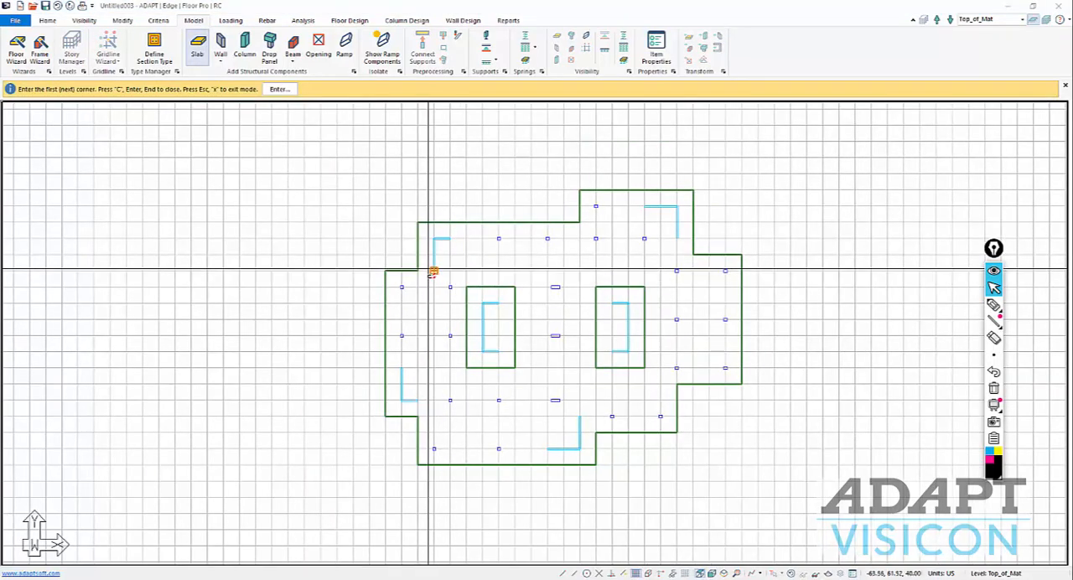
pyautogui.scroll(1, 419, 270)
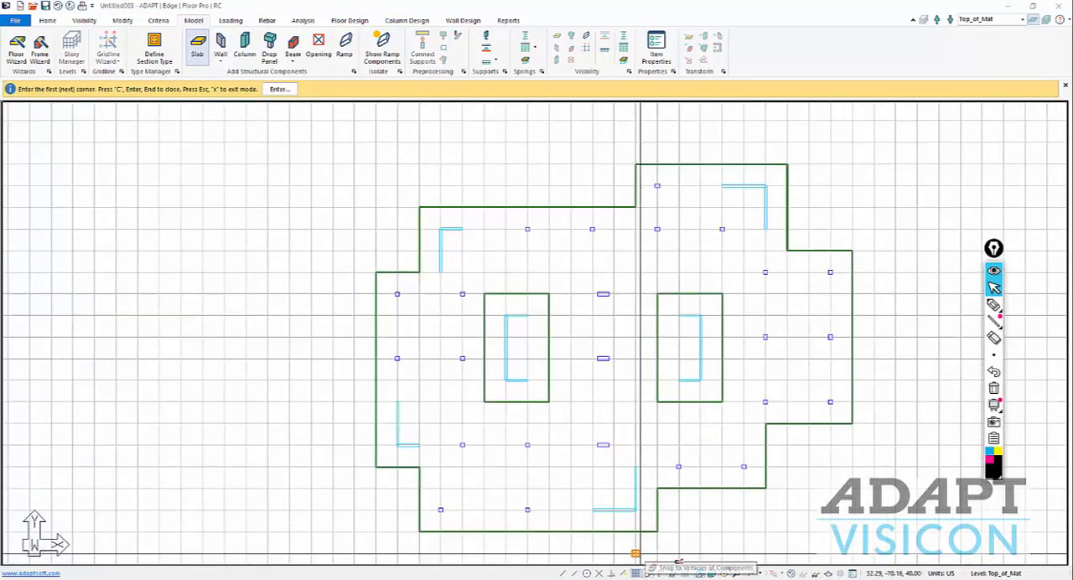
pyautogui.rightClick(684, 515)
pyautogui.click(710, 363)
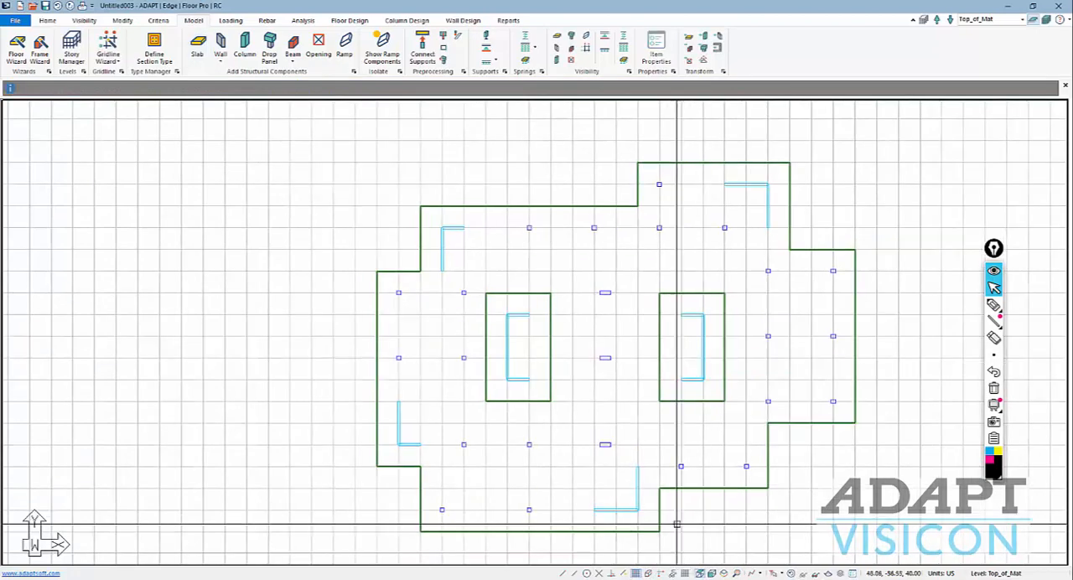
pyautogui.click(684, 573)
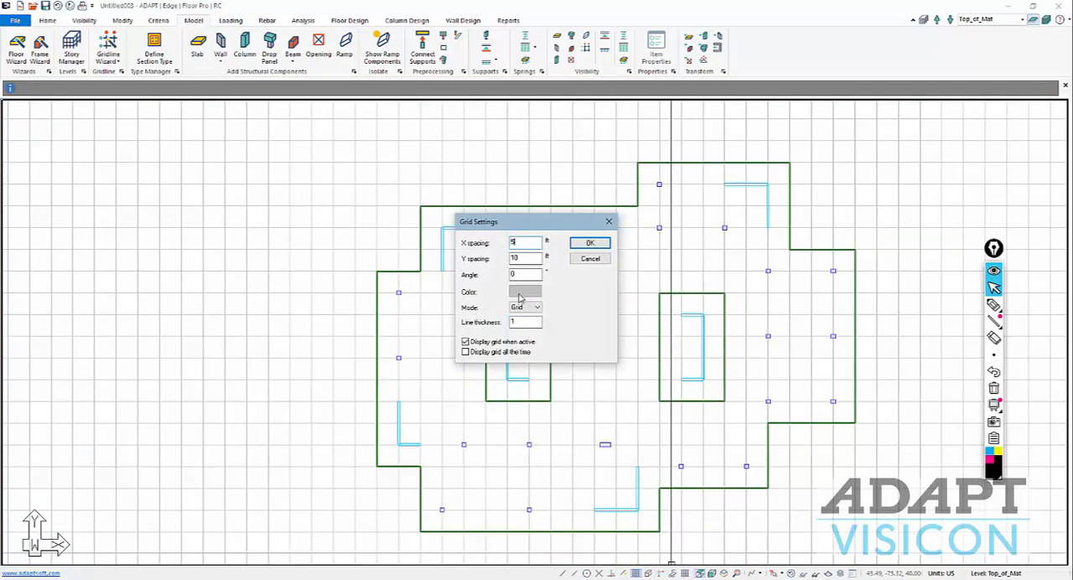
pyautogui.click(589, 243)
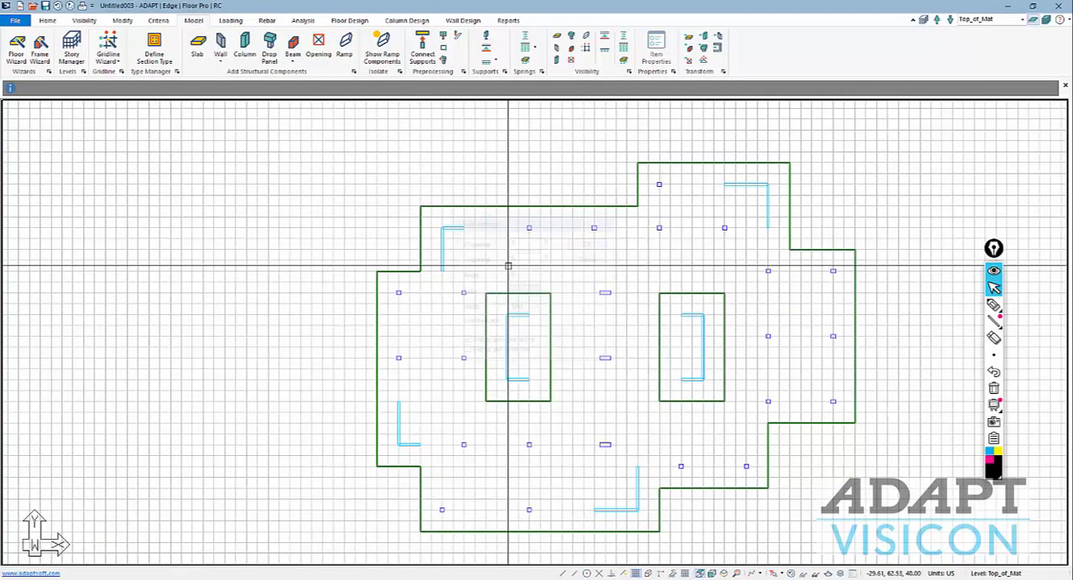
# Draw a rectangular slab region about 20 by 30 ft around the upper-left corner wall, inset from the mat edge.
pyautogui.click(197, 46)
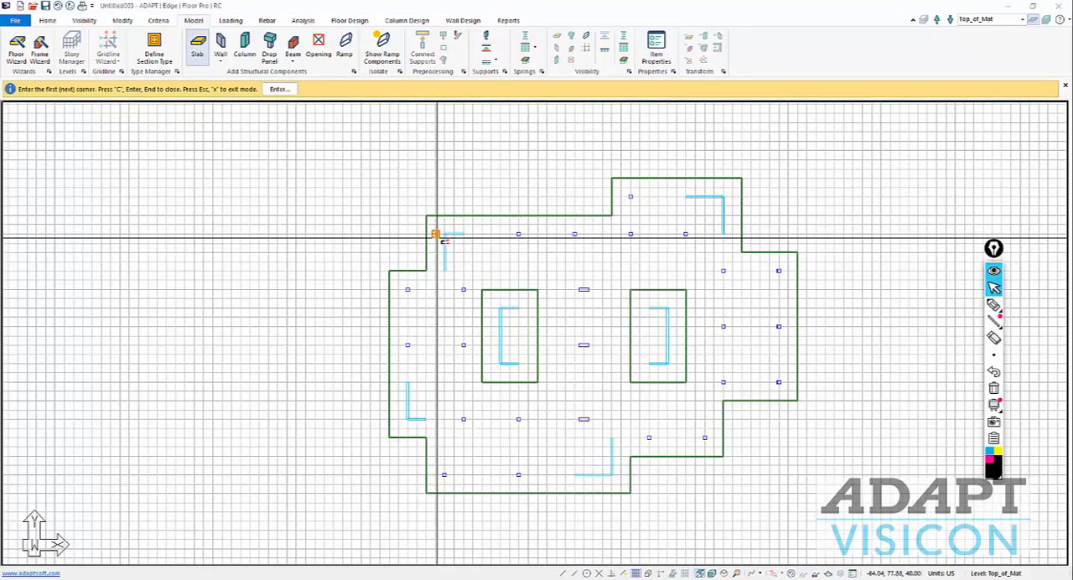
pyautogui.click(434, 224)
pyautogui.click(434, 280)
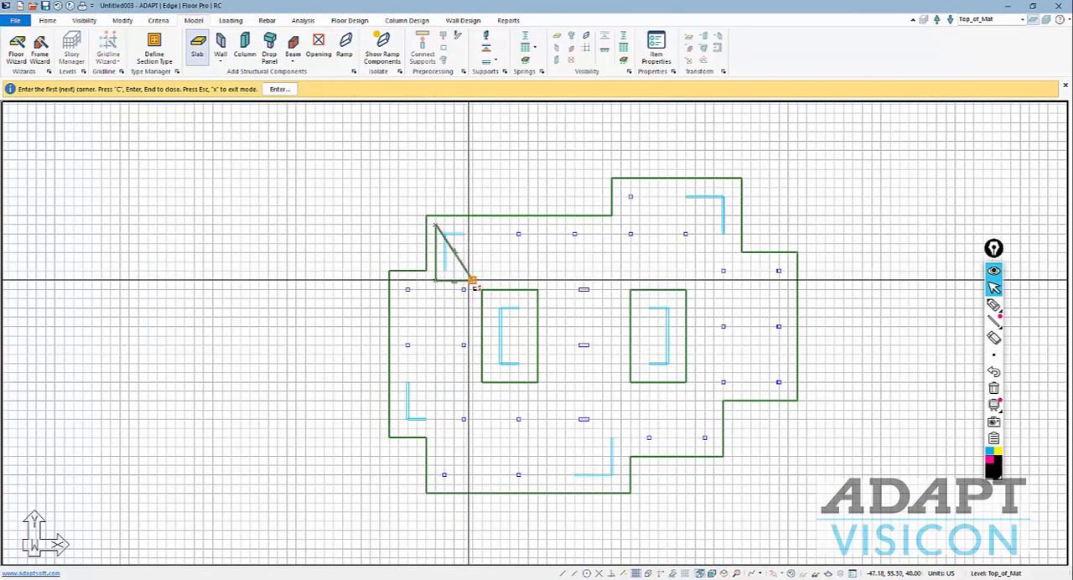
pyautogui.click(472, 280)
pyautogui.click(472, 224)
pyautogui.press('c')
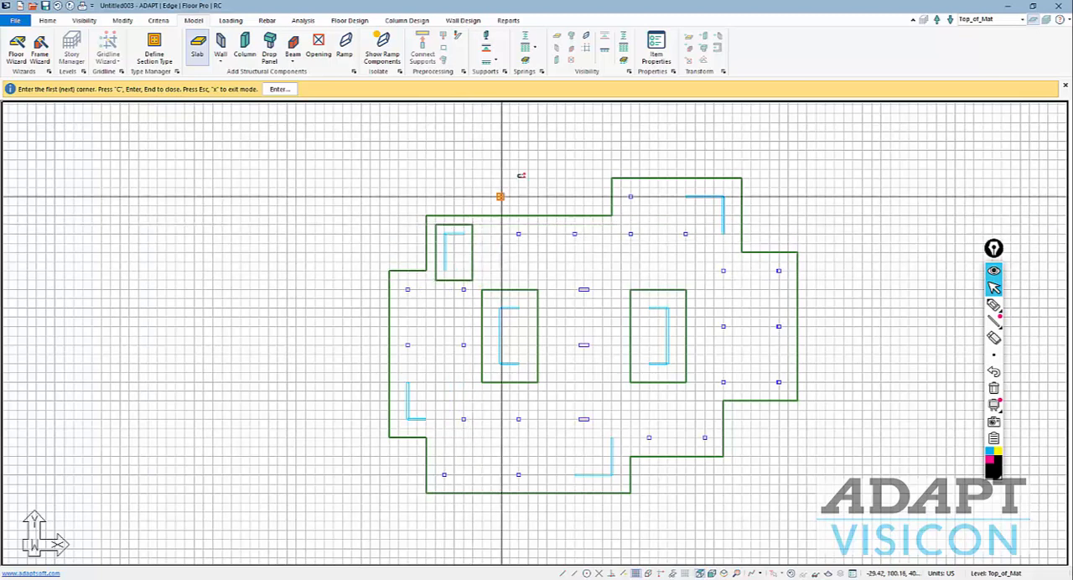
# Draw an L-shaped slab region around the upper-right corner wall, with outer sides about 30 ft long and legs about 15 ft wide.
pyautogui.click(678, 188)
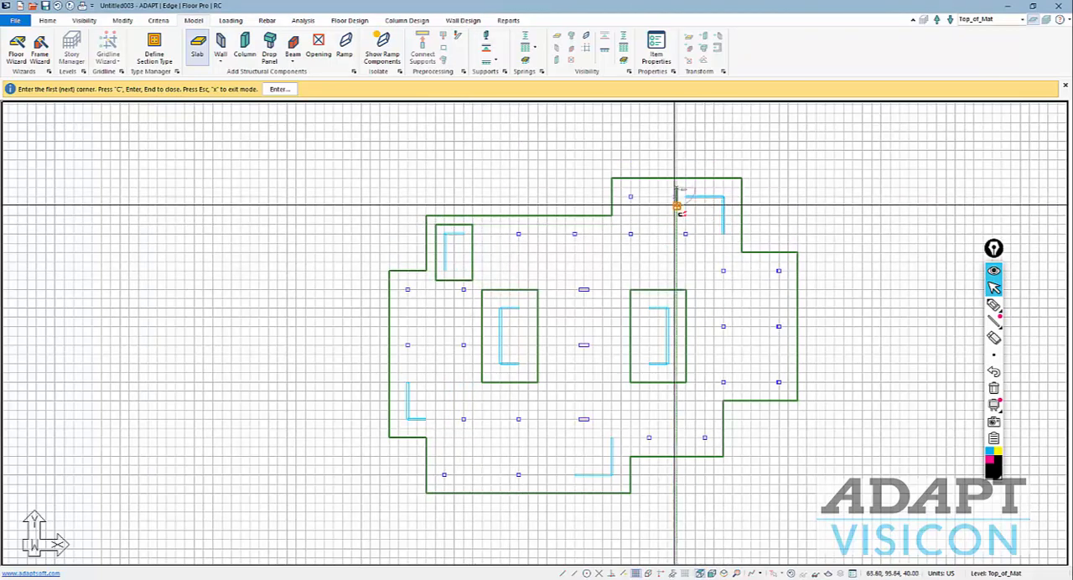
pyautogui.click(677, 215)
pyautogui.click(704, 216)
pyautogui.click(704, 243)
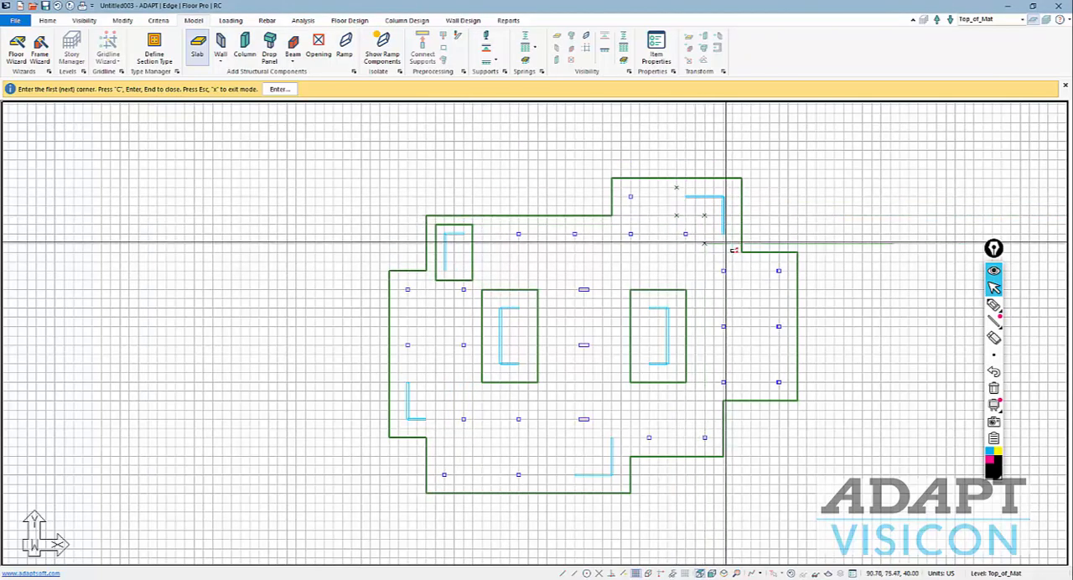
pyautogui.click(731, 243)
pyautogui.click(732, 188)
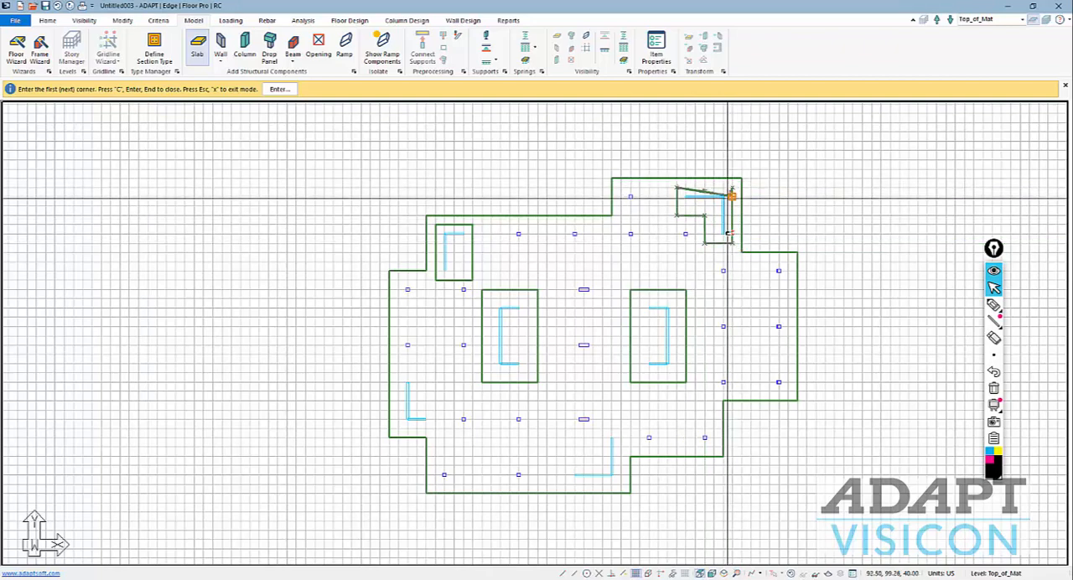
pyautogui.press('c')
# Draw an L-shaped slab region around the lower-right corner wall, about 40 ft wide and 30 ft high with 20 ft wide legs.
pyautogui.moveTo(709, 278); pyautogui.dragTo(729, 212, button='middle')
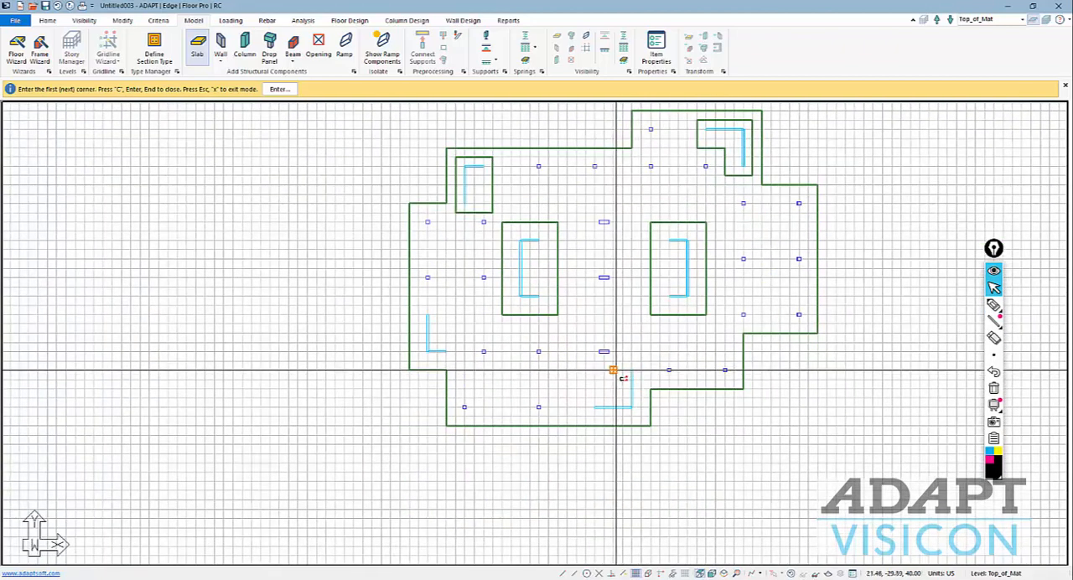
pyautogui.click(614, 370)
pyautogui.click(614, 388)
pyautogui.click(576, 389)
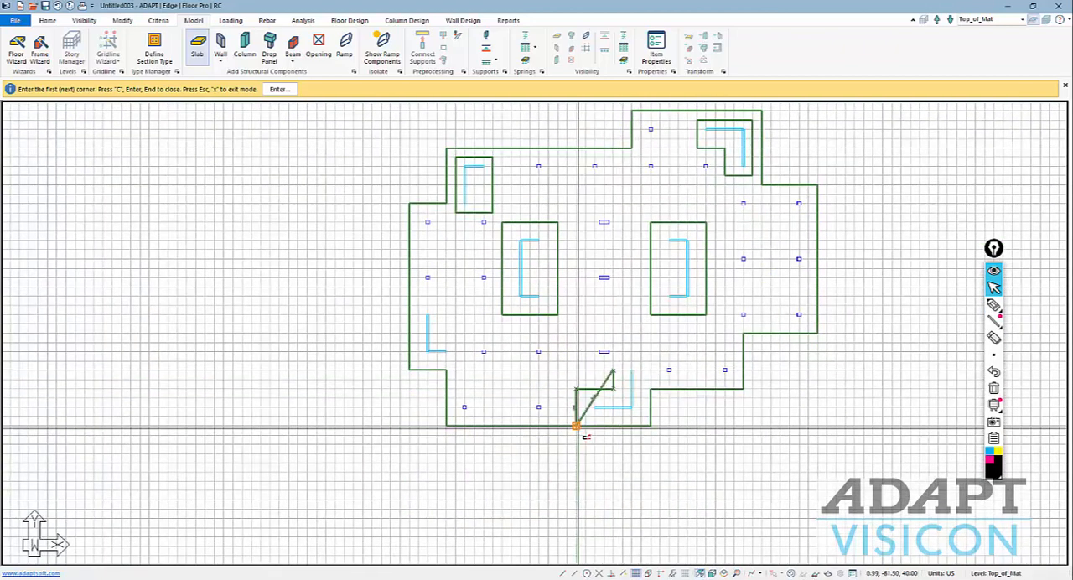
pyautogui.click(576, 426)
pyautogui.click(650, 425)
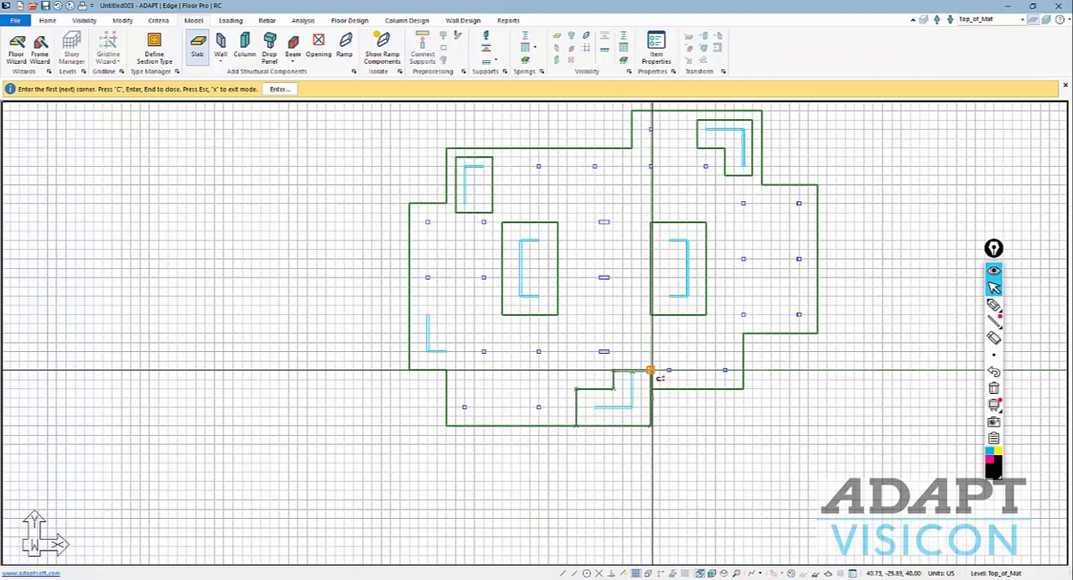
pyautogui.click(652, 371)
pyautogui.press('c')
# Draw a rectangular slab region about 20 by 30 ft around the lower-left corner wall, along the mat edge, and leave slab drawing.
pyautogui.moveTo(605, 383); pyautogui.dragTo(635, 387, button='middle')
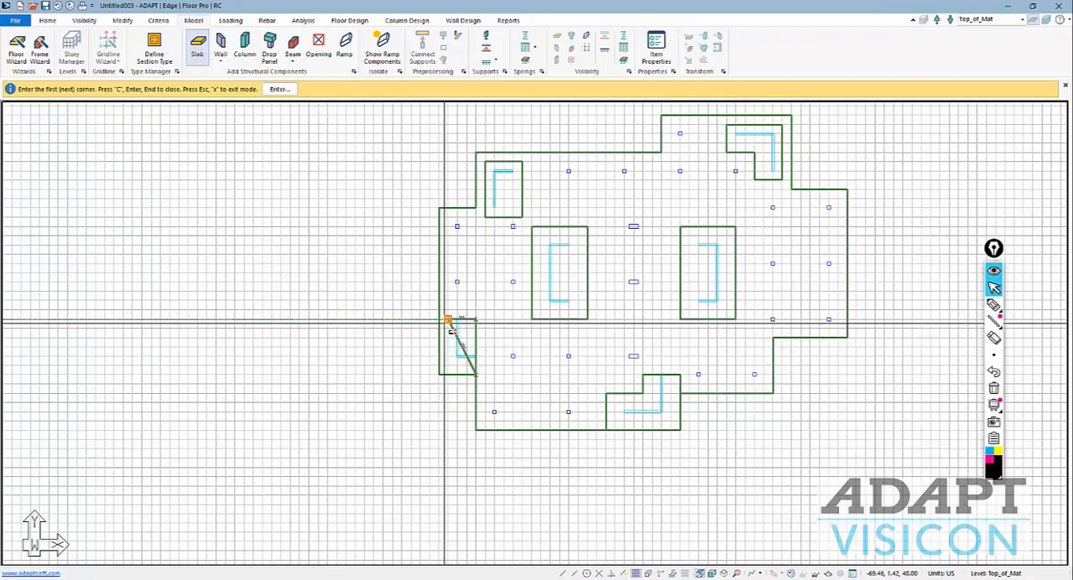
pyautogui.click(438, 374)
pyautogui.press('c')
pyautogui.scroll(-2, 388, 405)
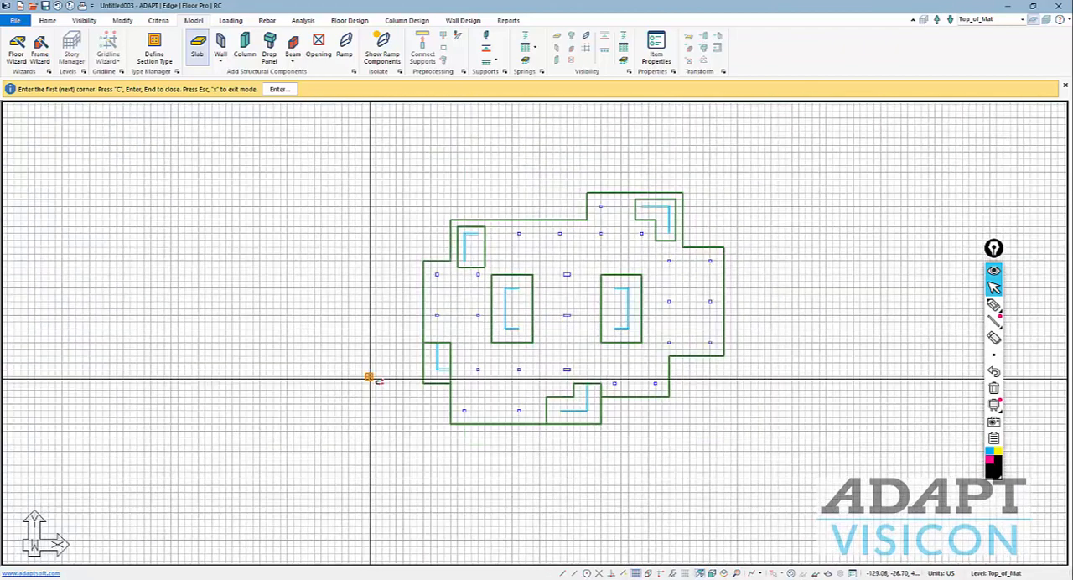
pyautogui.press('Escape')
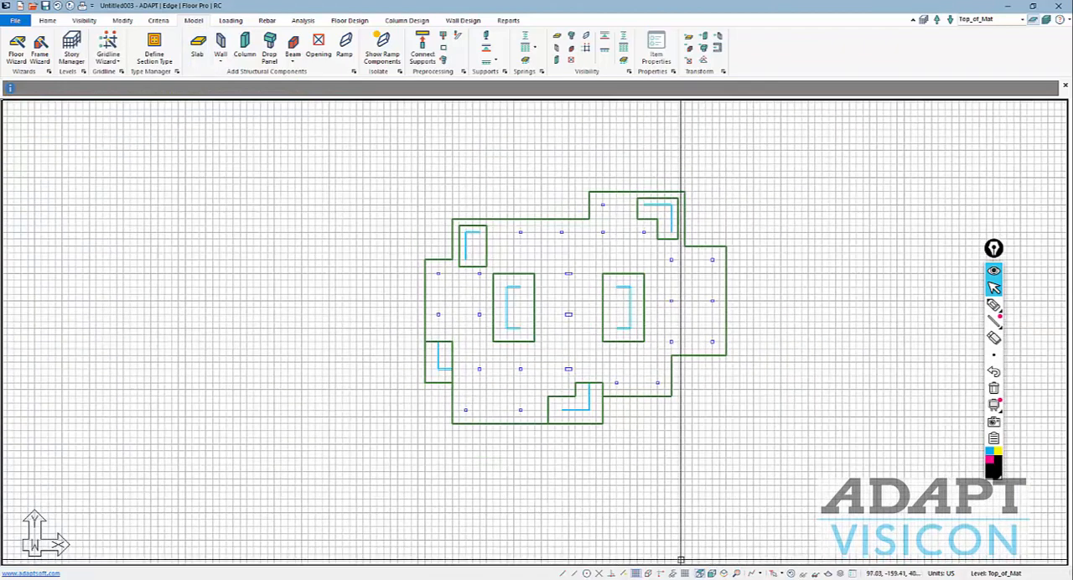
# Turn off the grid and cut sections through the slab regions at the two upper corner walls, placing each beside its cut.
pyautogui.click(637, 574)
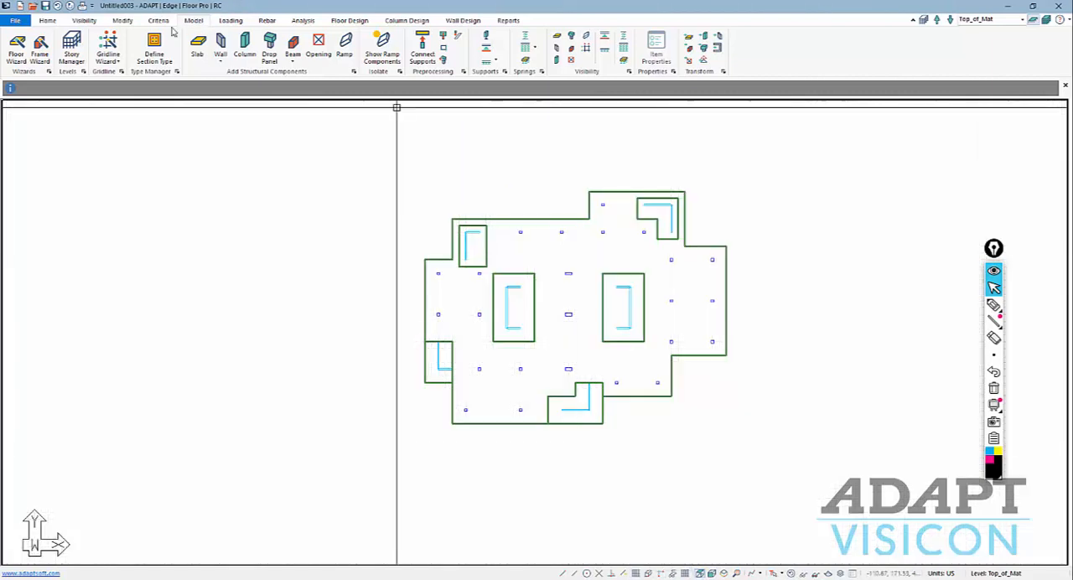
pyautogui.click(93, 21)
pyautogui.click(104, 53)
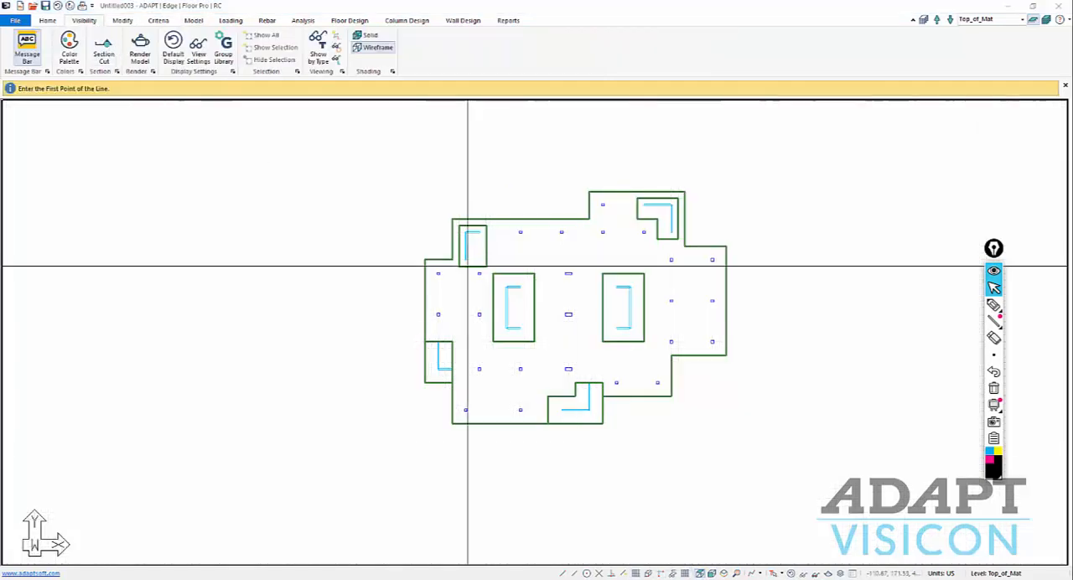
pyautogui.click(473, 199)
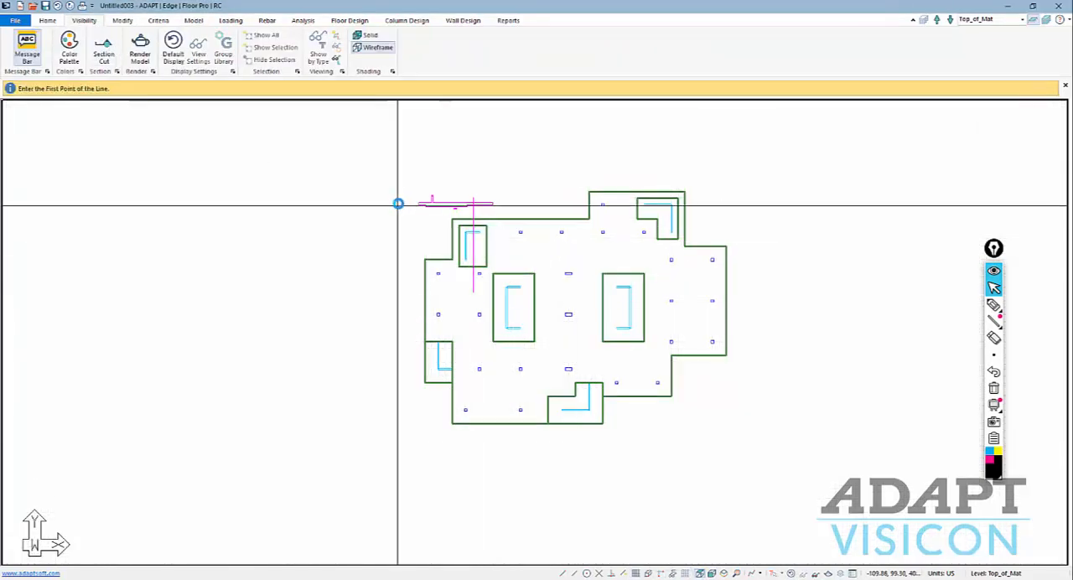
pyautogui.scroll(2, 403, 203)
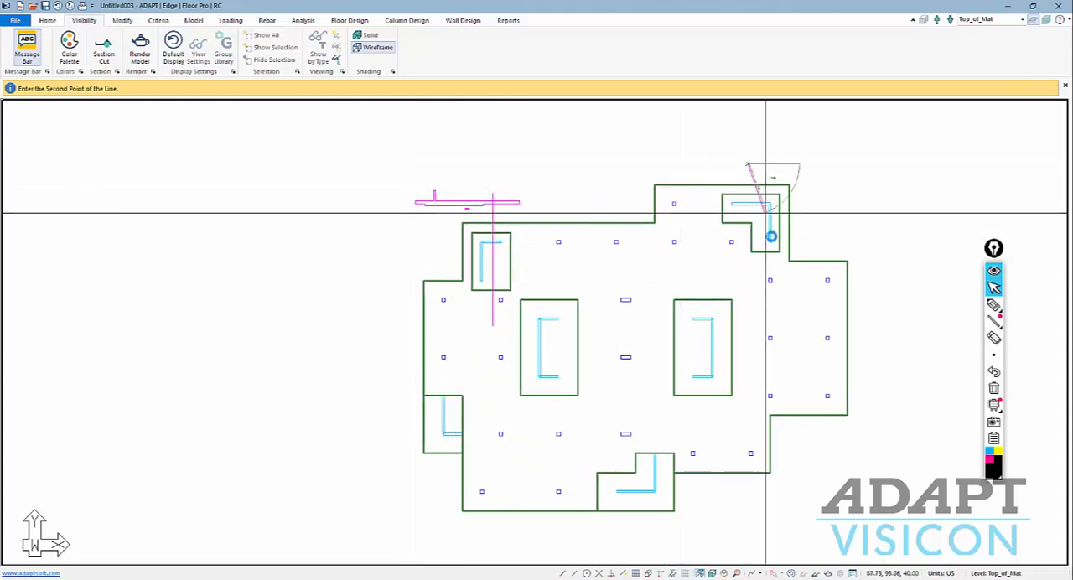
pyautogui.click(779, 274)
pyautogui.click(832, 190)
# Cut a section through the slab region at the lower-right corner wall and place it outside the mat.
pyautogui.moveTo(828, 254); pyautogui.dragTo(822, 182, button='middle')
pyautogui.click(650, 351)
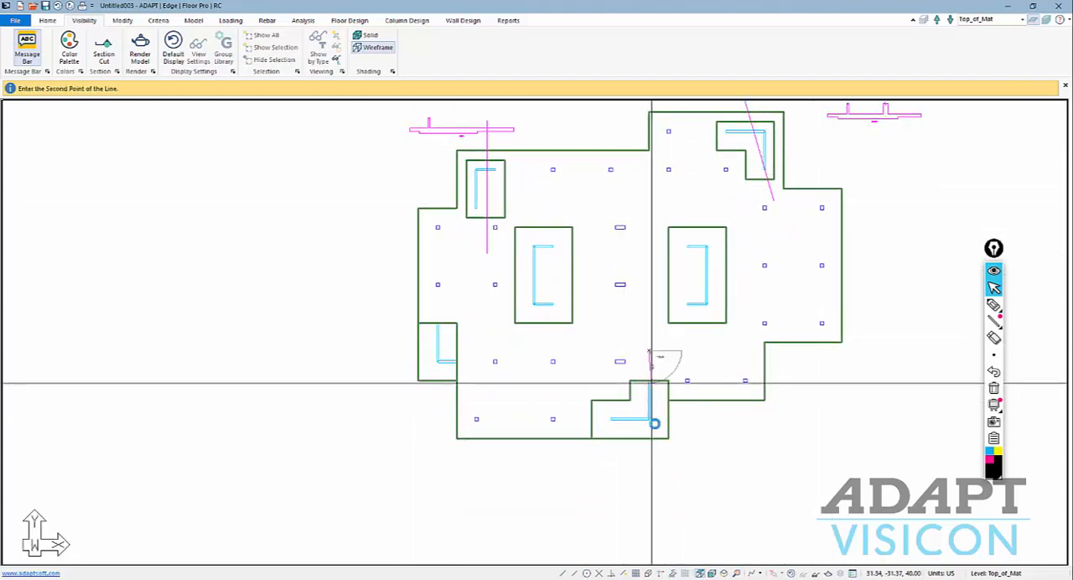
pyautogui.click(658, 447)
pyautogui.click(710, 447)
# Cut sections across the right and left core wall slab regions, place them on the plan, and leave section cutting.
pyautogui.click(649, 260)
pyautogui.click(747, 266)
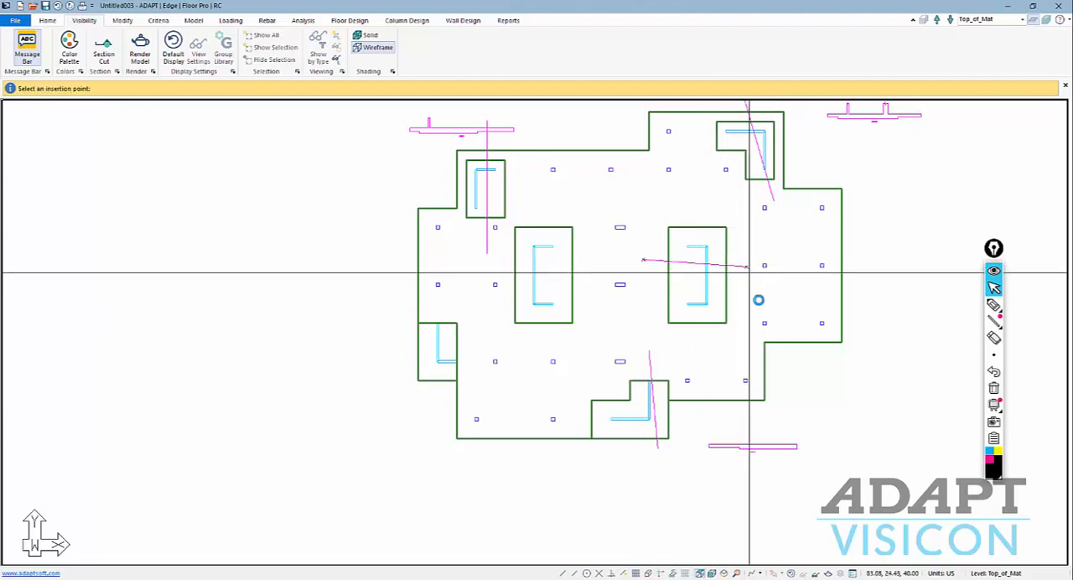
pyautogui.click(761, 303)
pyautogui.click(504, 262)
pyautogui.click(601, 262)
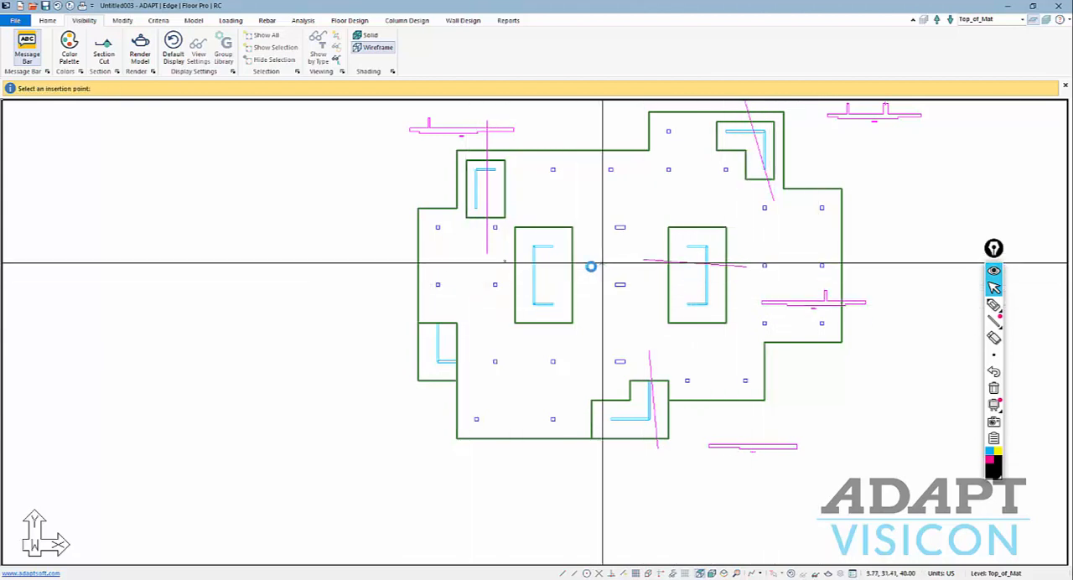
pyautogui.click(451, 299)
pyautogui.click(435, 409)
pyautogui.press('Escape')
pyautogui.scroll(-2, 486, 395)
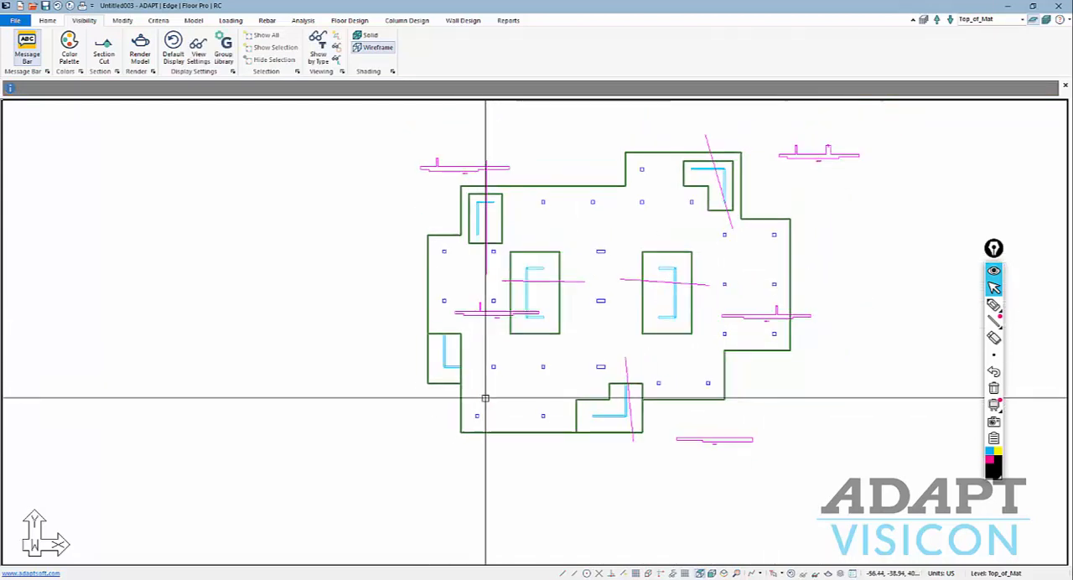
# Select all Design Section objects by type and delete them.
pyautogui.click(55, 22)
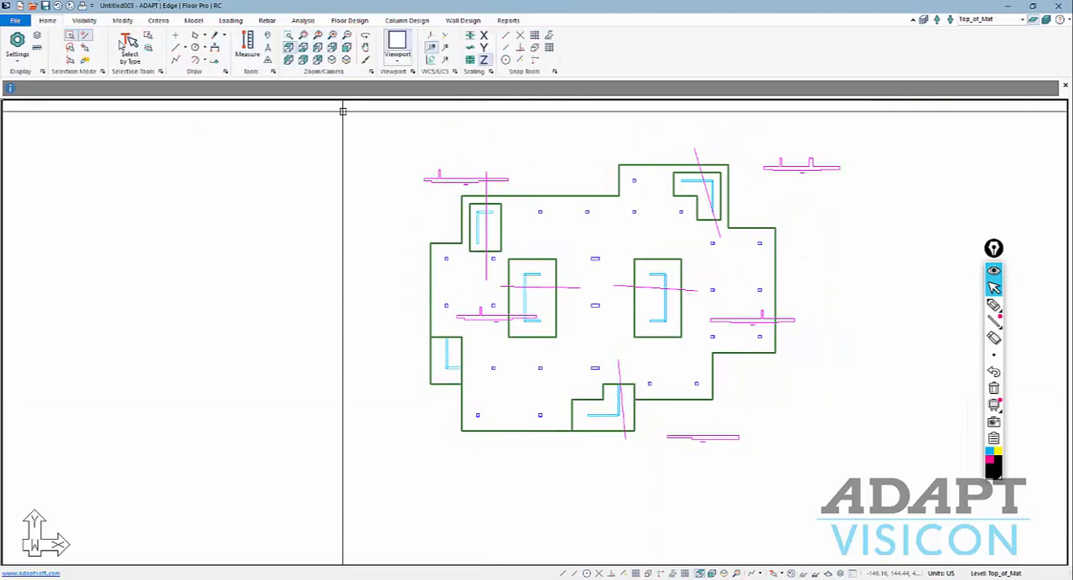
pyautogui.click(128, 46)
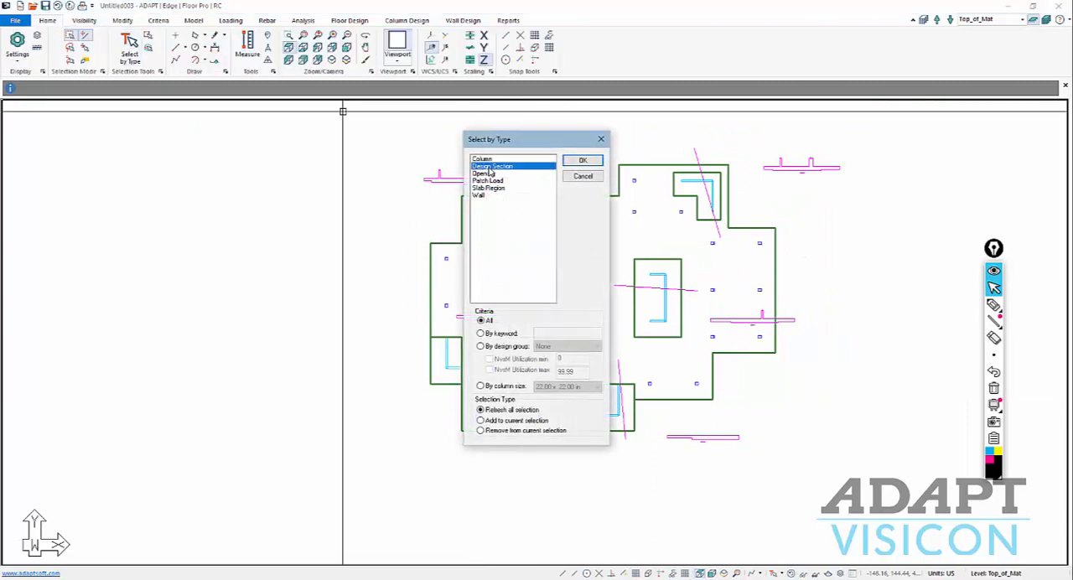
pyautogui.click(581, 161)
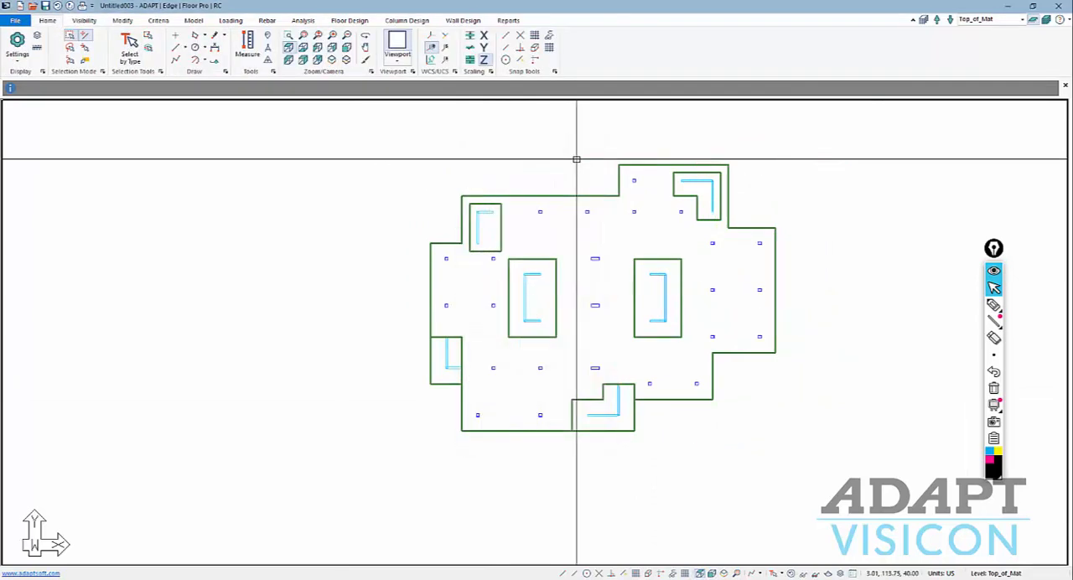
pyautogui.scroll(-1, 443, 422)
pyautogui.moveTo(572, 391); pyautogui.dragTo(565, 378, button='middle')
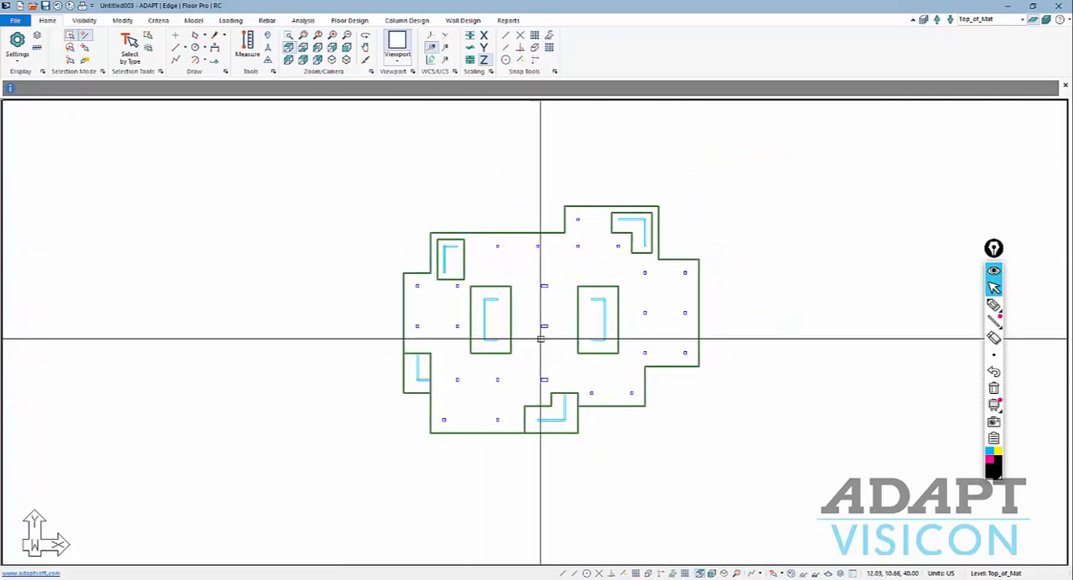
pyautogui.scroll(1, 561, 331)
pyautogui.scroll(-2, 560, 333)
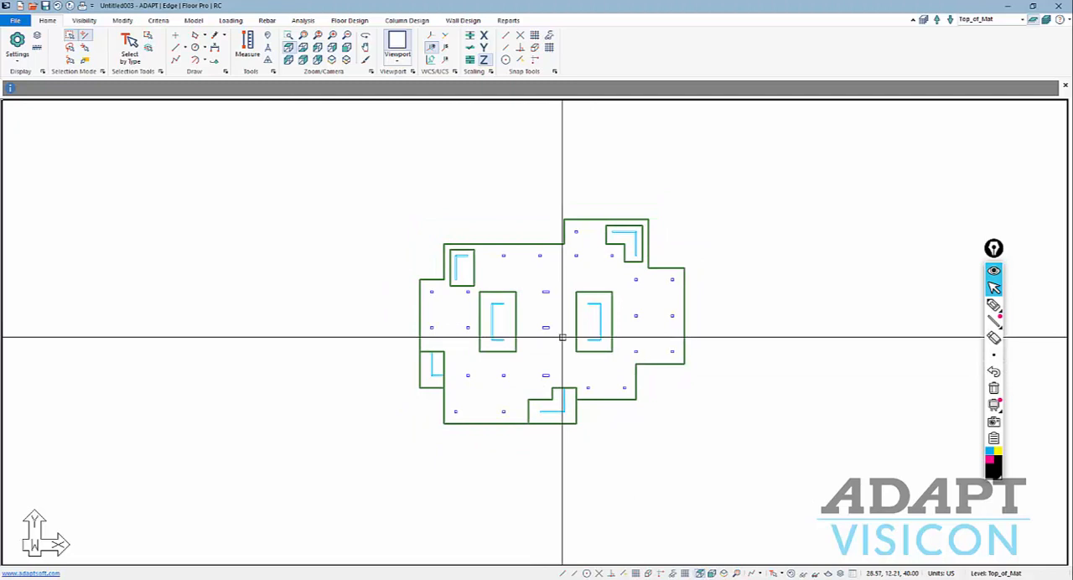
pyautogui.scroll(1, 591, 260)
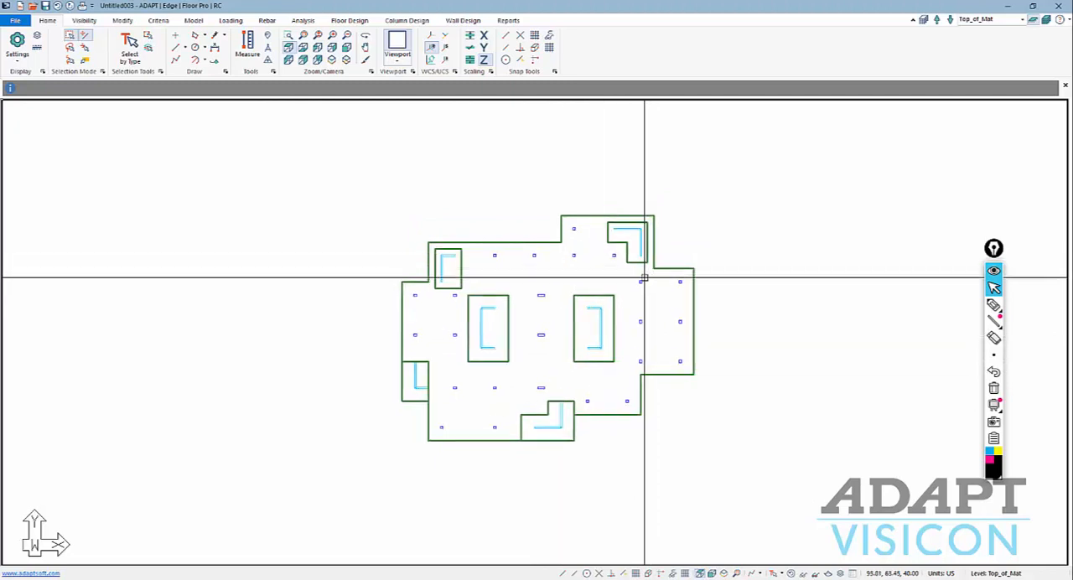
pyautogui.scroll(-2, 507, 369)
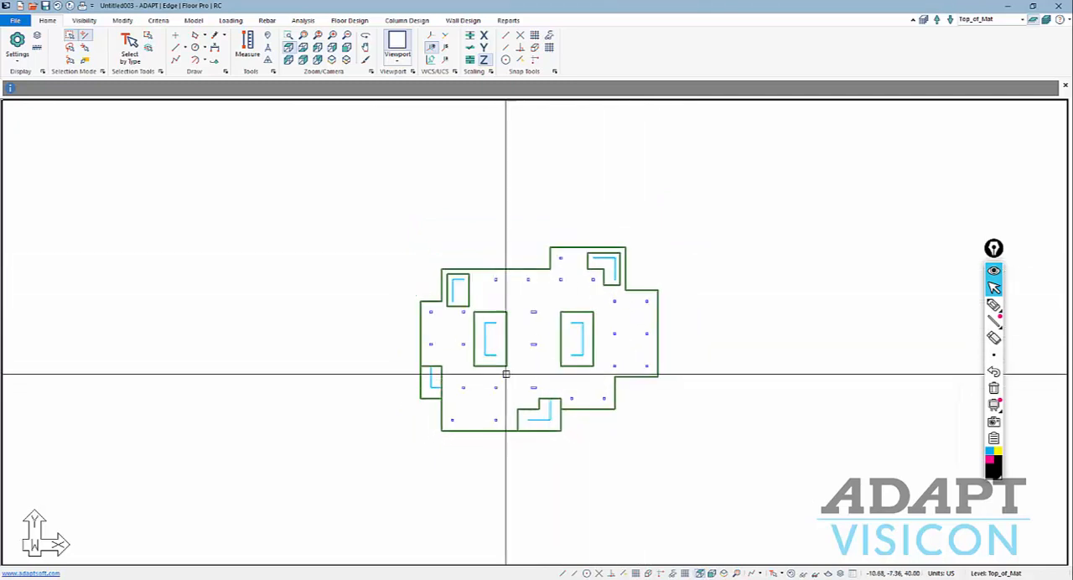
pyautogui.scroll(1, 556, 268)
pyautogui.scroll(1, 591, 311)
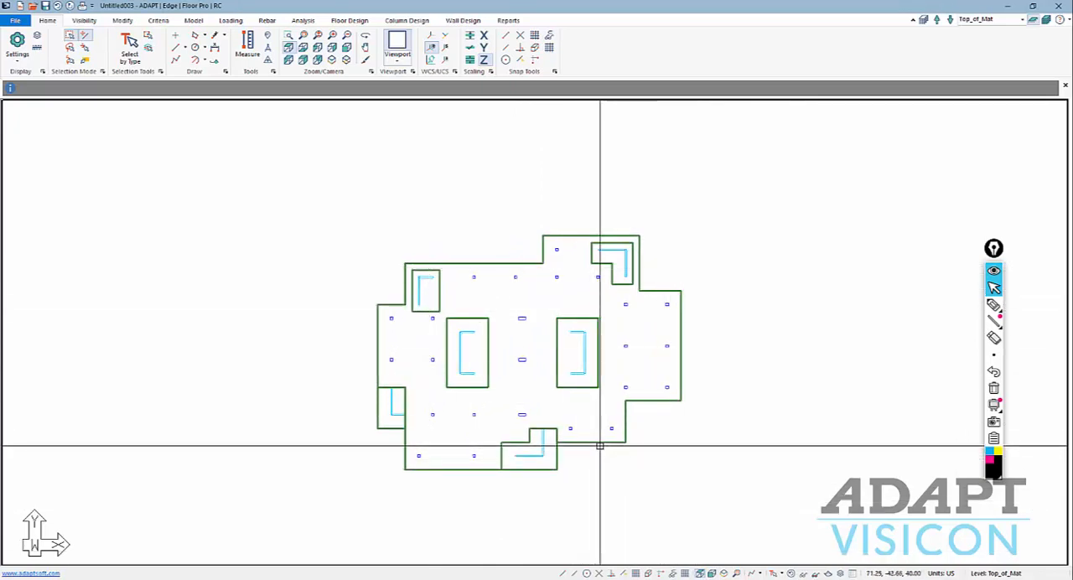
pyautogui.moveTo(564, 354); pyautogui.dragTo(560, 367, button='middle')
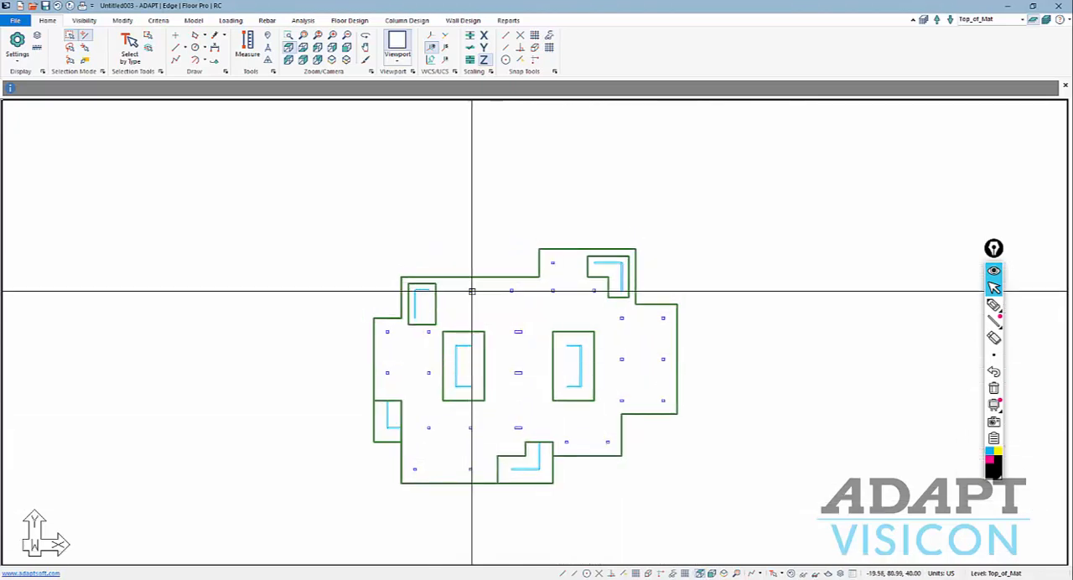
# Examine the thicknesses of the mat and its slab regions in elevation, and return to the top view.
pyautogui.click(711, 573)
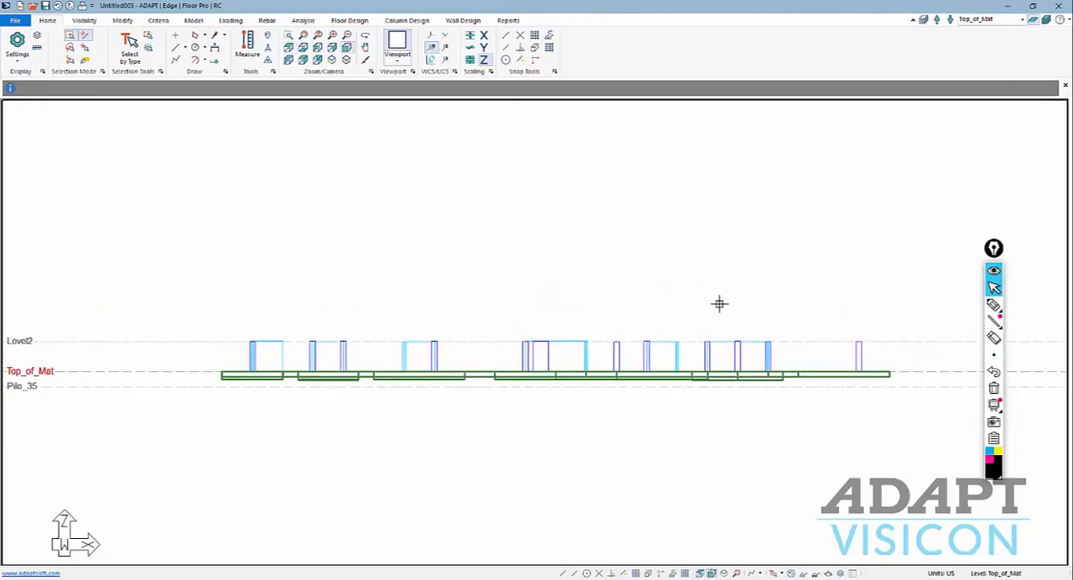
pyautogui.scroll(-1, 839, 342)
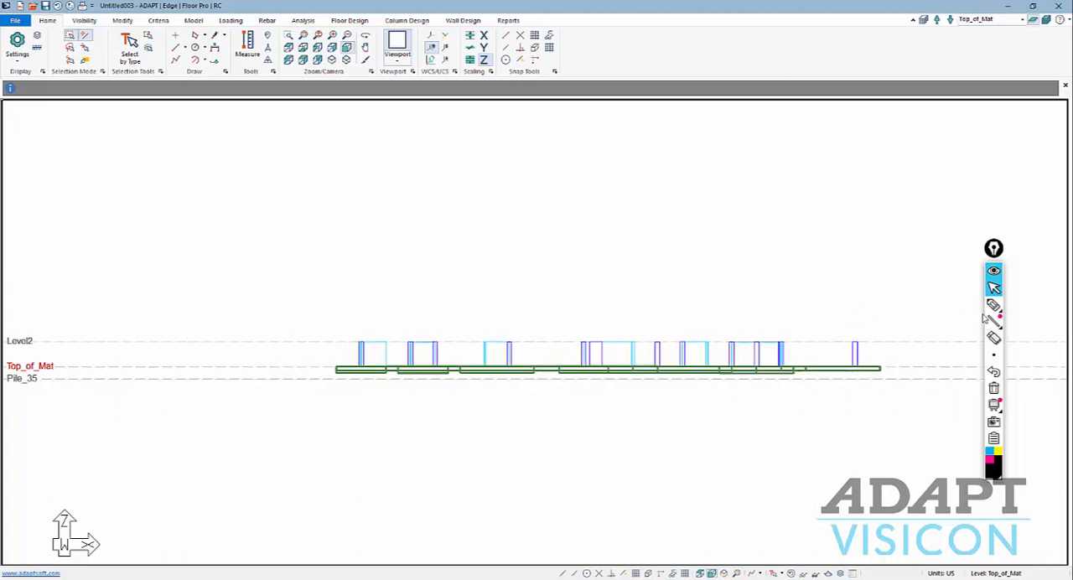
pyautogui.click(993, 306)
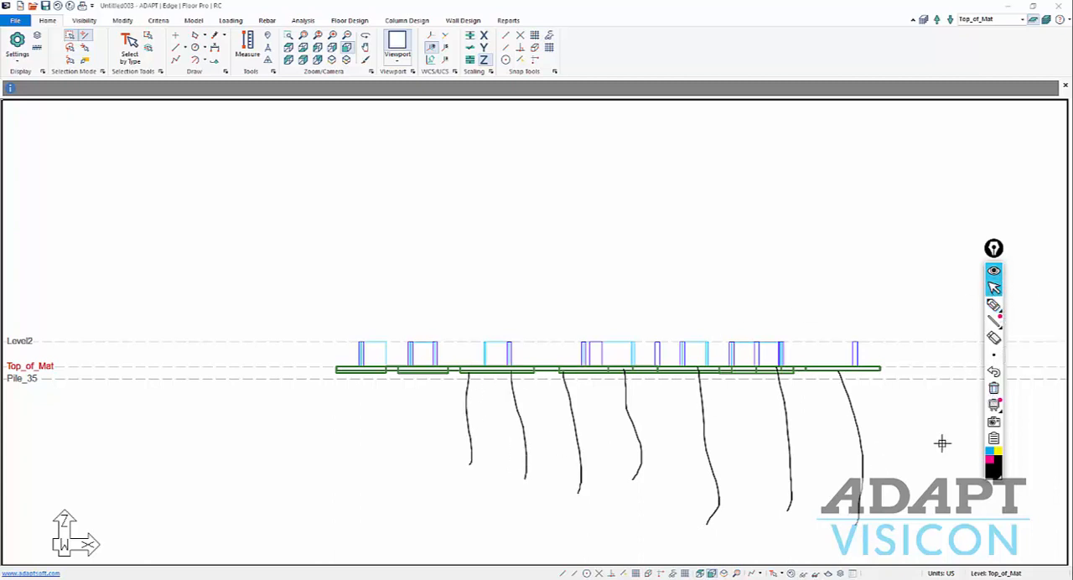
pyautogui.click(700, 575)
pyautogui.scroll(-7, 656, 408)
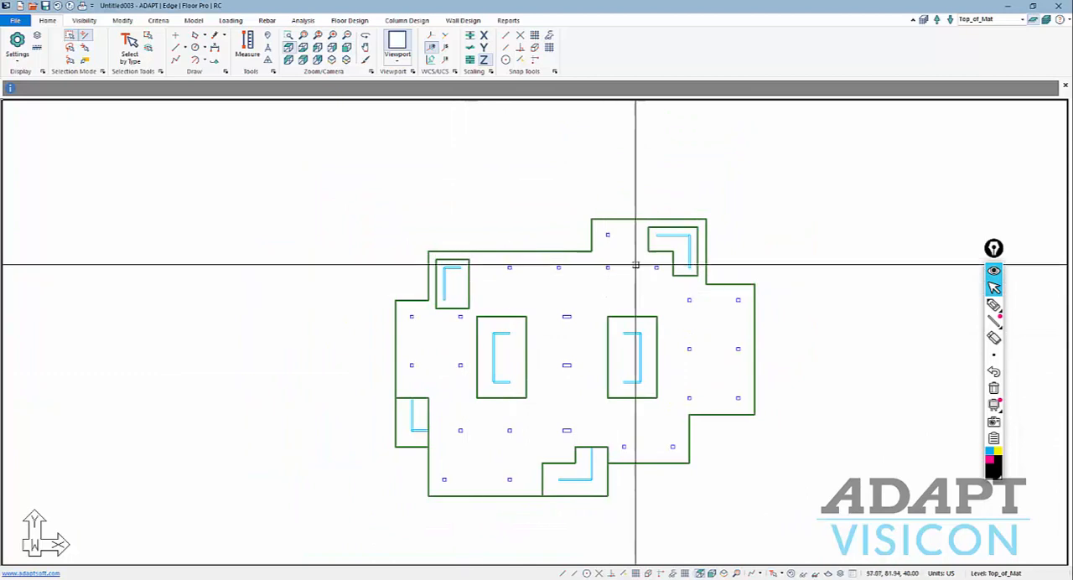
# Compare the mat with the other levels in plan using multi-level mode, and return to Single-Level Mode.
pyautogui.click(1046, 20)
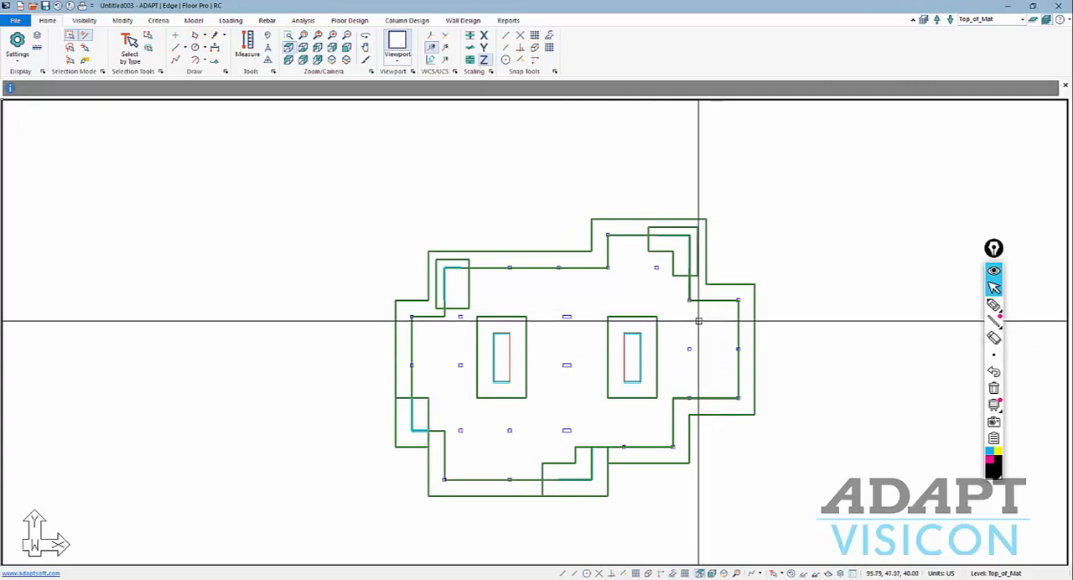
pyautogui.click(1034, 23)
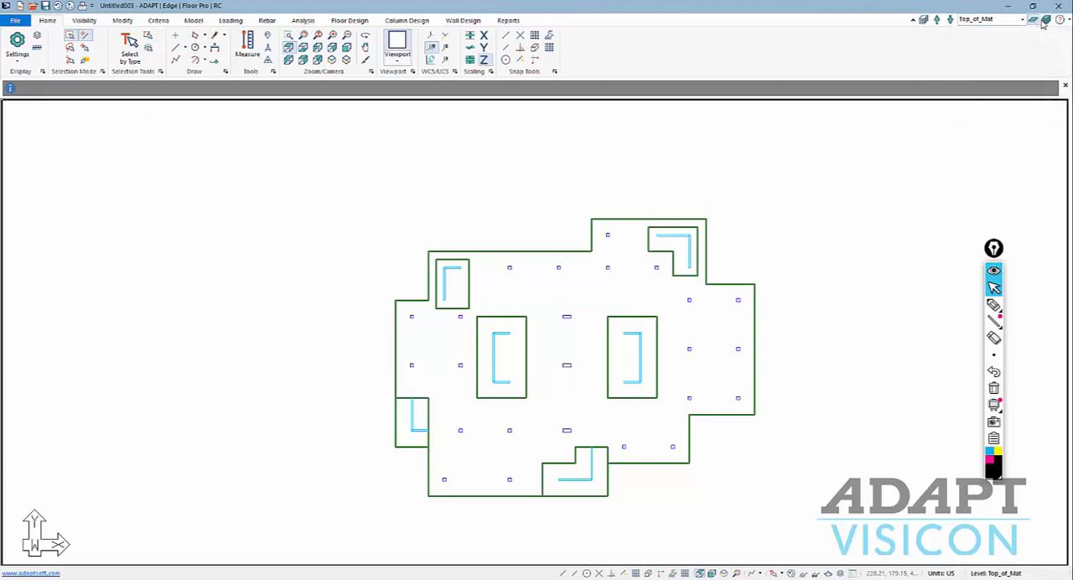
pyautogui.click(1046, 18)
pyautogui.moveTo(749, 306); pyautogui.dragTo(751, 263, button='middle')
pyautogui.scroll(-4, 683, 282)
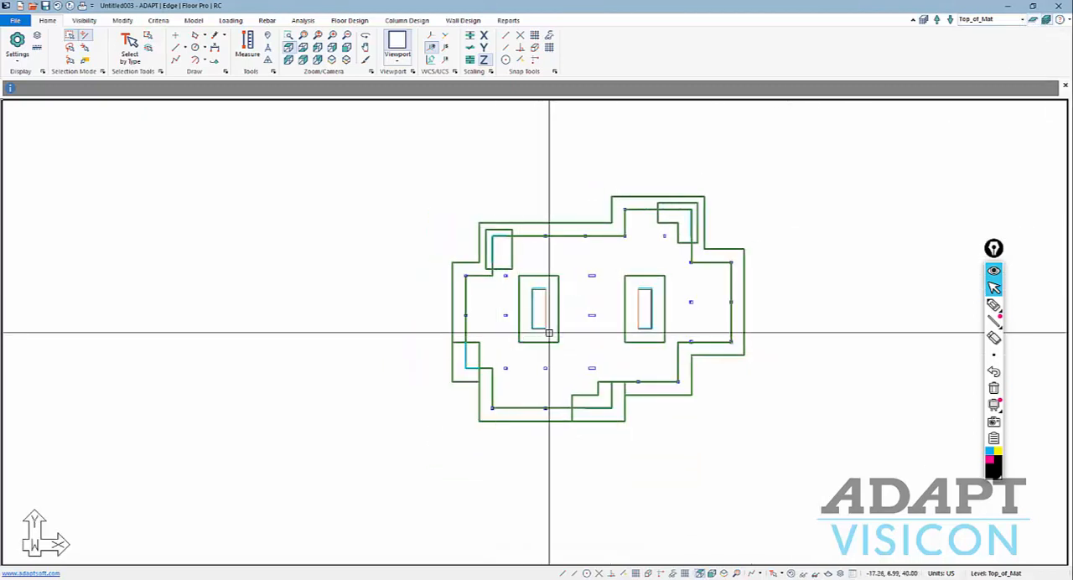
pyautogui.scroll(1, 695, 237)
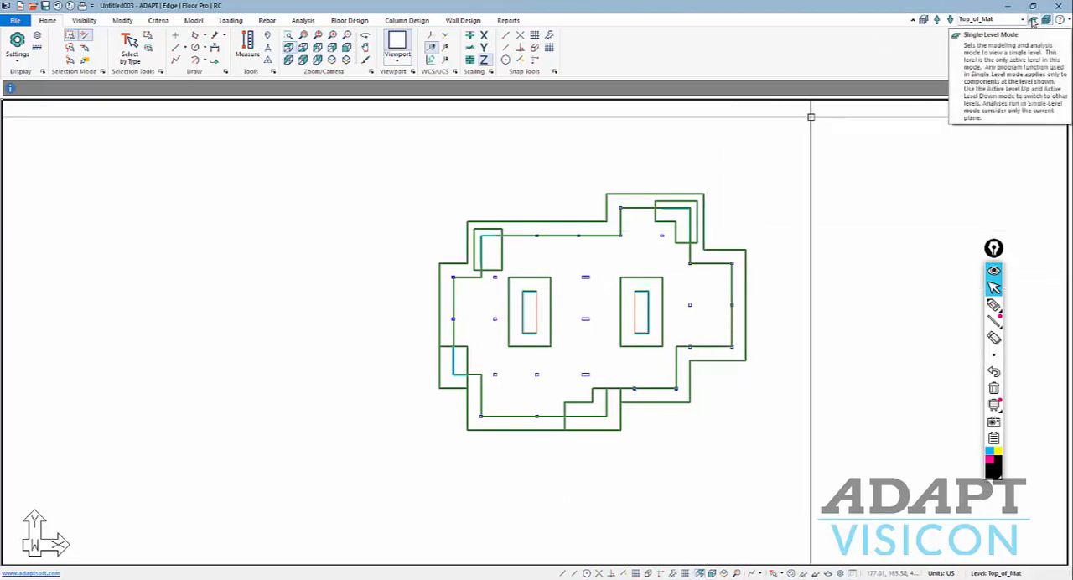
pyautogui.click(1033, 20)
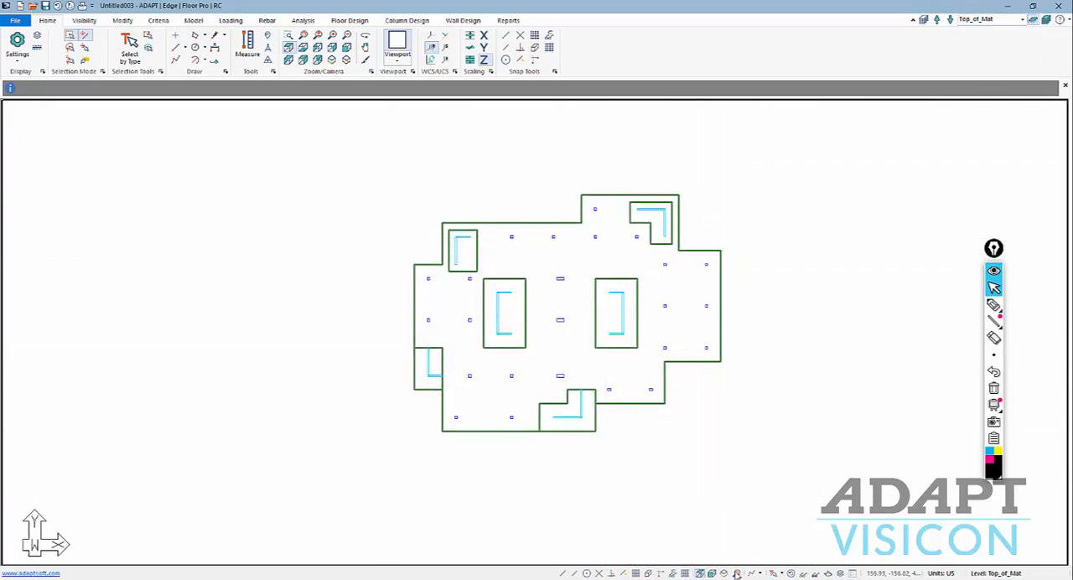
# Turn the grid back on and set its X and Y spacing to 10 ft.
pyautogui.click(672, 574)
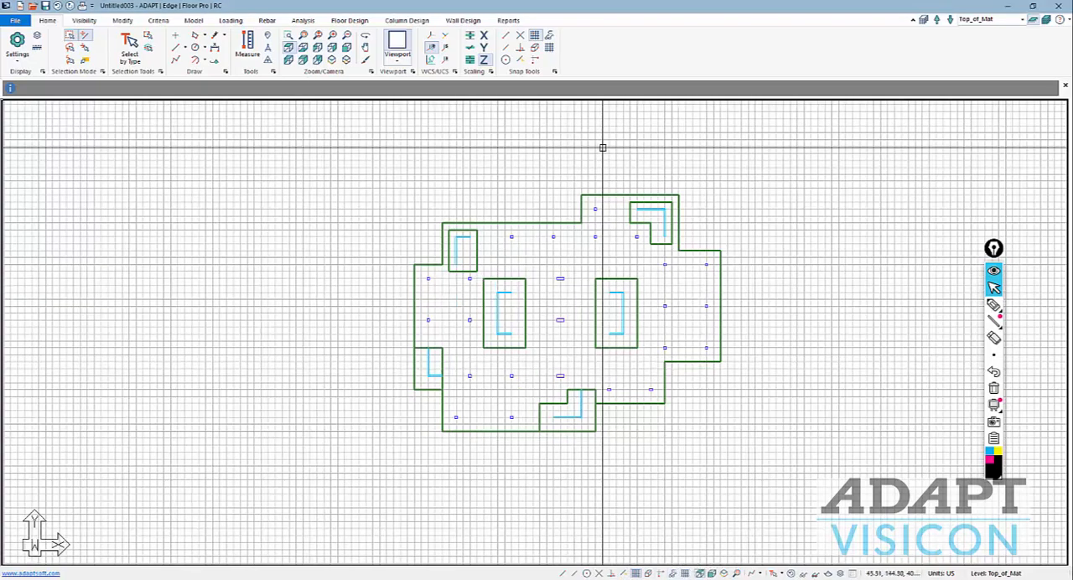
pyautogui.click(685, 573)
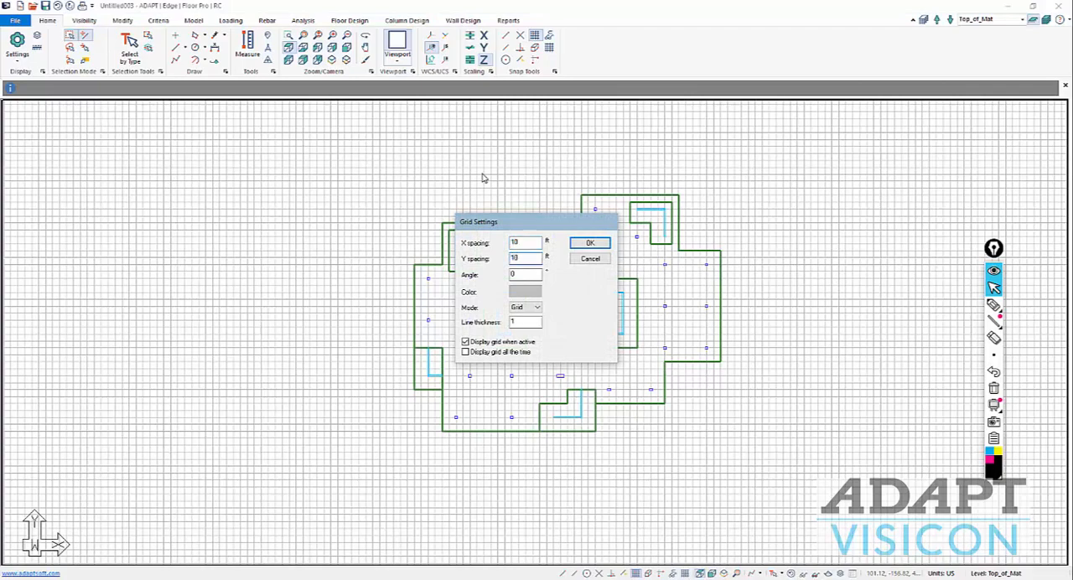
pyautogui.press('Return')
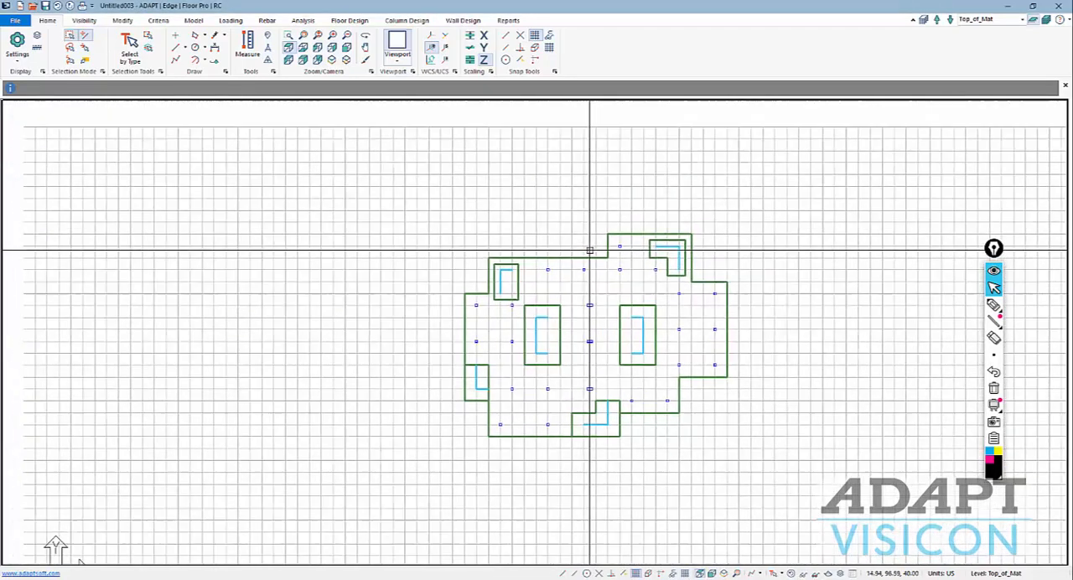
# Hide the walls and columns above Top_of_Mat by selecting them in elevation, and return to the top view.
pyautogui.scroll(4, 730, 359)
pyautogui.scroll(1, 610, 251)
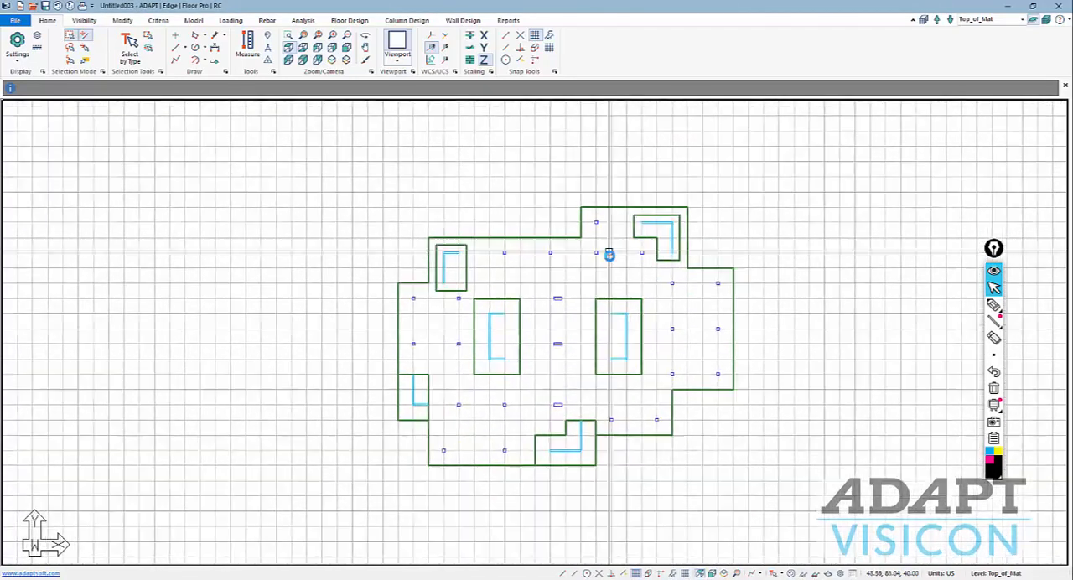
pyautogui.scroll(-1, 609, 253)
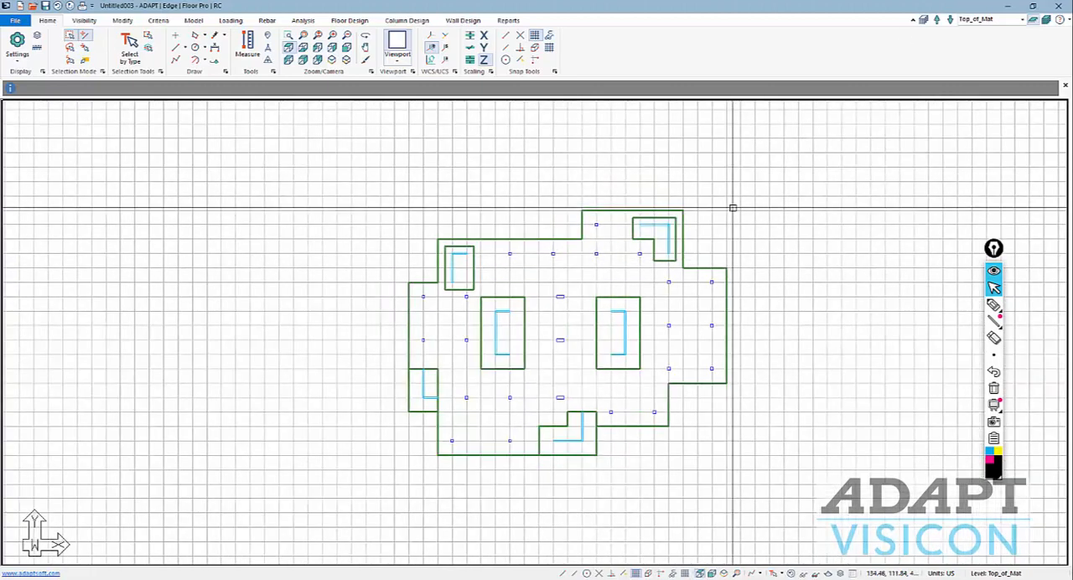
pyautogui.scroll(-2, 582, 395)
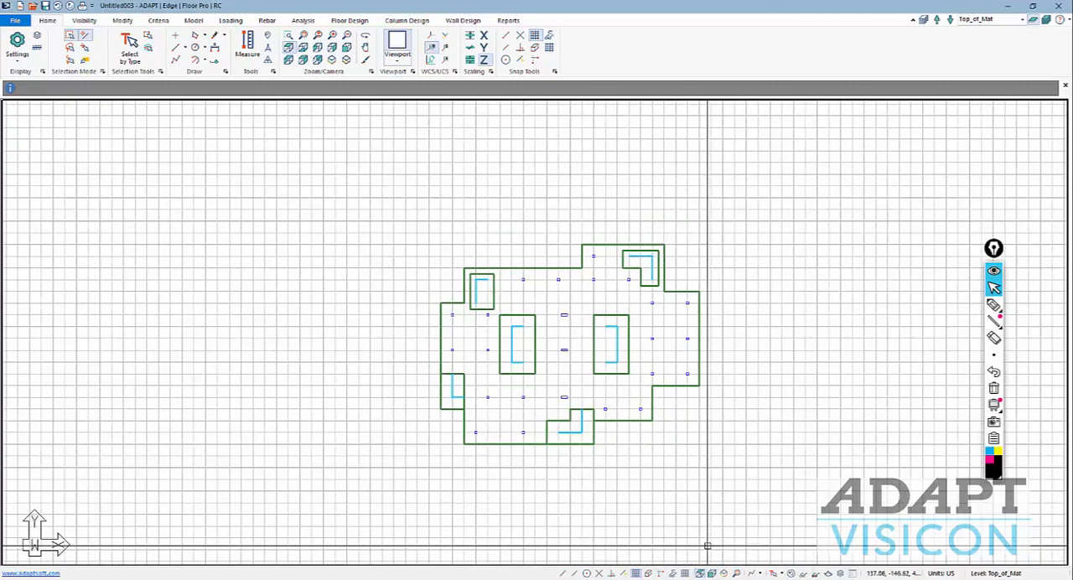
pyautogui.click(708, 574)
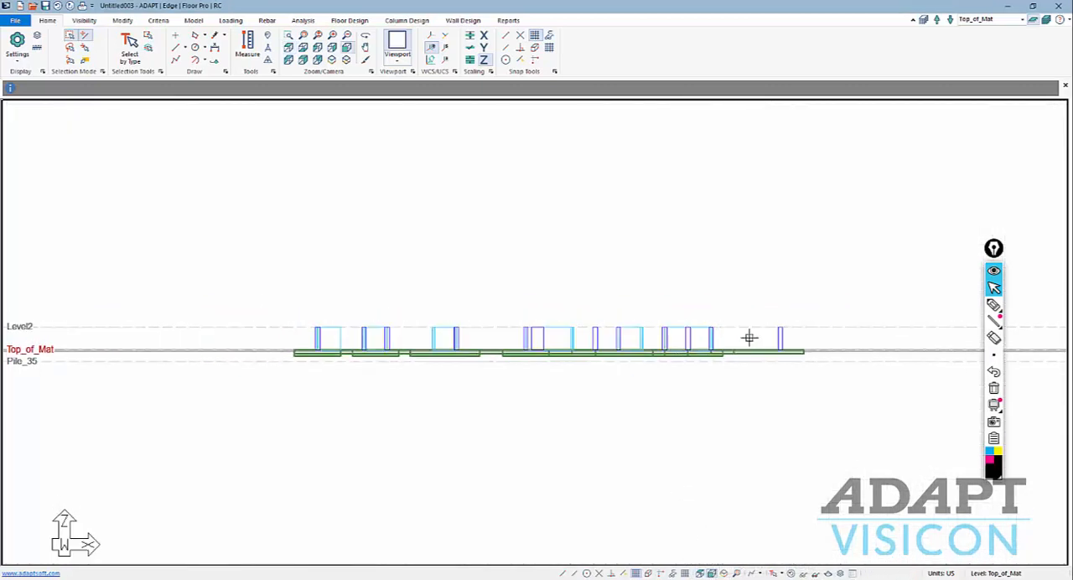
pyautogui.click(238, 259)
pyautogui.rightClick(412, 276)
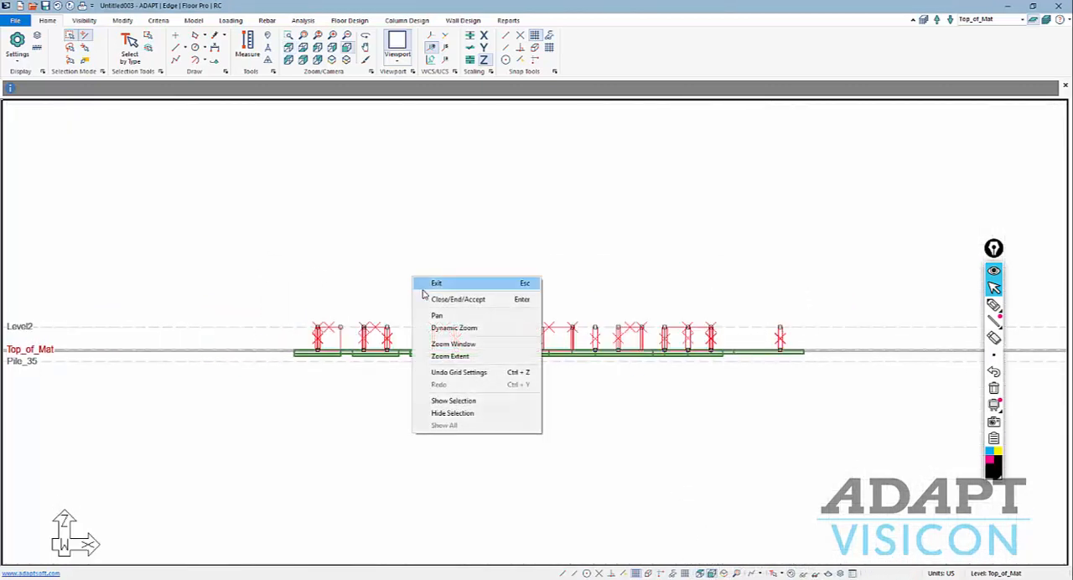
pyautogui.click(451, 414)
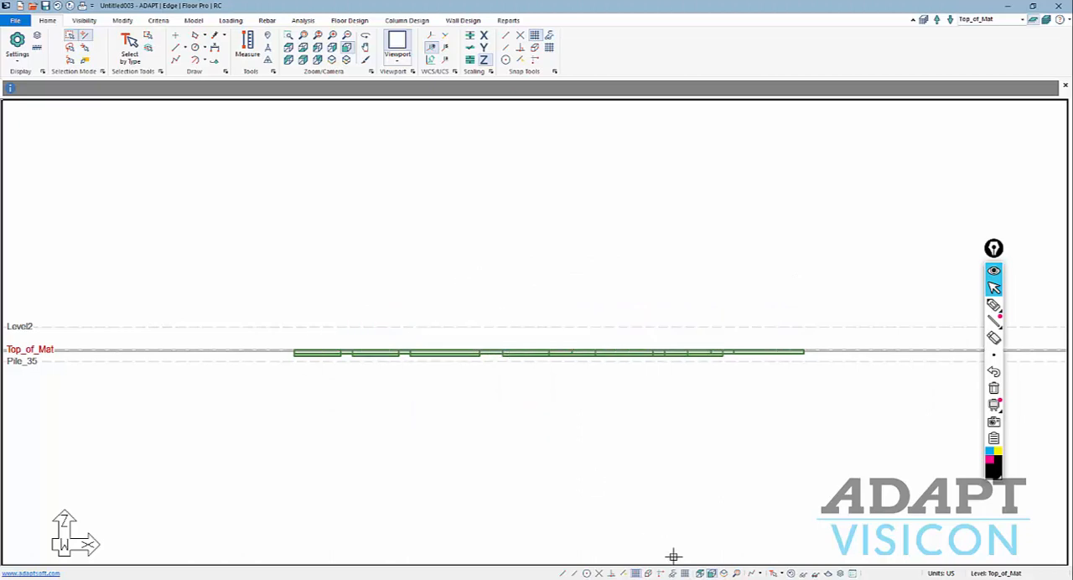
pyautogui.click(700, 573)
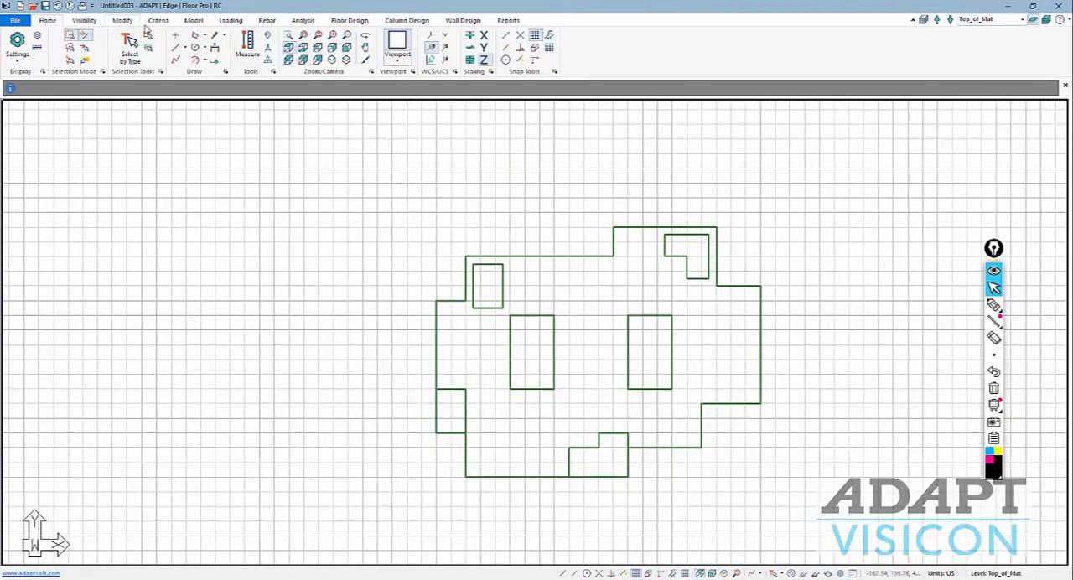
# Start a new column for the piles and set its circular cross-section to a diameter of 16 in.
pyautogui.click(192, 21)
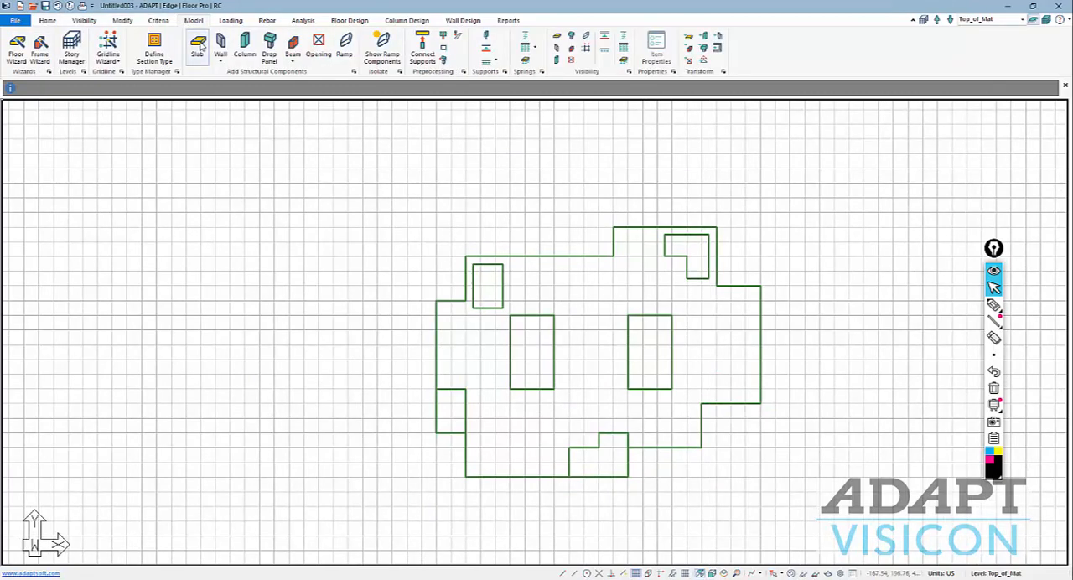
pyautogui.click(244, 44)
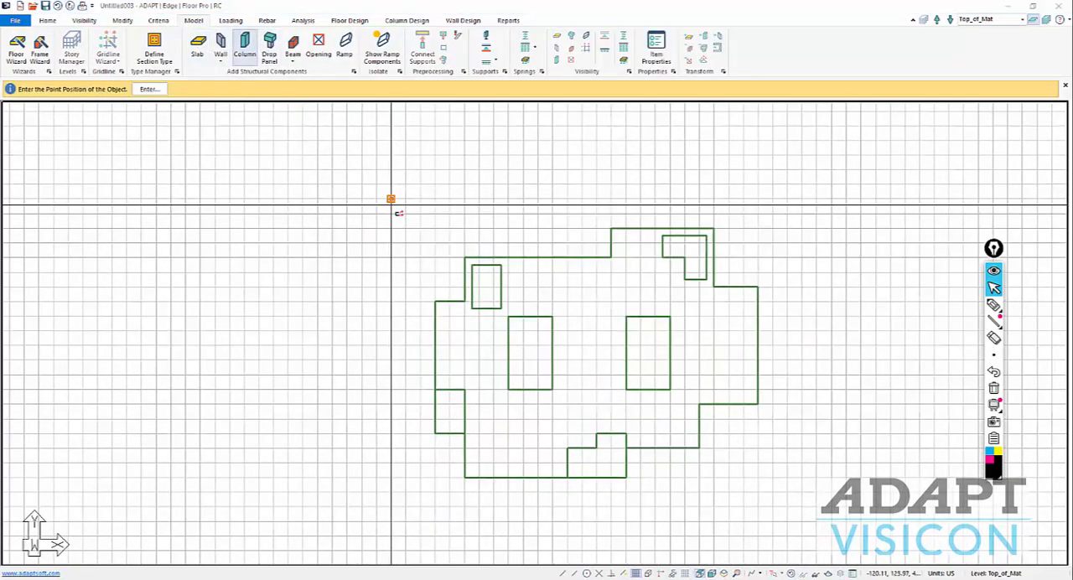
pyautogui.click(655, 53)
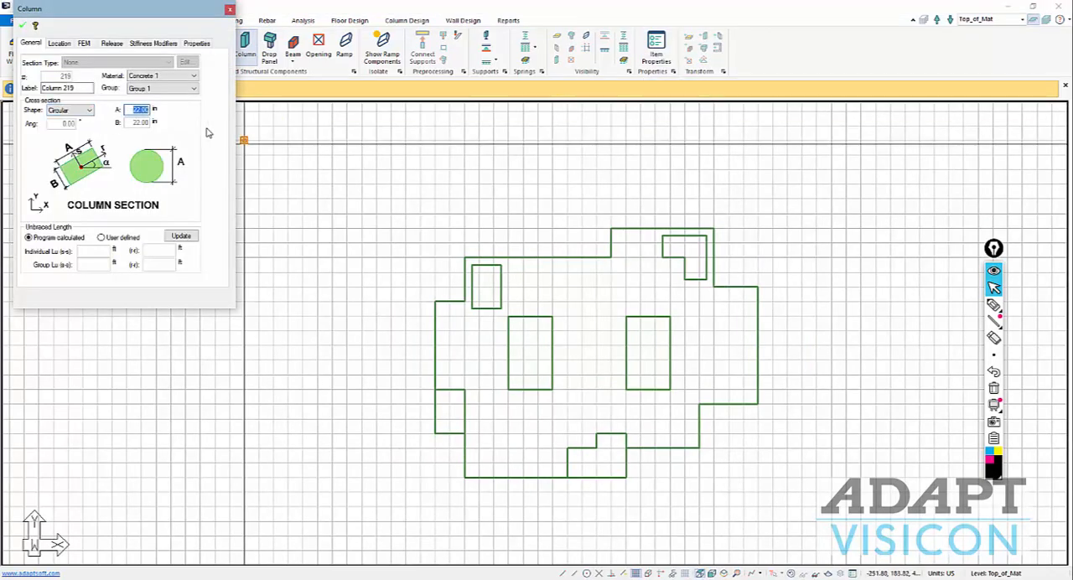
pyautogui.click(24, 26)
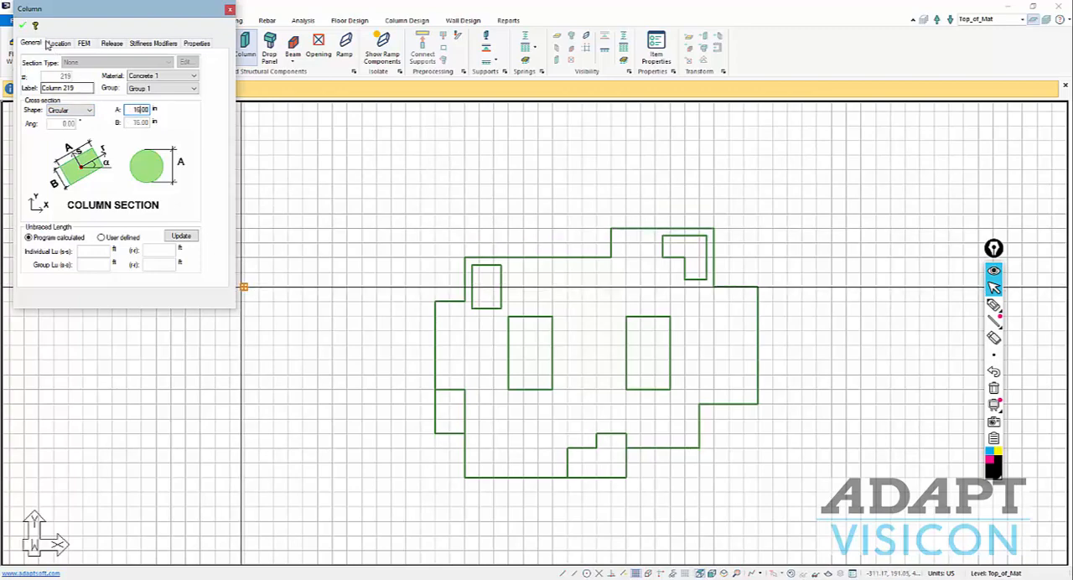
# Replace the trial piles with circular columns at the grid points across the whole mat, and turn off the grid.
pyautogui.scroll(3, 520, 241)
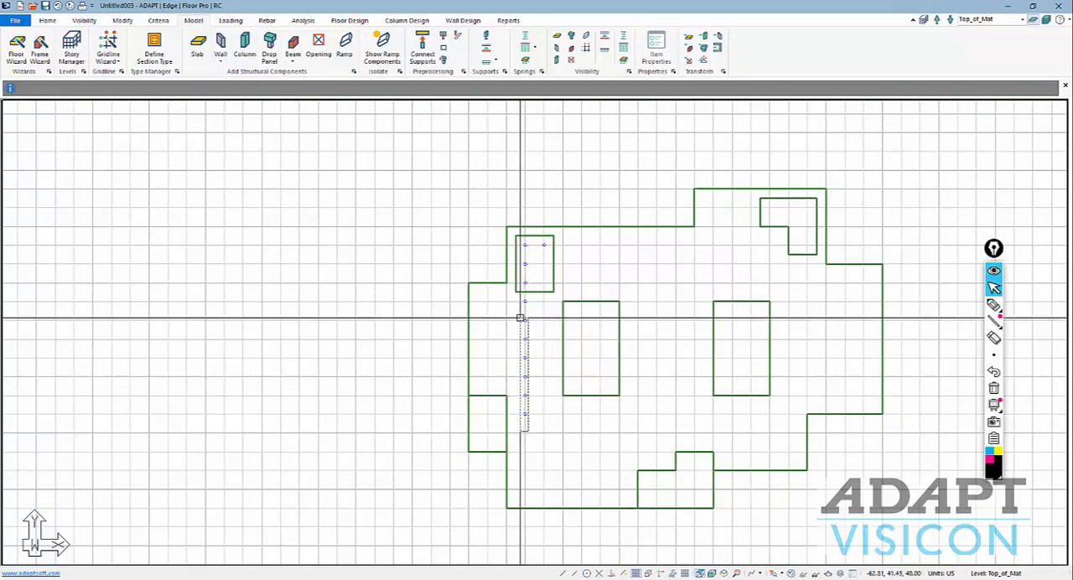
pyautogui.scroll(1, 520, 263)
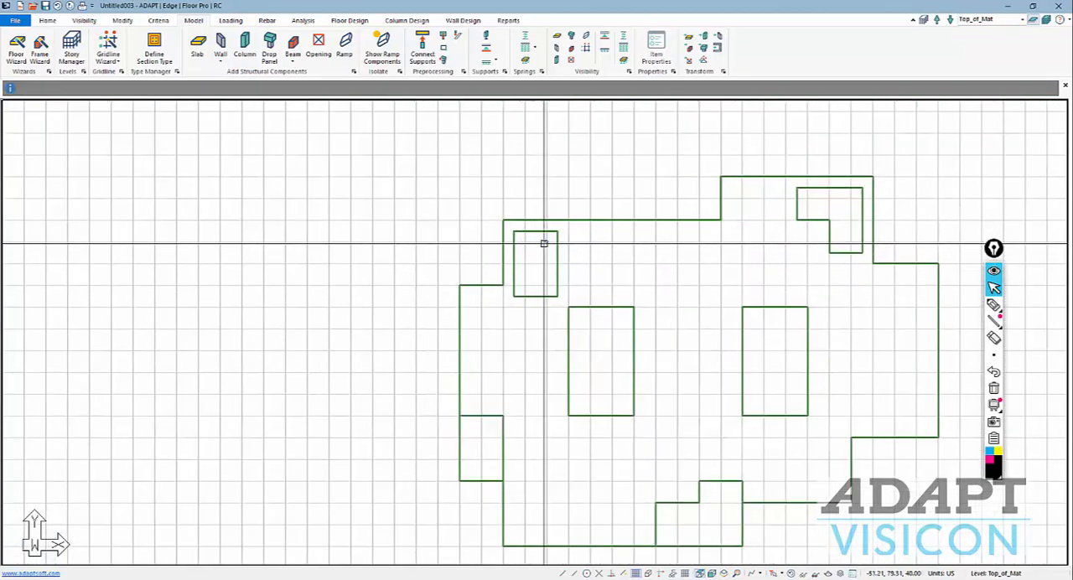
pyautogui.scroll(-2, 366, 290)
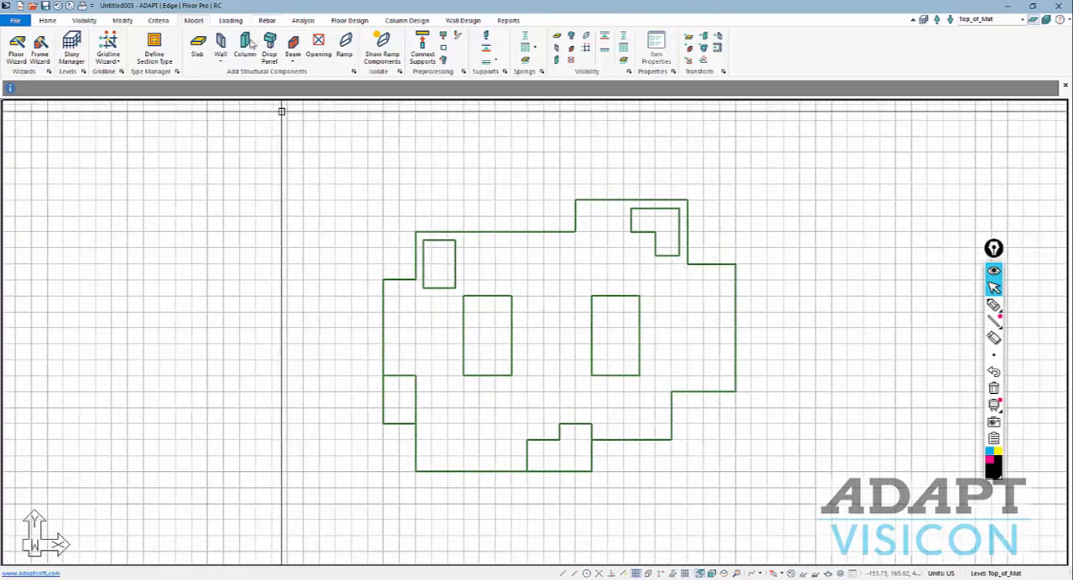
pyautogui.click(244, 46)
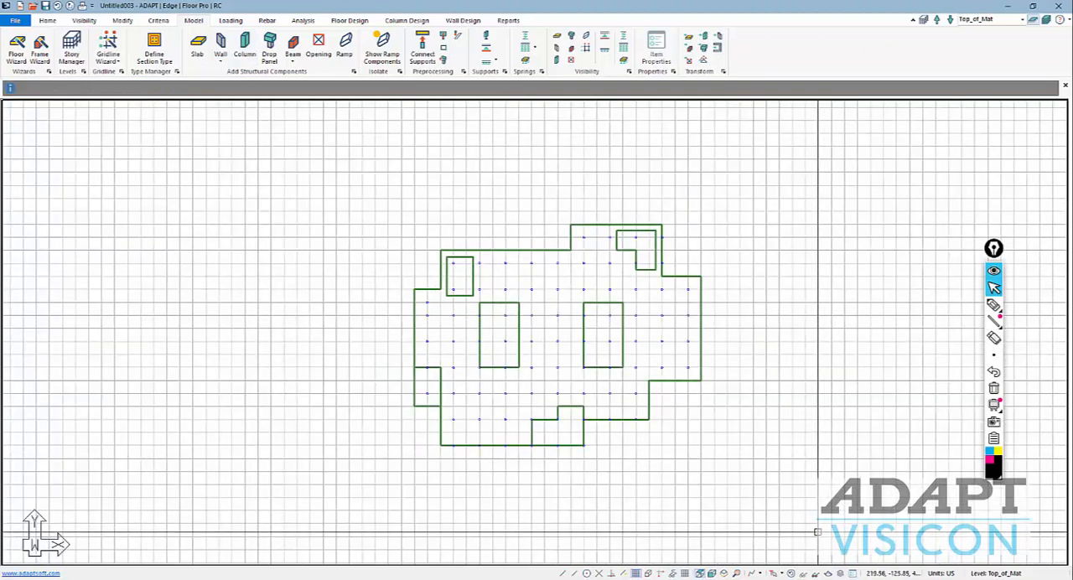
pyautogui.click(635, 573)
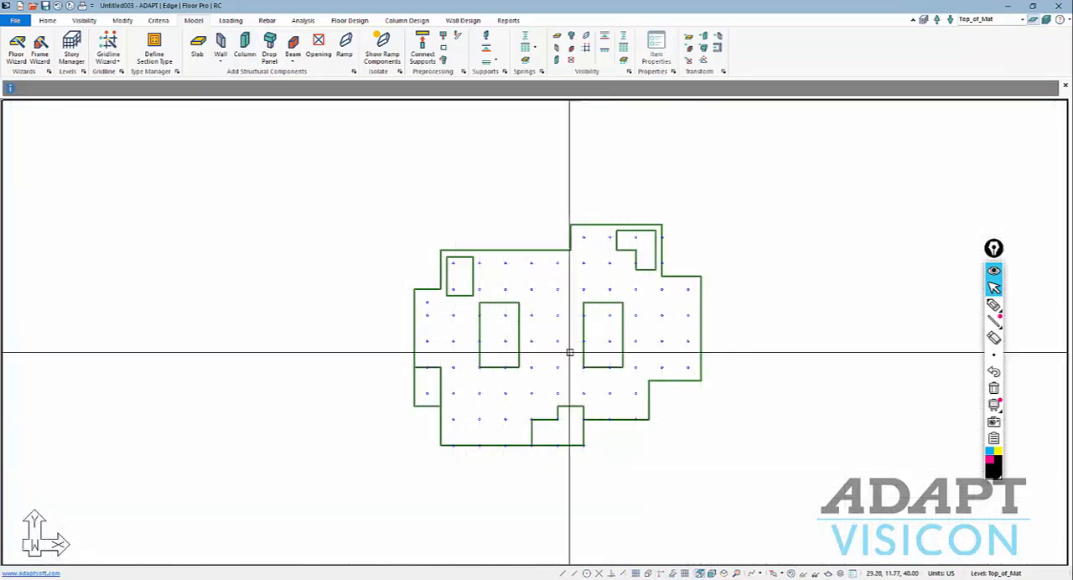
# Examine in elevation how the piles extend from Top_of_Mat down to Pile_35.
pyautogui.click(709, 572)
pyautogui.scroll(-2, 491, 377)
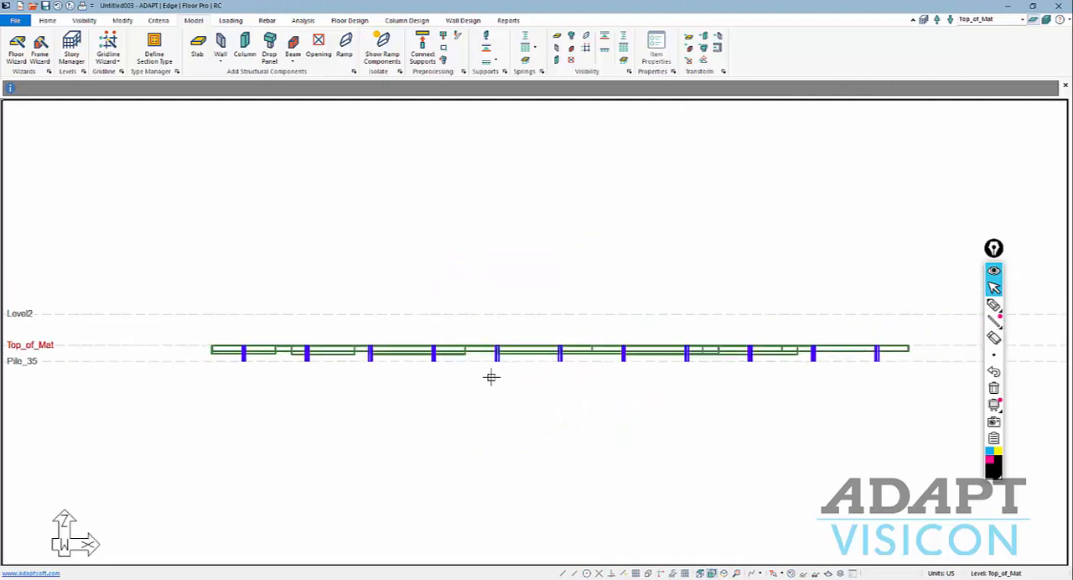
pyautogui.scroll(1, 239, 397)
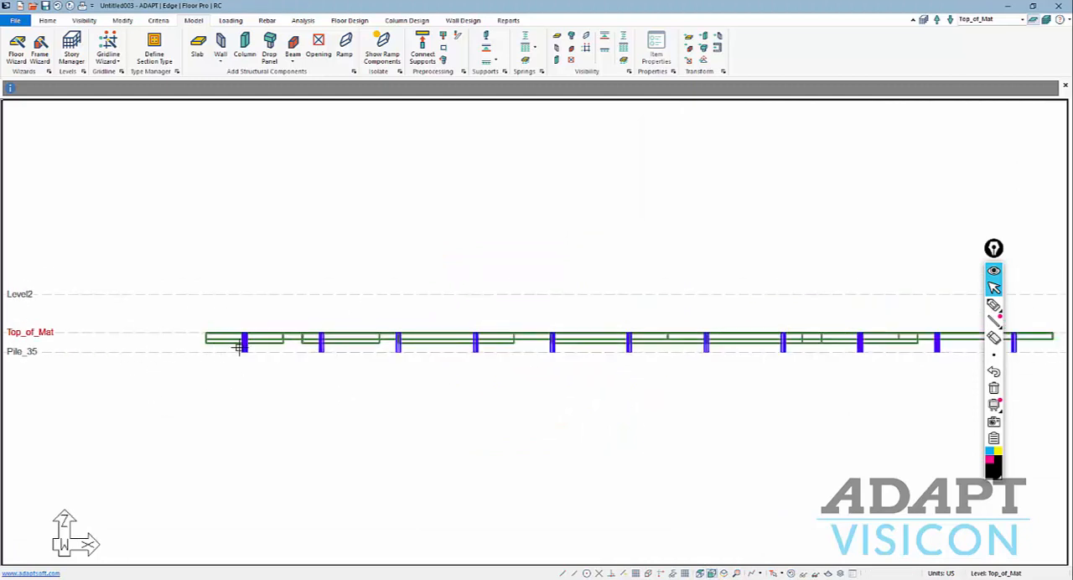
pyautogui.scroll(-1, 226, 358)
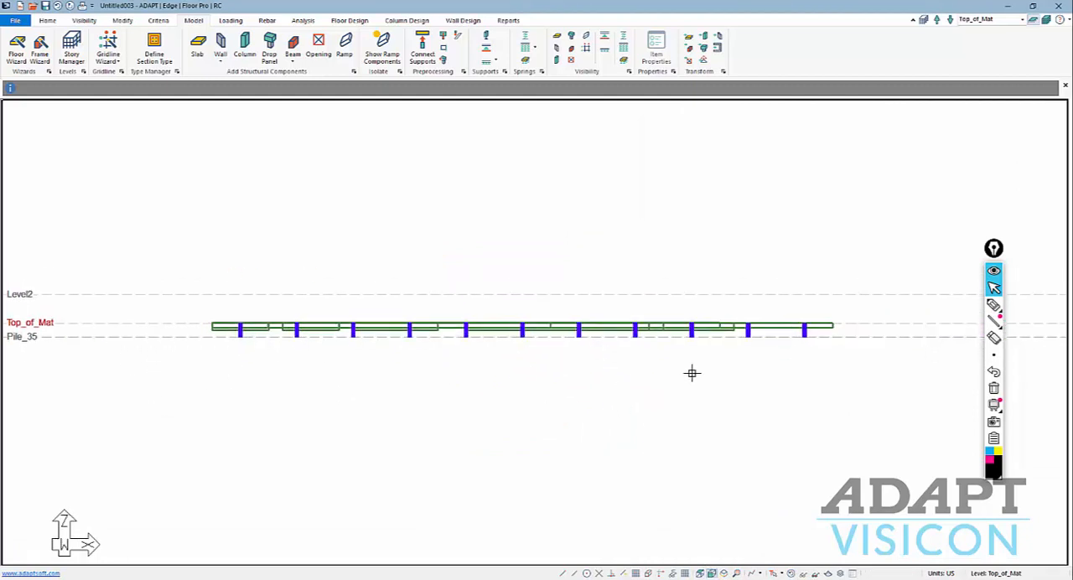
pyautogui.scroll(2, 797, 369)
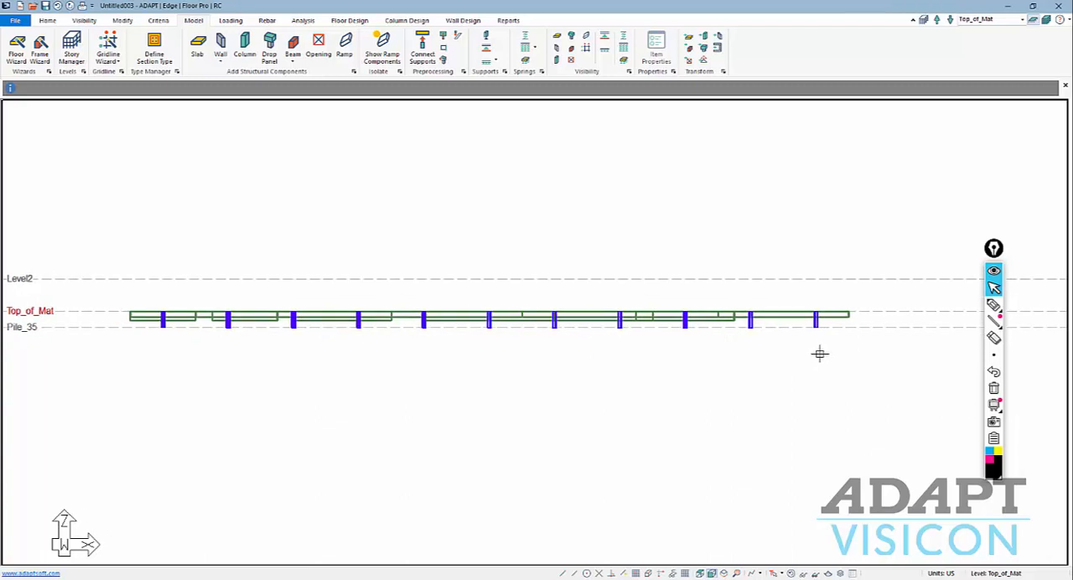
pyautogui.scroll(-1, 764, 354)
# Display all levels in multi-level mode, unhide all hidden components, and decline saving the model.
pyautogui.click(1051, 18)
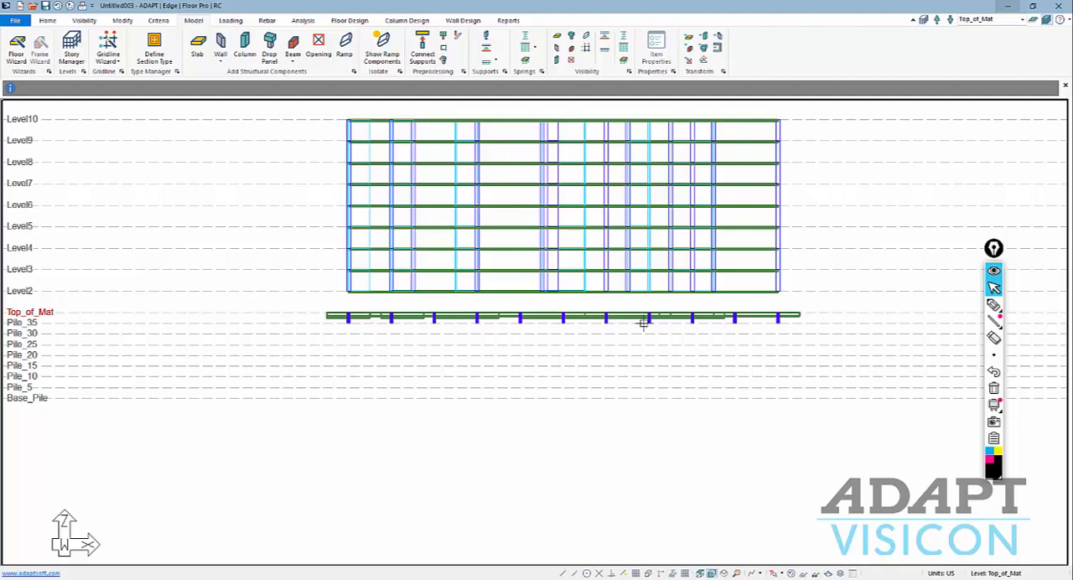
pyautogui.rightClick(804, 303)
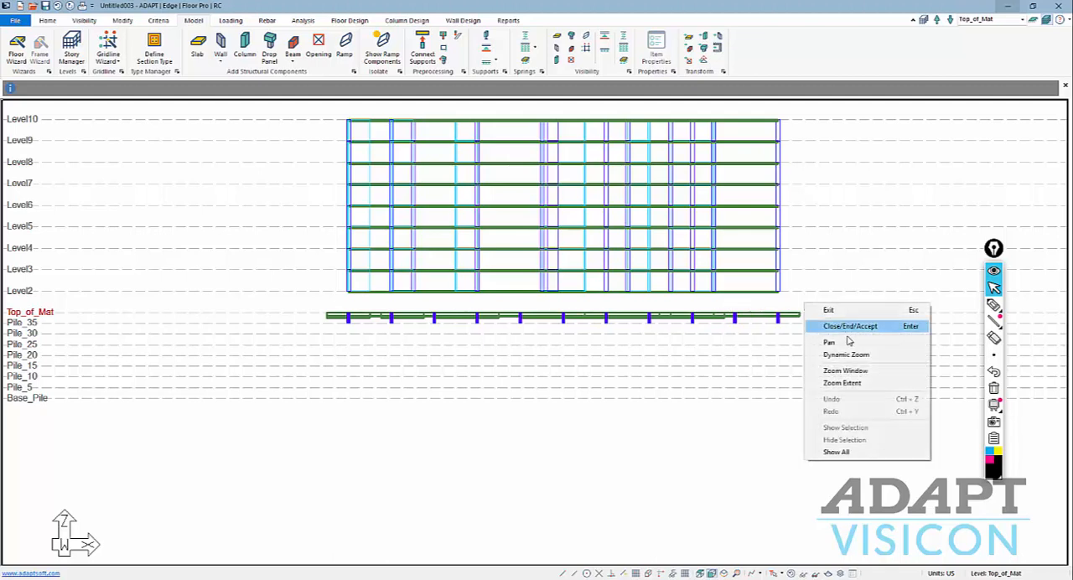
pyautogui.click(836, 452)
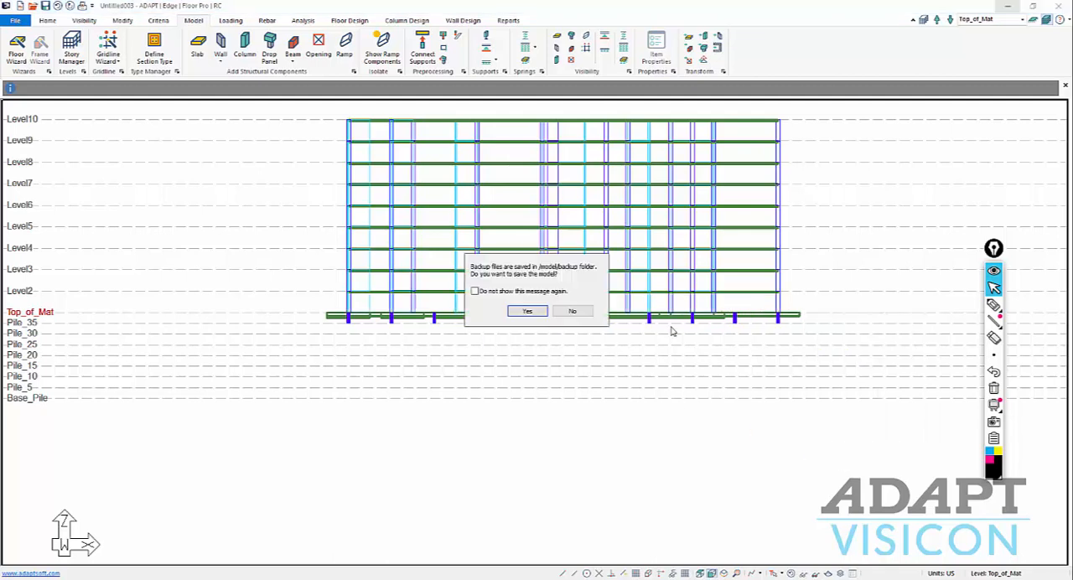
pyautogui.click(569, 312)
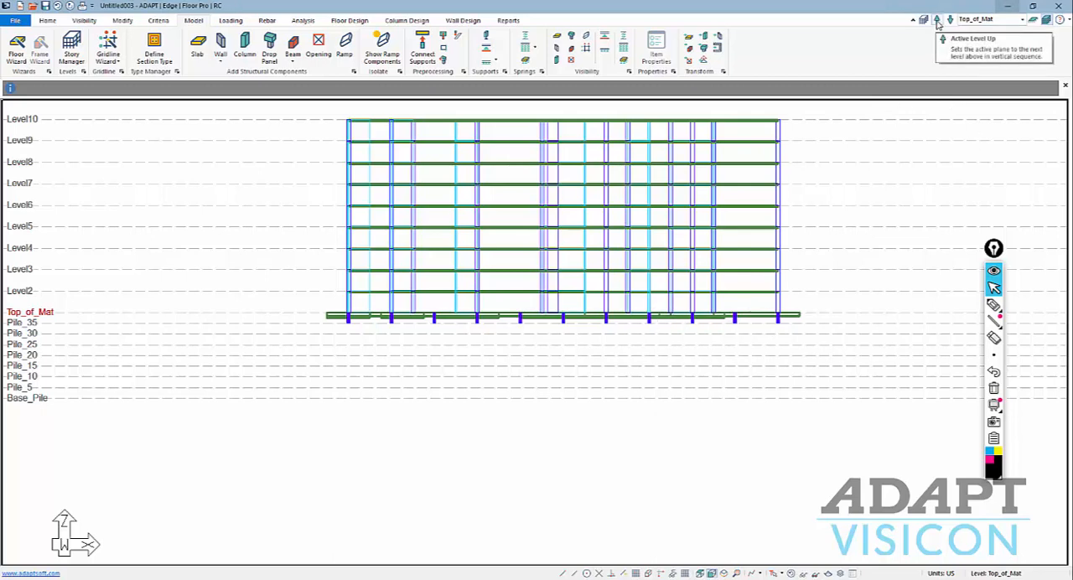
# Return to the top view in Single-Level Mode and make Pile_35 the active level.
pyautogui.click(708, 574)
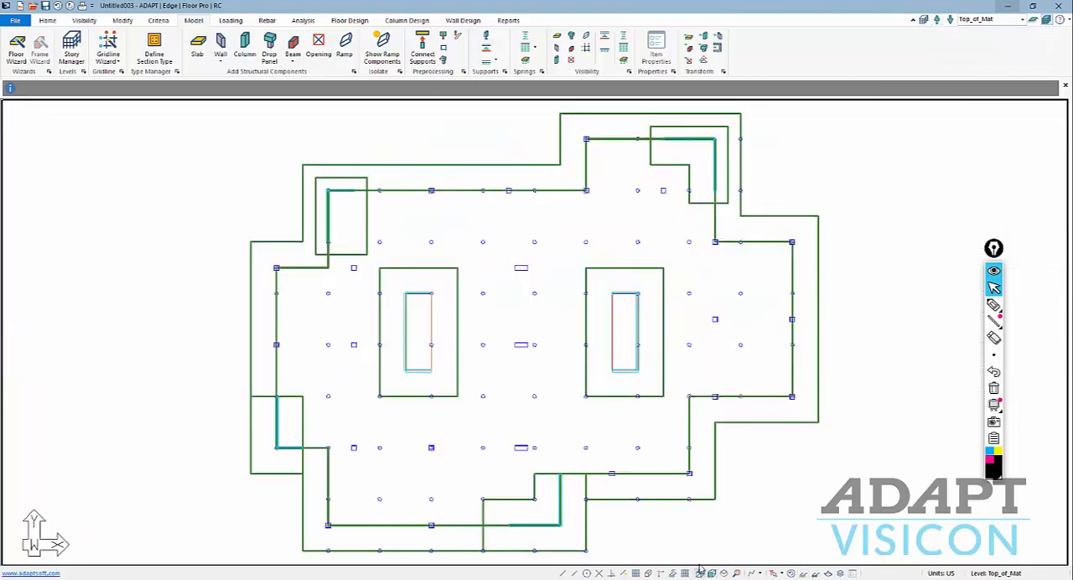
pyautogui.click(1033, 23)
pyautogui.click(949, 20)
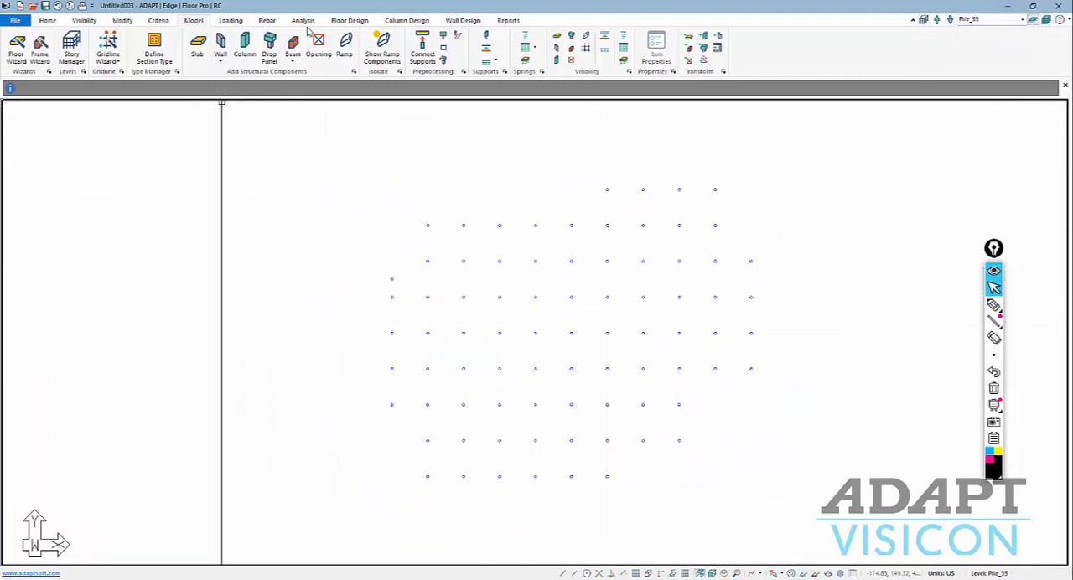
# Start a point spring and set its vertical stiffness kz to 0.
pyautogui.click(526, 36)
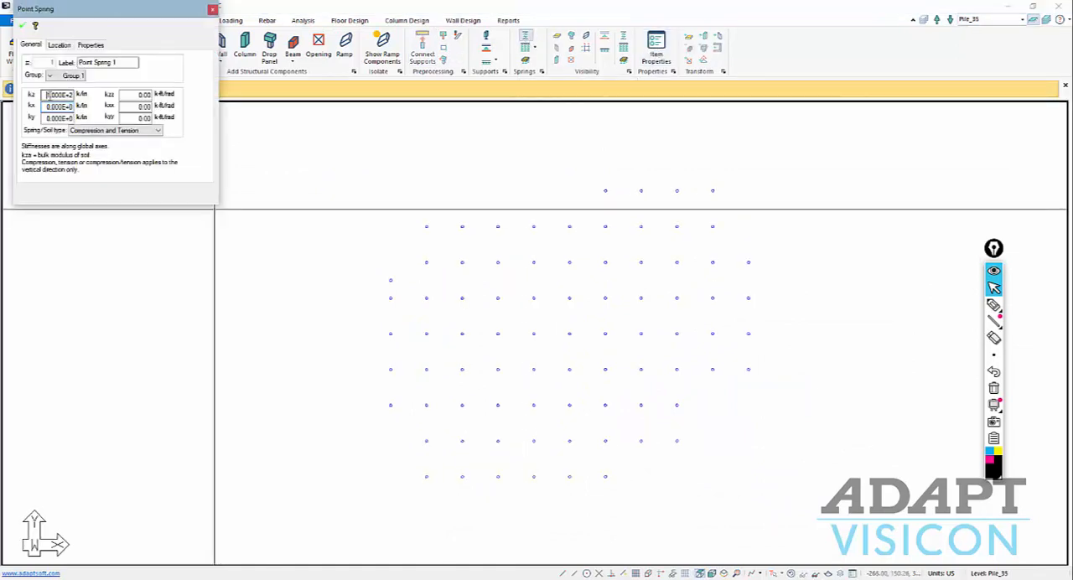
pyautogui.doubleClick(48, 94)
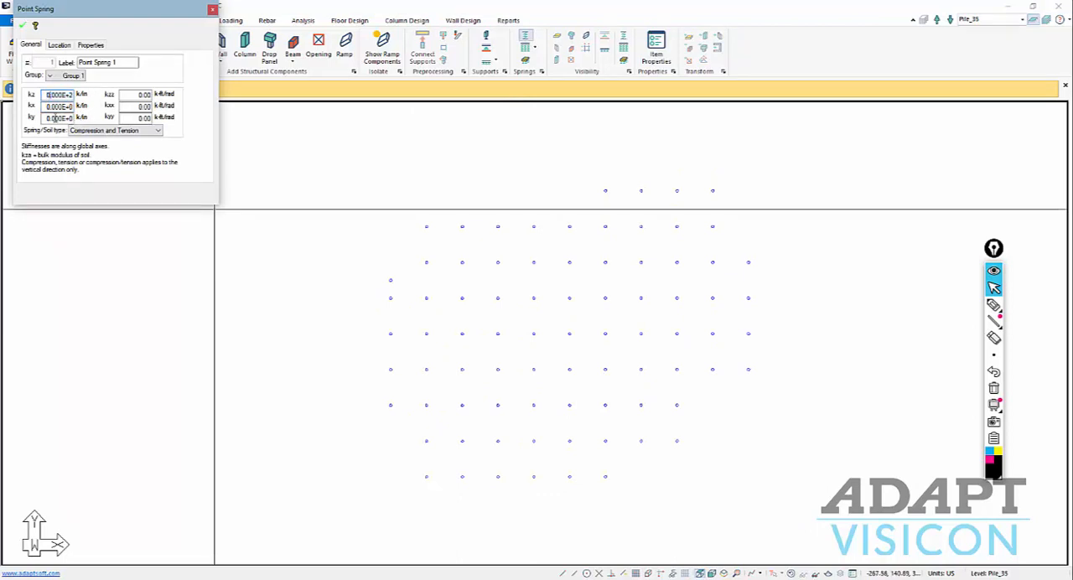
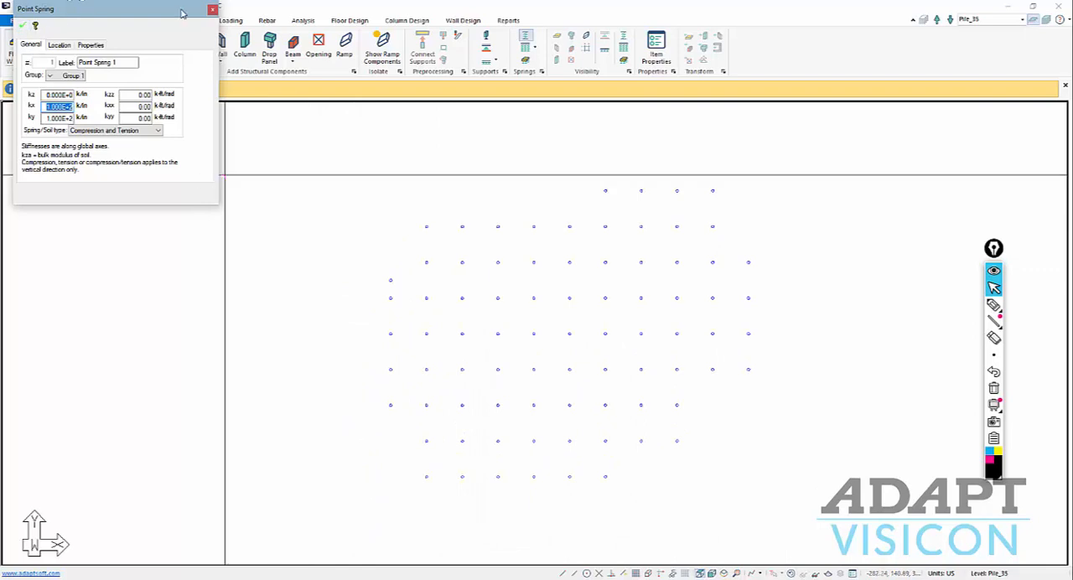
# Place point springs on the piles in the two leftmost columns of the Pile_35 level.
pyautogui.click(213, 10)
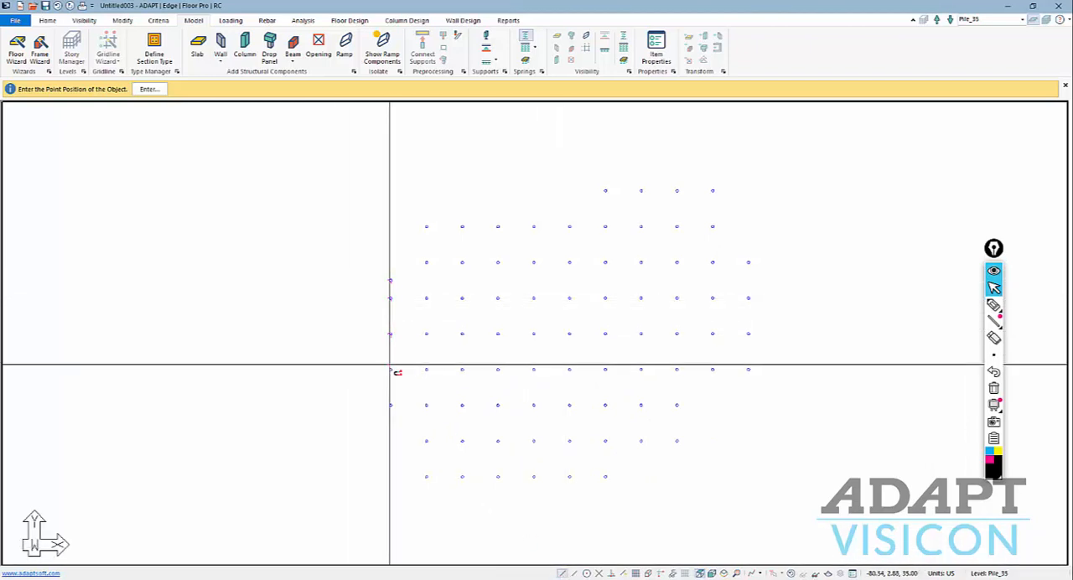
pyautogui.click(390, 369)
pyautogui.click(390, 405)
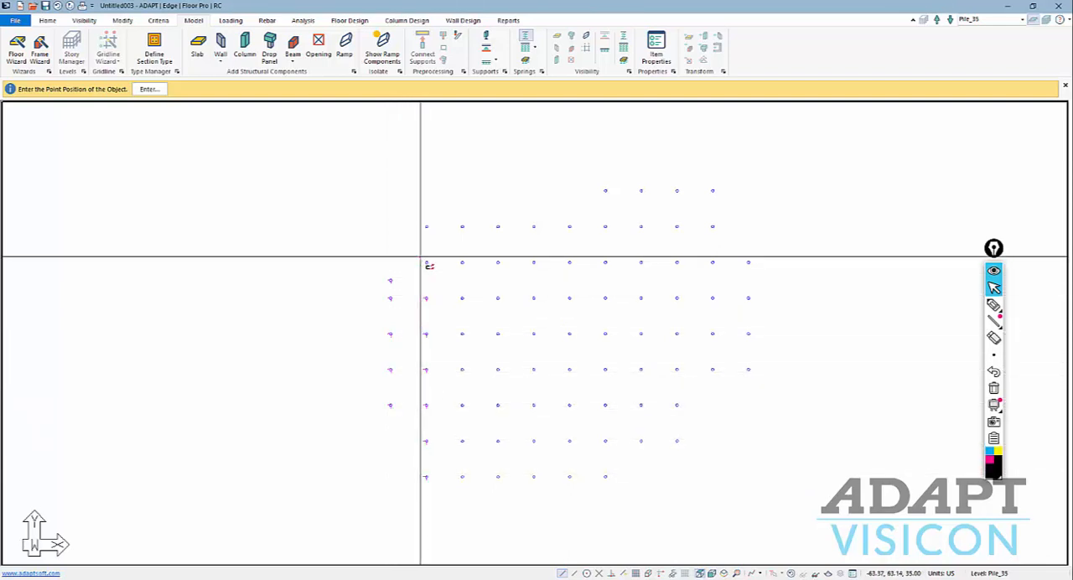
pyautogui.click(425, 227)
pyautogui.press('Escape')
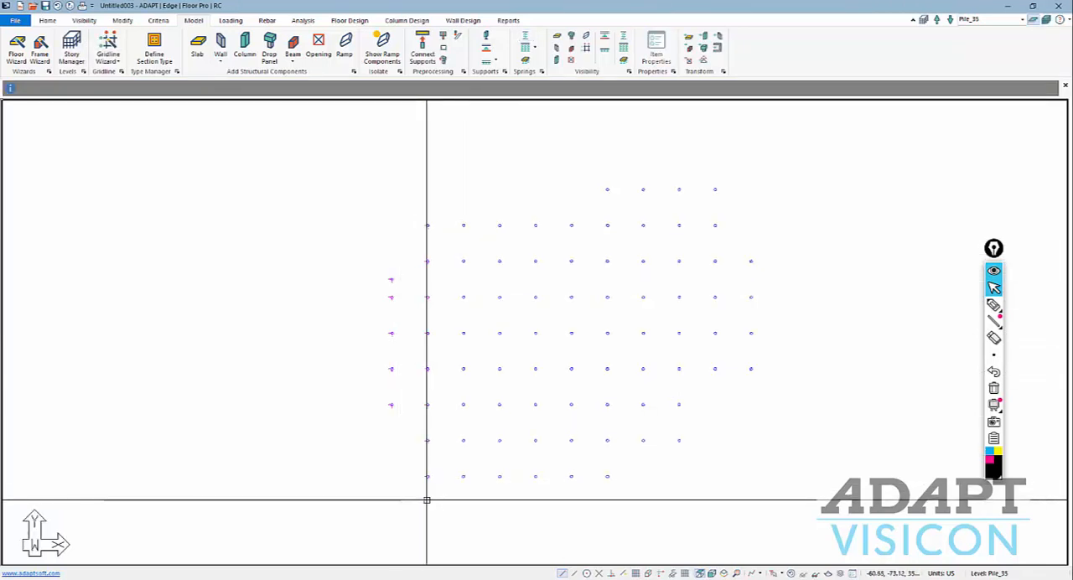
# Copy the second column's point springs onto each successive pile column up to the one before the rightmost.
pyautogui.moveTo(427, 501); pyautogui.dragTo(400, 209)
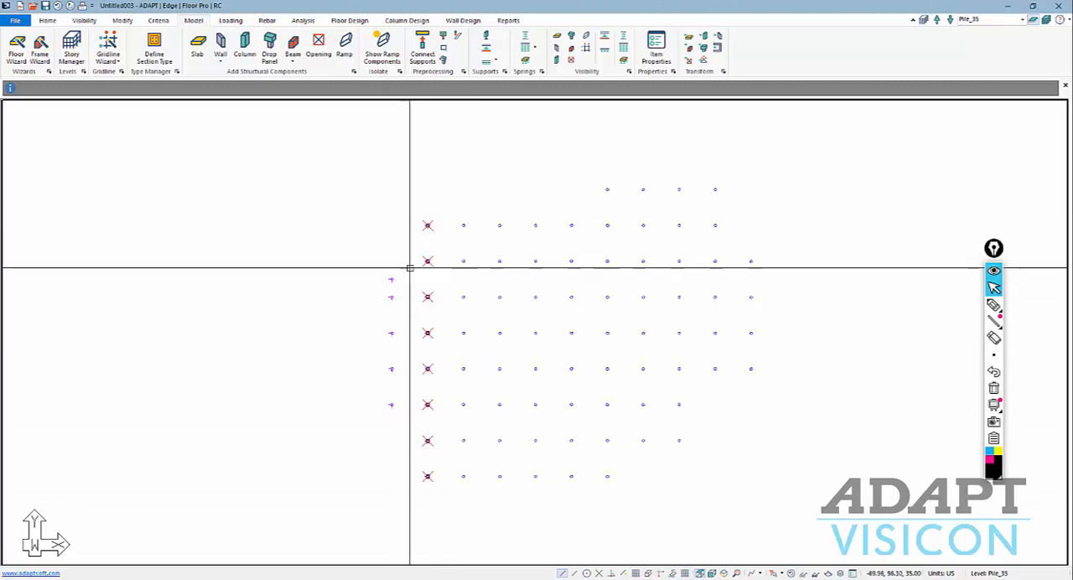
pyautogui.scroll(10, 410, 267)
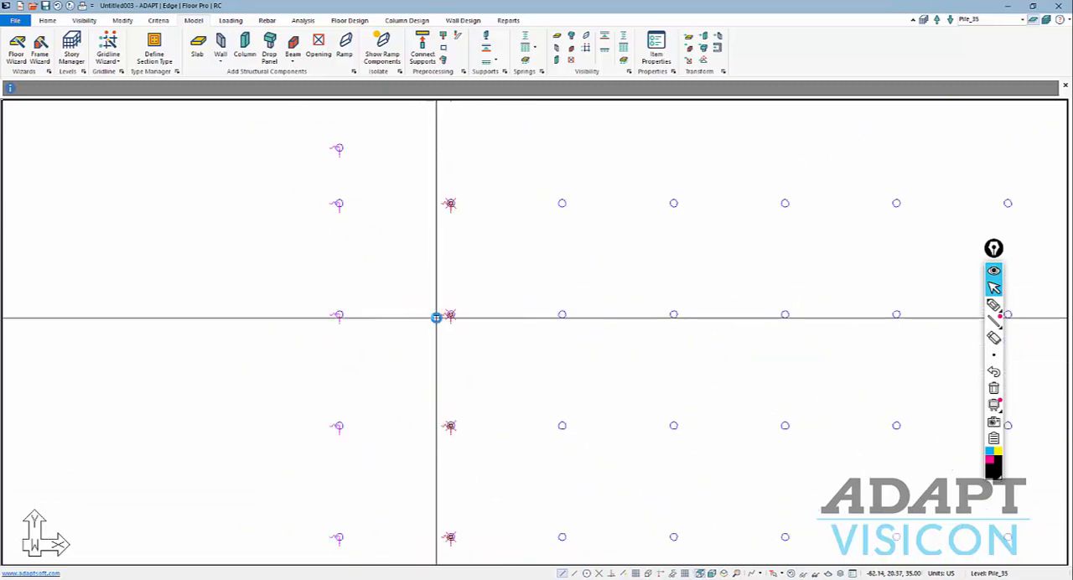
pyautogui.scroll(-10, 436, 317)
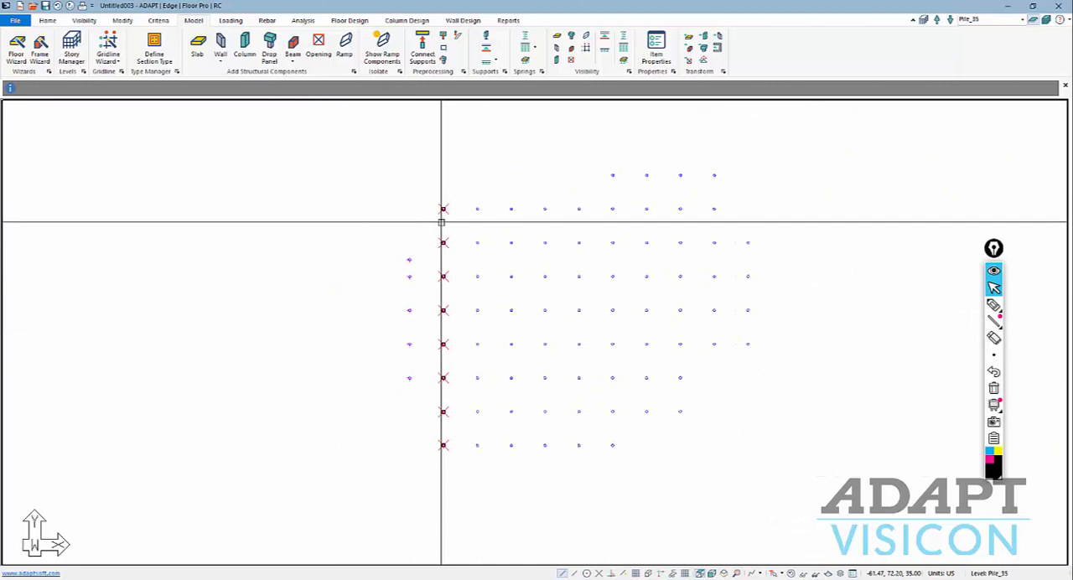
pyautogui.press('m')
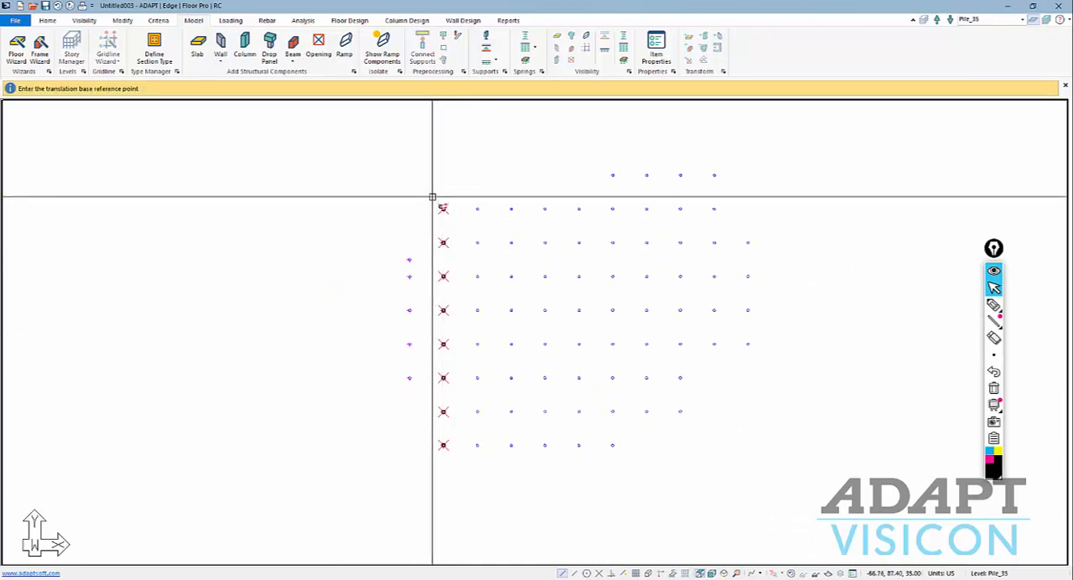
pyautogui.click(444, 209)
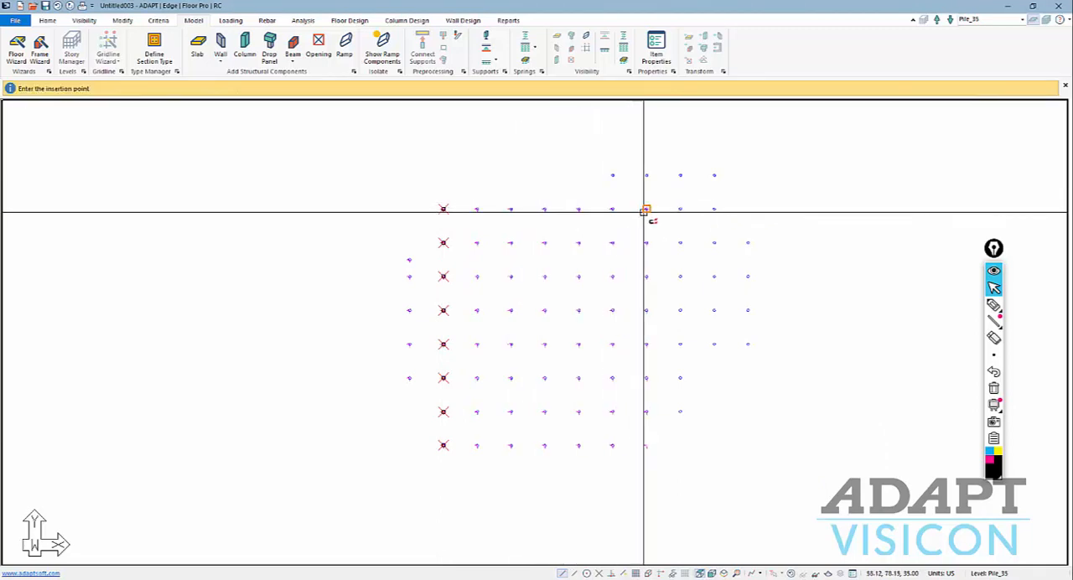
pyautogui.click(714, 209)
# Delete the copied springs without piles at the lower-right corner and place point springs on the remaining top-row and rightmost-column piles.
pyautogui.moveTo(730, 456); pyautogui.dragTo(706, 375)
pyautogui.press('Delete')
pyautogui.scroll(4, 696, 457)
pyautogui.moveTo(702, 451); pyautogui.dragTo(634, 433)
pyautogui.press('Delete')
pyautogui.scroll(-5, 649, 493)
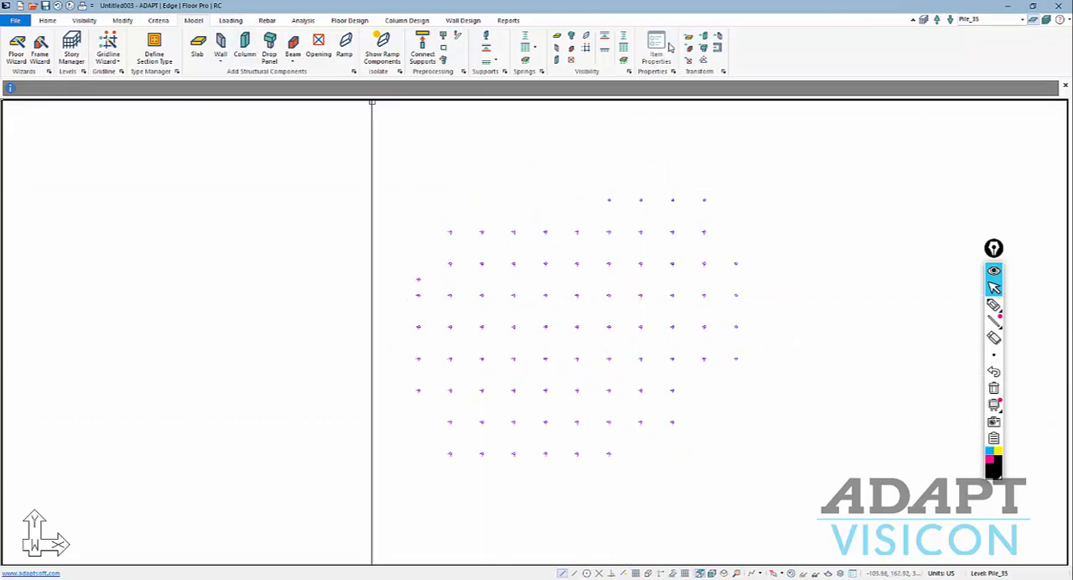
pyautogui.click(525, 38)
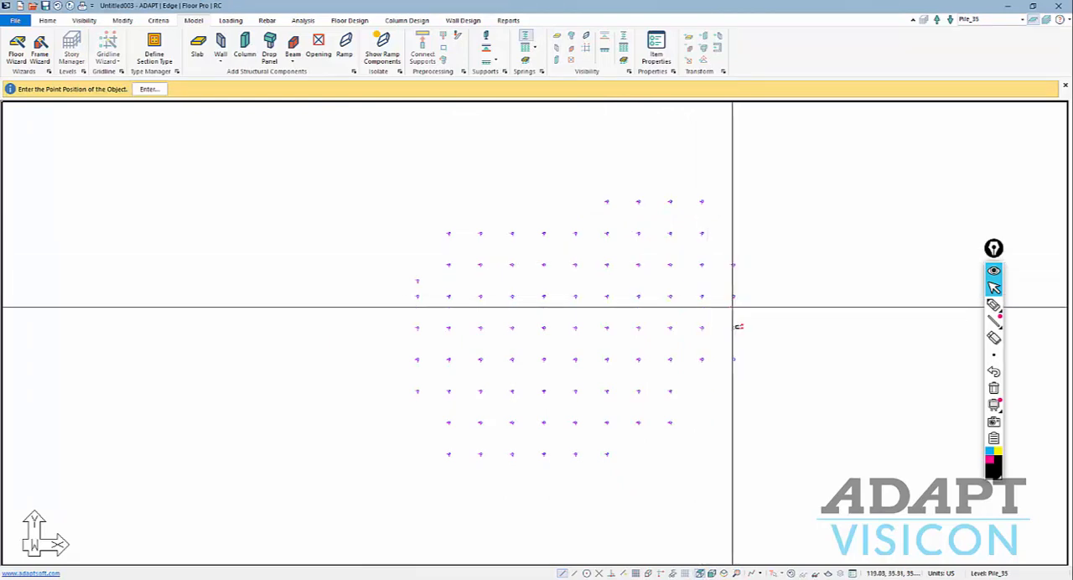
pyautogui.press('Escape')
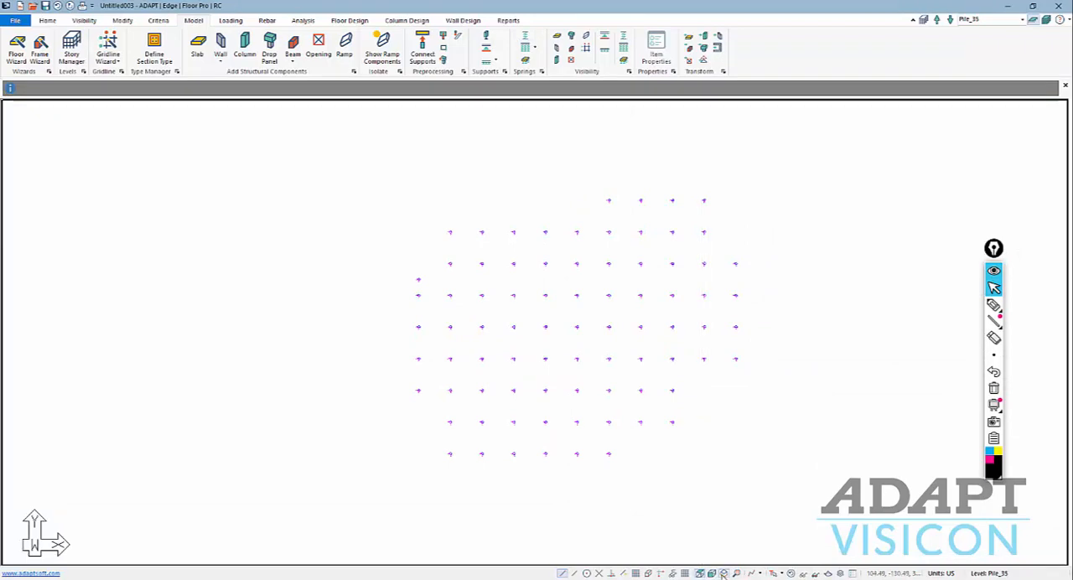
# Select all the point springs in isometric view and copy them vertically down to the existing pile levels.
pyautogui.click(725, 573)
pyautogui.scroll(4, 451, 338)
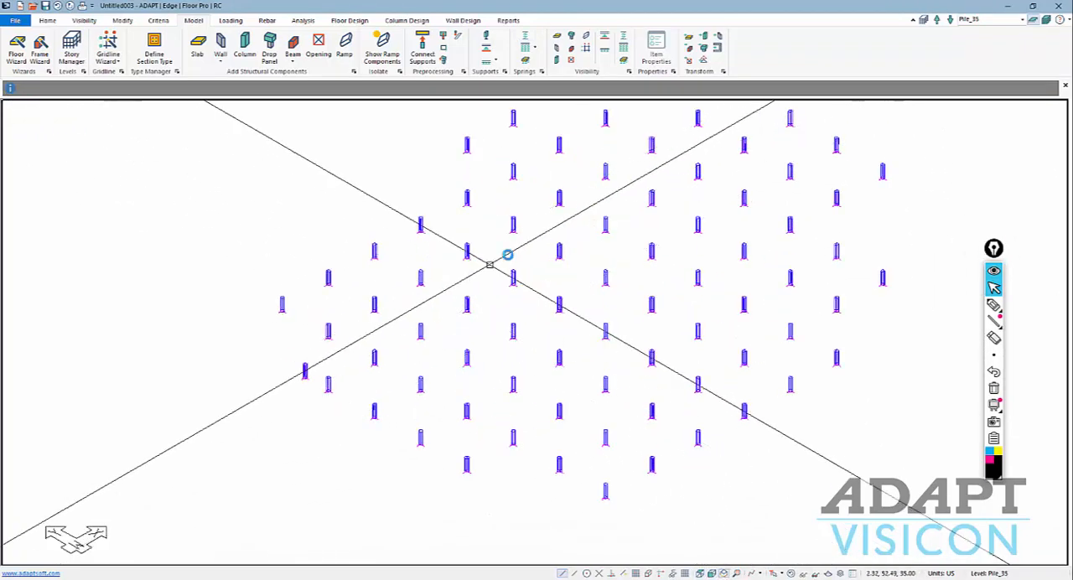
pyautogui.scroll(-3, 467, 393)
pyautogui.scroll(-2, 447, 338)
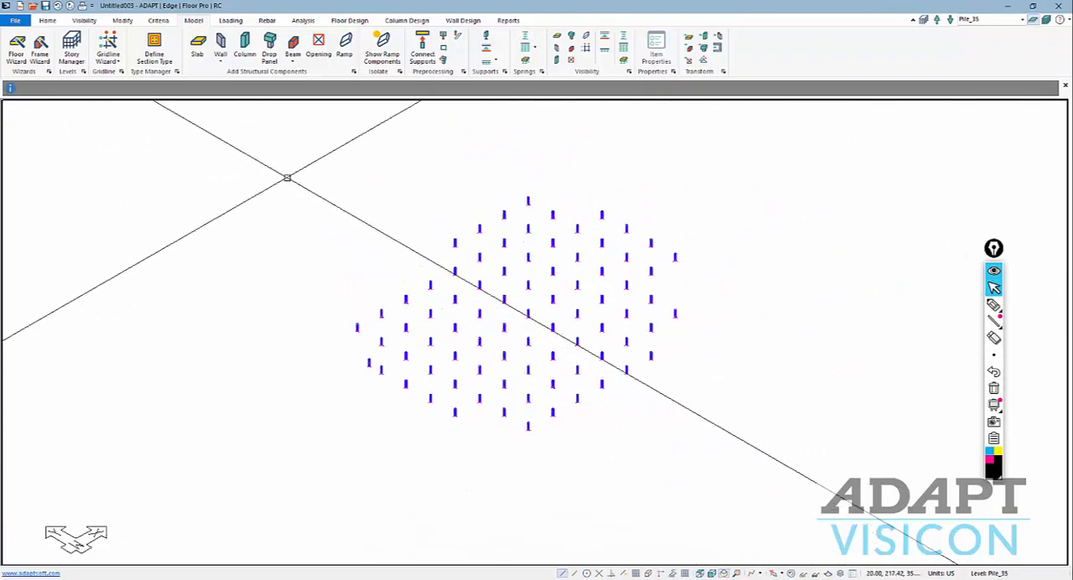
pyautogui.moveTo(288, 180); pyautogui.dragTo(748, 486)
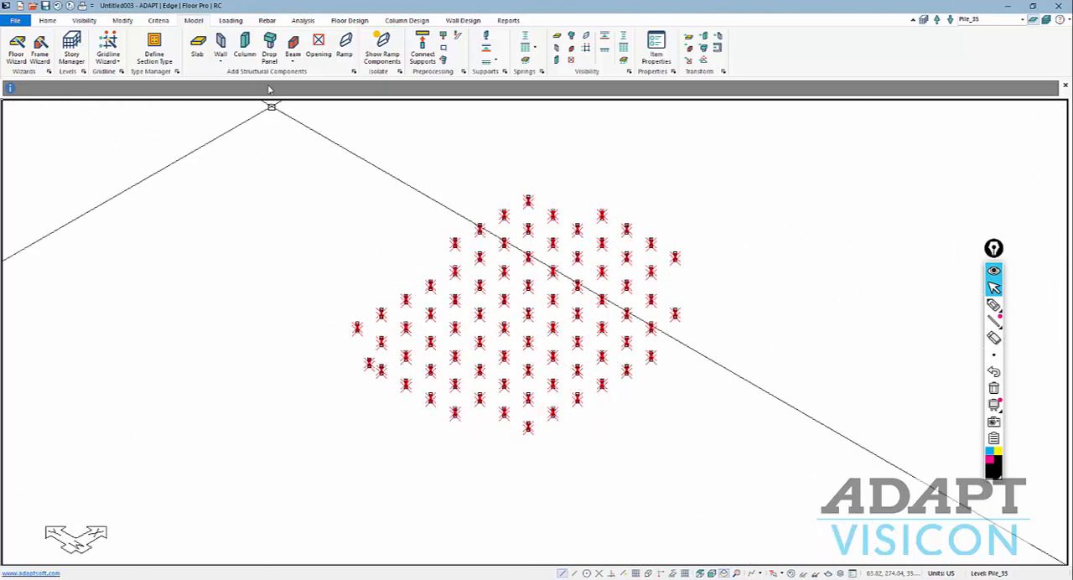
pyautogui.click(122, 21)
pyautogui.click(290, 46)
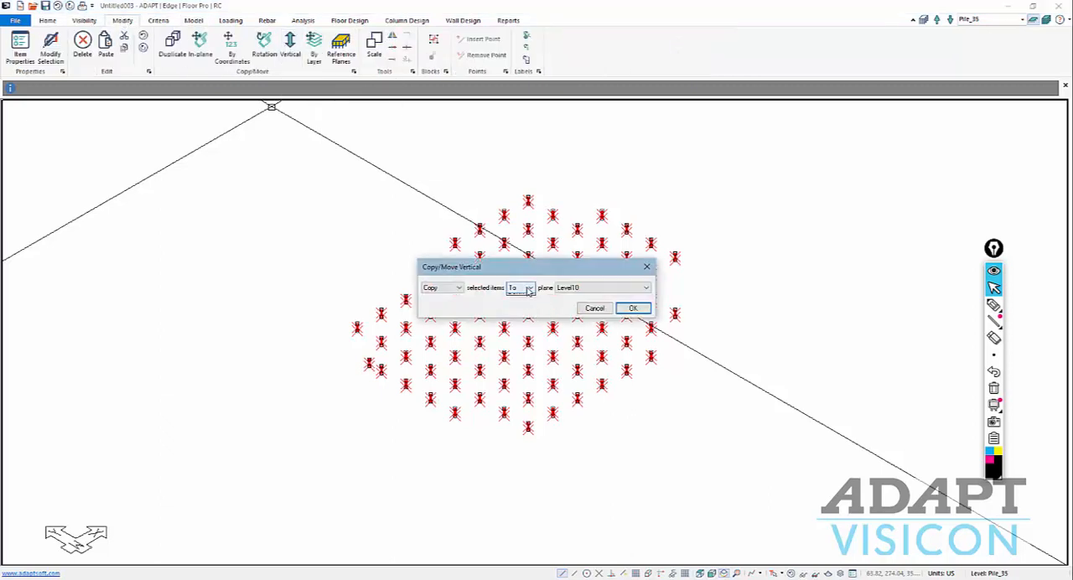
pyautogui.click(529, 289)
pyautogui.click(516, 315)
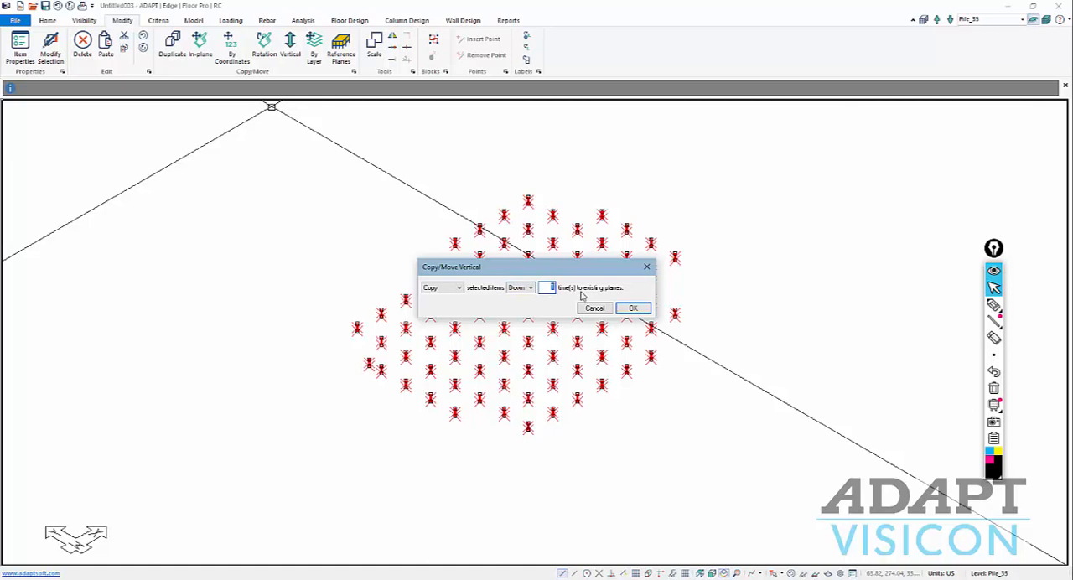
pyautogui.click(633, 309)
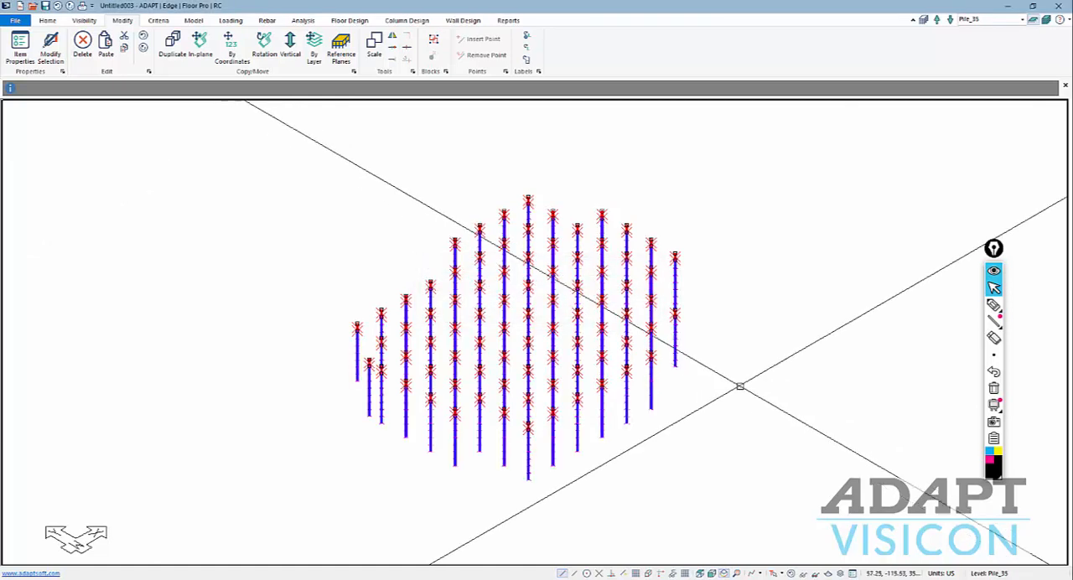
# Display all levels and examine in elevation the springs along the piles and the piles' connection to the mat.
pyautogui.click(1046, 20)
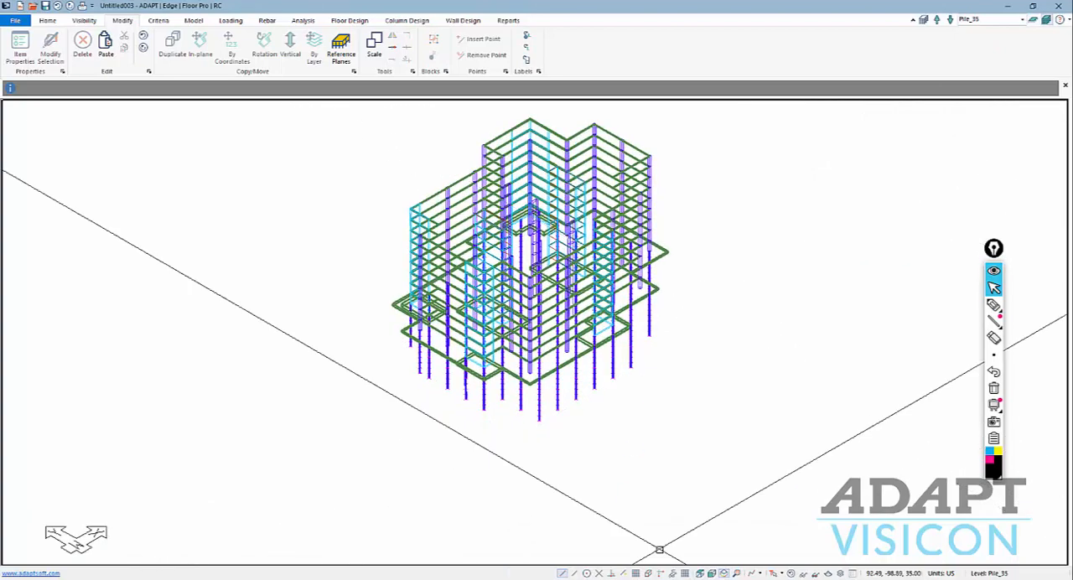
pyautogui.moveTo(646, 503); pyautogui.dragTo(670, 408, button='middle')
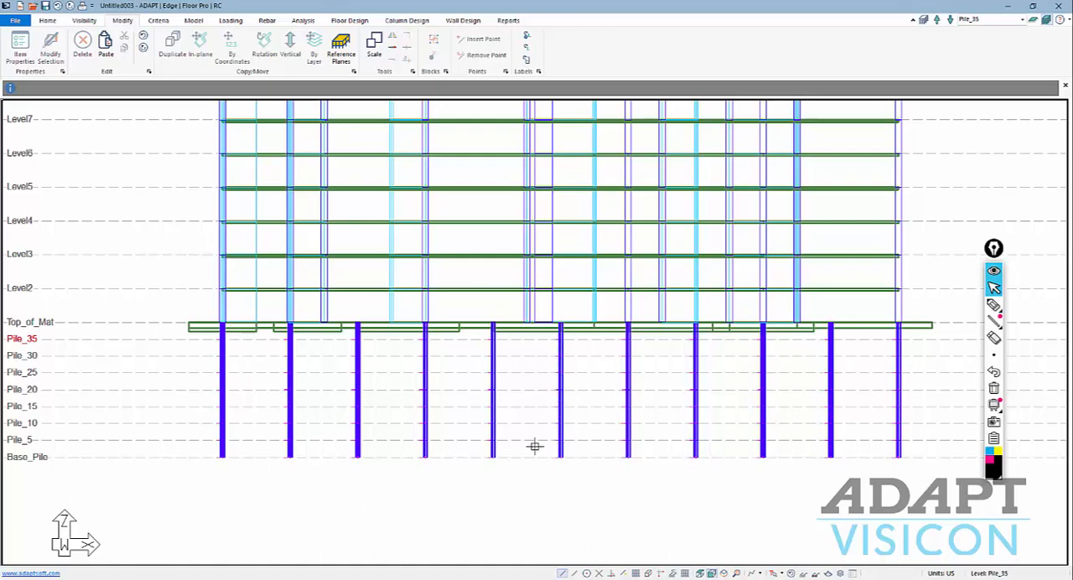
pyautogui.scroll(-3, 408, 476)
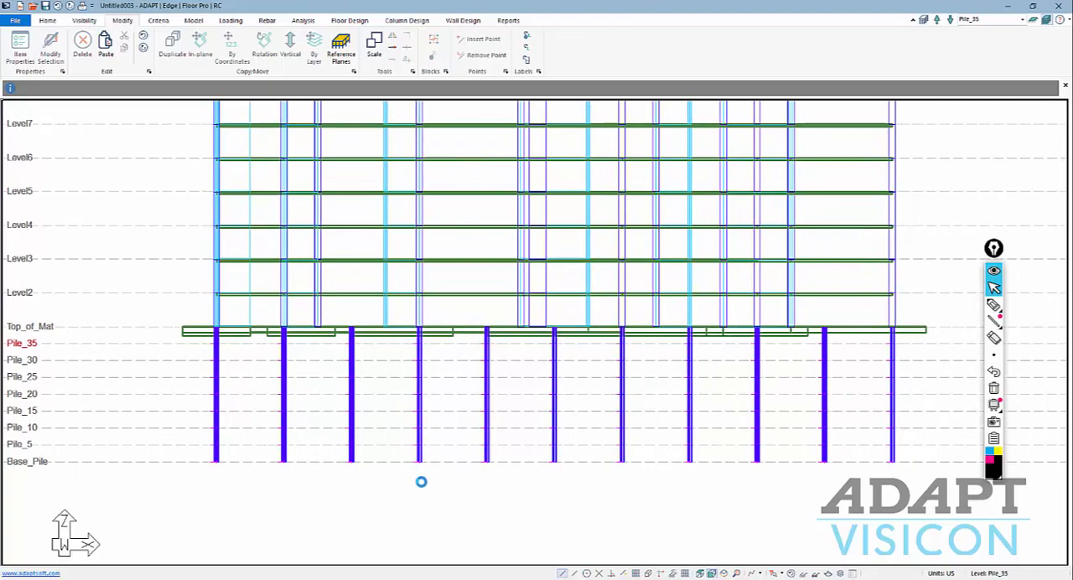
pyautogui.scroll(-2, 502, 518)
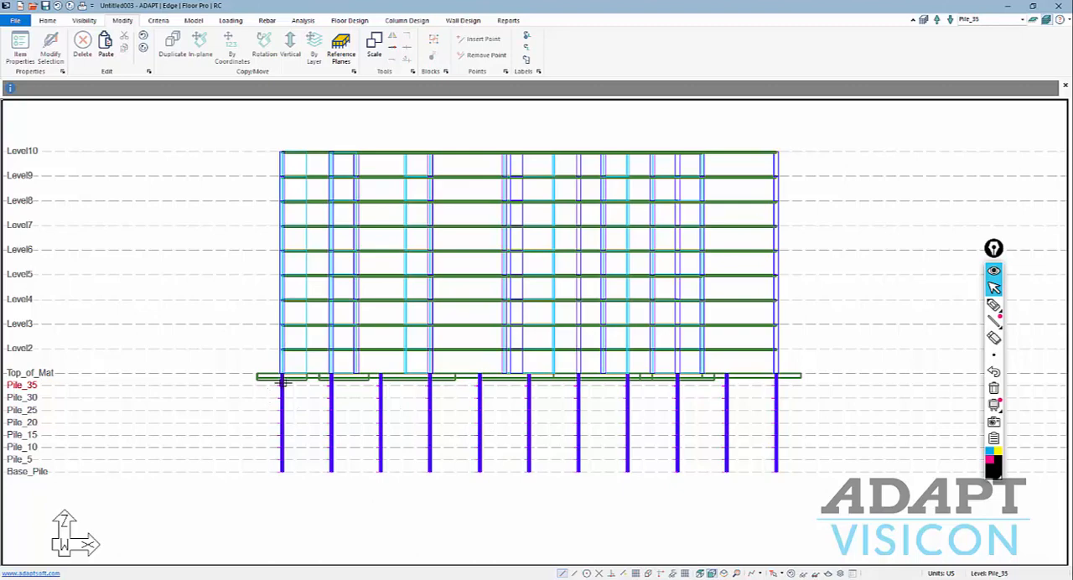
pyautogui.scroll(6, 273, 401)
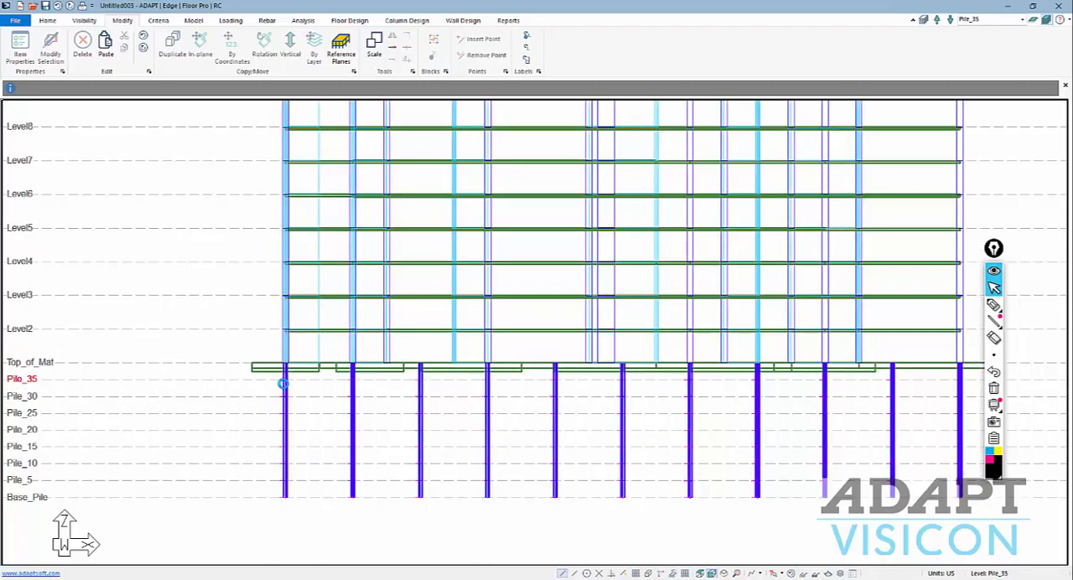
pyautogui.scroll(-4, 279, 350)
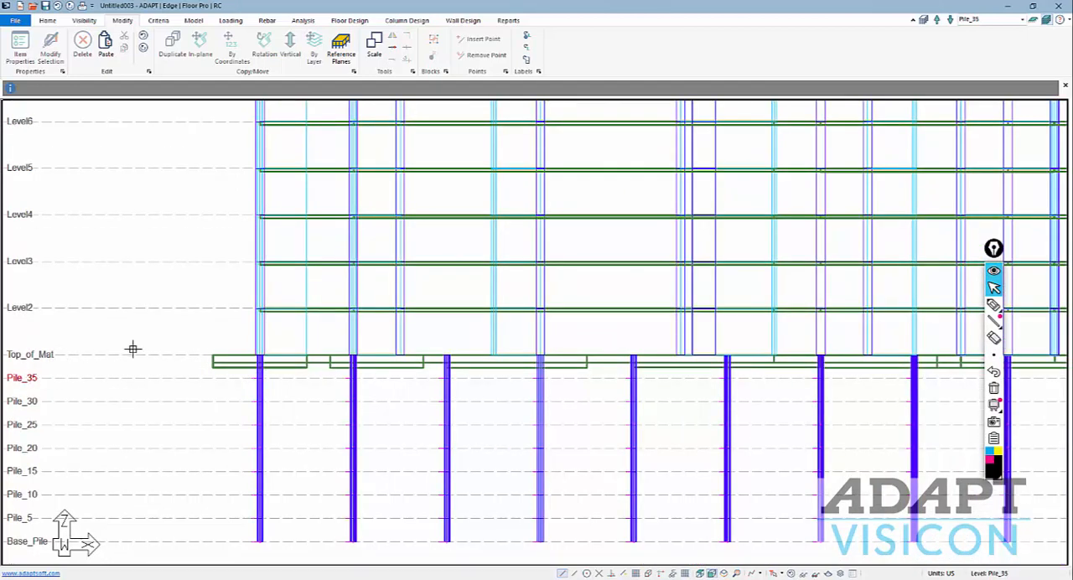
pyautogui.scroll(-2, 206, 386)
# Return to Single-Level Mode, make Top_of_Mat the active level, and select all the piles directly below it.
pyautogui.click(1034, 23)
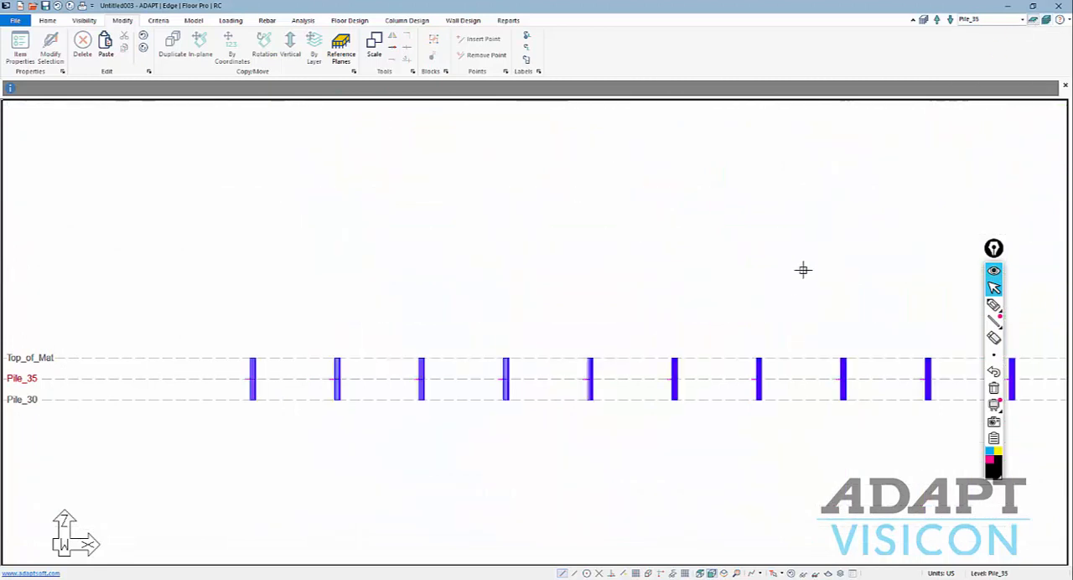
pyautogui.click(951, 19)
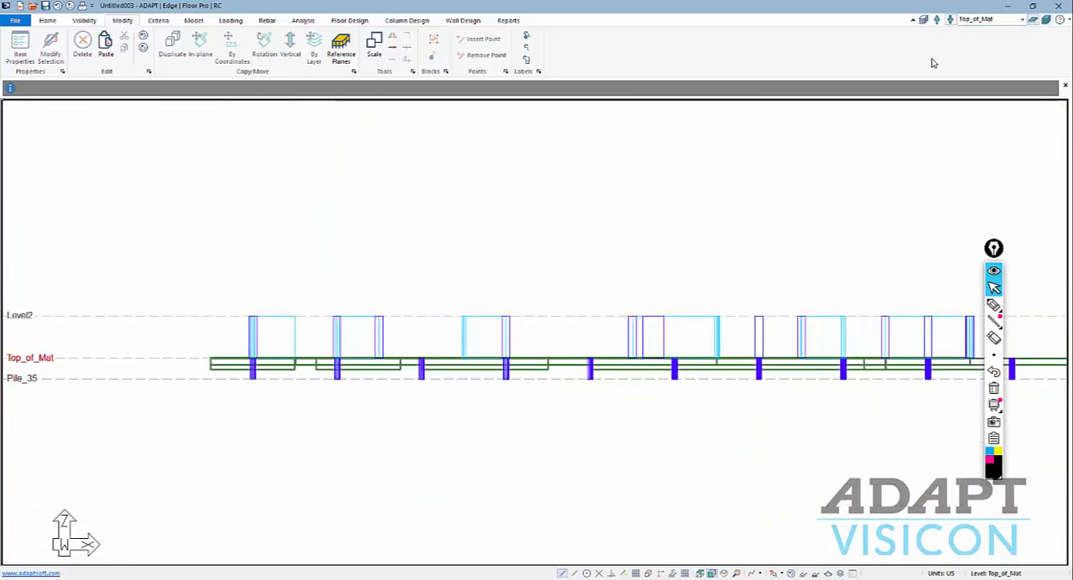
pyautogui.moveTo(890, 192); pyautogui.dragTo(726, 173, button='middle')
pyautogui.scroll(-4, 831, 354)
pyautogui.moveTo(930, 358); pyautogui.dragTo(201, 357)
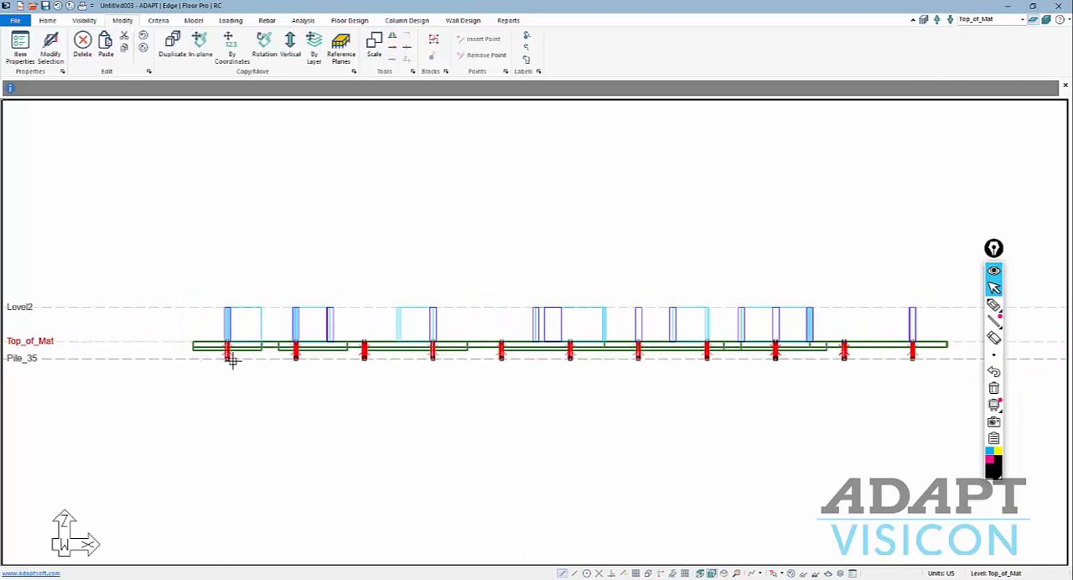
# Set the top X offset of the selected piles to 24 in.
pyautogui.click(50, 47)
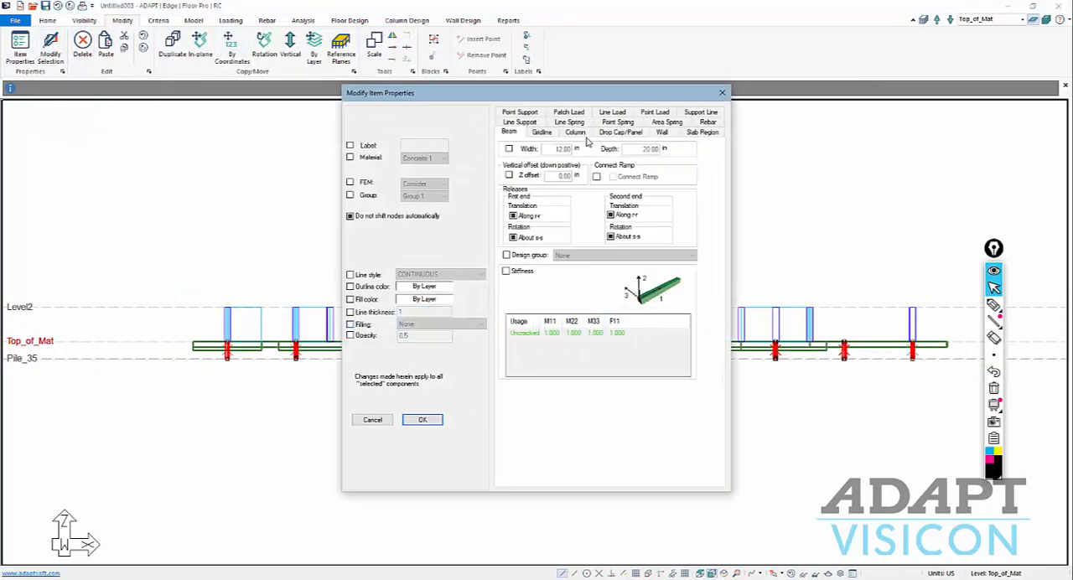
pyautogui.click(576, 134)
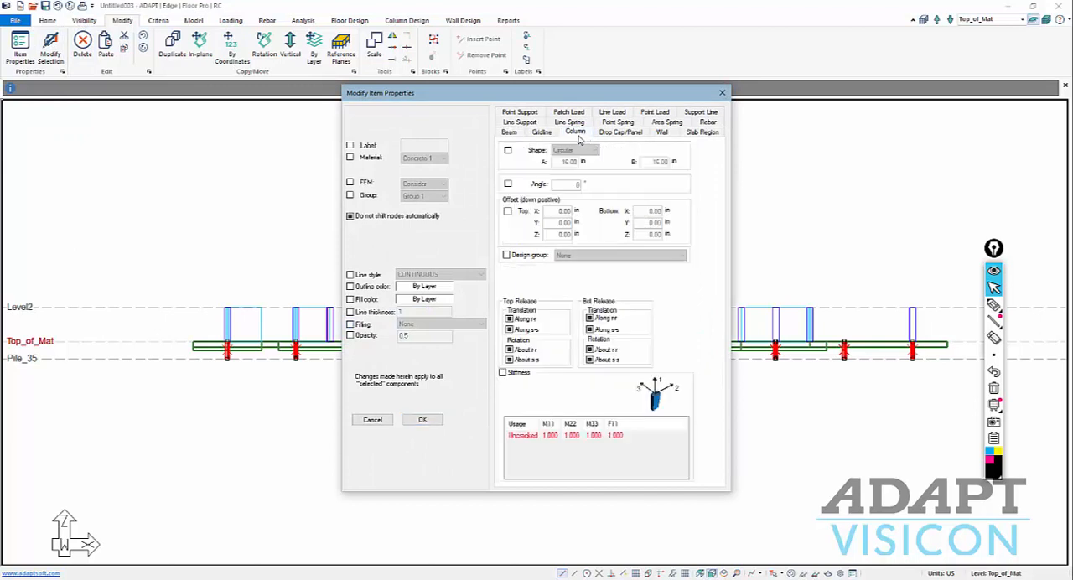
pyautogui.click(507, 212)
pyautogui.click(545, 212)
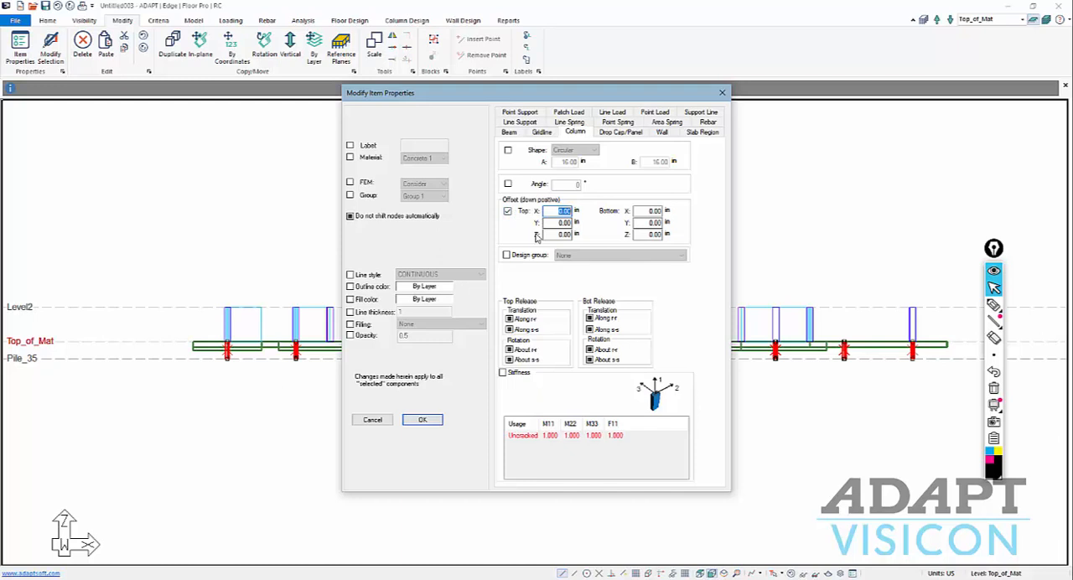
pyautogui.write('24.00')
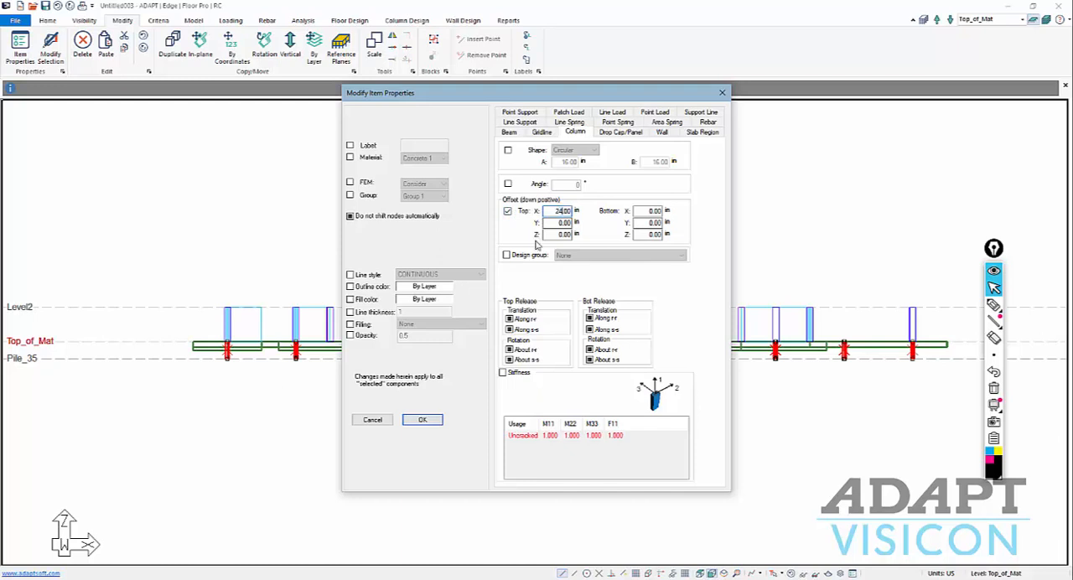
pyautogui.click(423, 419)
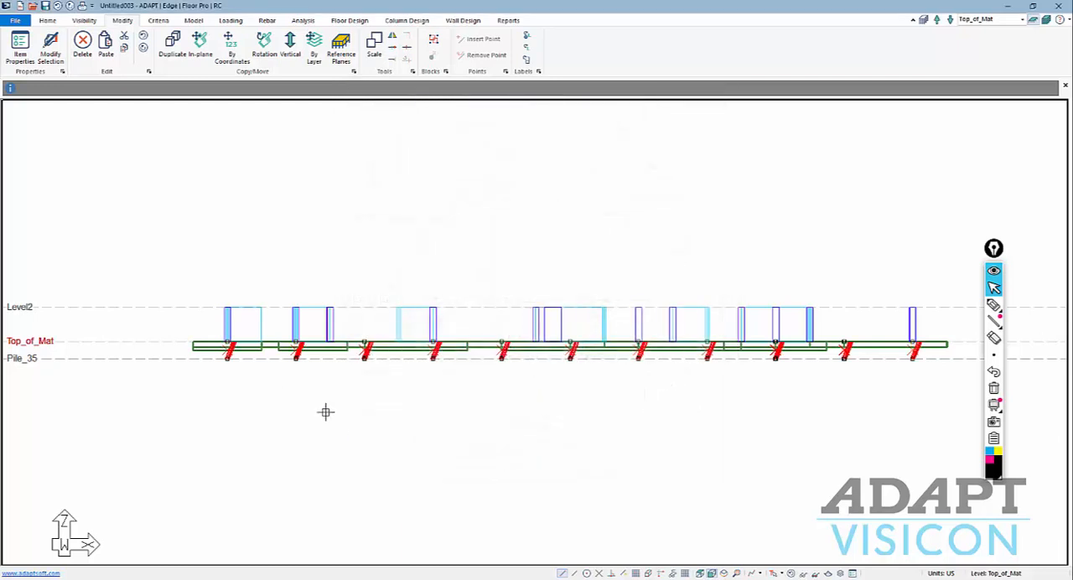
# Set the selected piles' top offset to 0 in for X and 24 in for Z.
pyautogui.click(52, 52)
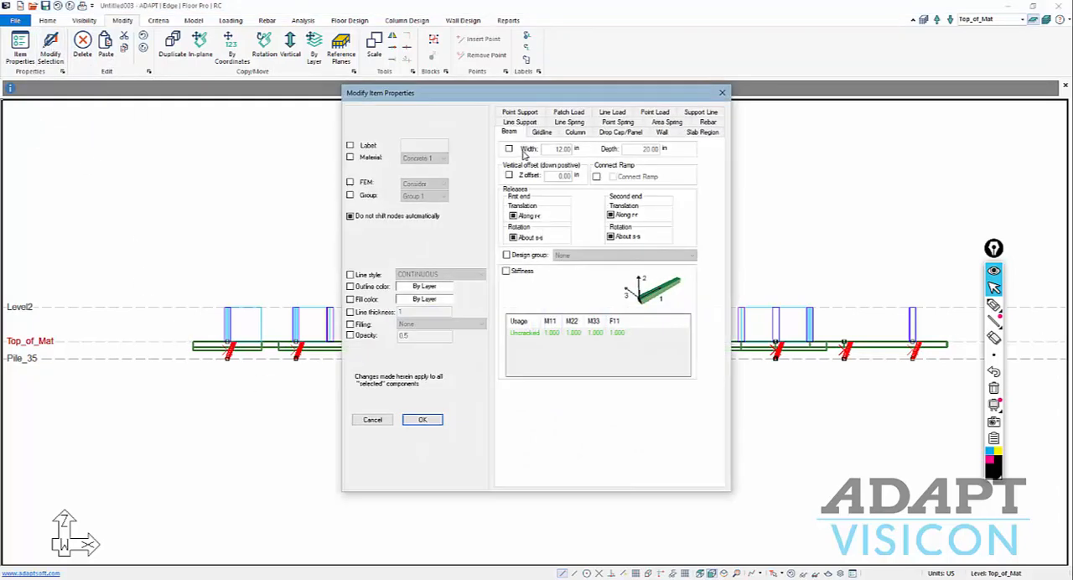
pyautogui.click(572, 132)
pyautogui.click(512, 212)
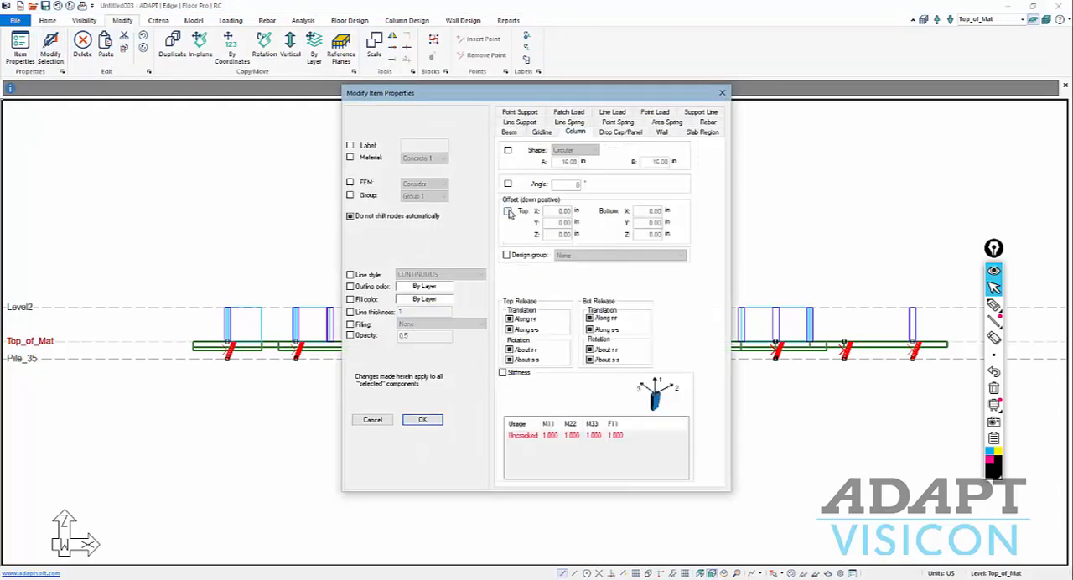
pyautogui.doubleClick(559, 210)
pyautogui.doubleClick(551, 235)
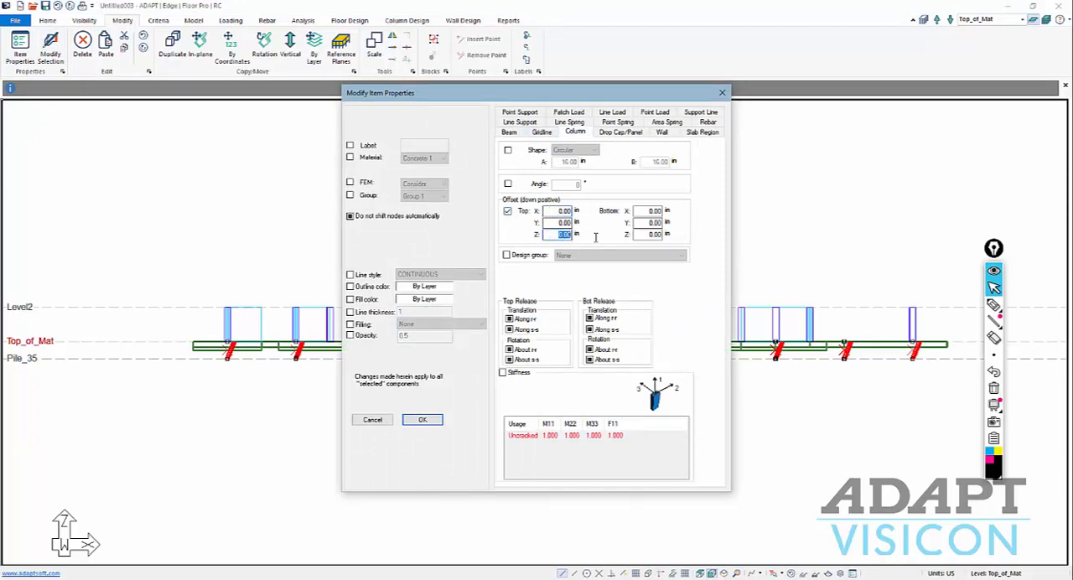
pyautogui.click(423, 420)
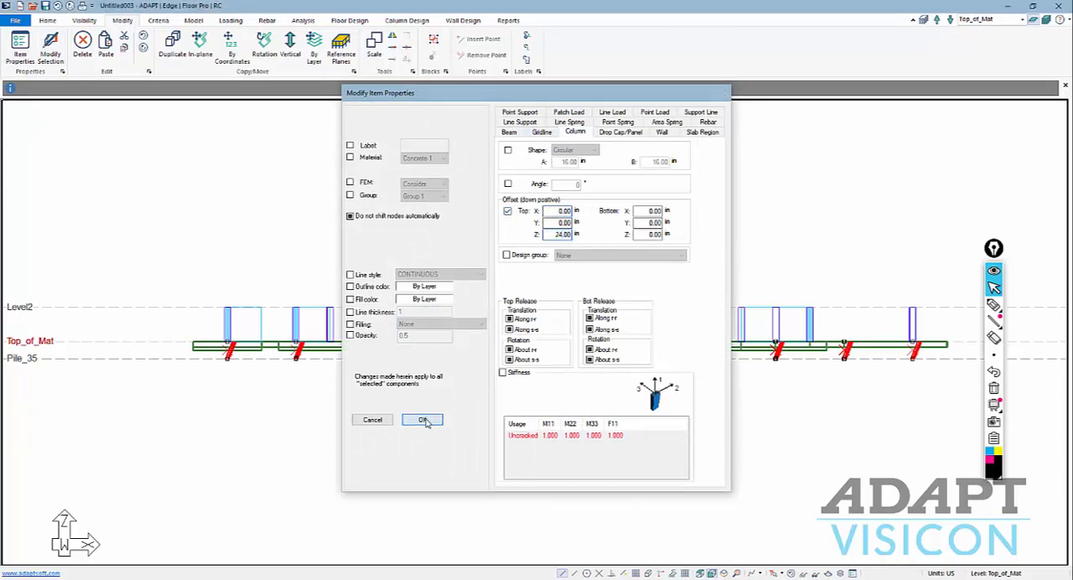
# Display all levels and examine in elevation and isometric views how the offset pile tops meet the mat.
pyautogui.scroll(3, 335, 381)
pyautogui.scroll(-2, 310, 301)
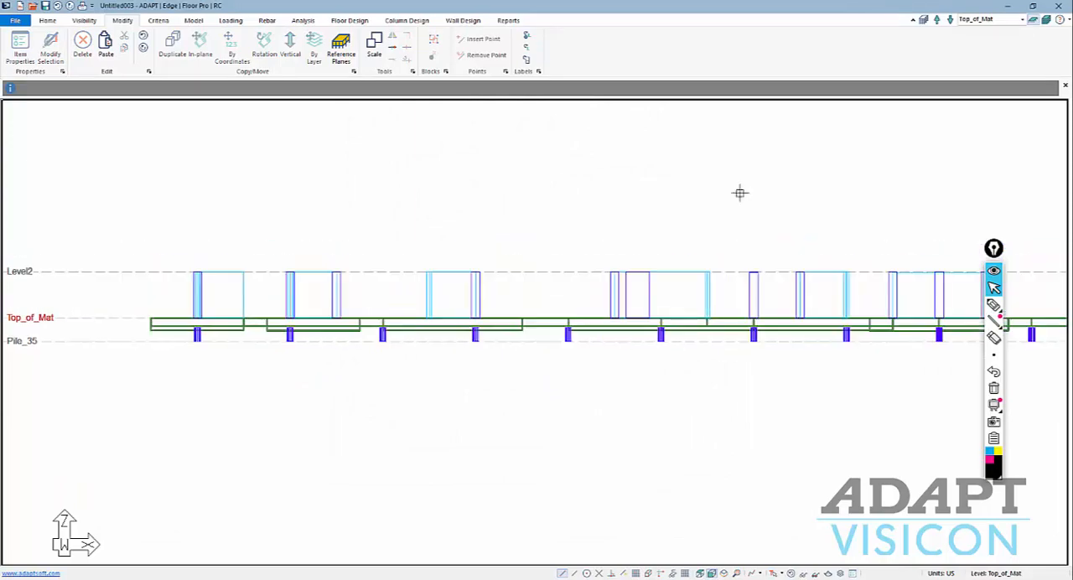
pyautogui.scroll(4, 650, 255)
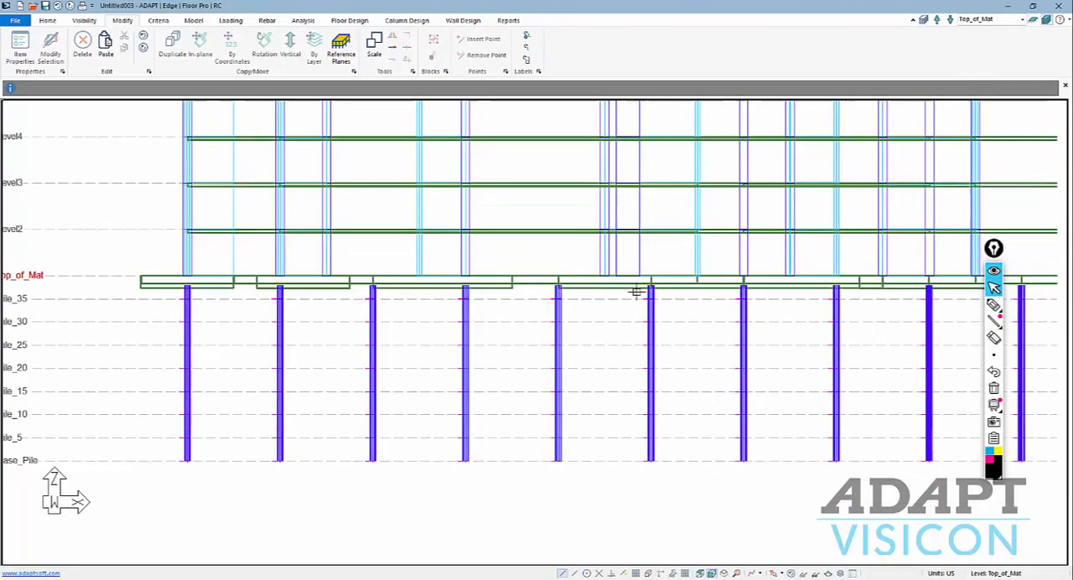
pyautogui.scroll(2, 657, 256)
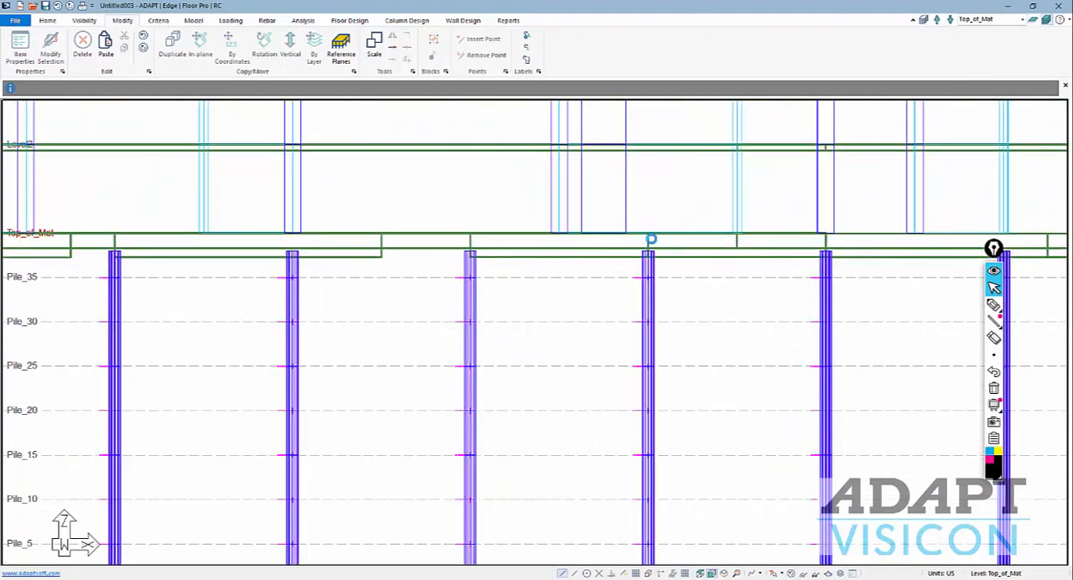
pyautogui.scroll(-3, 618, 309)
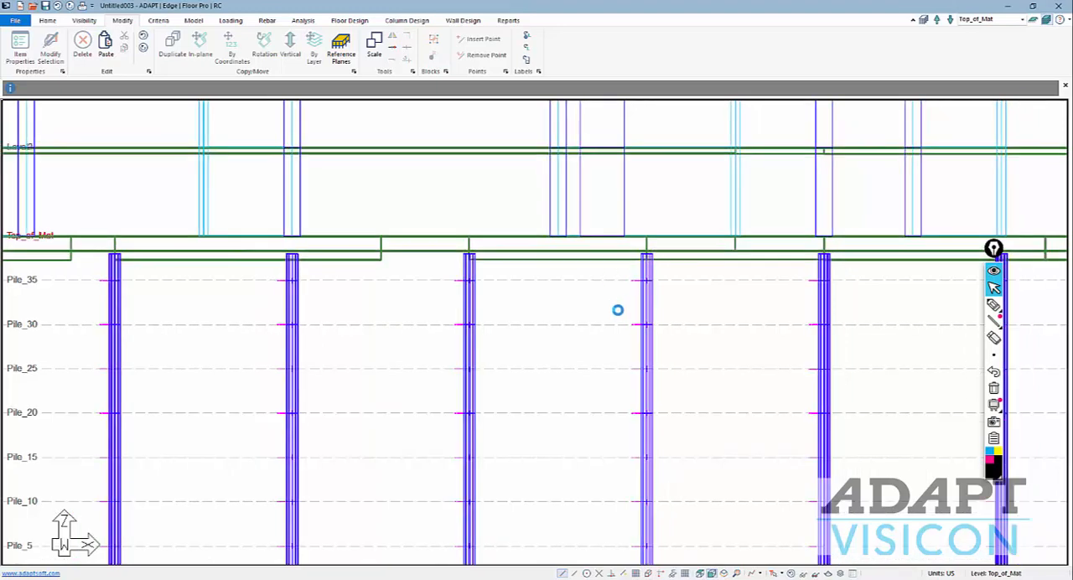
pyautogui.scroll(-5, 560, 313)
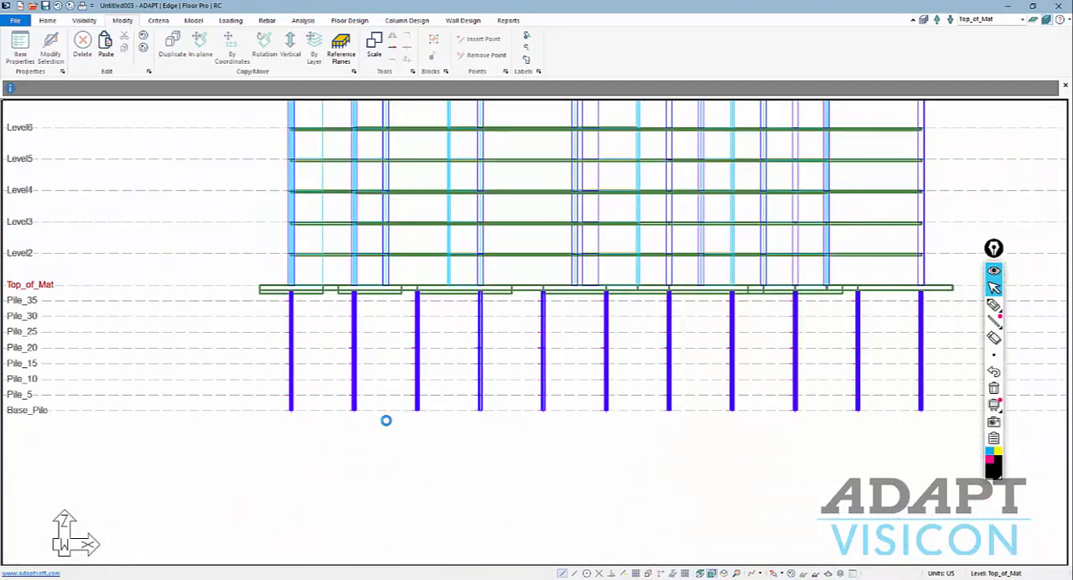
pyautogui.click(723, 574)
pyautogui.scroll(2, 549, 413)
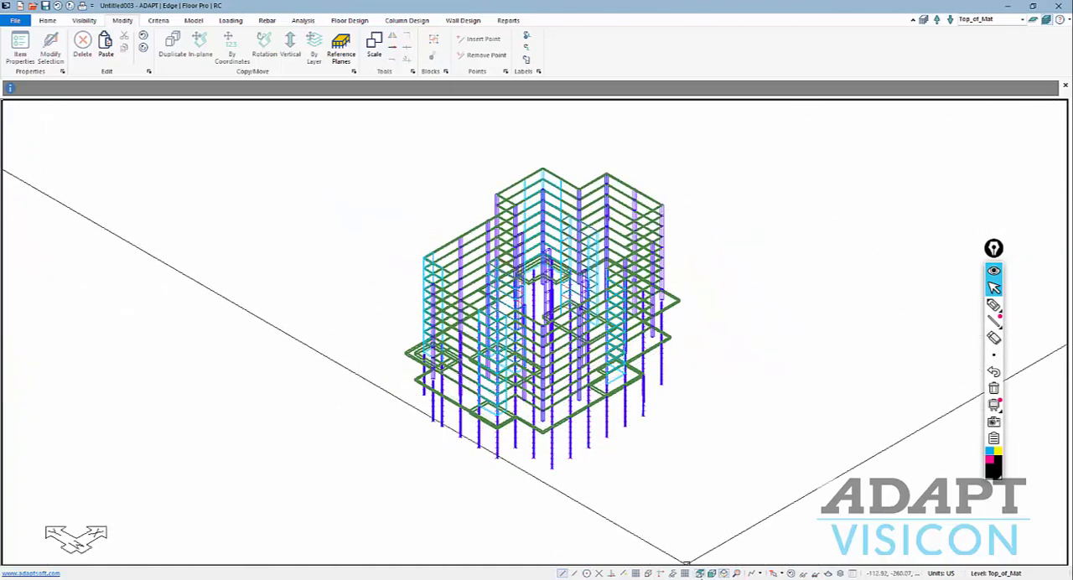
pyautogui.click(711, 573)
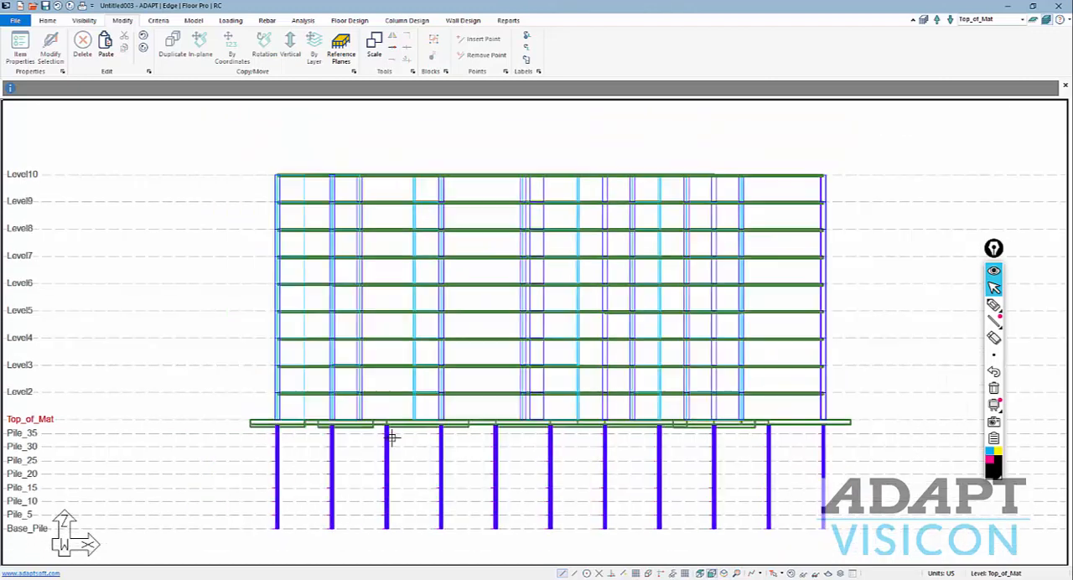
# Add a new concrete material labelled Pile.
pyautogui.click(159, 21)
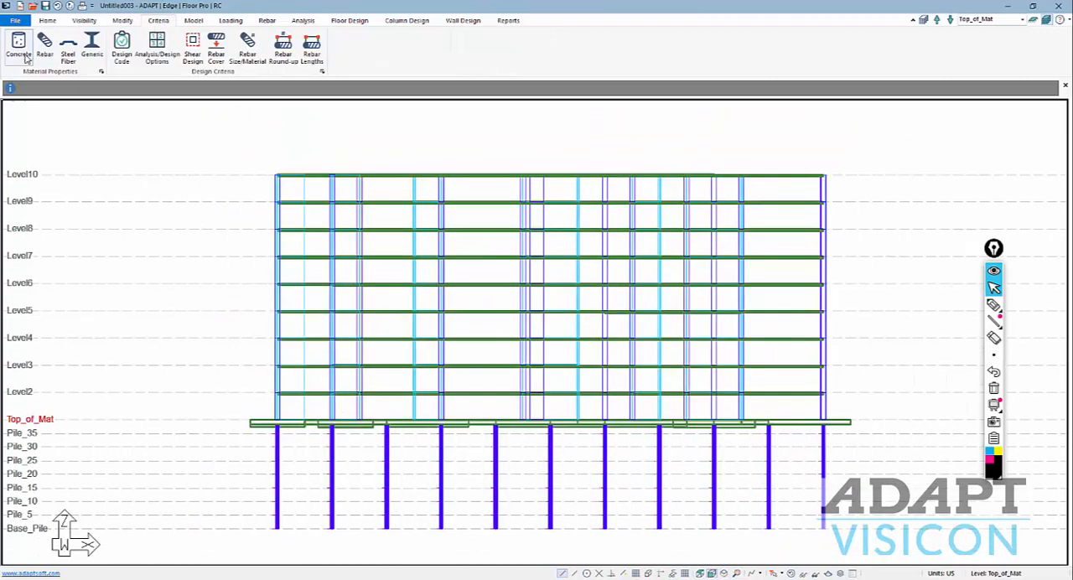
pyautogui.click(25, 55)
pyautogui.click(289, 311)
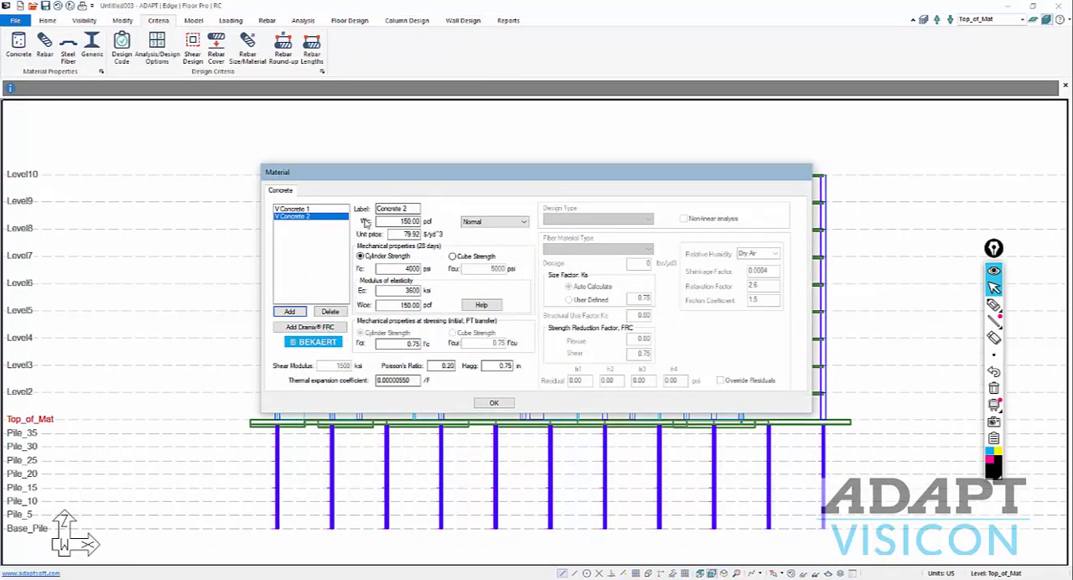
pyautogui.moveTo(413, 209); pyautogui.dragTo(253, 213)
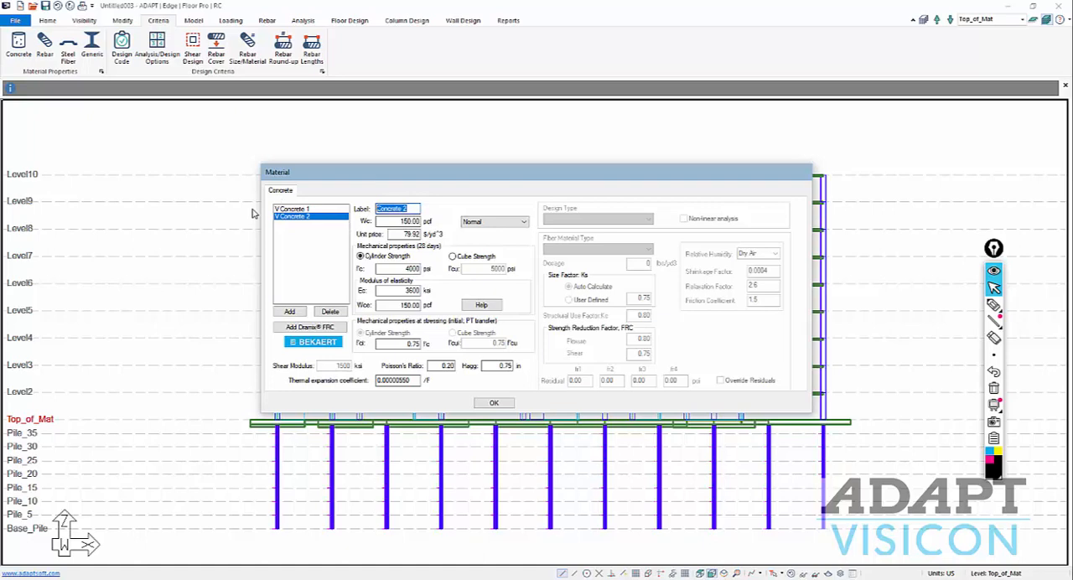
pyautogui.write('Pile')
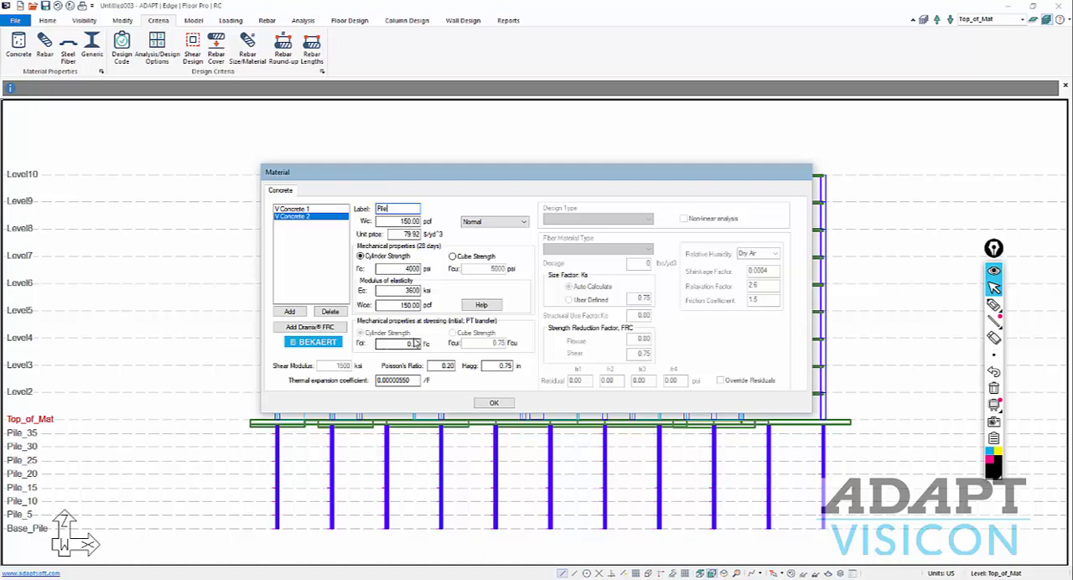
pyautogui.click(493, 404)
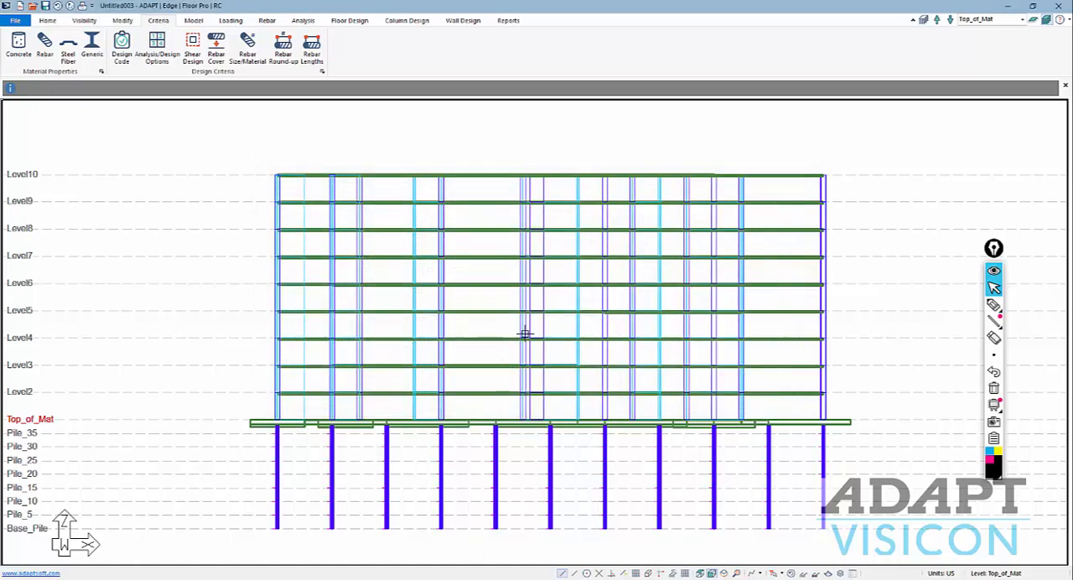
# Select all the piles below the mat down to Base_Pile and set their material to Pile.
pyautogui.scroll(-2, 525, 334)
pyautogui.moveTo(842, 509); pyautogui.dragTo(300, 402)
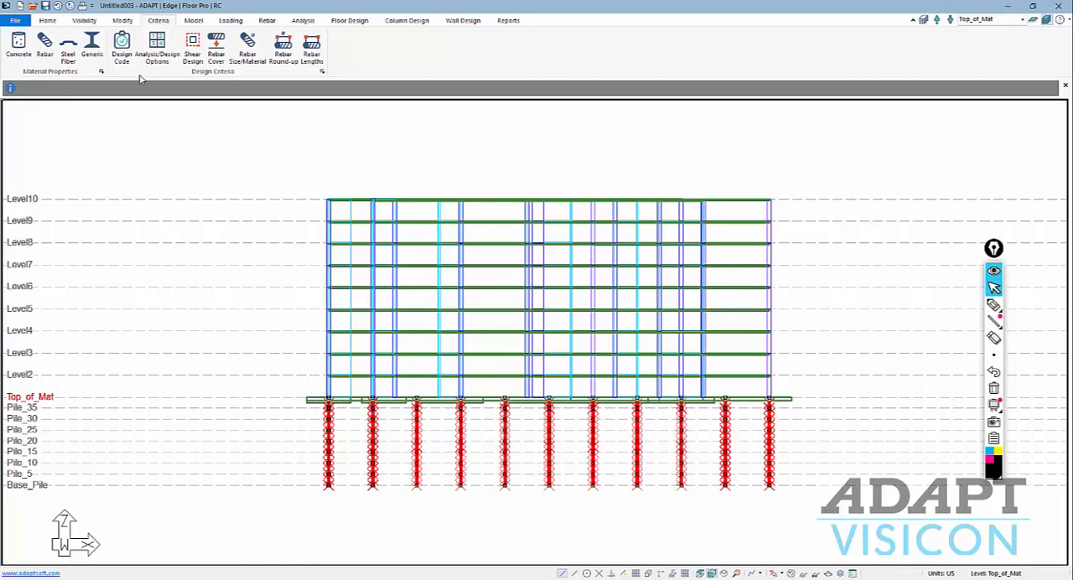
pyautogui.click(123, 20)
pyautogui.click(51, 47)
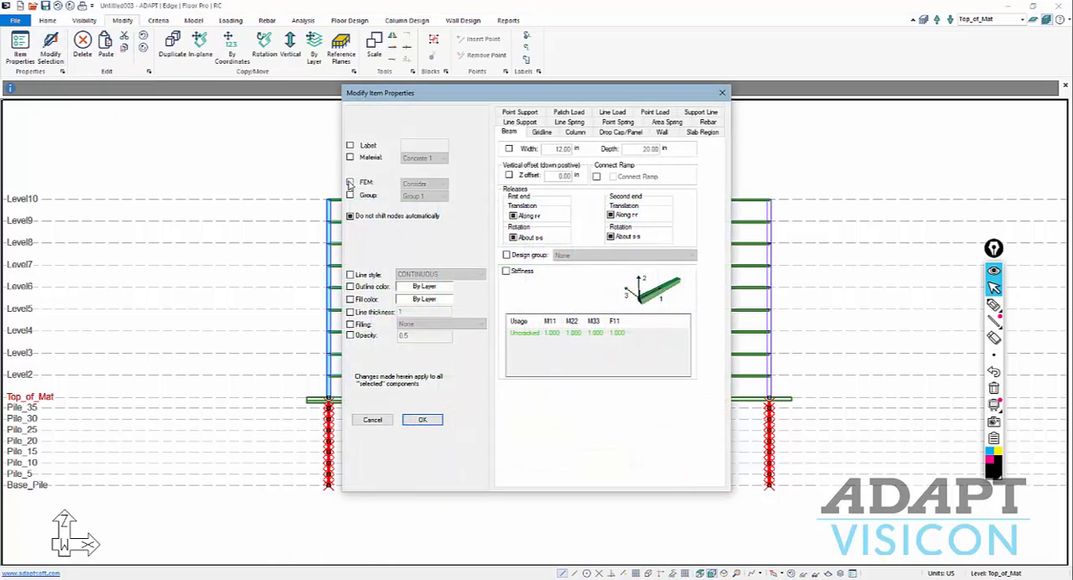
pyautogui.click(350, 158)
pyautogui.click(428, 158)
pyautogui.click(417, 177)
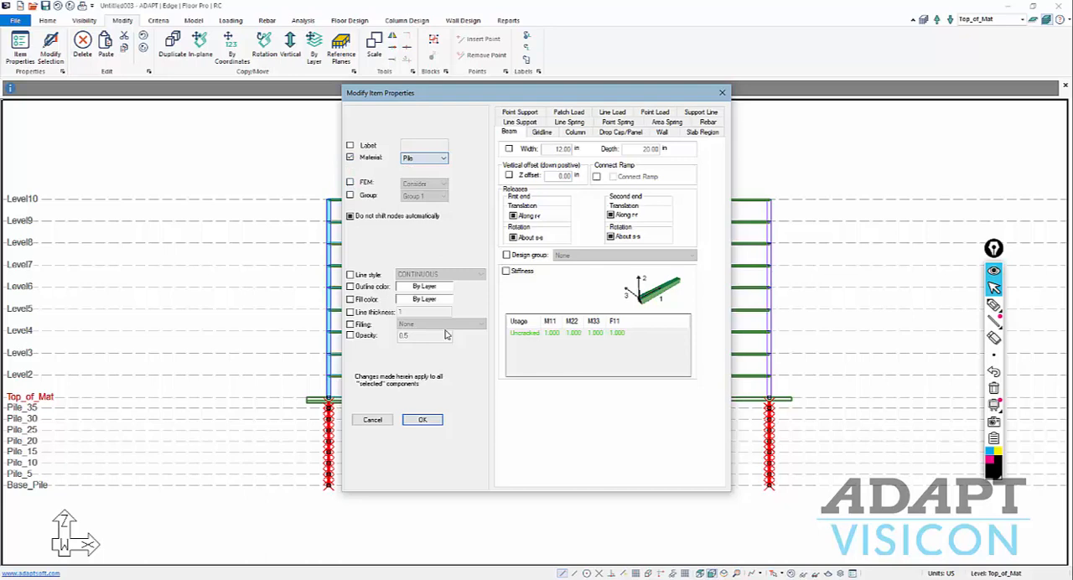
pyautogui.click(423, 419)
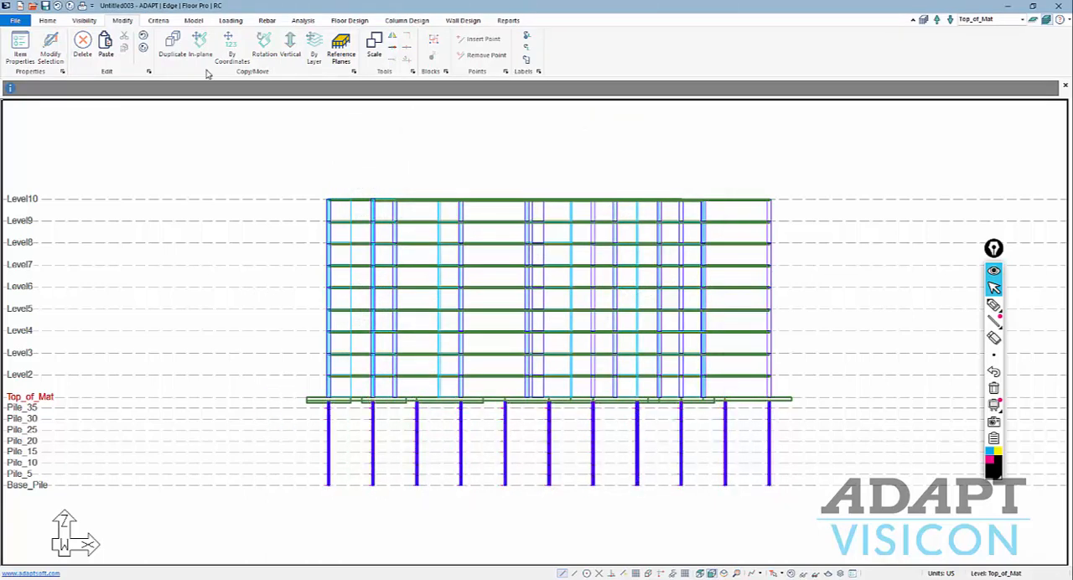
# Render the model in the solid modeling viewer, inspect the tower and its piles from another angle, and close the viewer.
pyautogui.click(84, 21)
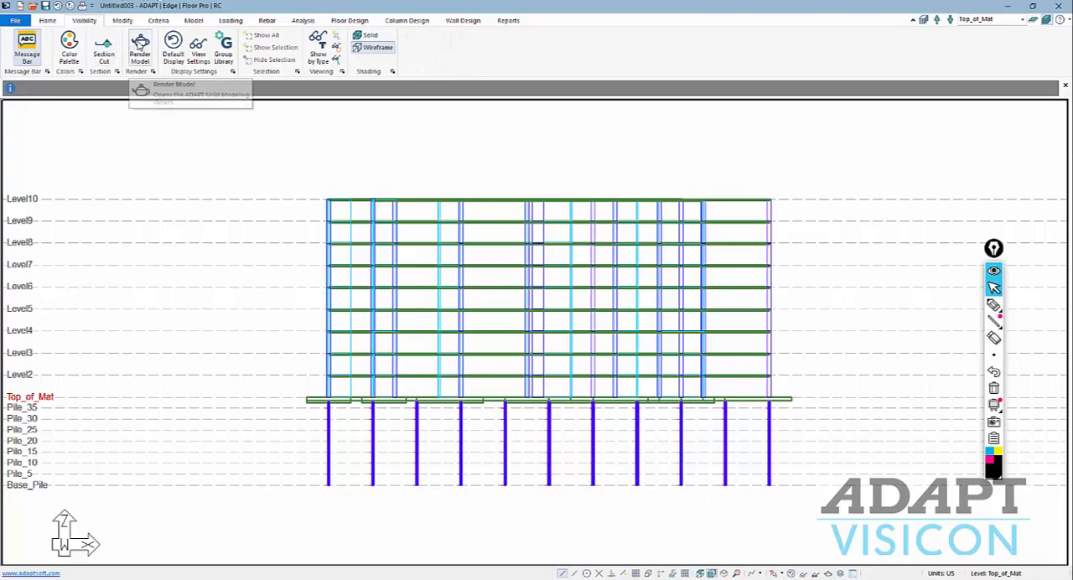
pyautogui.click(140, 47)
pyautogui.moveTo(400, 384); pyautogui.dragTo(453, 339)
pyautogui.click(1059, 6)
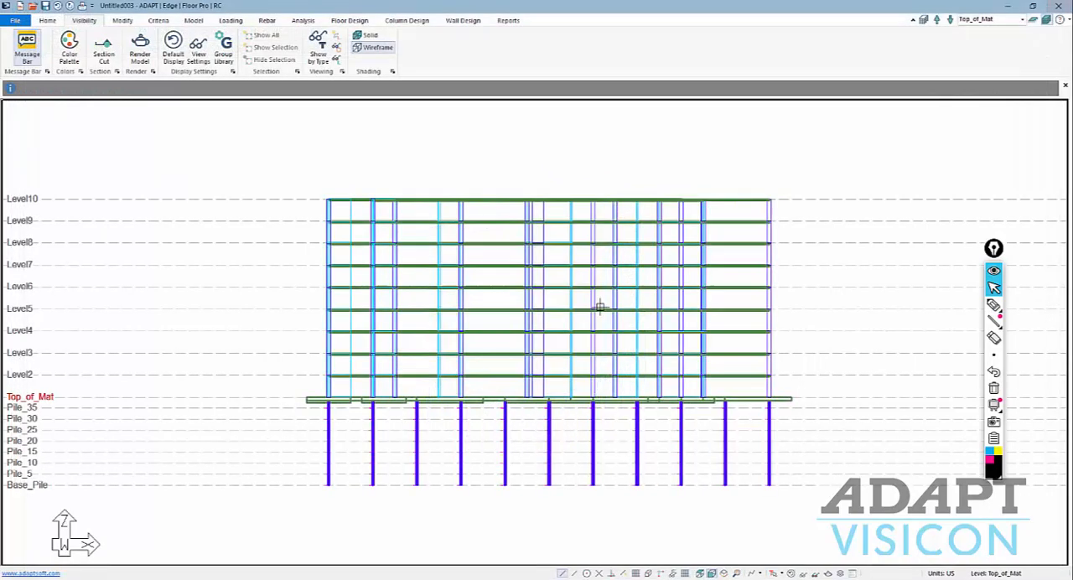
# Open the load combinations and clone Service(Sustained Load) to create three additional service combinations.
pyautogui.scroll(-1, 526, 339)
pyautogui.scroll(-1, 239, 33)
pyautogui.click(232, 22)
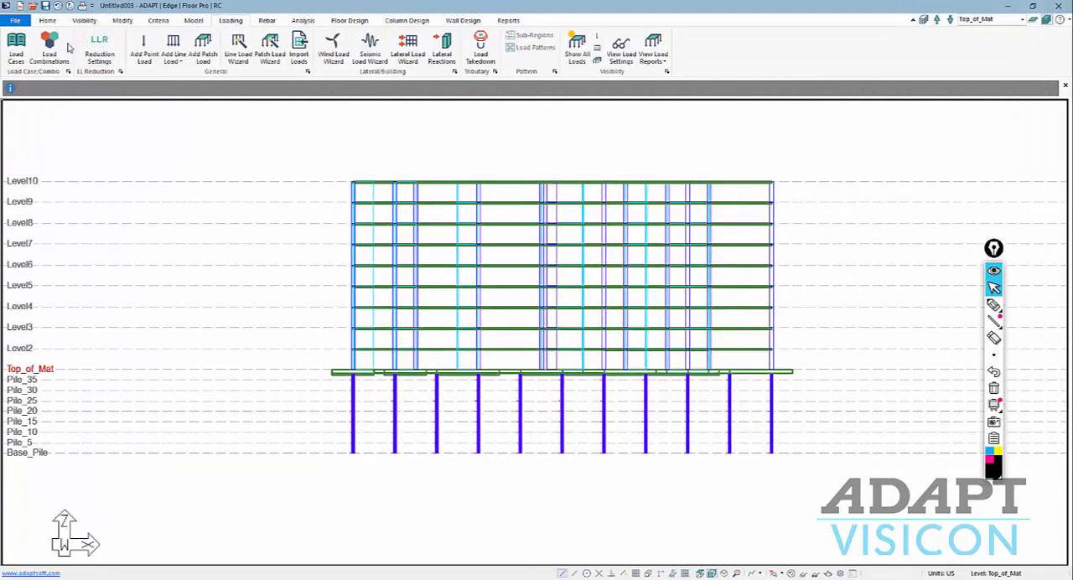
pyautogui.click(59, 48)
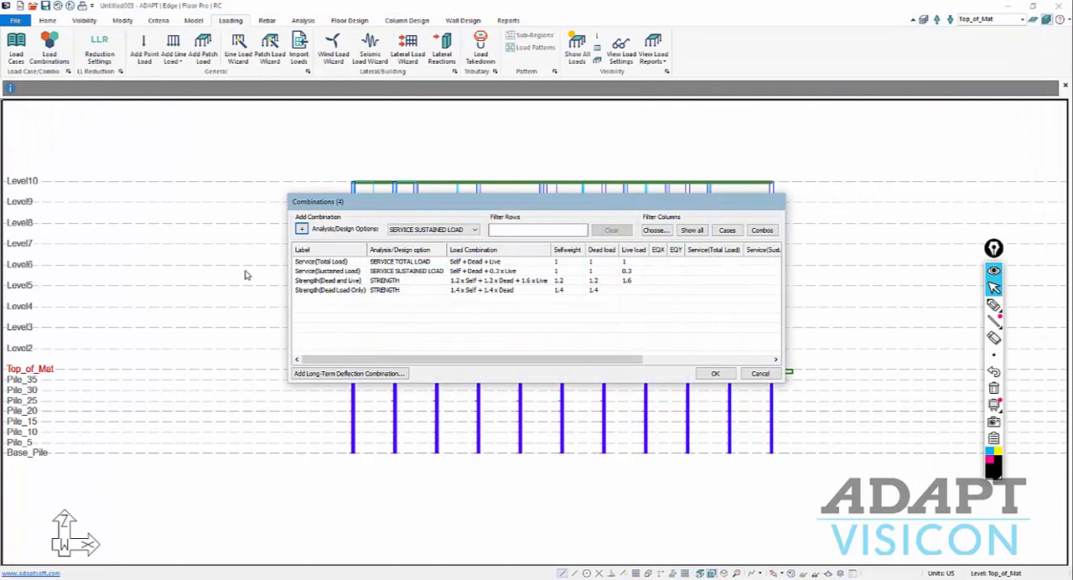
pyautogui.click(325, 272)
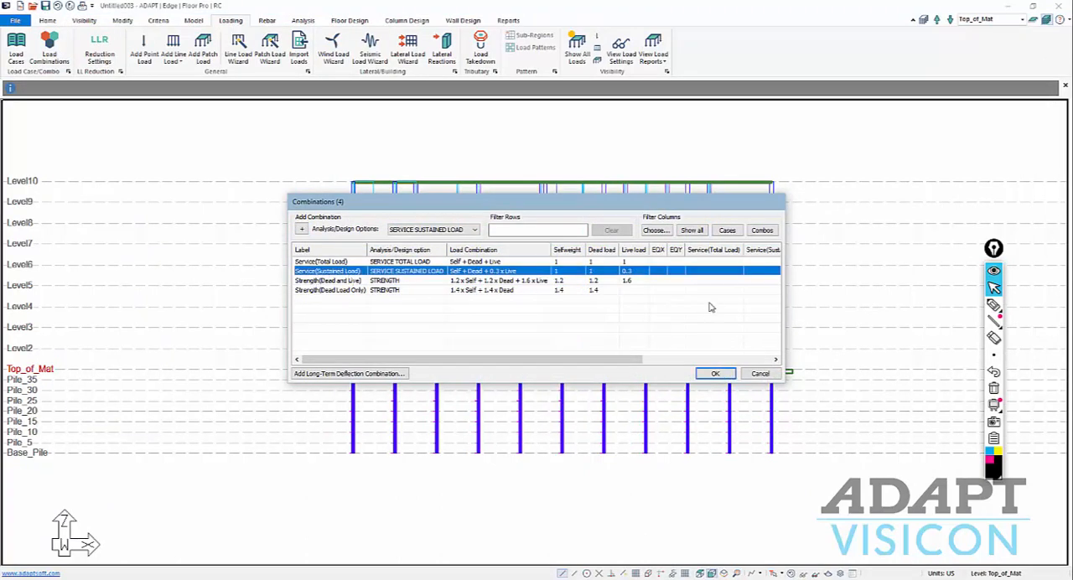
pyautogui.rightClick(331, 274)
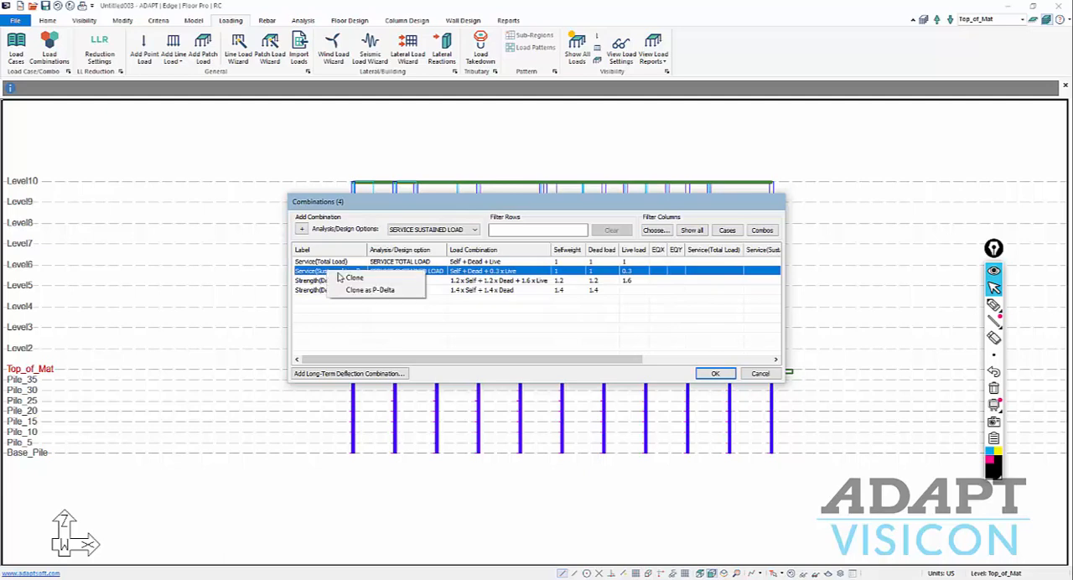
pyautogui.click(352, 278)
pyautogui.click(336, 281)
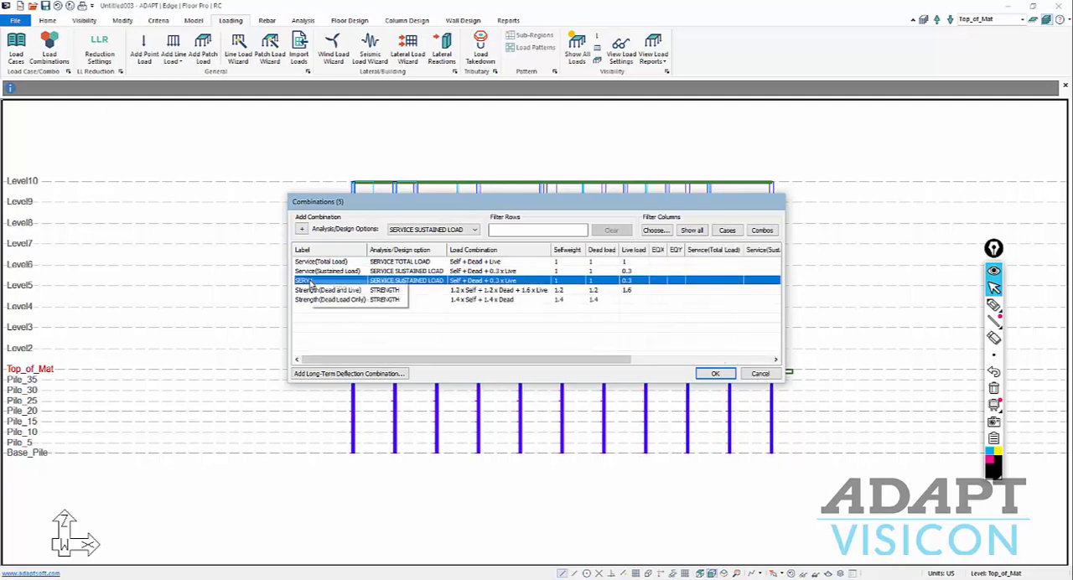
pyautogui.rightClick(334, 281)
pyautogui.click(352, 285)
pyautogui.rightClick(312, 291)
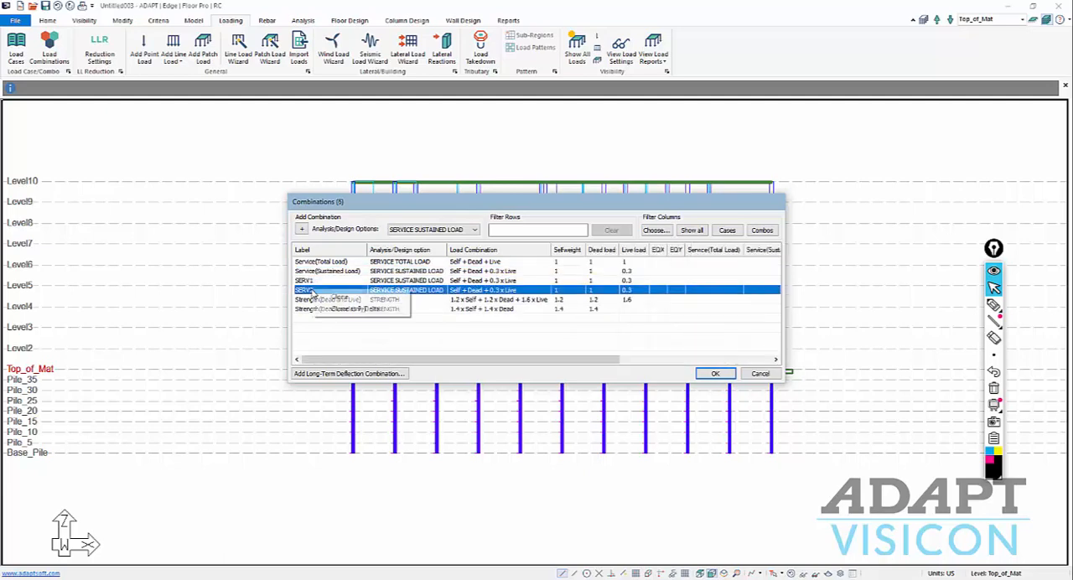
pyautogui.click(322, 297)
# Rename the Service(Sustained Load) combination and its three clones SEQX_Pos, SEQX_Neg, SEQY_Pos and SEQY_Neg.
pyautogui.click(312, 283)
pyautogui.click(313, 272)
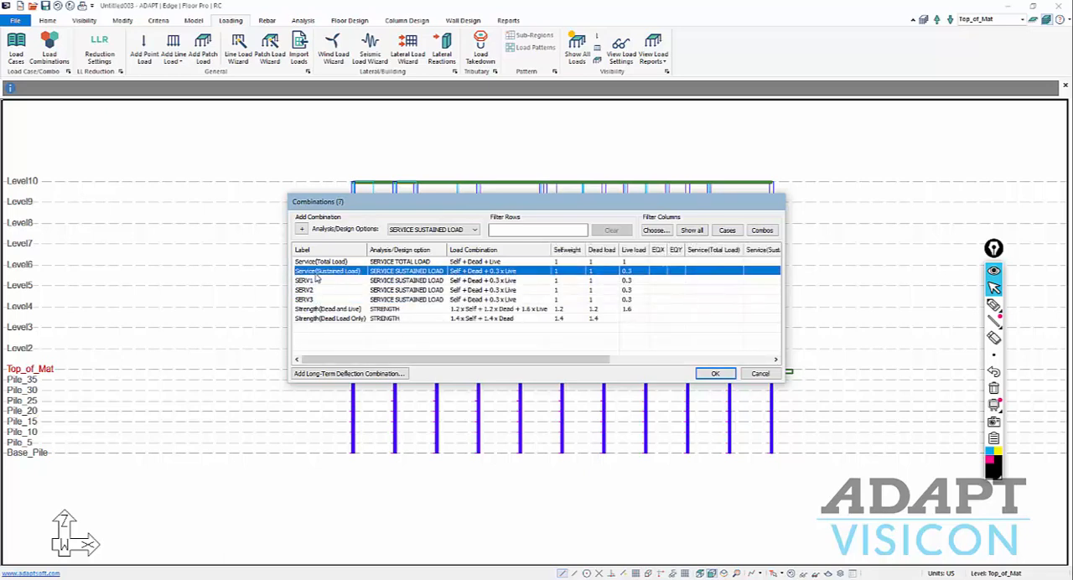
pyautogui.click(315, 273)
pyautogui.write('Se')
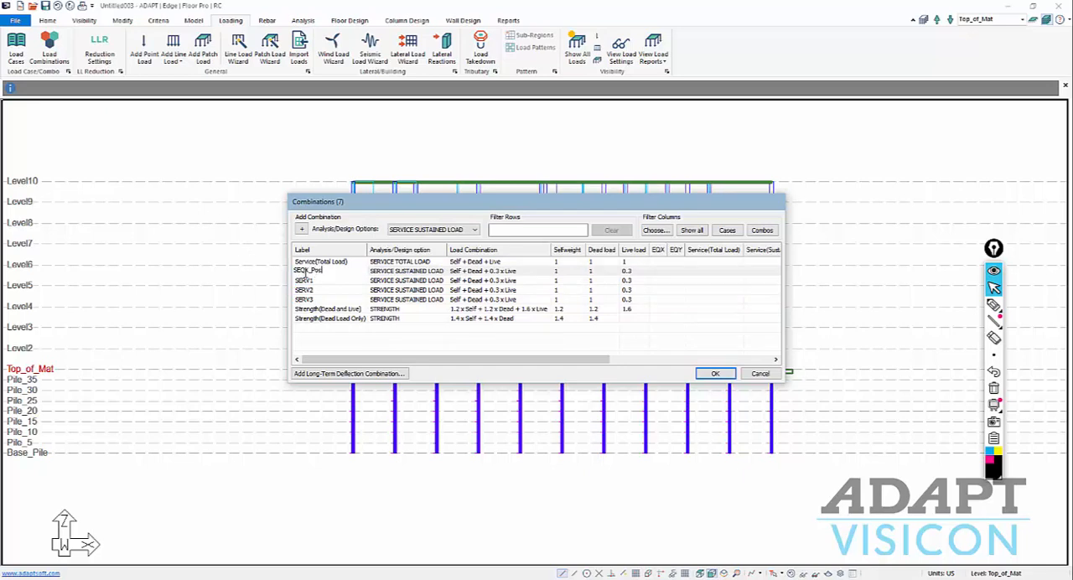
pyautogui.click(308, 282)
pyautogui.click(308, 281)
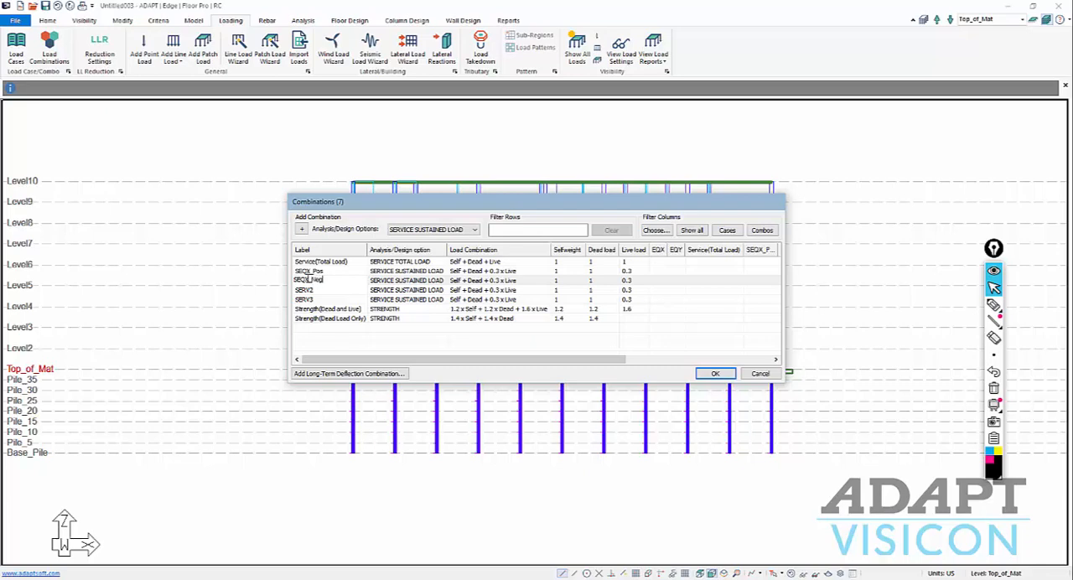
pyautogui.click(304, 290)
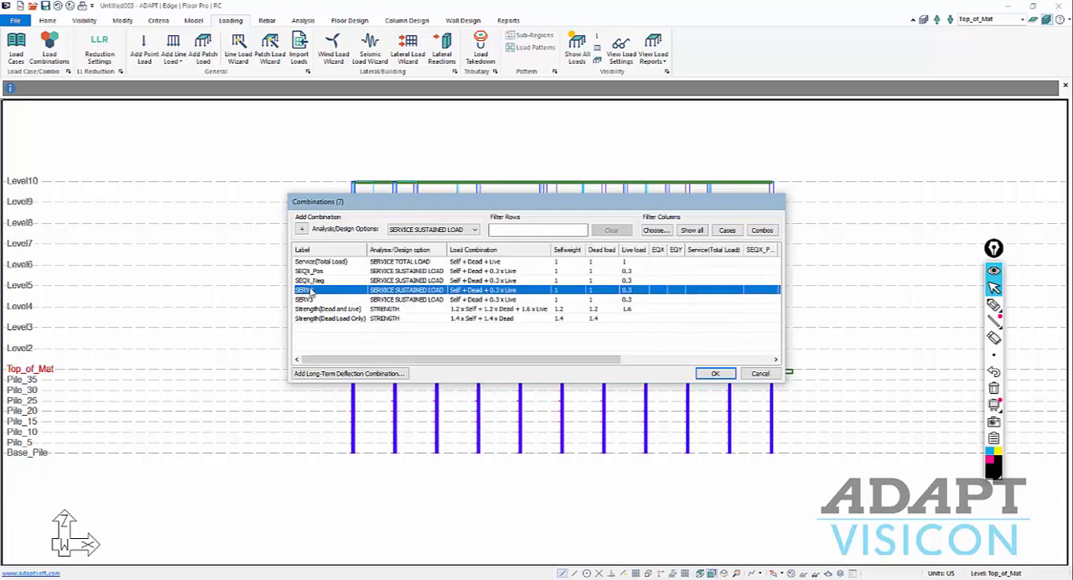
pyautogui.click(304, 290)
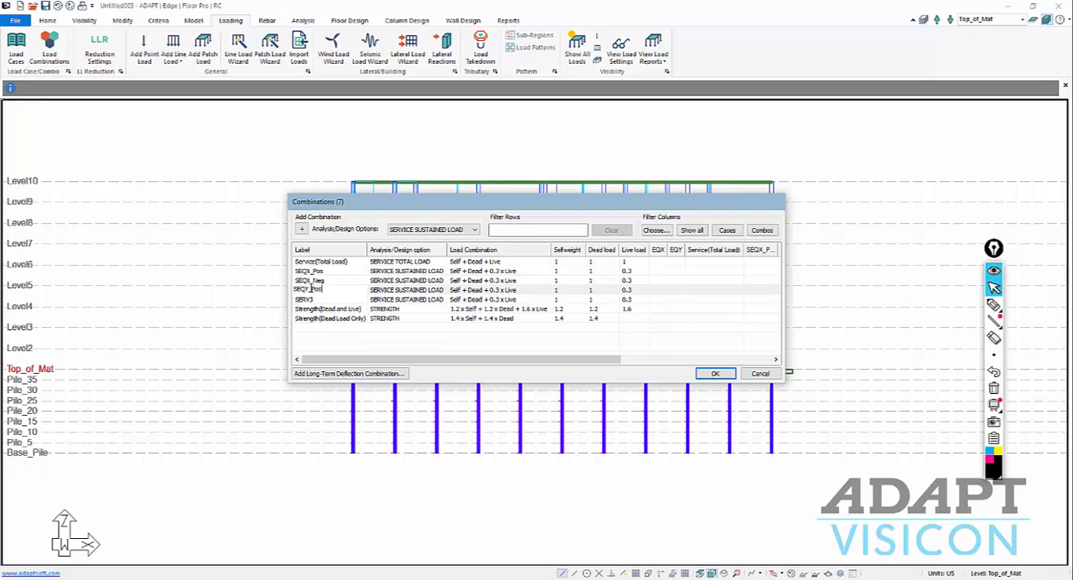
pyautogui.click(305, 299)
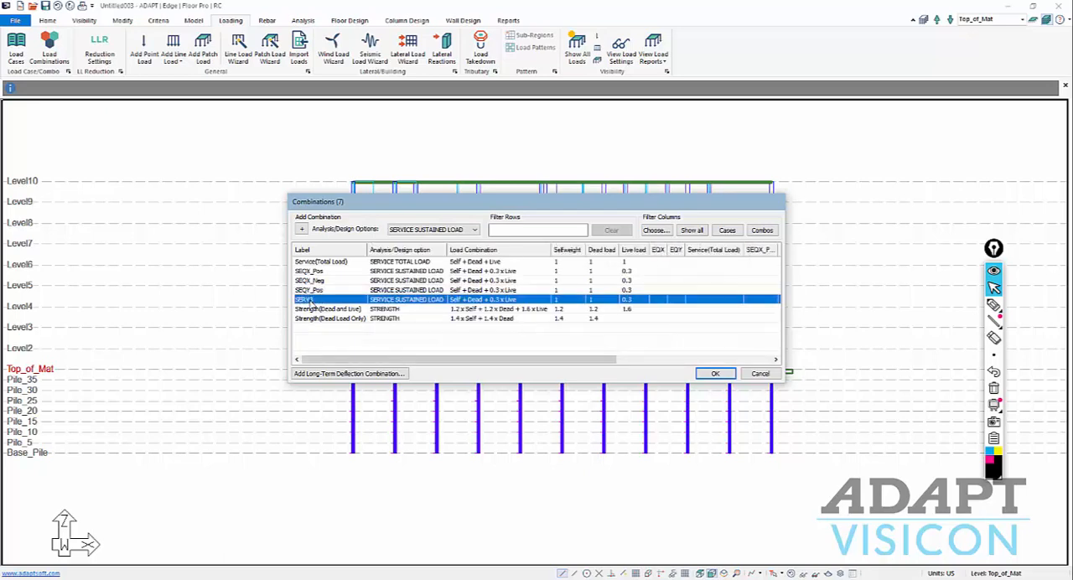
pyautogui.click(305, 299)
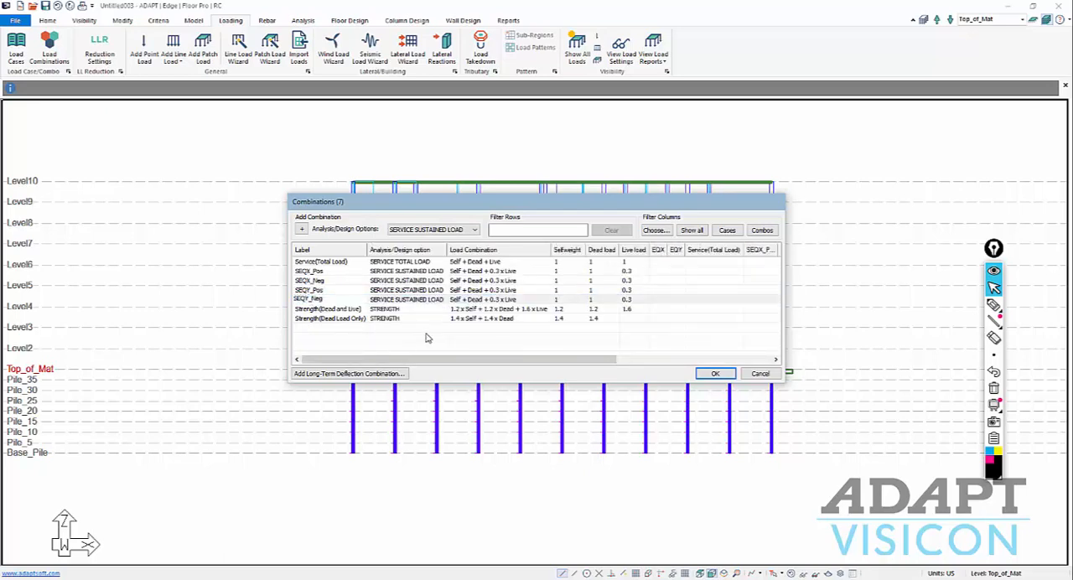
# Set the analysis/design option of SEQX_Pos, SEQX_Neg, SEQY_Pos and SEQY_Neg to NO CODE CHECK.
pyautogui.click(394, 272)
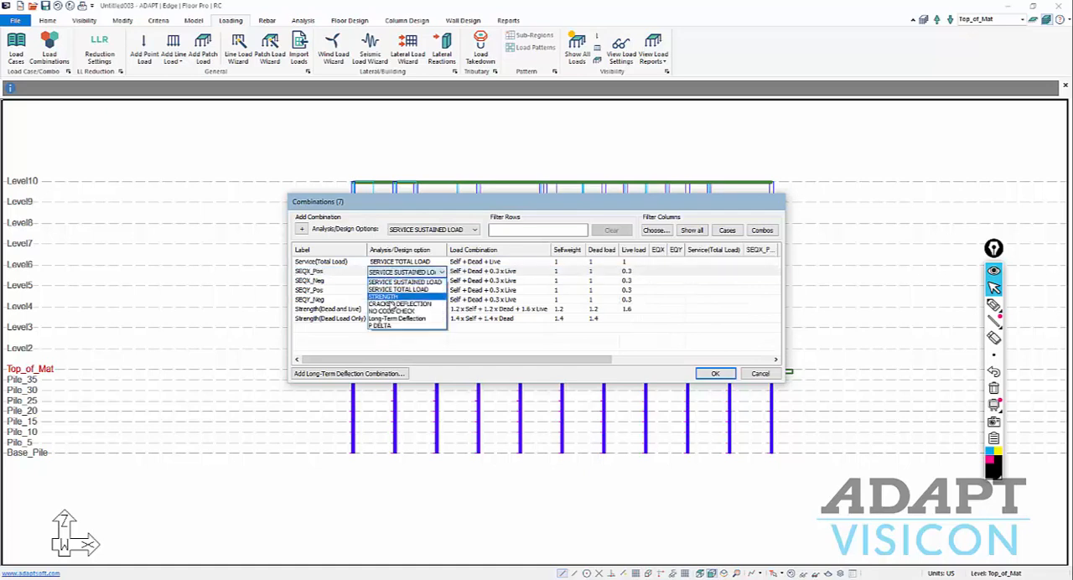
pyautogui.click(390, 305)
pyautogui.click(402, 272)
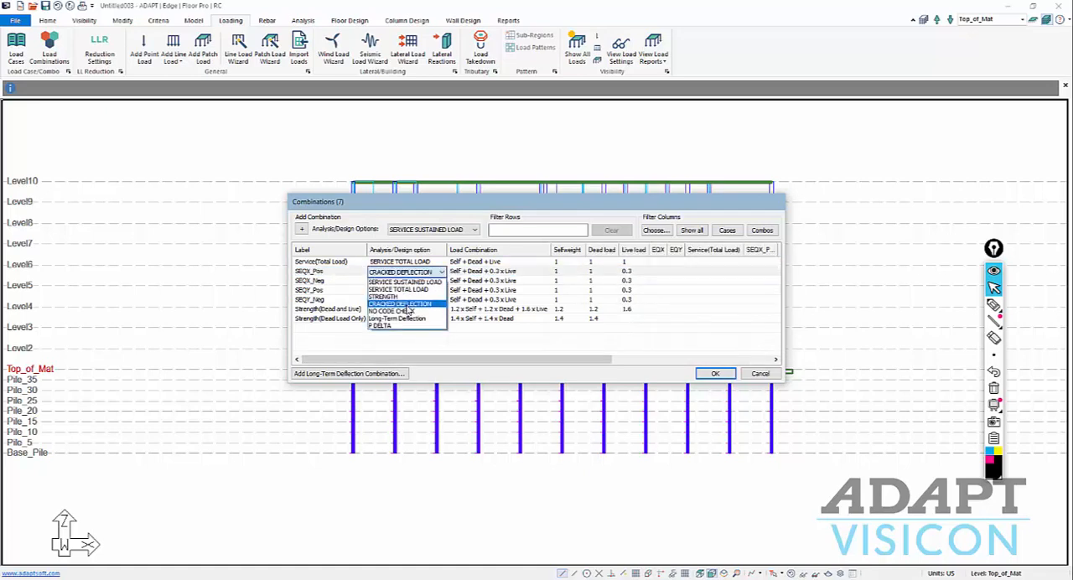
pyautogui.click(408, 311)
pyautogui.click(402, 281)
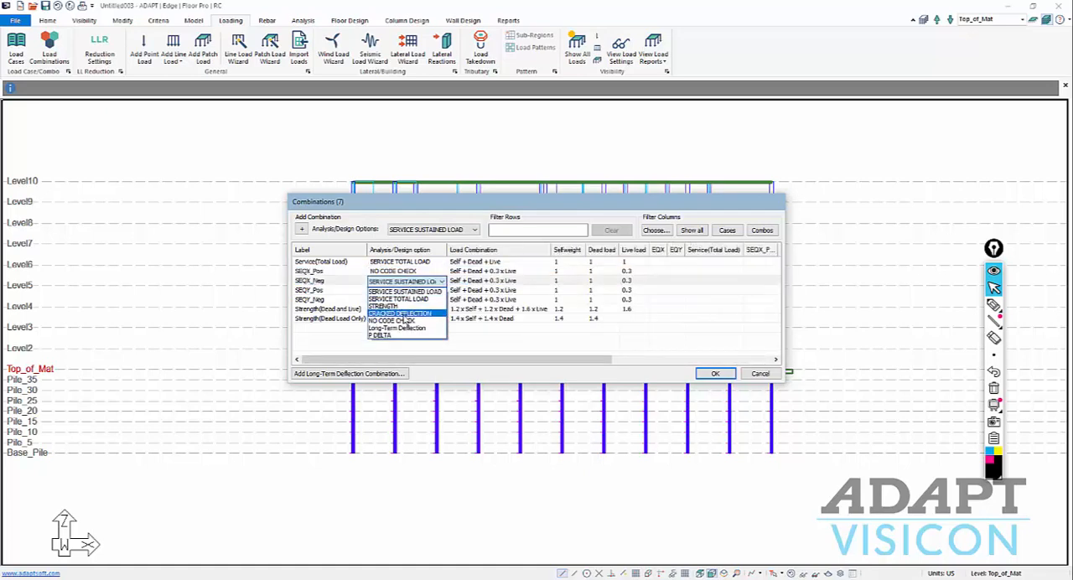
pyautogui.click(408, 321)
pyautogui.click(403, 290)
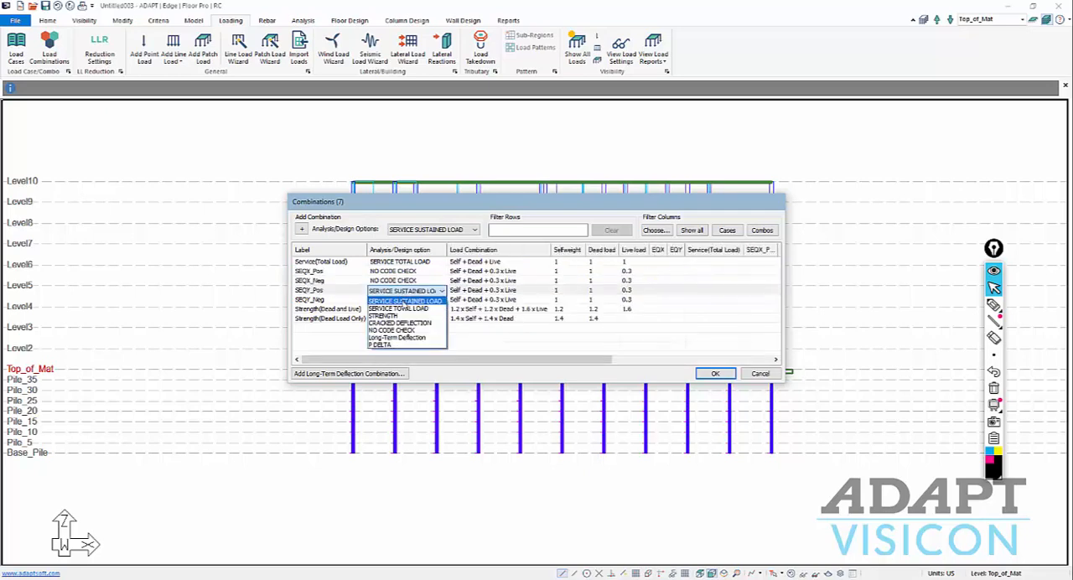
pyautogui.click(394, 330)
pyautogui.click(402, 299)
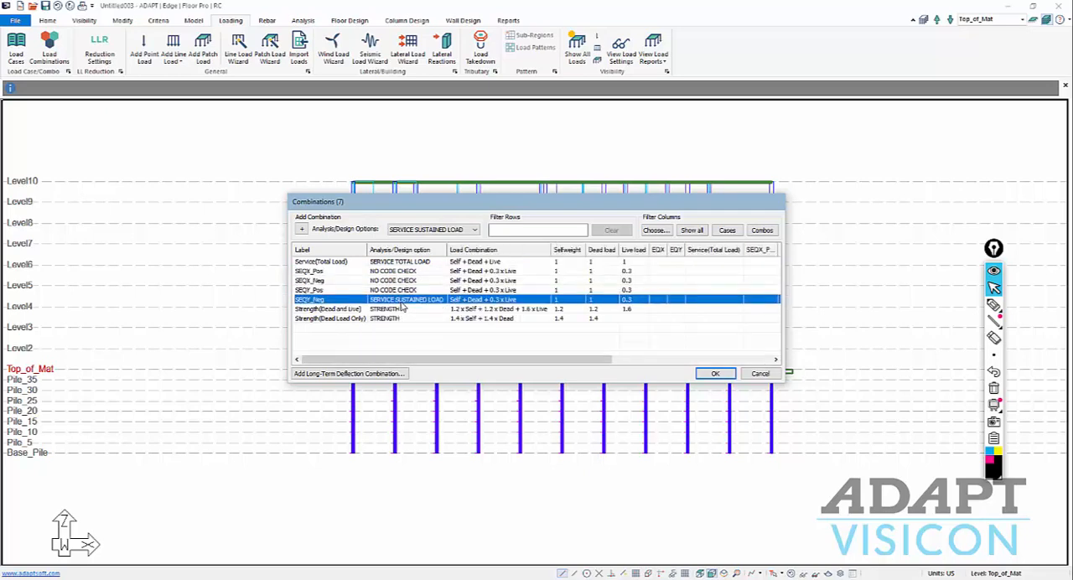
pyautogui.click(402, 301)
pyautogui.click(399, 337)
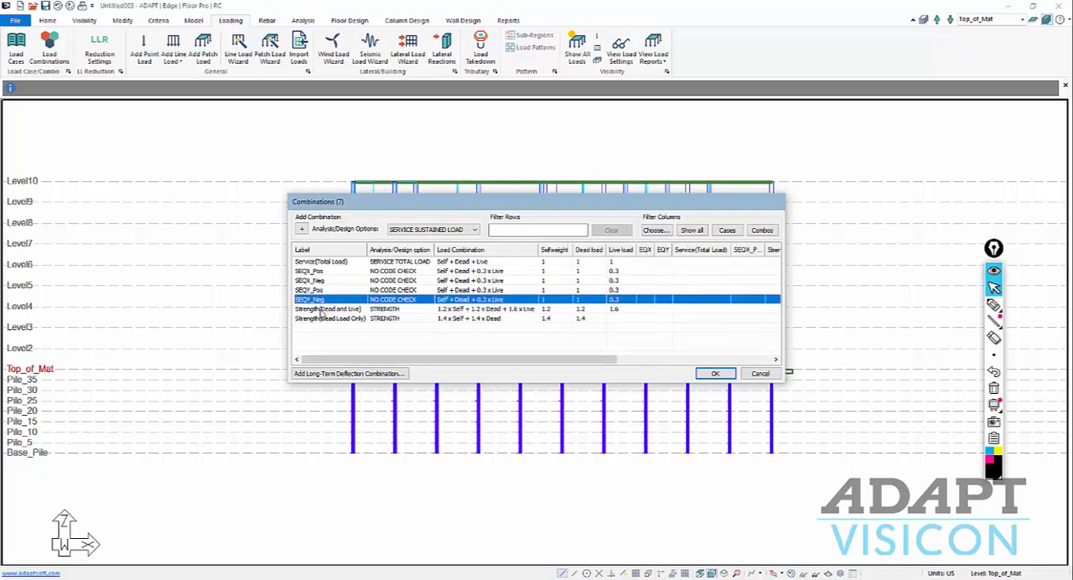
# Enter EQX factors of 1 for SEQX_Pos and -1 for SEQX_Neg, and EQY factors of 1 for SEQY_Pos and -1 for SEQY_Neg.
pyautogui.click(644, 273)
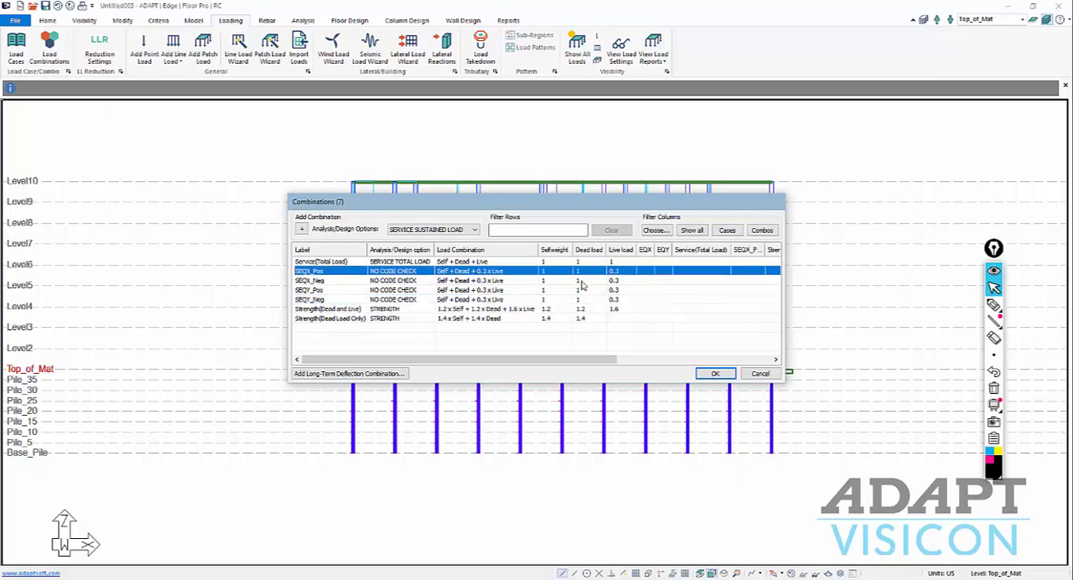
pyautogui.click(645, 272)
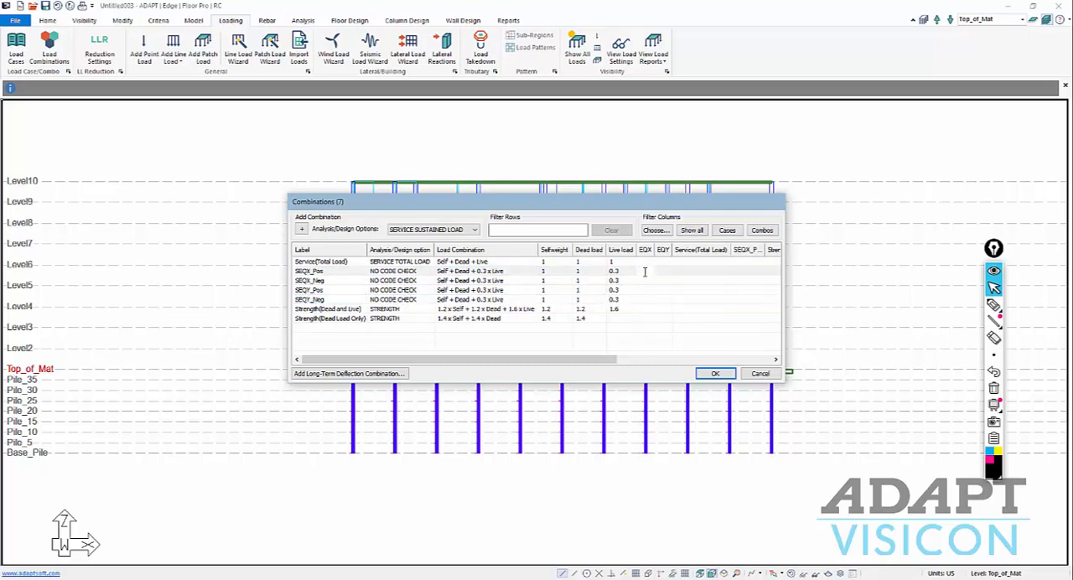
pyautogui.click(650, 280)
pyautogui.click(650, 280)
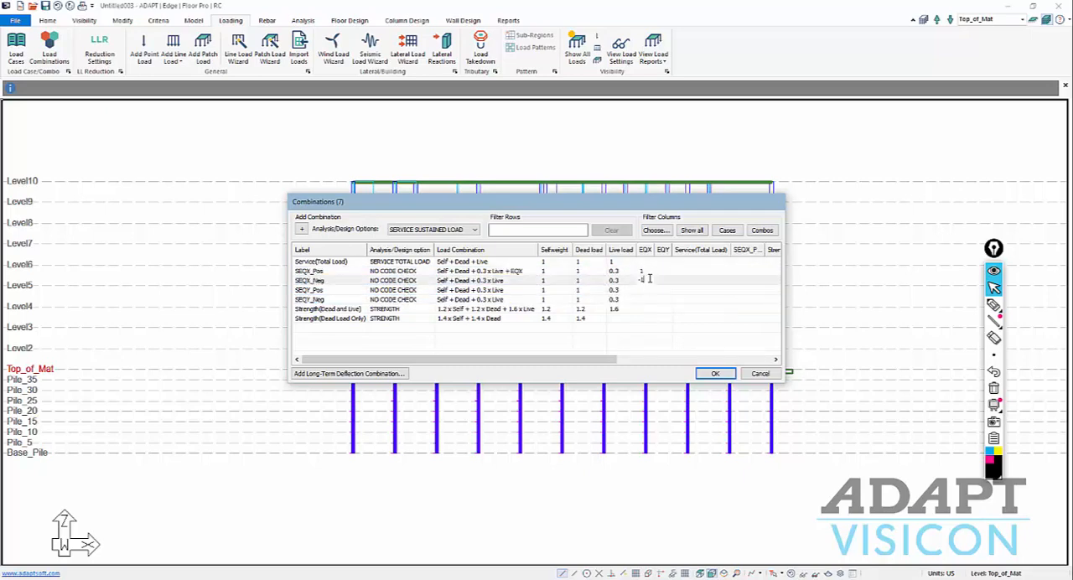
pyautogui.click(662, 291)
pyautogui.click(662, 291)
pyautogui.write('1')
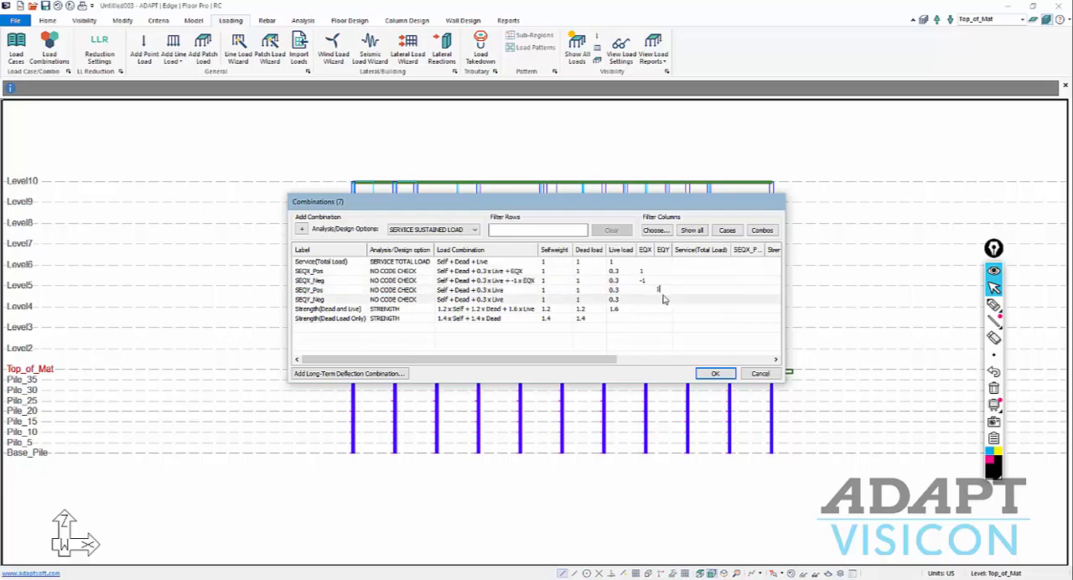
pyautogui.click(662, 297)
pyautogui.click(663, 295)
pyautogui.click(683, 299)
# Set the selfweight and dead load factors of SEQX_Neg to 0.9 and clear its live load factor.
pyautogui.click(554, 280)
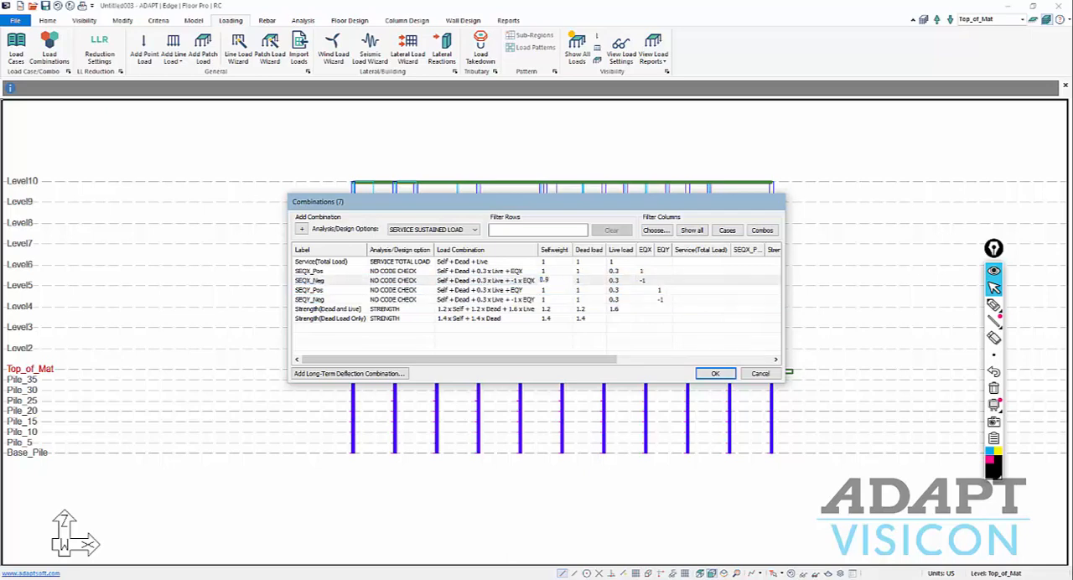
pyautogui.click(579, 281)
pyautogui.click(582, 281)
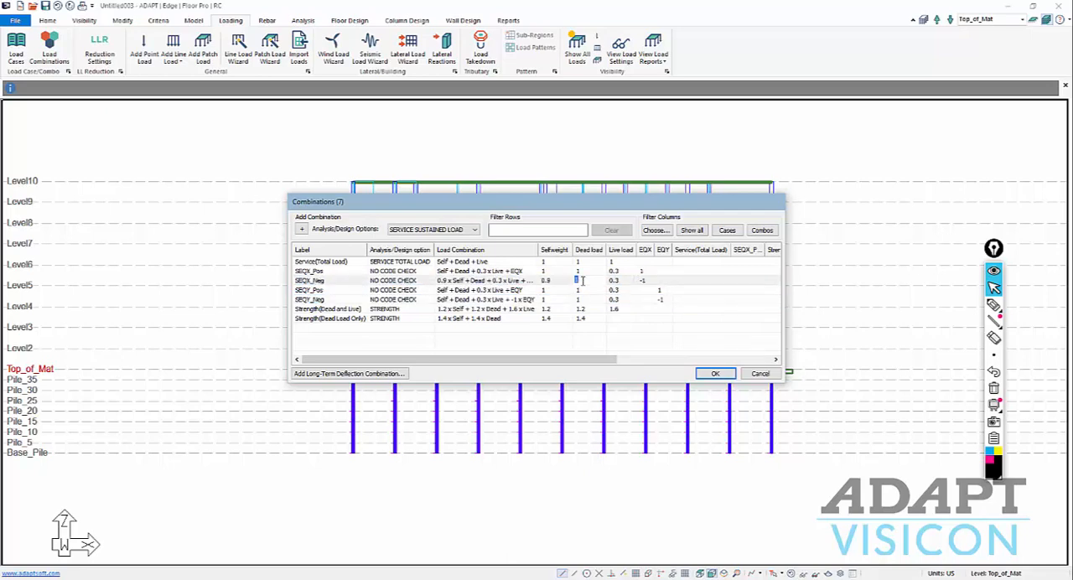
pyautogui.write('0.9')
pyautogui.click(612, 280)
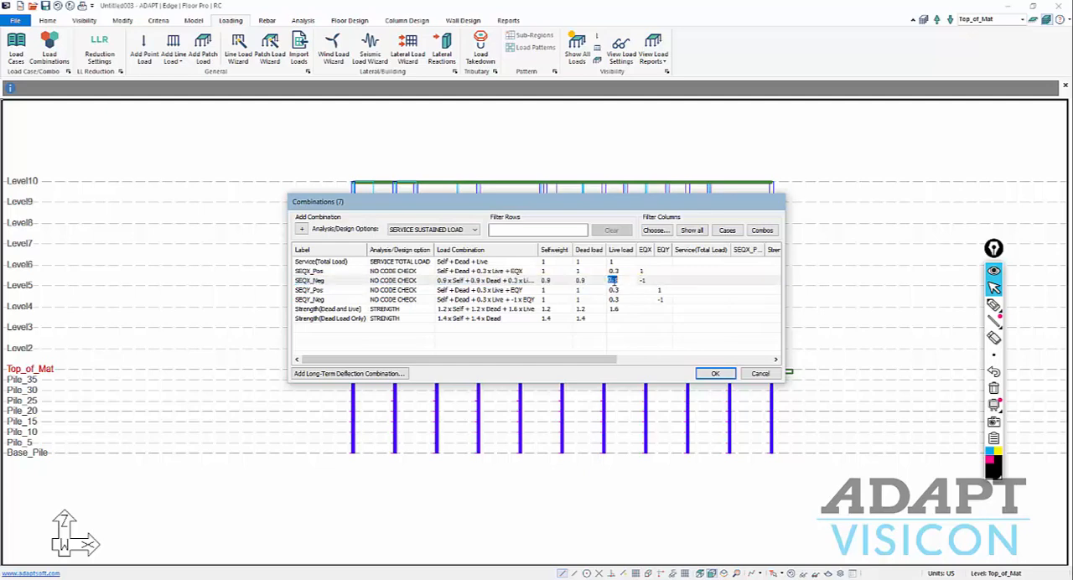
# Set the selfweight and dead load factors of SEQY_Pos to 0.9 and clear its live load factor.
pyautogui.click(549, 290)
pyautogui.click(549, 290)
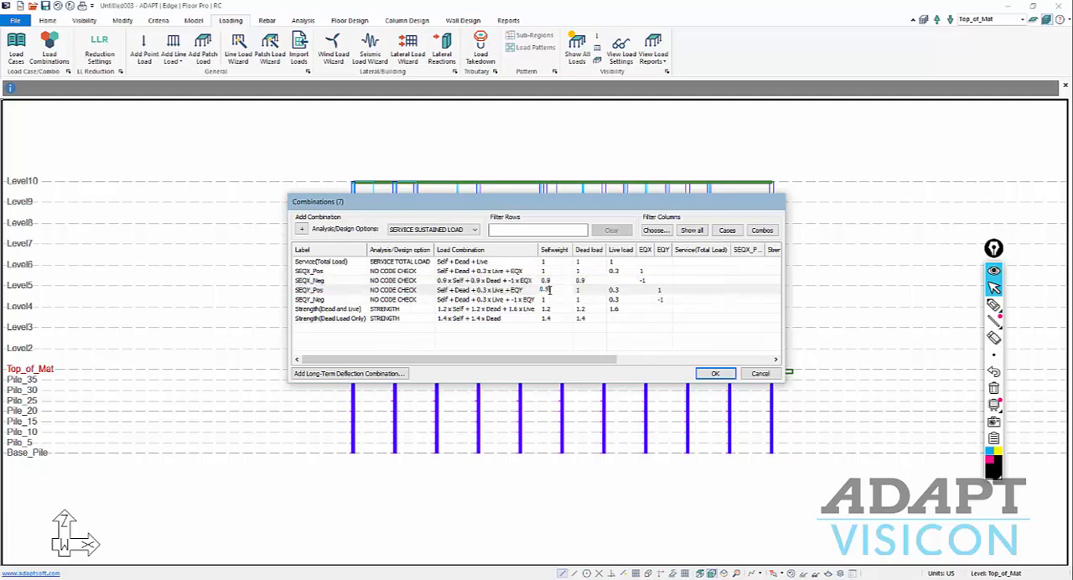
pyautogui.doubleClick(590, 292)
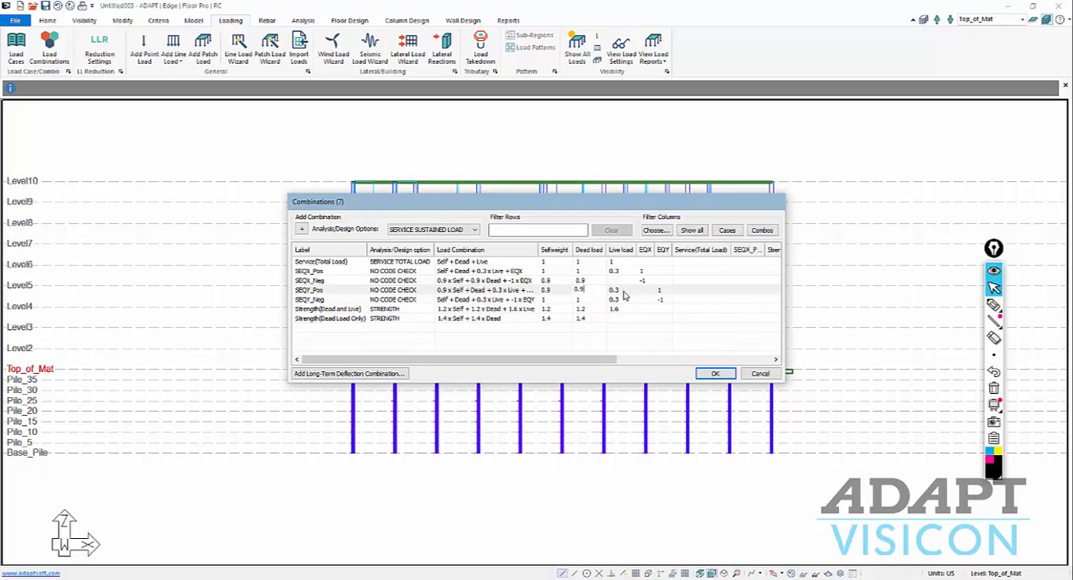
pyautogui.write('0.9')
pyautogui.click(624, 292)
pyautogui.click(624, 292)
# Set the selfweight and dead load factors of SEQY_Neg to 0.9 and clear its live load factor.
pyautogui.click(569, 300)
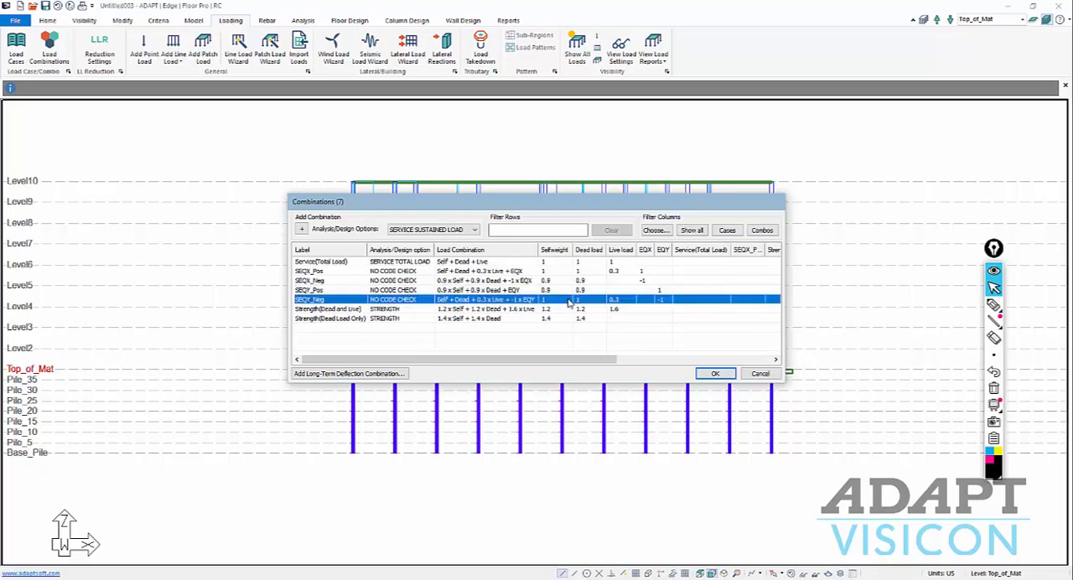
pyautogui.click(563, 300)
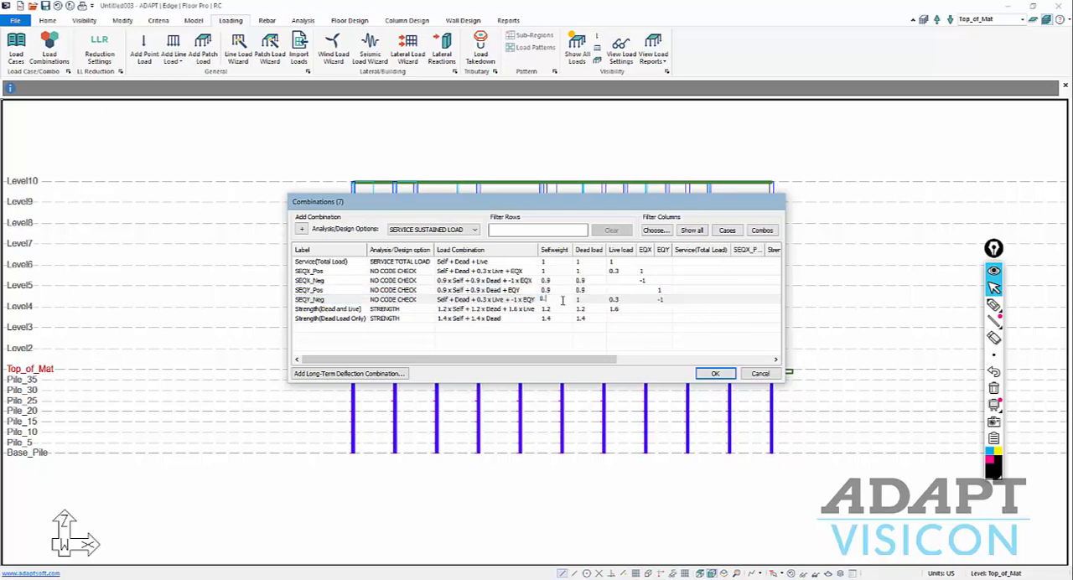
pyautogui.click(578, 300)
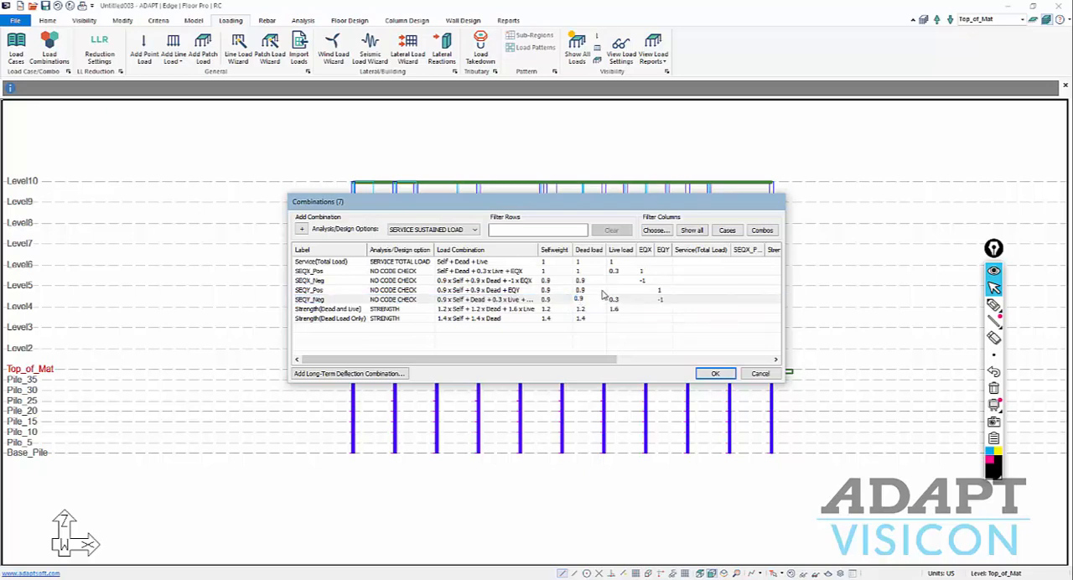
pyautogui.click(611, 299)
pyautogui.click(612, 299)
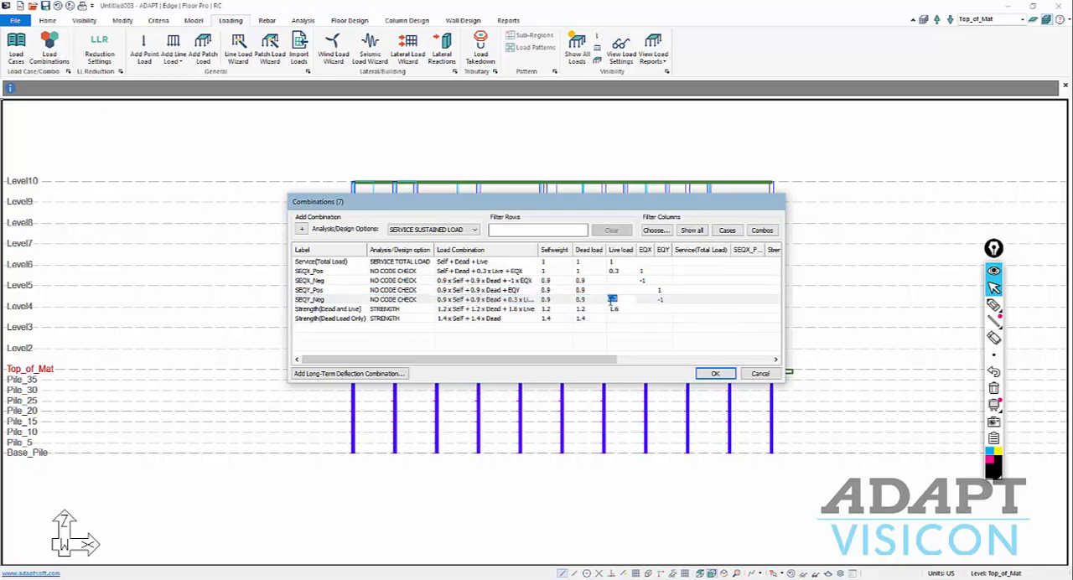
# Set the selfweight and dead load factors of Strength(Dead and Live) to 0.9, clear its live load factor, and accept the combinations.
pyautogui.click(557, 308)
pyautogui.click(554, 307)
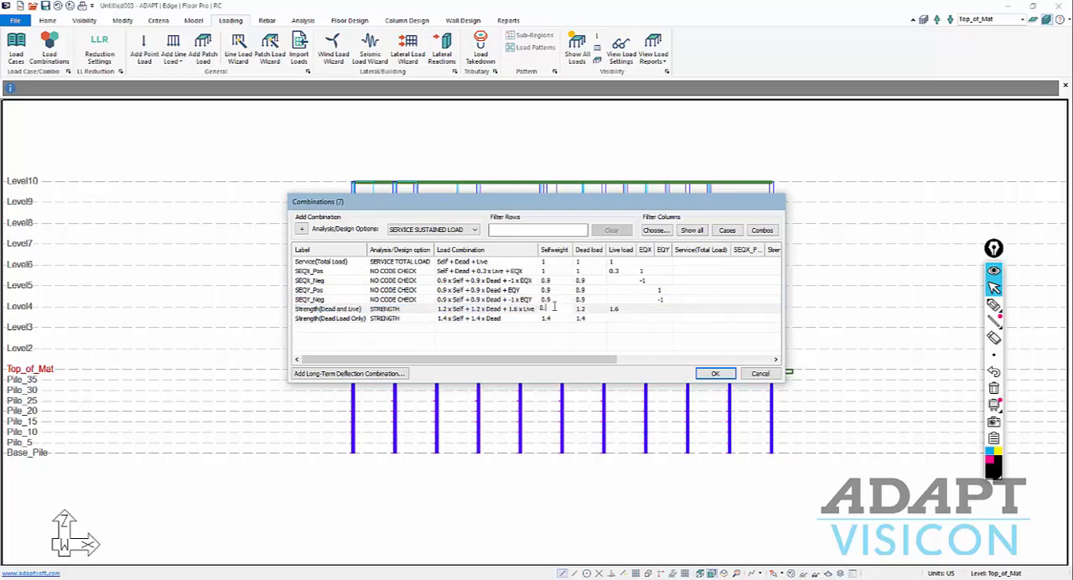
pyautogui.write('0.9')
pyautogui.click(589, 309)
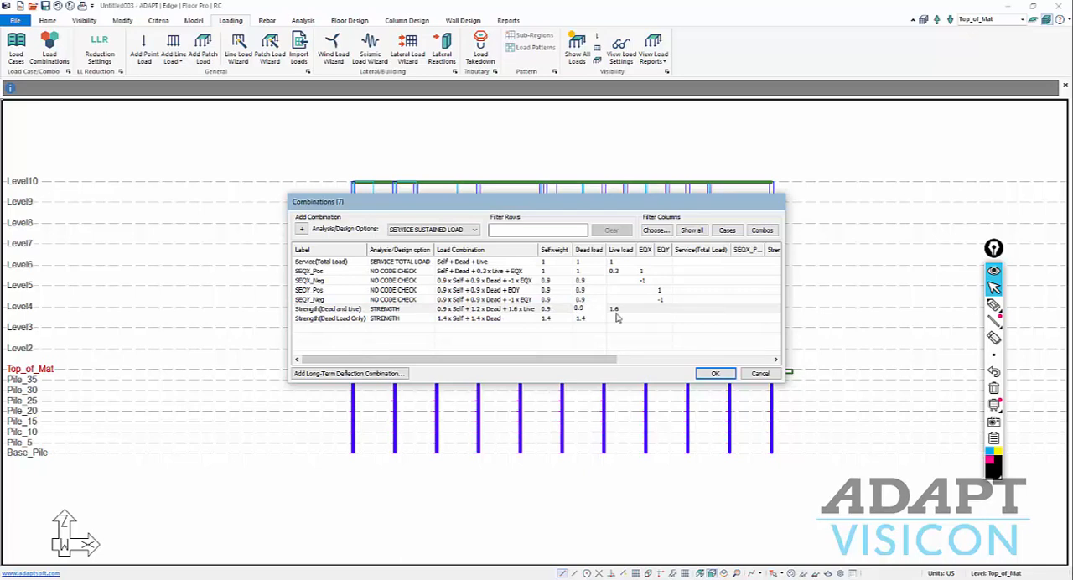
pyautogui.click(617, 310)
pyautogui.click(622, 308)
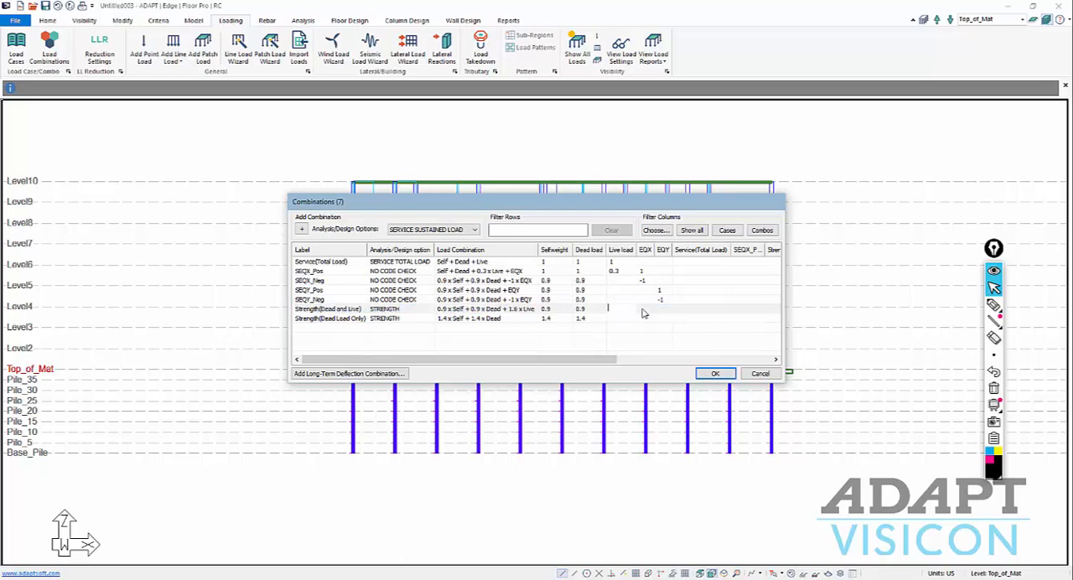
pyautogui.click(713, 374)
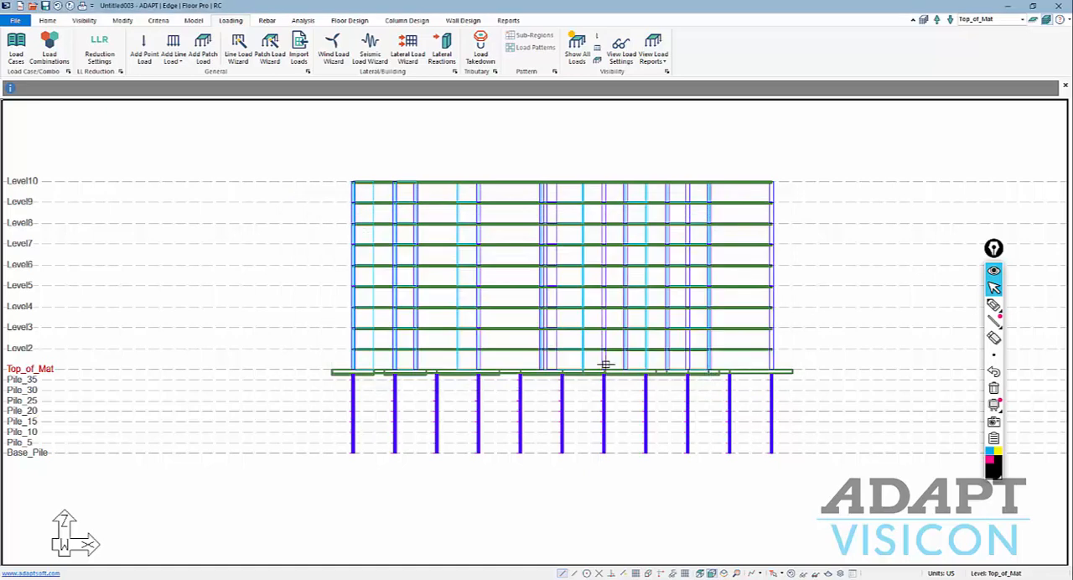
# Save the model under the file name Piles.adm.
pyautogui.scroll(-1, 473, 325)
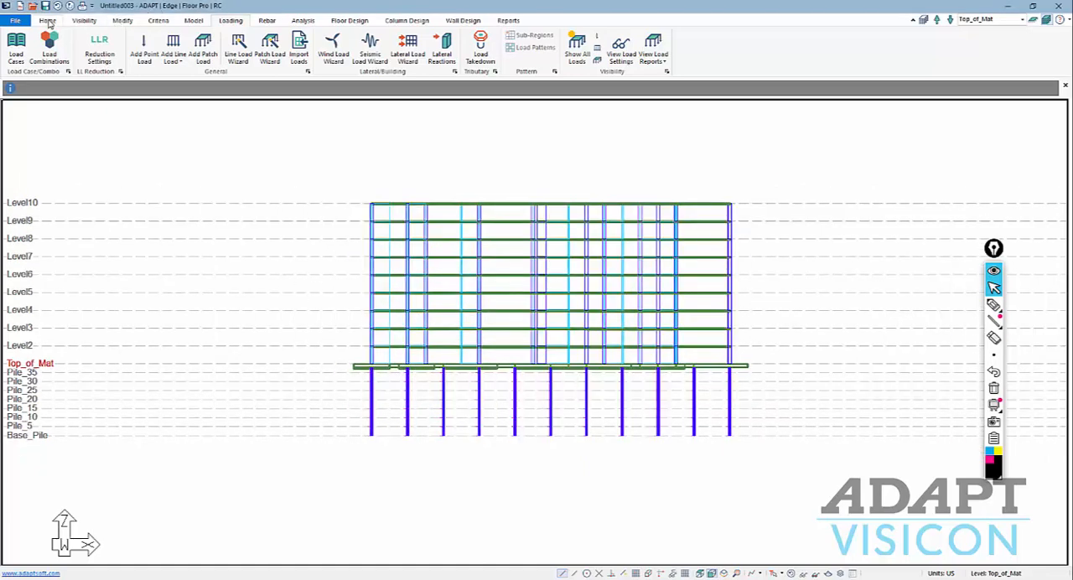
pyautogui.click(18, 20)
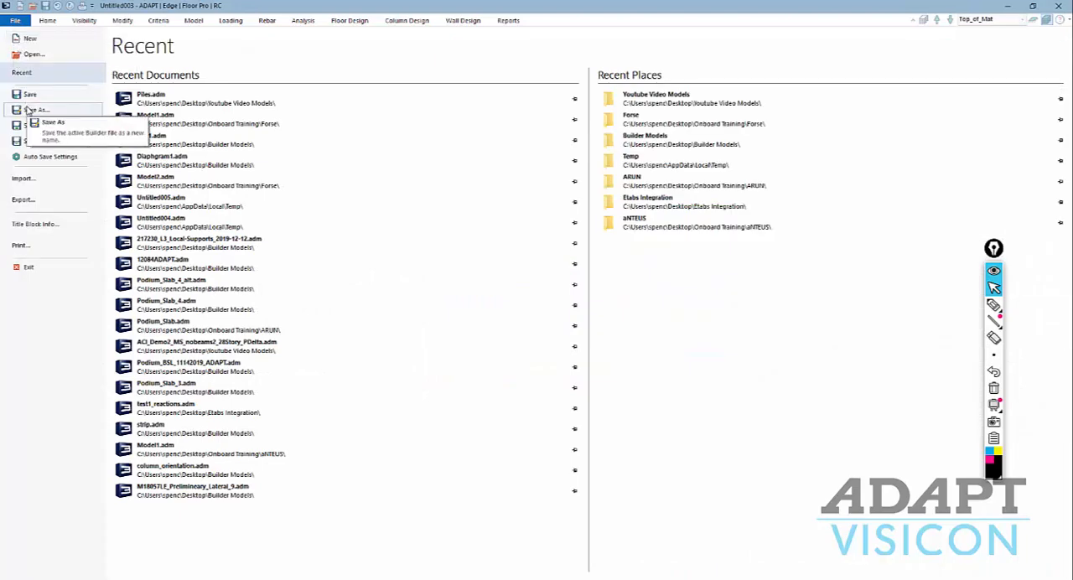
pyautogui.click(28, 110)
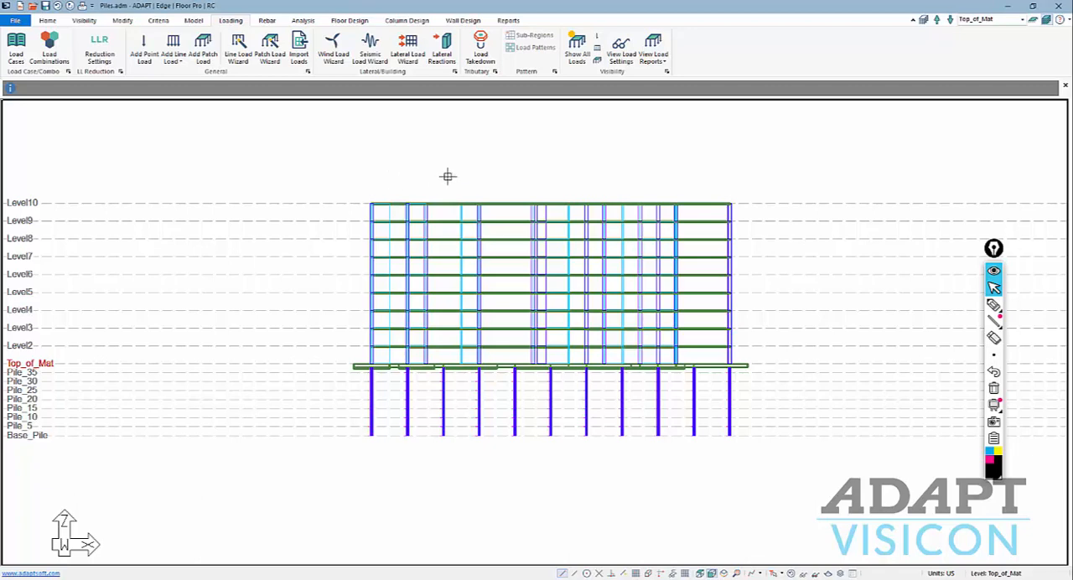
# Mesh the slabs with a 3 ft cell size and automatic node shifting up to a maximum distance of 1.5 ft.
pyautogui.click(303, 21)
pyautogui.click(109, 46)
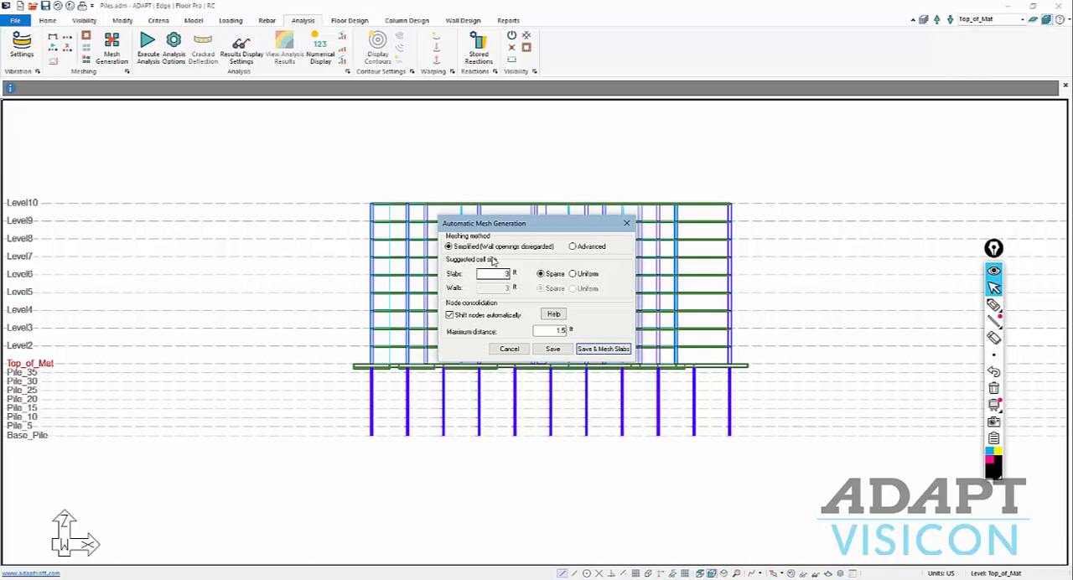
pyautogui.click(540, 330)
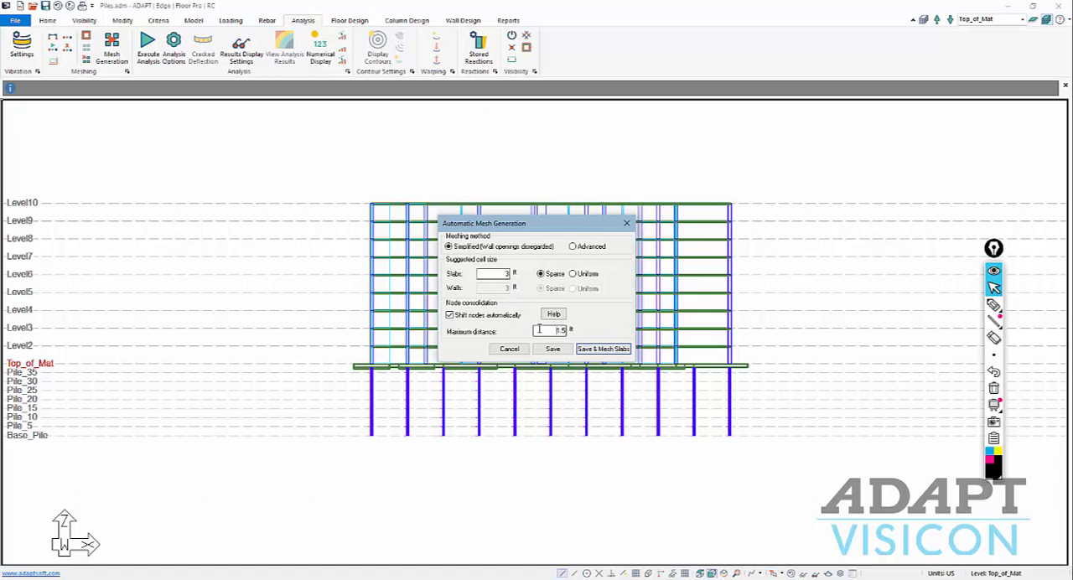
pyautogui.click(605, 349)
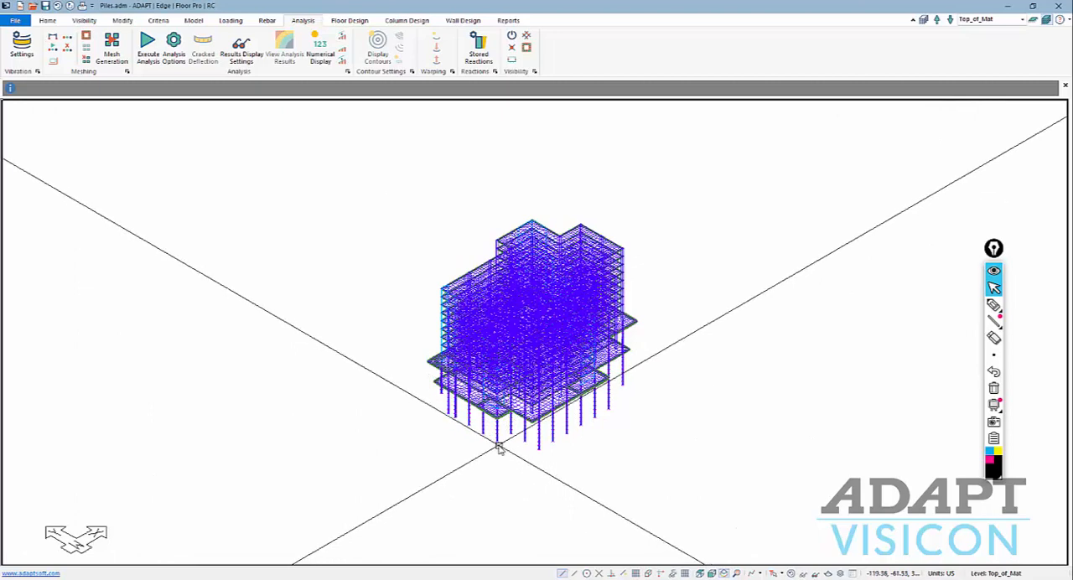
# Analyze the structure for only the SEQX_Pos, SEQX_Neg, SEQY_Pos and SEQY_Neg combinations, using Uncracked stiffness modifiers.
pyautogui.scroll(1, 462, 438)
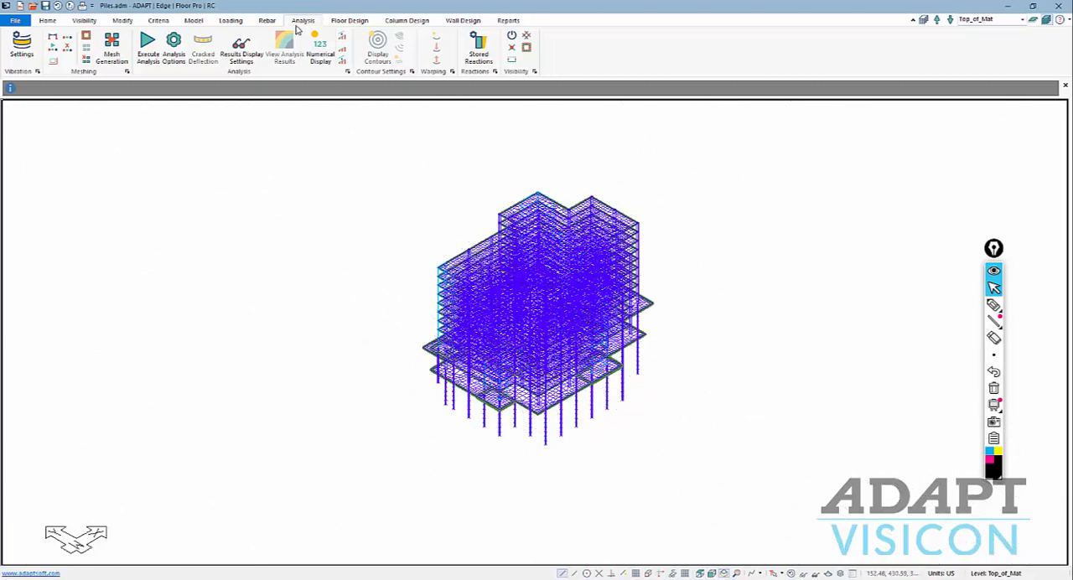
pyautogui.click(144, 52)
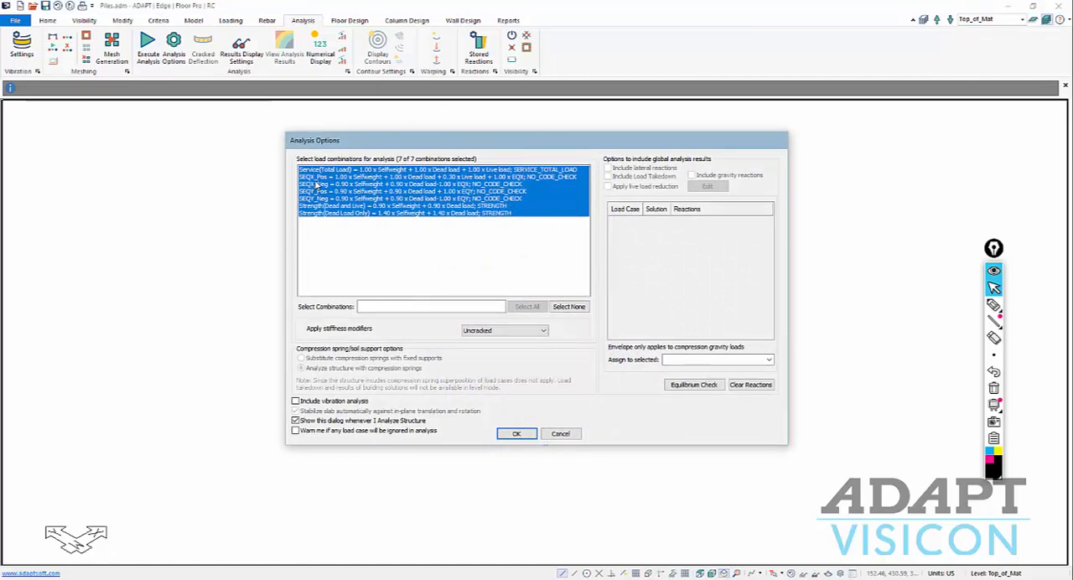
pyautogui.moveTo(317, 177); pyautogui.dragTo(319, 198)
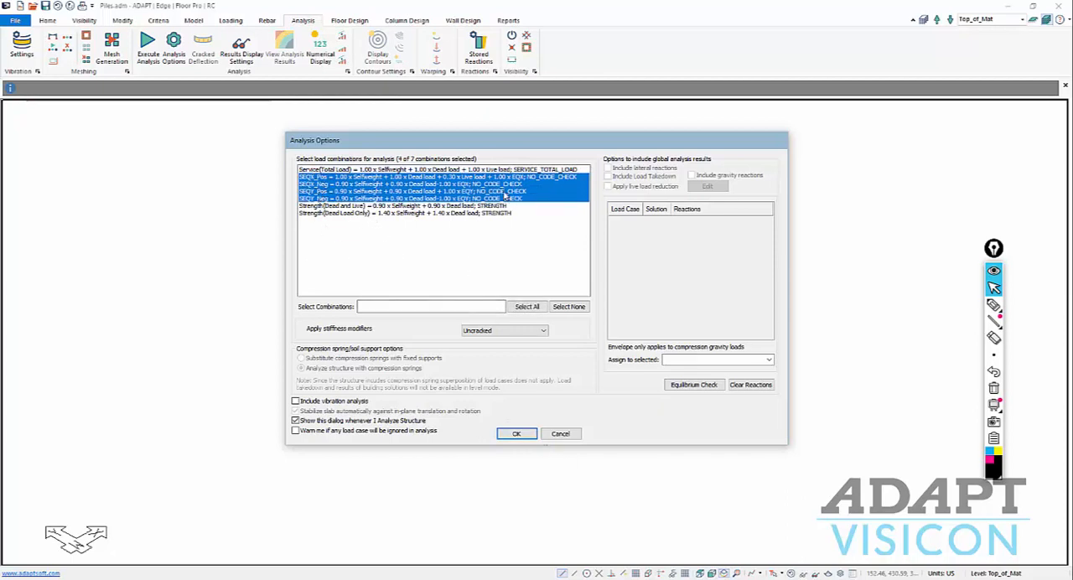
pyautogui.click(514, 435)
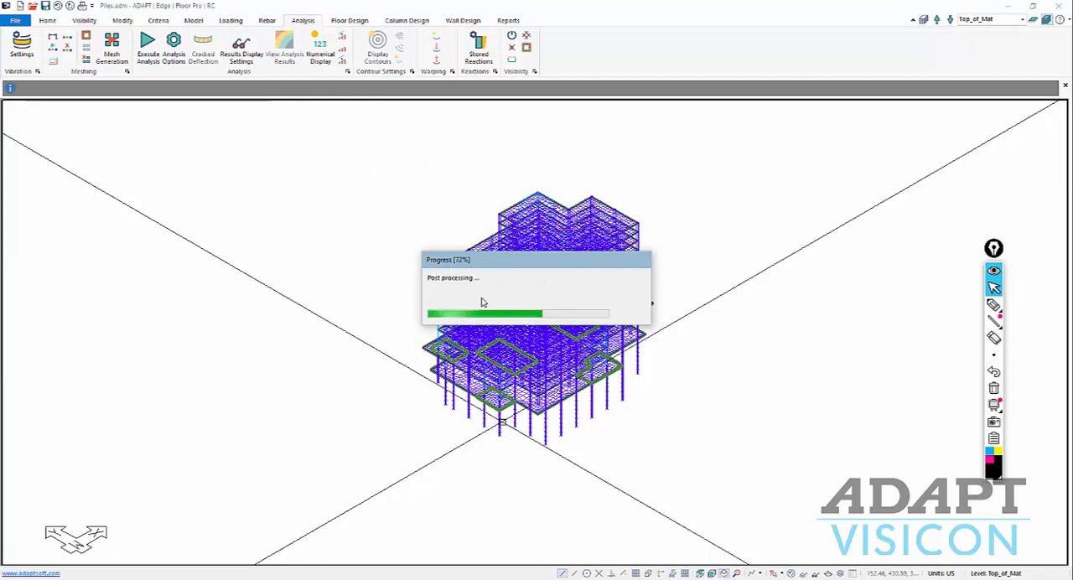
pyautogui.click(528, 319)
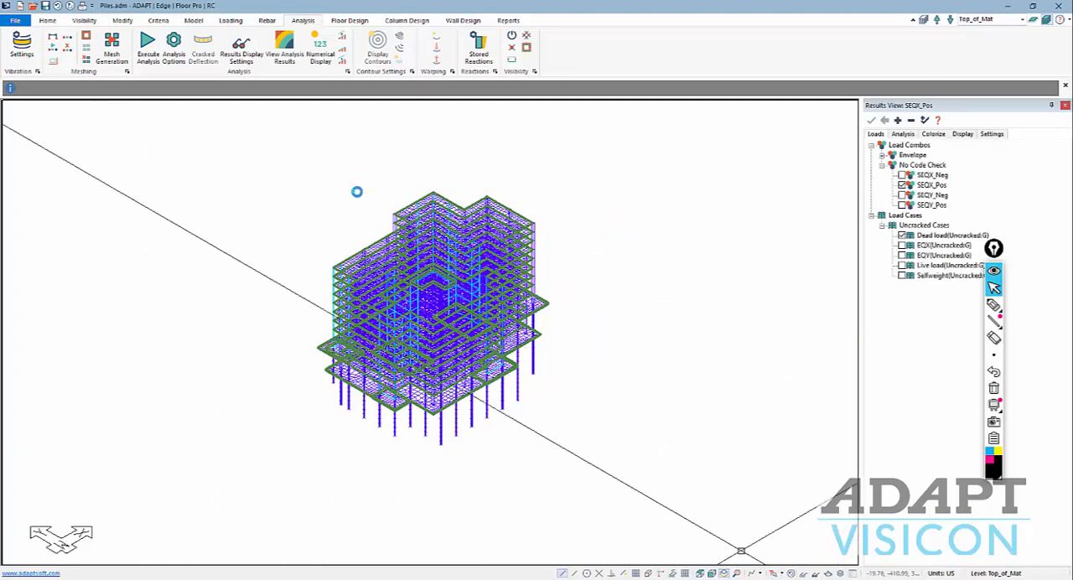
pyautogui.moveTo(329, 410); pyautogui.dragTo(365, 416, button='middle')
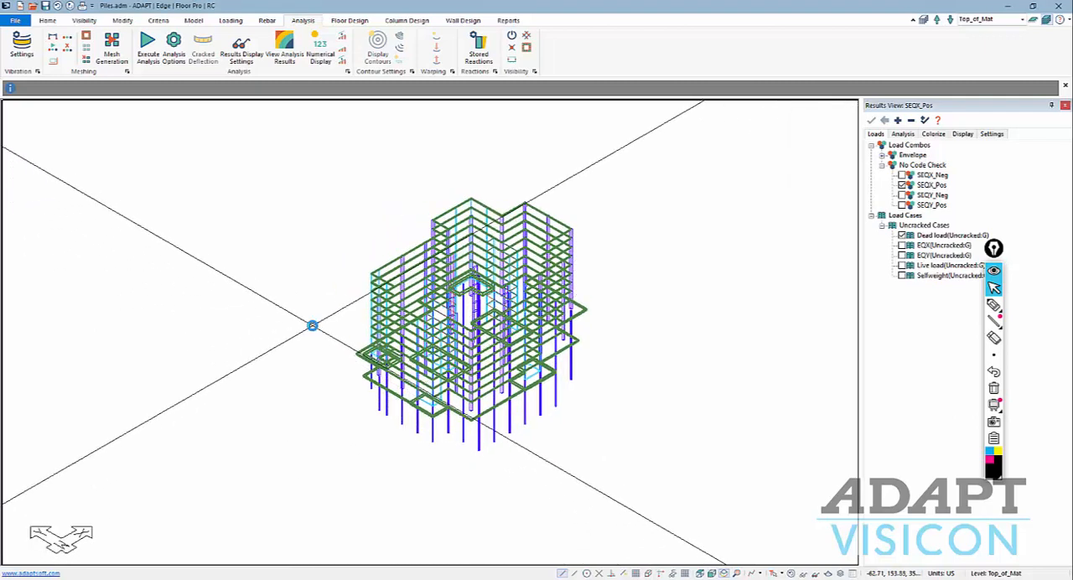
pyautogui.scroll(1, 312, 325)
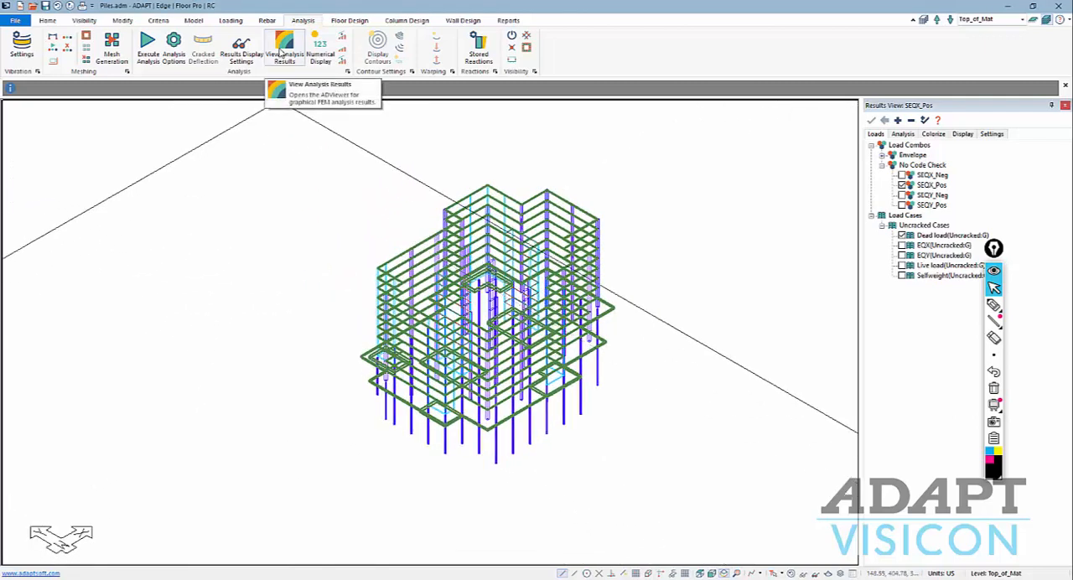
# Examine the SEQX_Pos X-Translation as a 3D deformed shape from several angles in ADViewer and close the viewer.
pyautogui.click(281, 52)
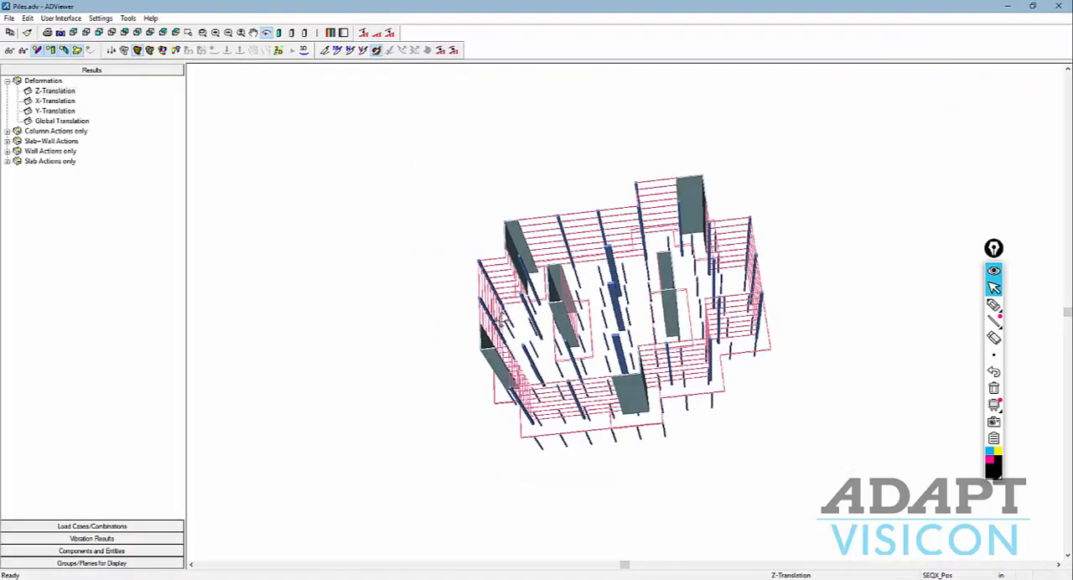
pyautogui.click(57, 101)
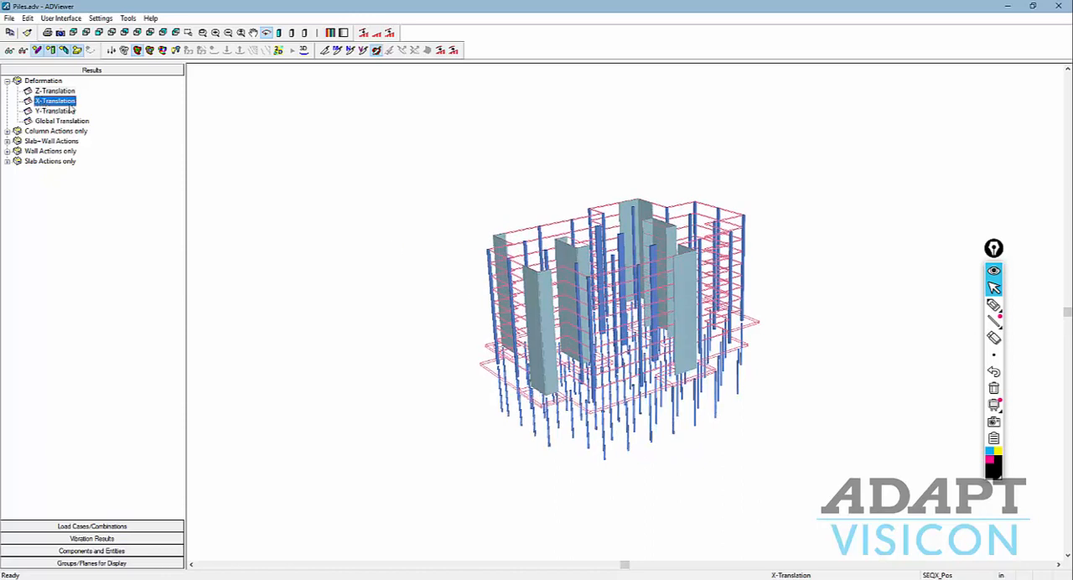
pyautogui.click(305, 50)
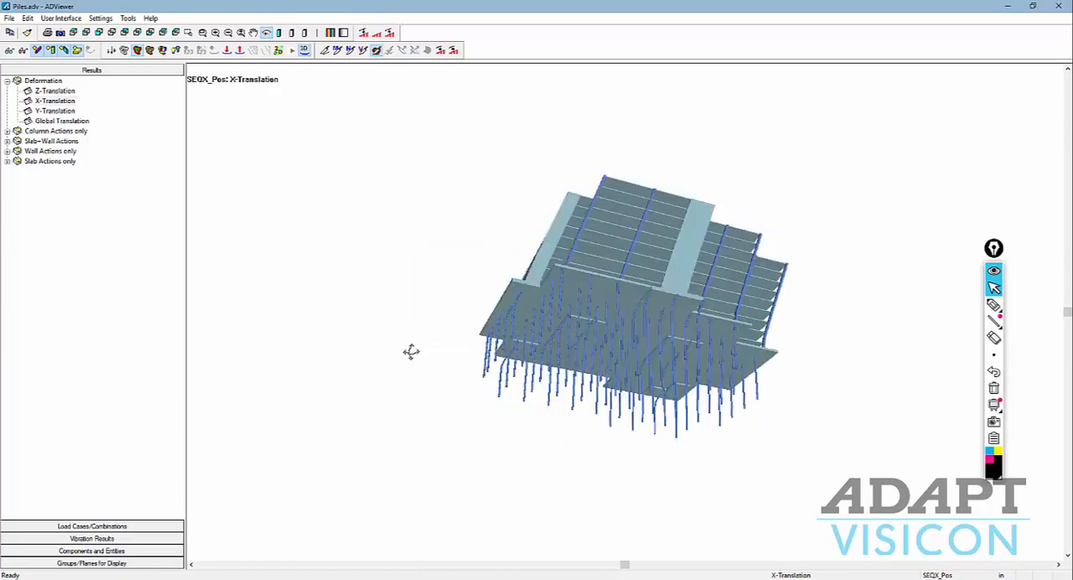
pyautogui.moveTo(413, 359); pyautogui.dragTo(456, 342)
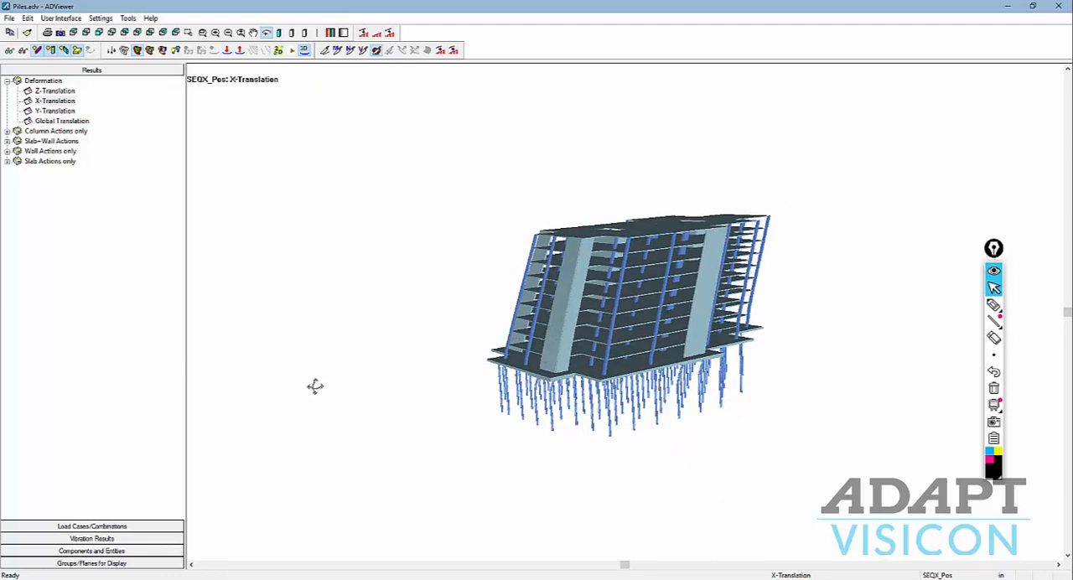
pyautogui.moveTo(352, 387); pyautogui.dragTo(361, 385)
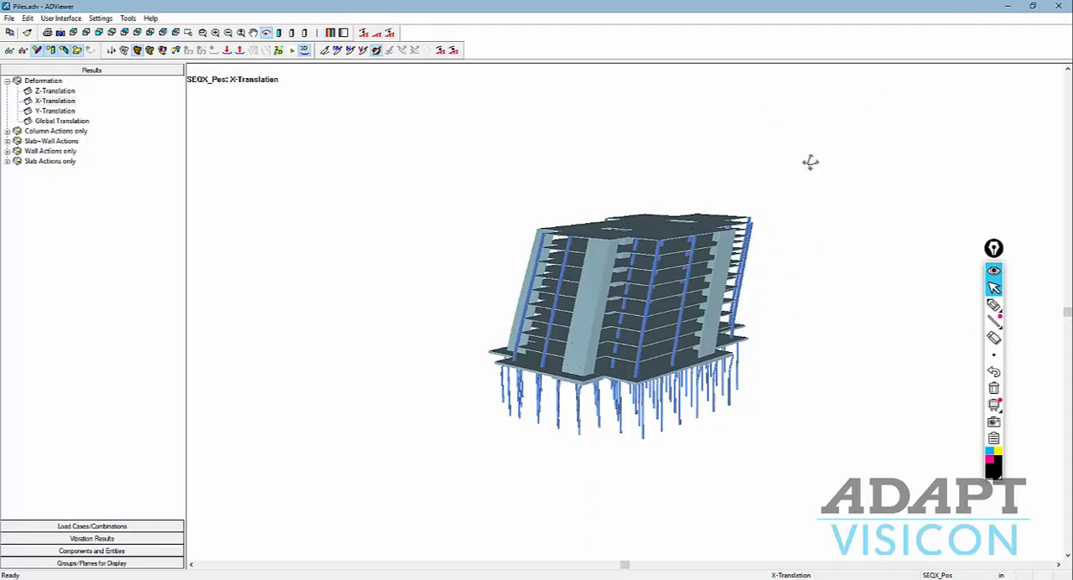
pyautogui.click(1060, 9)
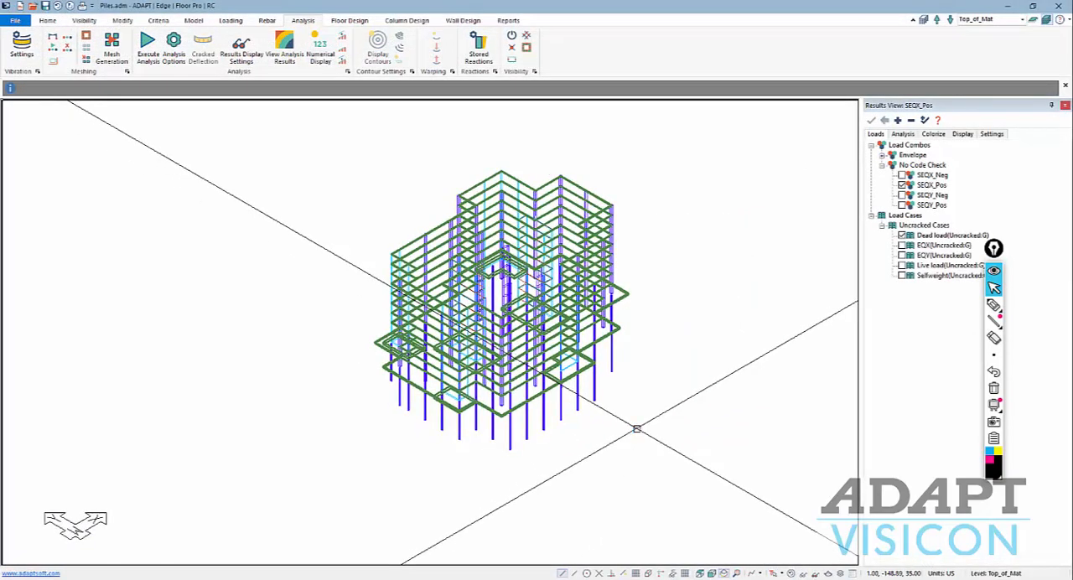
# Switch the model to single-level mode and make Level10 the active level.
pyautogui.scroll(3, 507, 224)
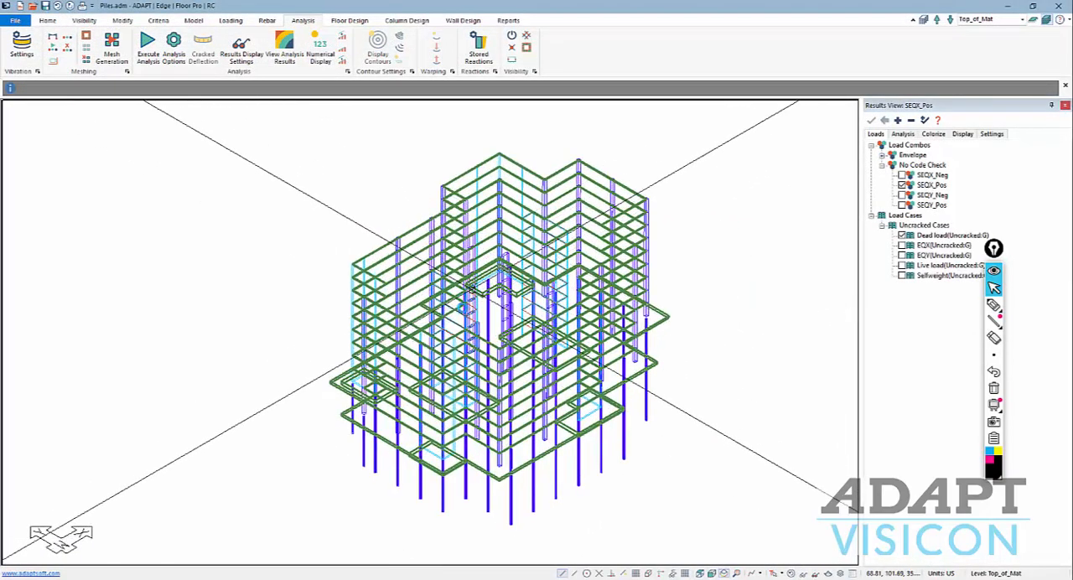
pyautogui.scroll(-1, 471, 289)
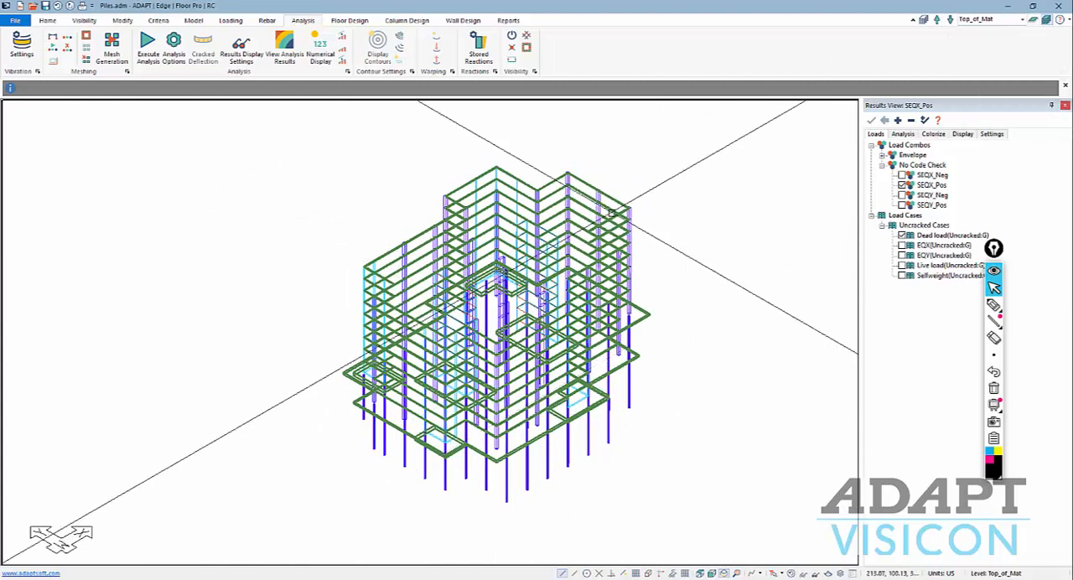
pyautogui.click(1036, 21)
pyautogui.click(1024, 22)
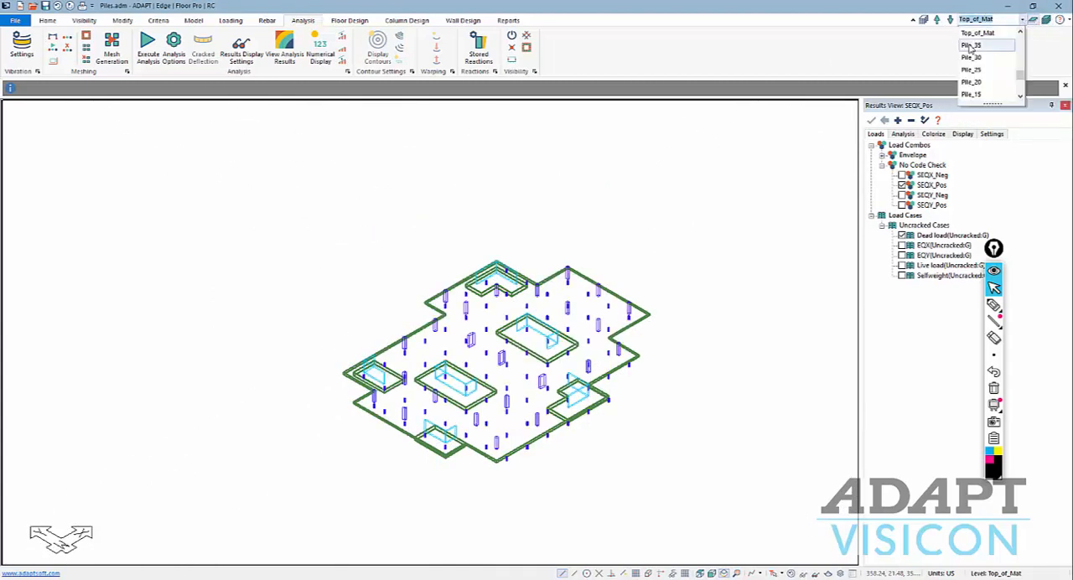
pyautogui.scroll(4, 972, 51)
pyautogui.click(973, 35)
pyautogui.moveTo(718, 237); pyautogui.dragTo(684, 287, button='middle')
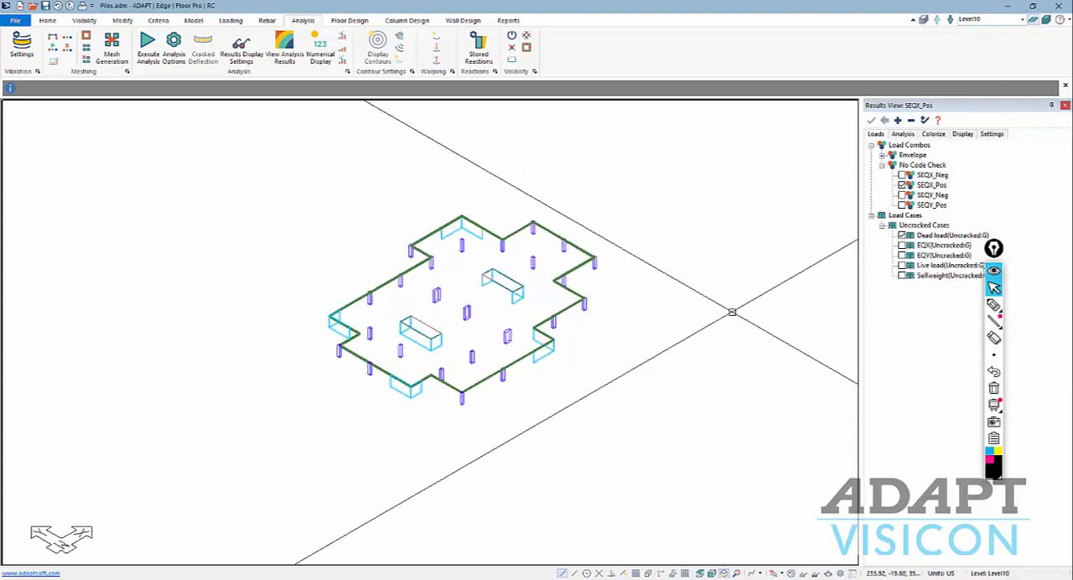
# Display the slab X-Translation deformation contours for SEQX_Pos on Level10 and examine them against the legend.
pyautogui.click(905, 135)
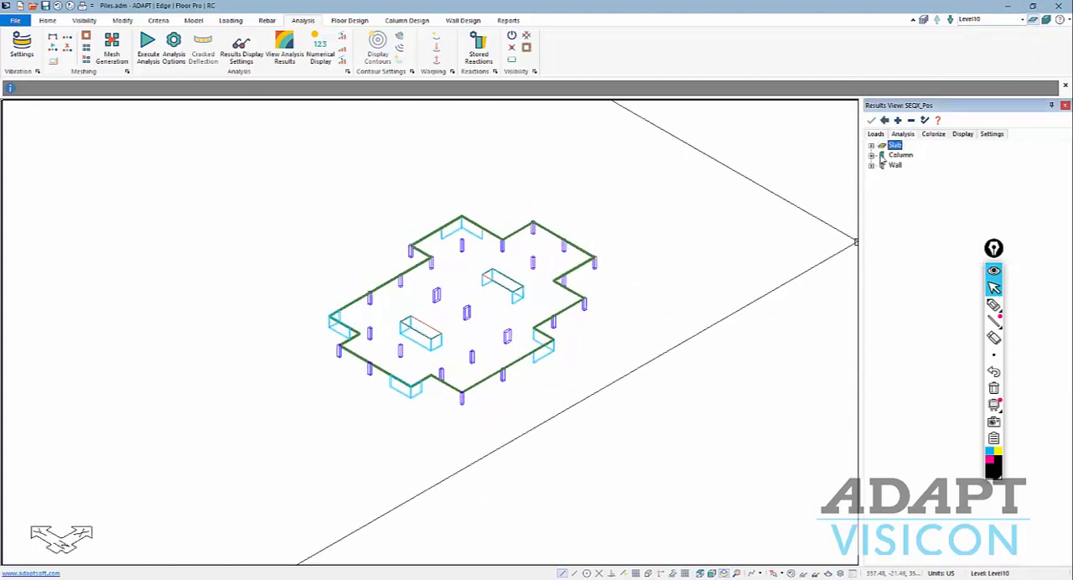
pyautogui.click(871, 146)
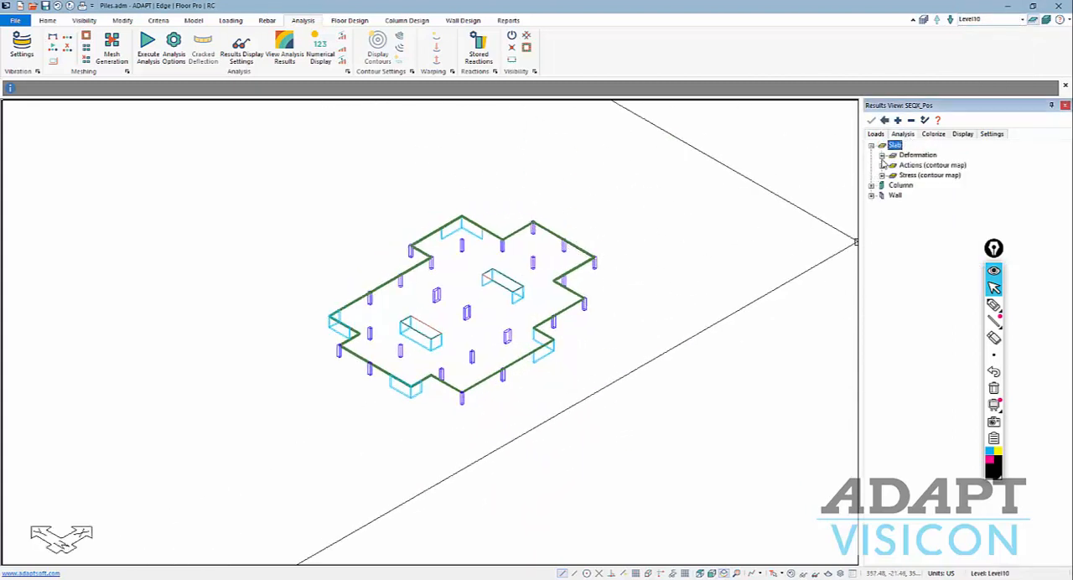
pyautogui.click(882, 156)
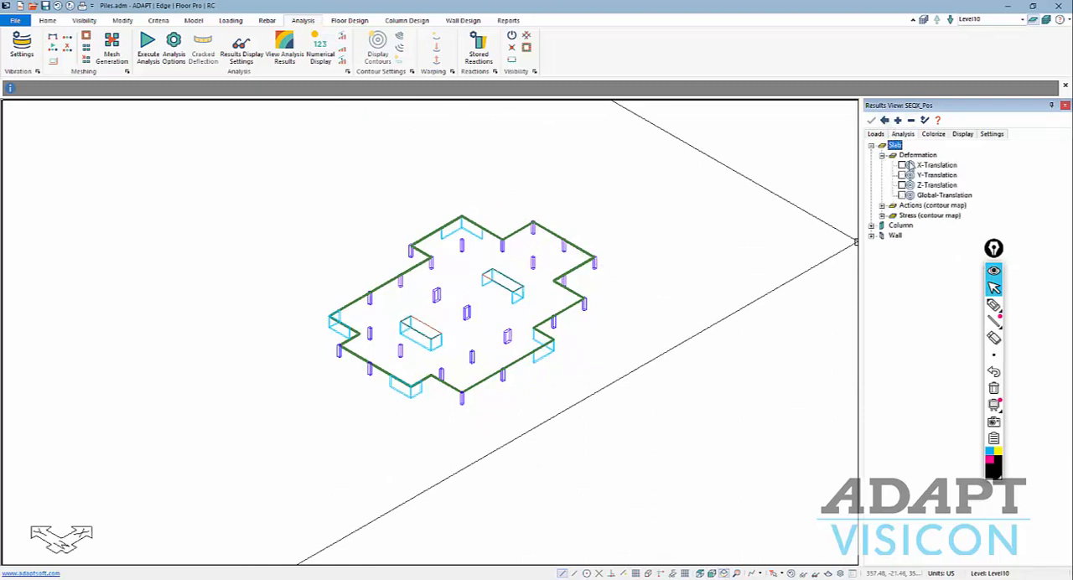
pyautogui.click(902, 165)
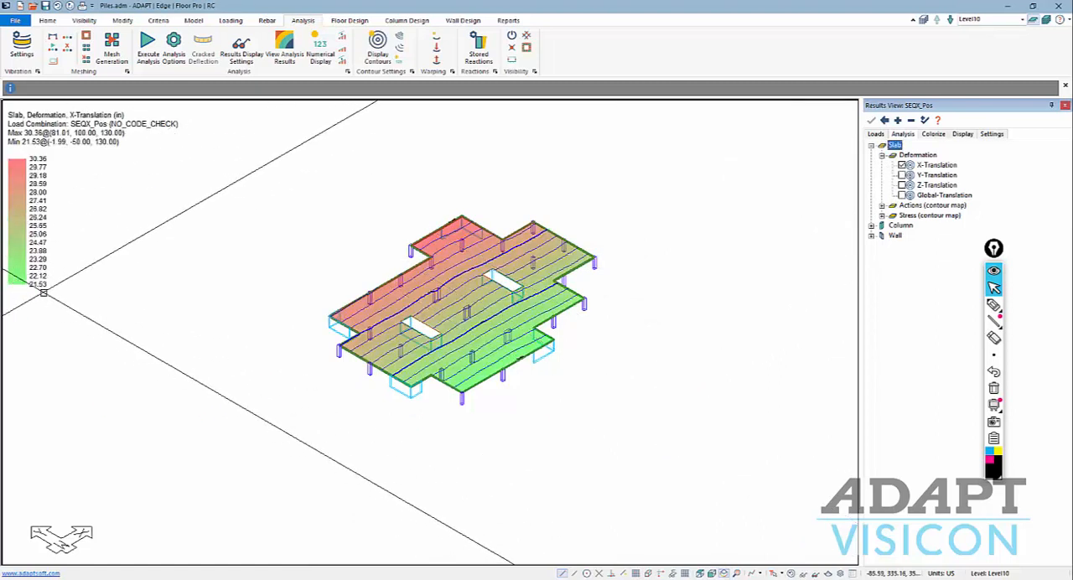
pyautogui.scroll(1, 243, 400)
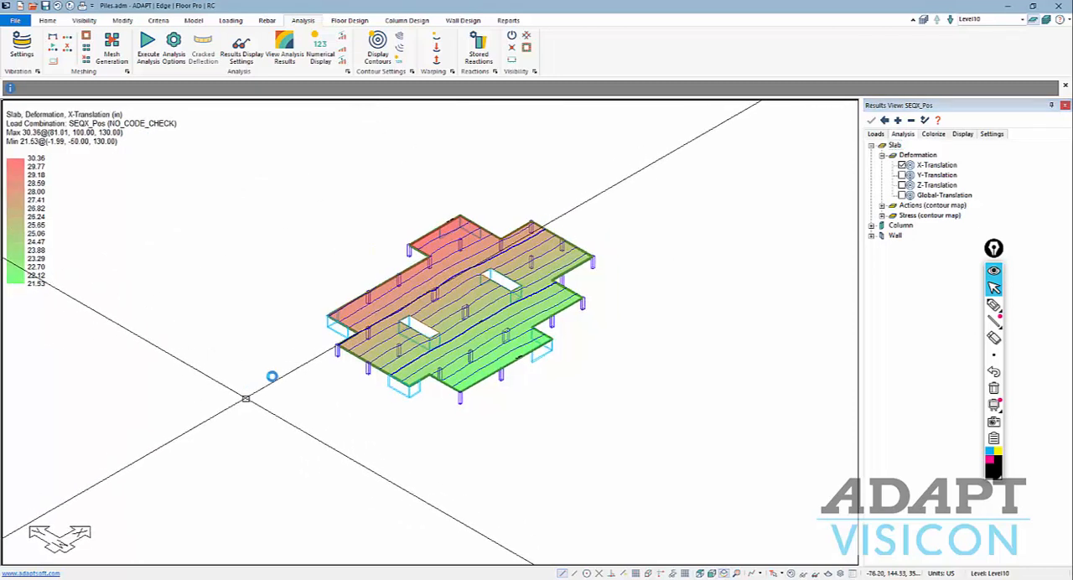
pyautogui.scroll(2, 308, 369)
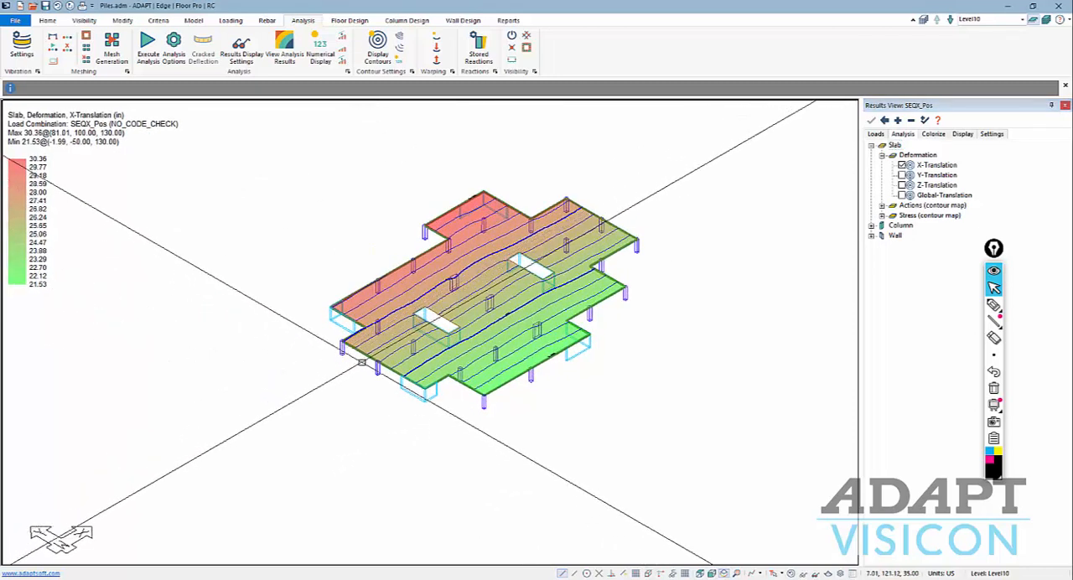
# Compare the slab X-Translation contours at Level3 and Level2.
pyautogui.click(1018, 19)
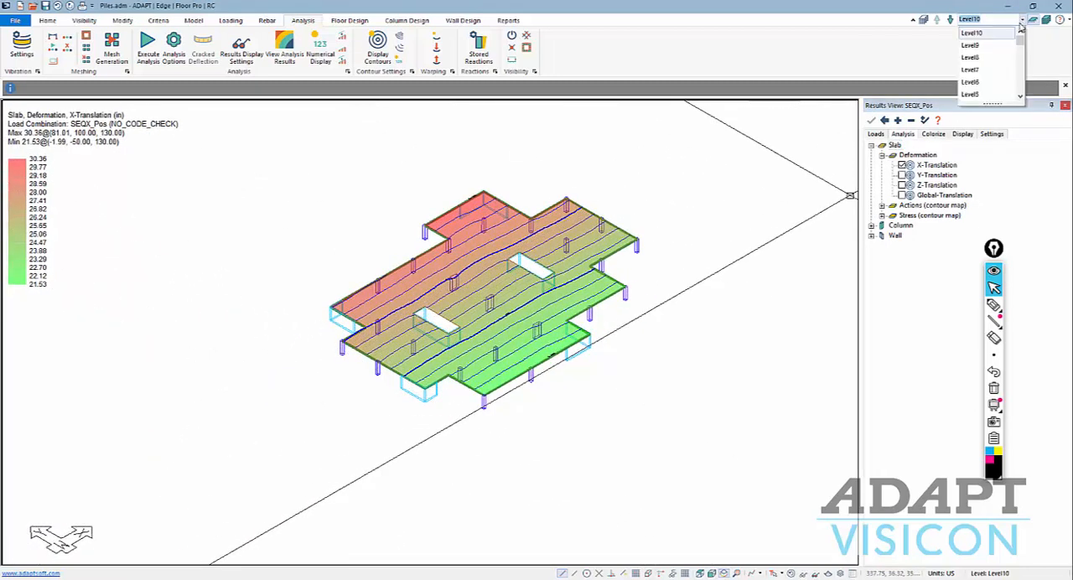
pyautogui.click(988, 83)
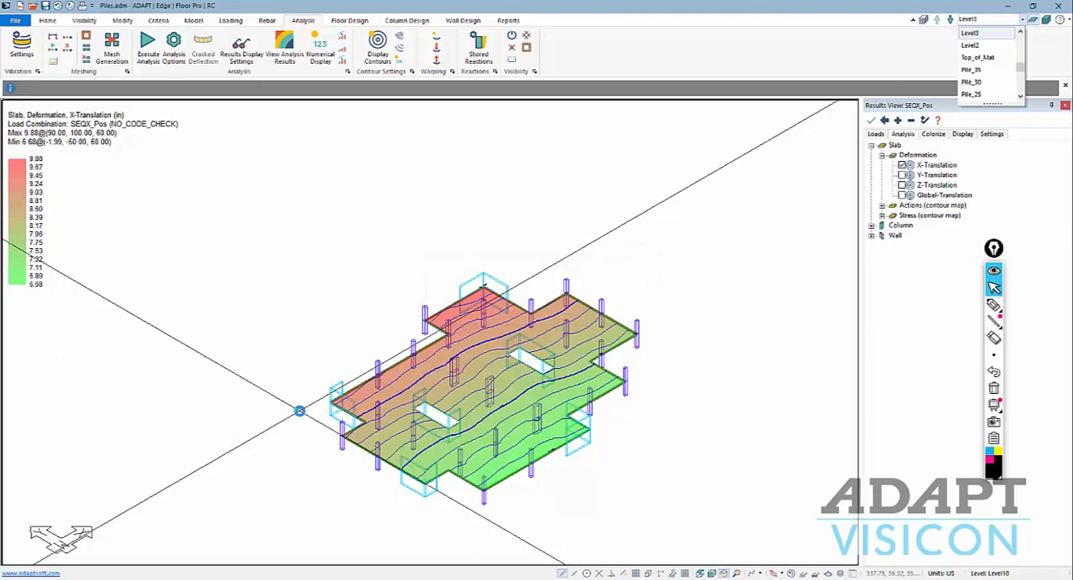
pyautogui.moveTo(328, 410); pyautogui.dragTo(314, 337, button='middle')
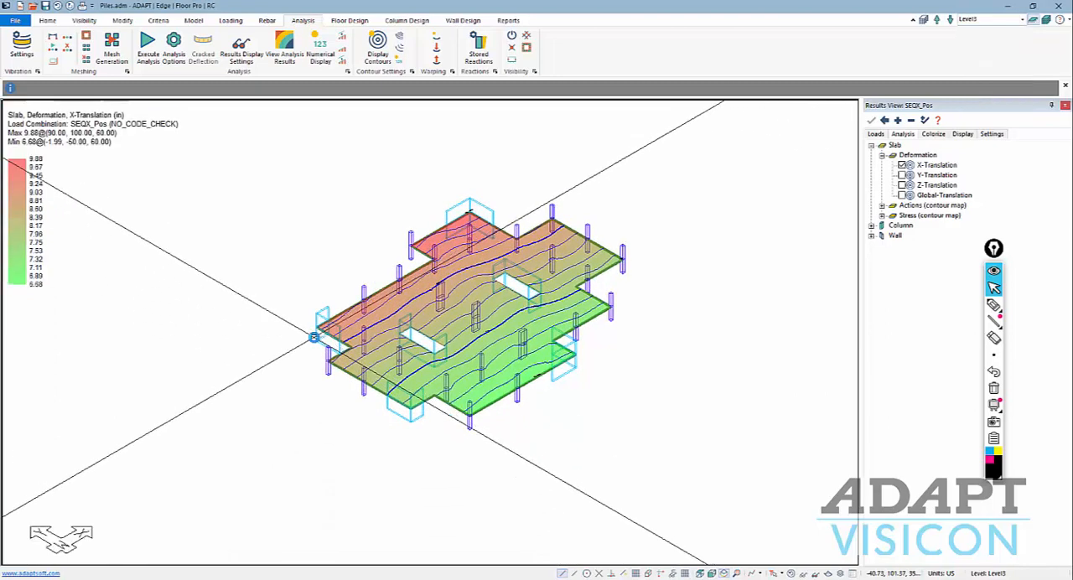
pyautogui.scroll(3, 313, 337)
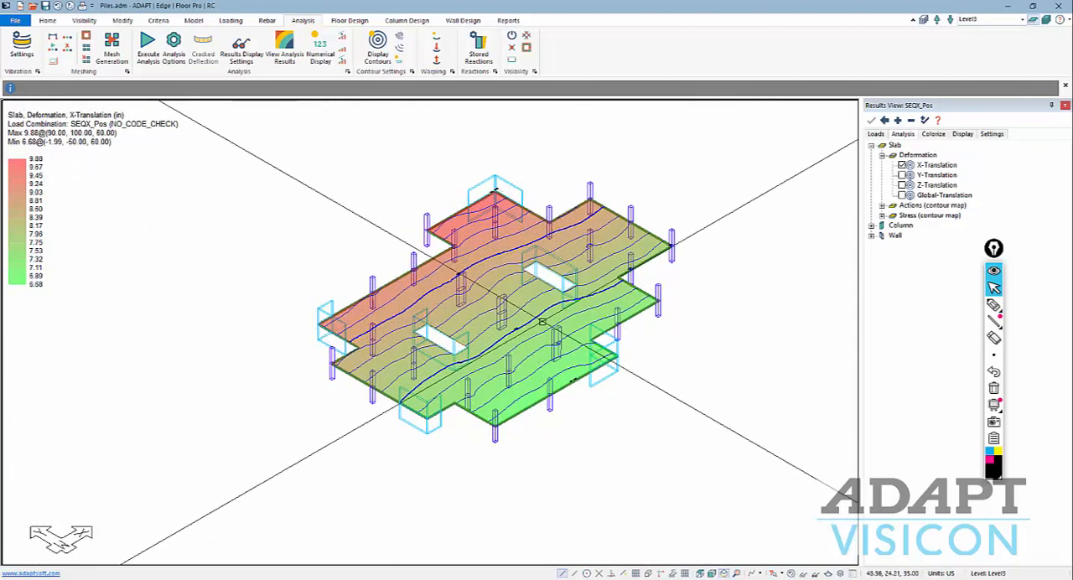
pyautogui.scroll(-2, 570, 425)
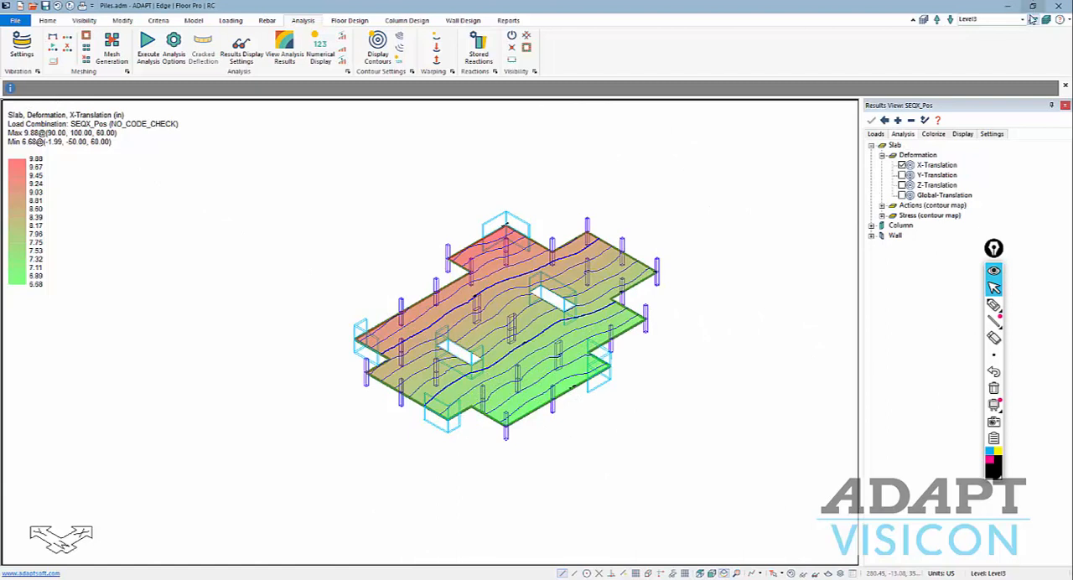
pyautogui.click(950, 19)
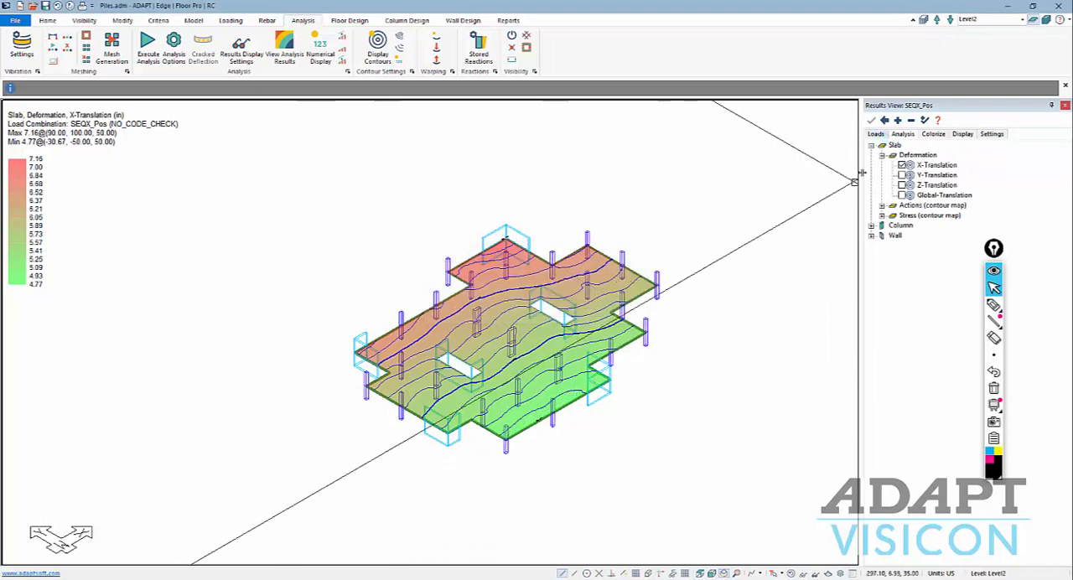
# Turn off the slab X-Translation contours and show all levels of the structure in a front elevation.
pyautogui.click(902, 165)
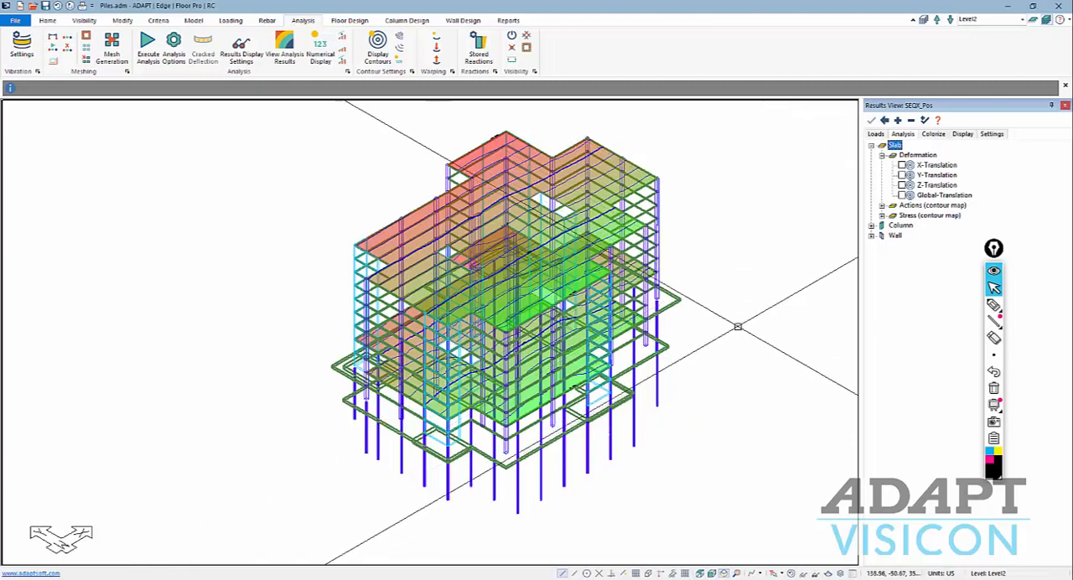
pyautogui.moveTo(748, 255); pyautogui.dragTo(723, 230, button='middle')
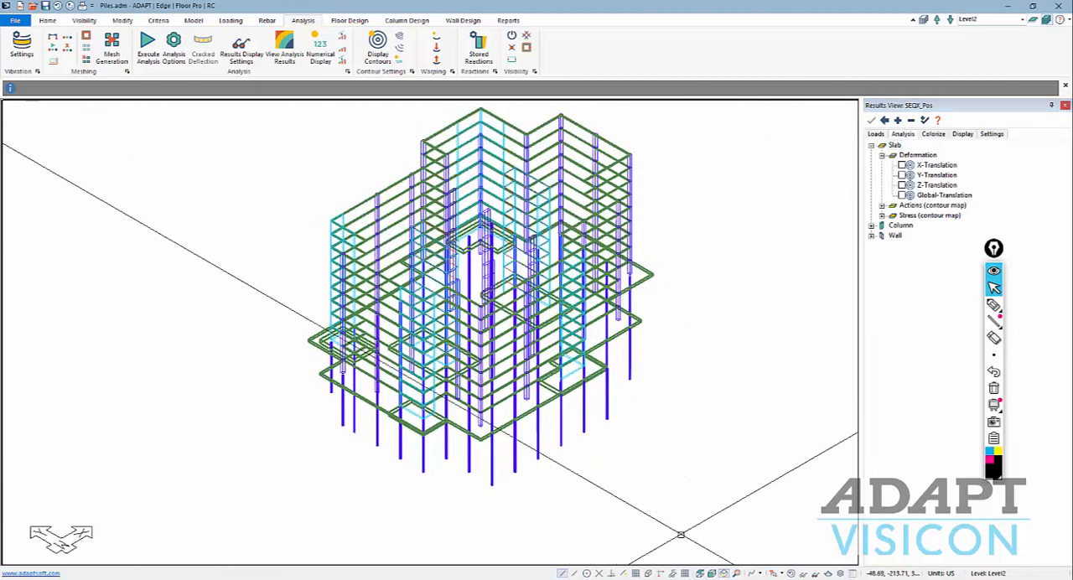
pyautogui.click(710, 574)
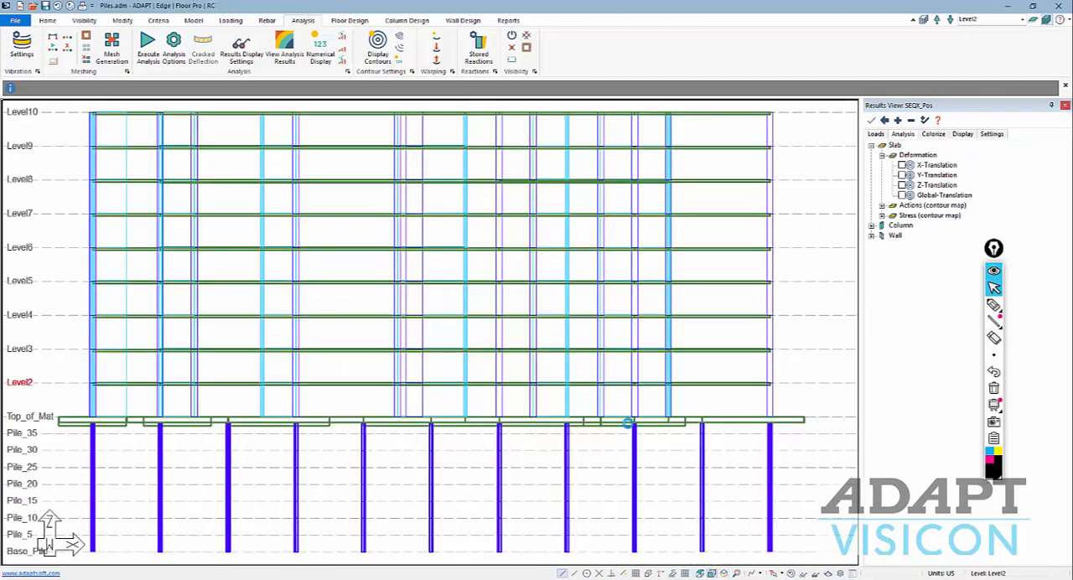
# Hide all slabs, columns and walls above the mat, leaving the mat and piles in view.
pyautogui.moveTo(770, 409); pyautogui.dragTo(97, 116)
pyautogui.rightClick(131, 130)
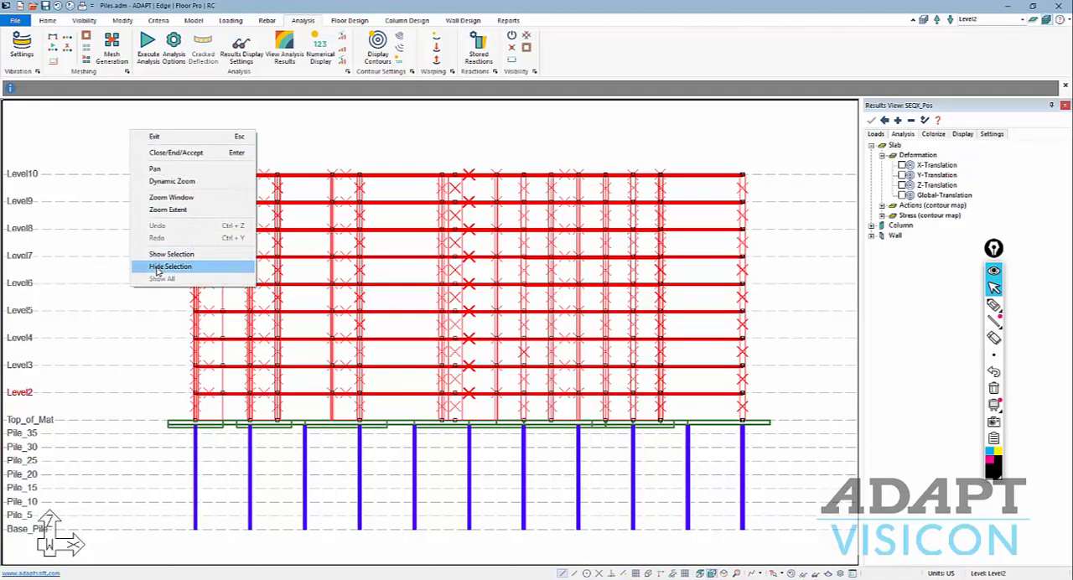
pyautogui.click(171, 265)
pyautogui.moveTo(270, 424); pyautogui.dragTo(271, 302, button='middle')
pyautogui.scroll(1, 198, 312)
pyautogui.scroll(-1, 198, 312)
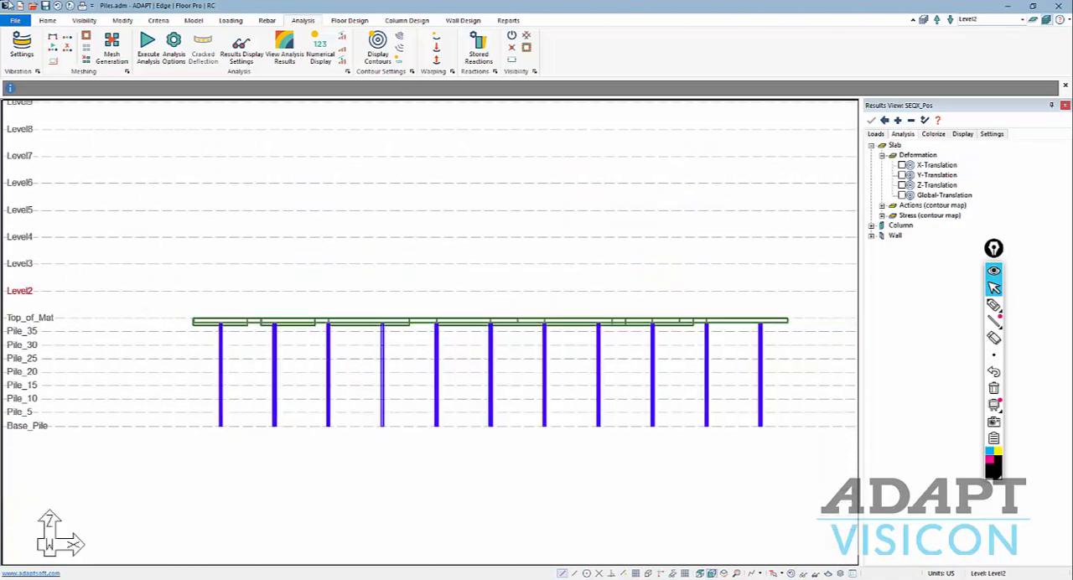
# Select all slab regions by type, hide them to isolate the piles, and view the piles isometrically.
pyautogui.click(47, 21)
pyautogui.click(130, 48)
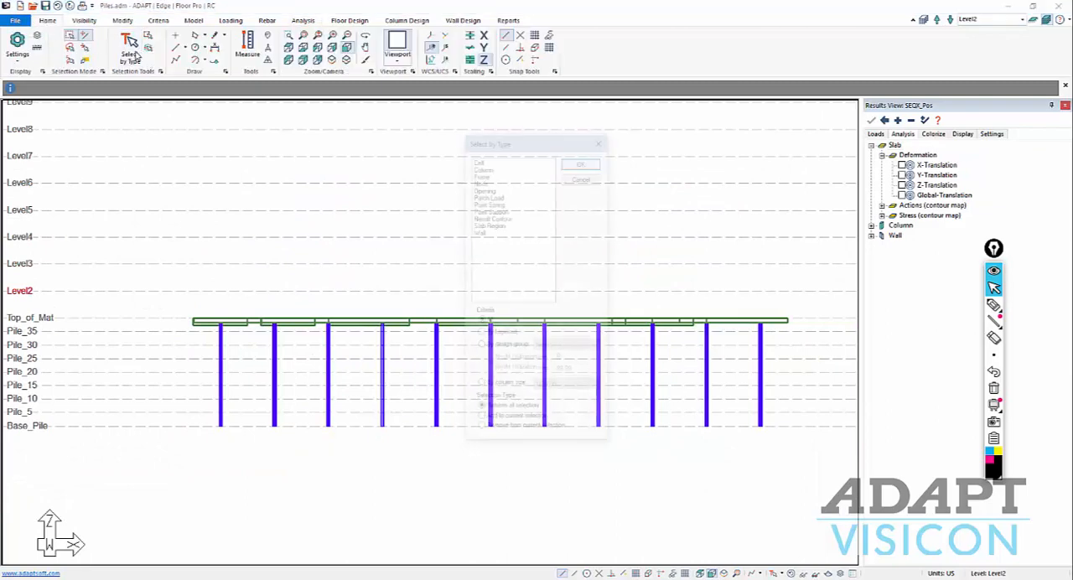
pyautogui.click(489, 224)
pyautogui.click(583, 161)
pyautogui.rightClick(598, 235)
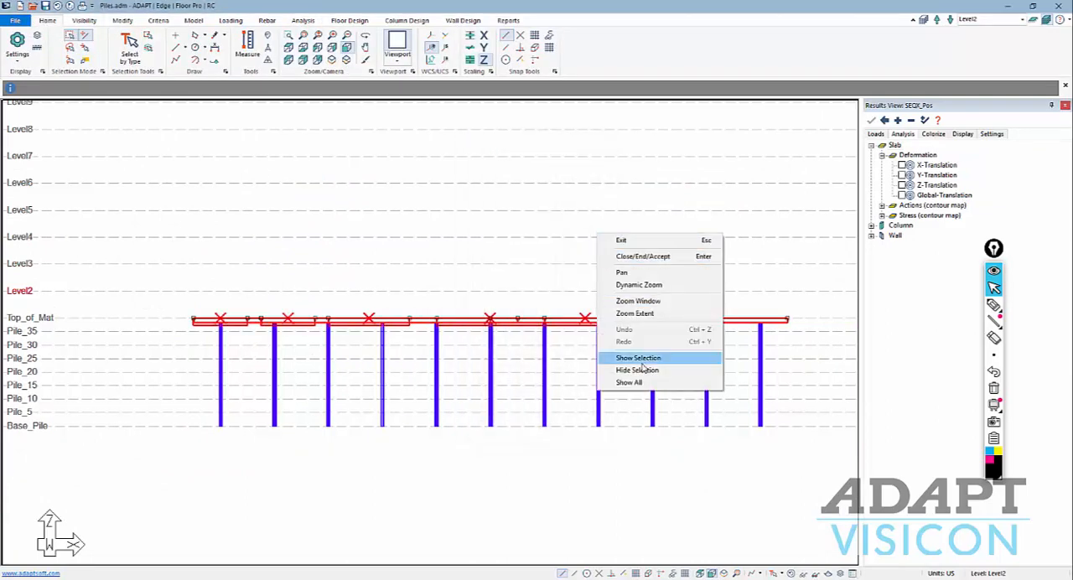
pyautogui.click(637, 370)
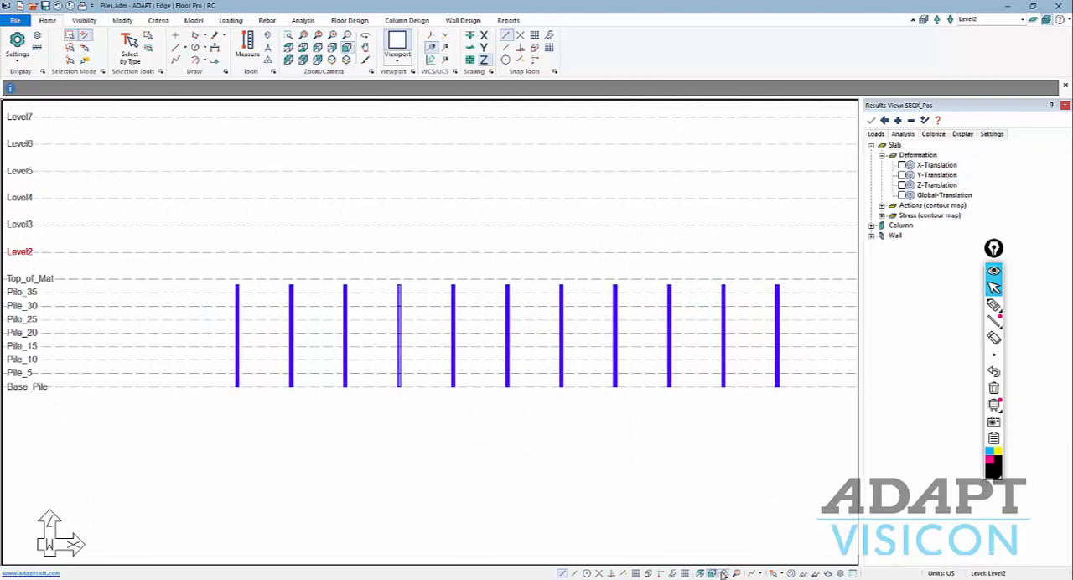
pyautogui.moveTo(711, 513); pyautogui.dragTo(507, 475, button='middle')
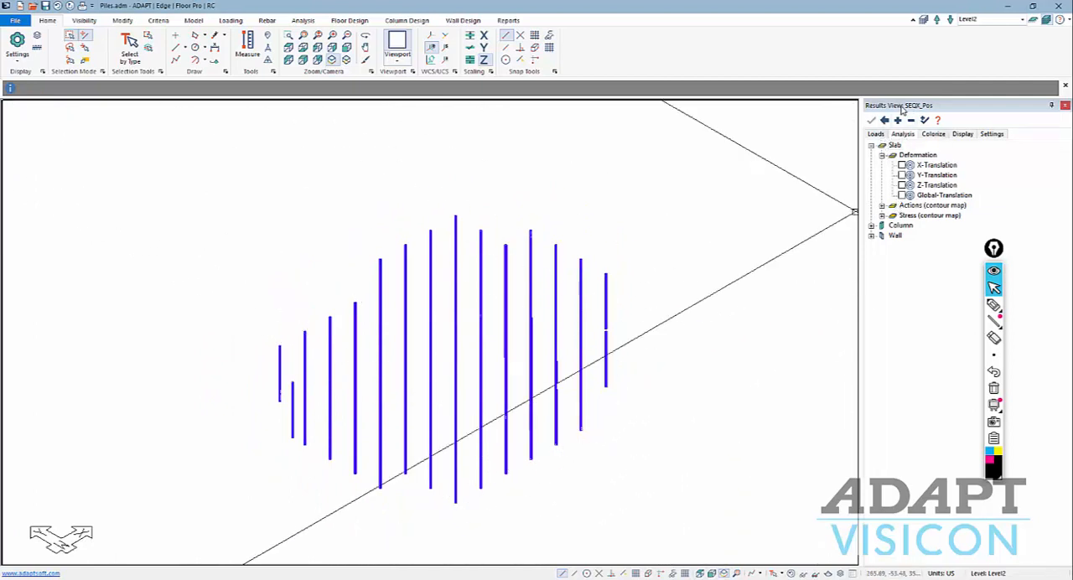
# Display the column Axial Force from Action (Combination) on the isolated piles for the SEQX_Pos combination.
pyautogui.click(876, 135)
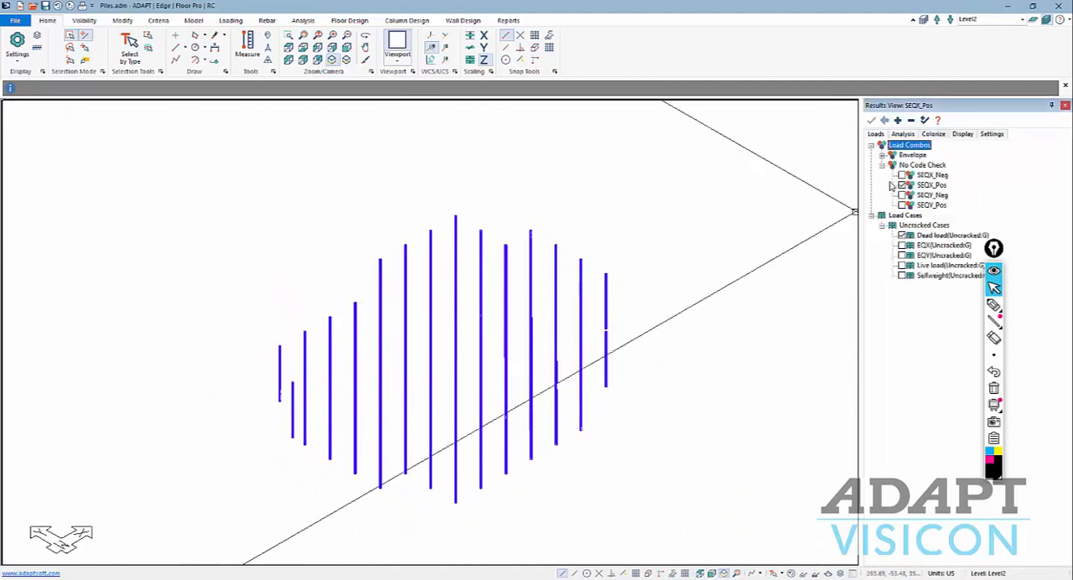
pyautogui.click(903, 135)
pyautogui.click(875, 135)
pyautogui.click(882, 157)
pyautogui.click(882, 156)
pyautogui.click(902, 134)
pyautogui.click(872, 227)
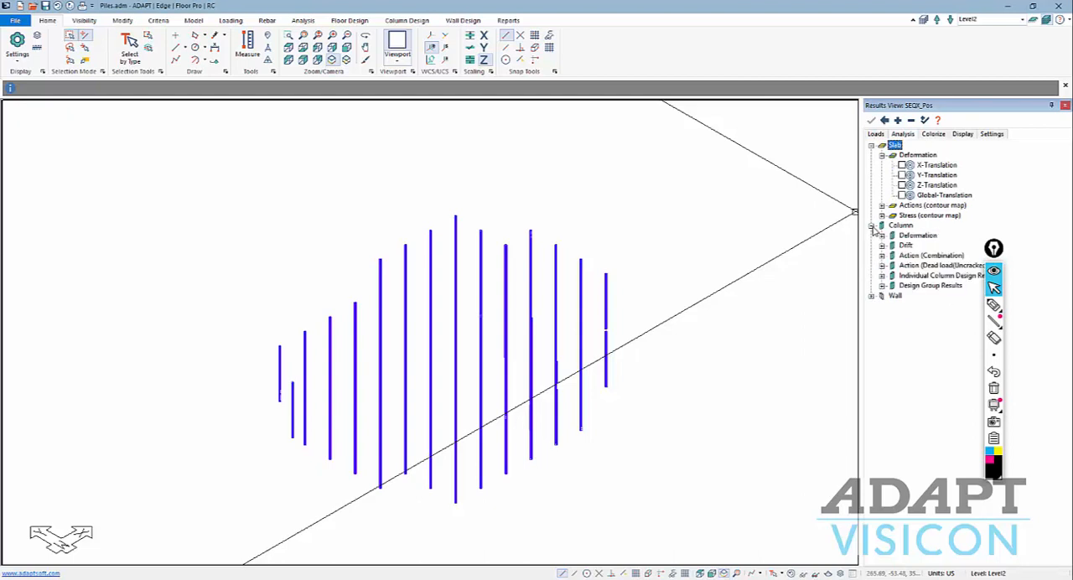
pyautogui.click(882, 255)
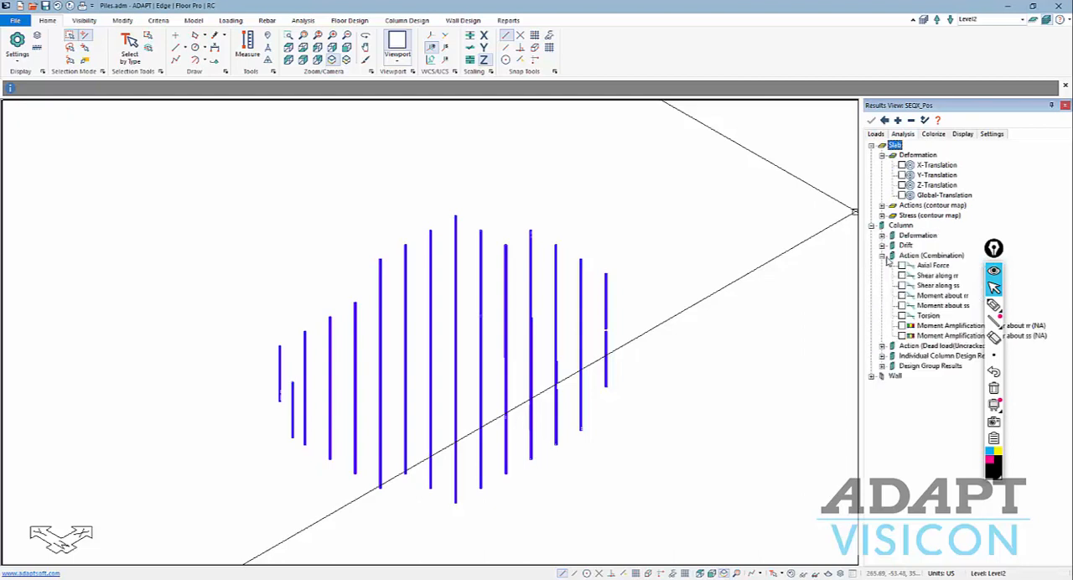
pyautogui.click(931, 265)
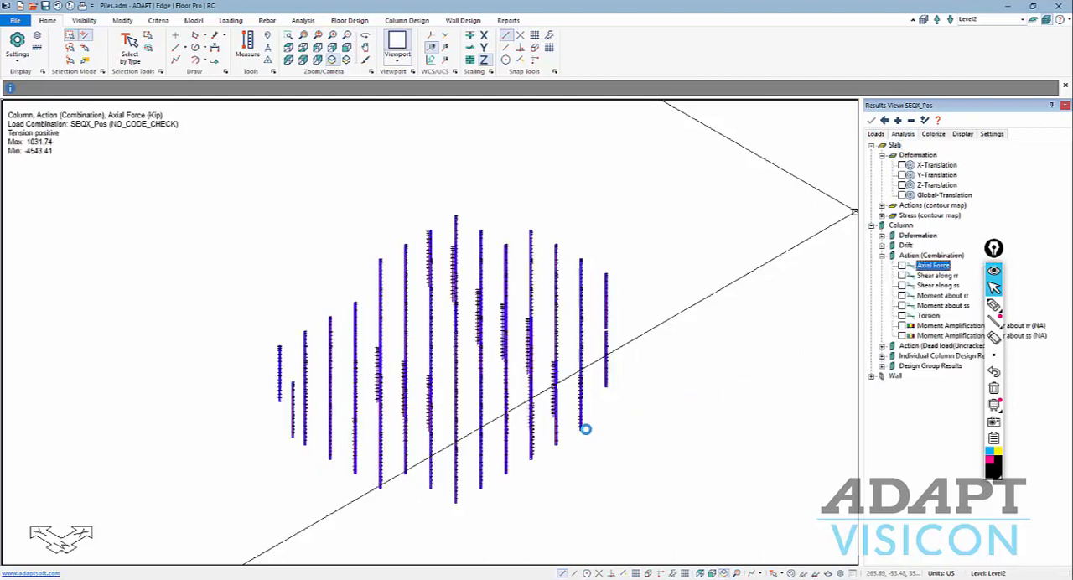
# Examine the axial force diagrams and their values along the isolated piles for the SEQX_Pos combination.
pyautogui.moveTo(519, 471); pyautogui.dragTo(532, 434, button='middle')
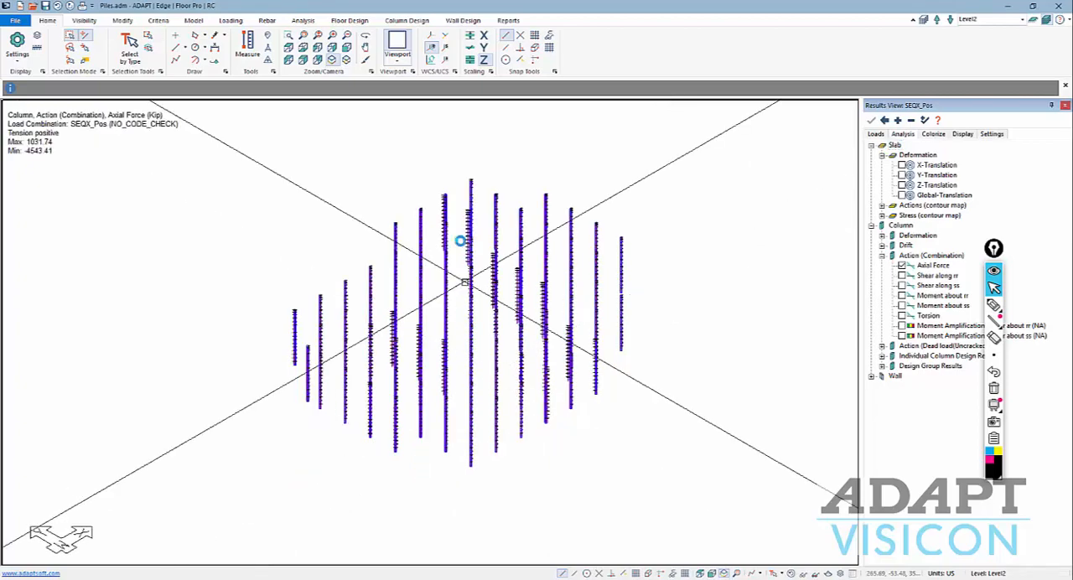
pyautogui.scroll(2, 460, 245)
pyautogui.scroll(5, 441, 212)
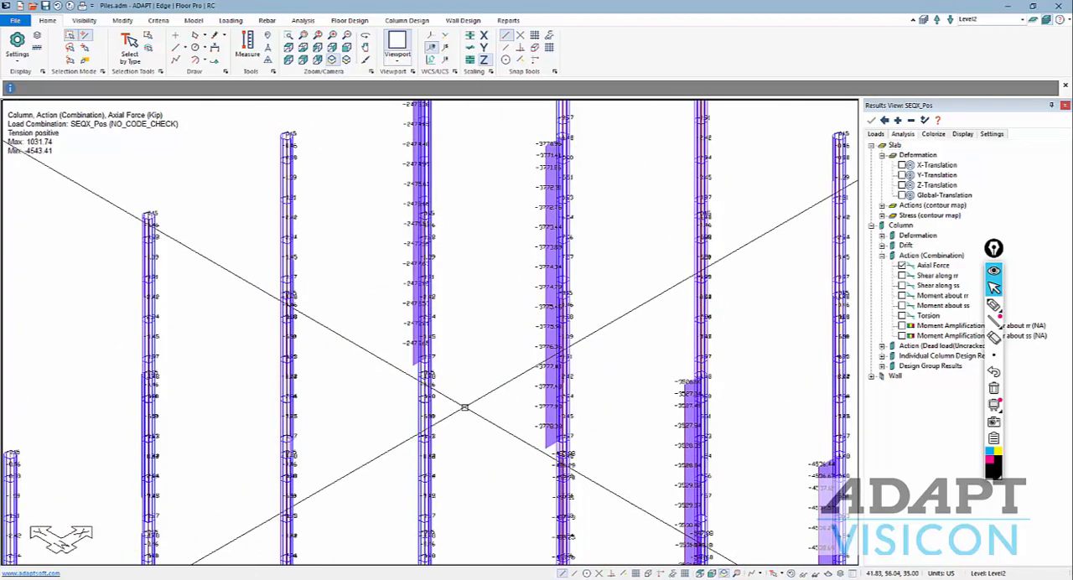
pyautogui.scroll(-4, 457, 403)
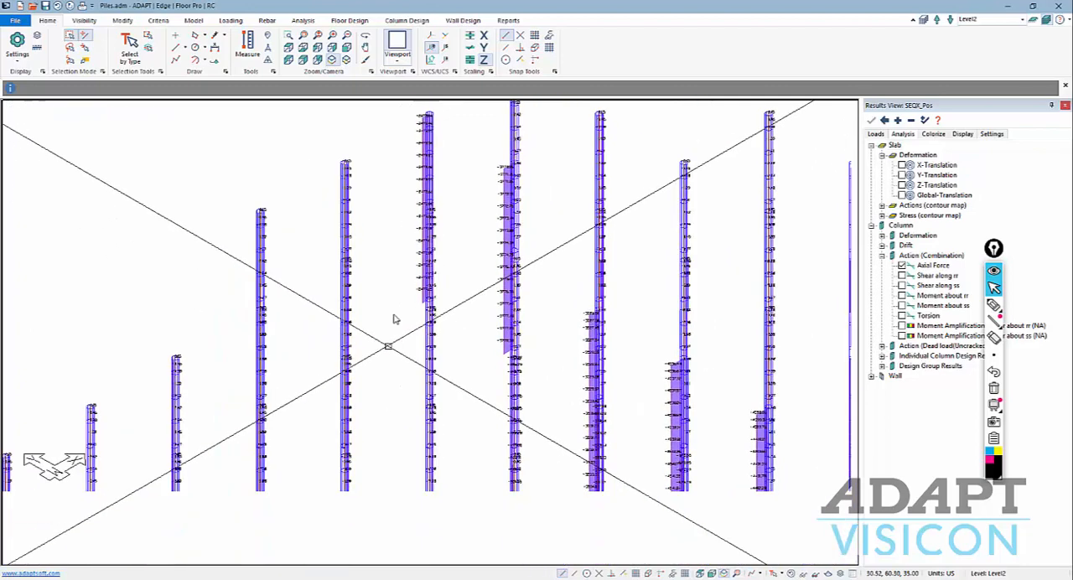
pyautogui.scroll(-3, 309, 487)
pyautogui.moveTo(310, 486); pyautogui.dragTo(365, 361, button='middle')
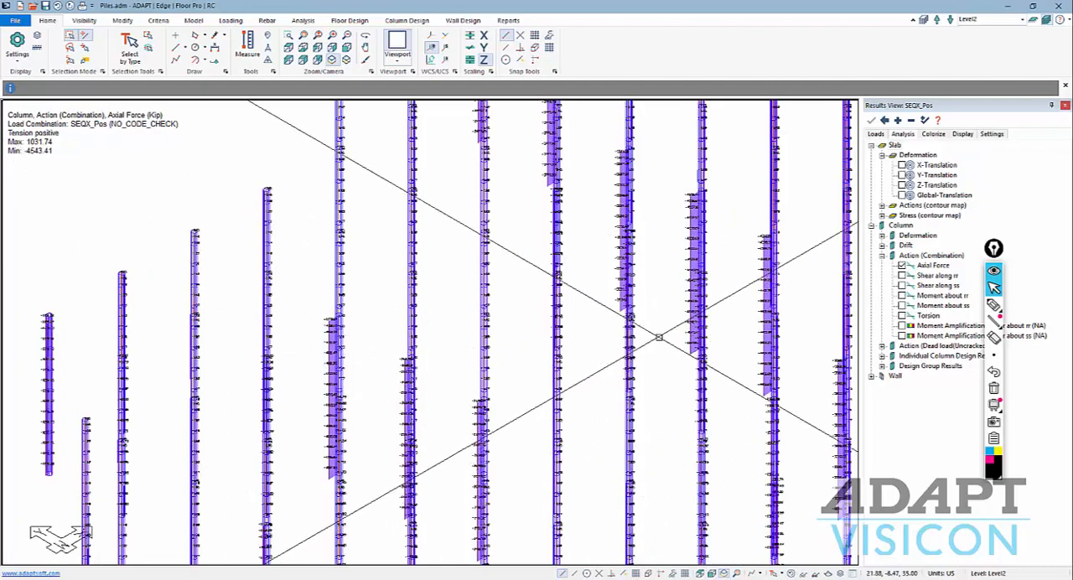
pyautogui.moveTo(696, 335); pyautogui.dragTo(517, 387, button='middle')
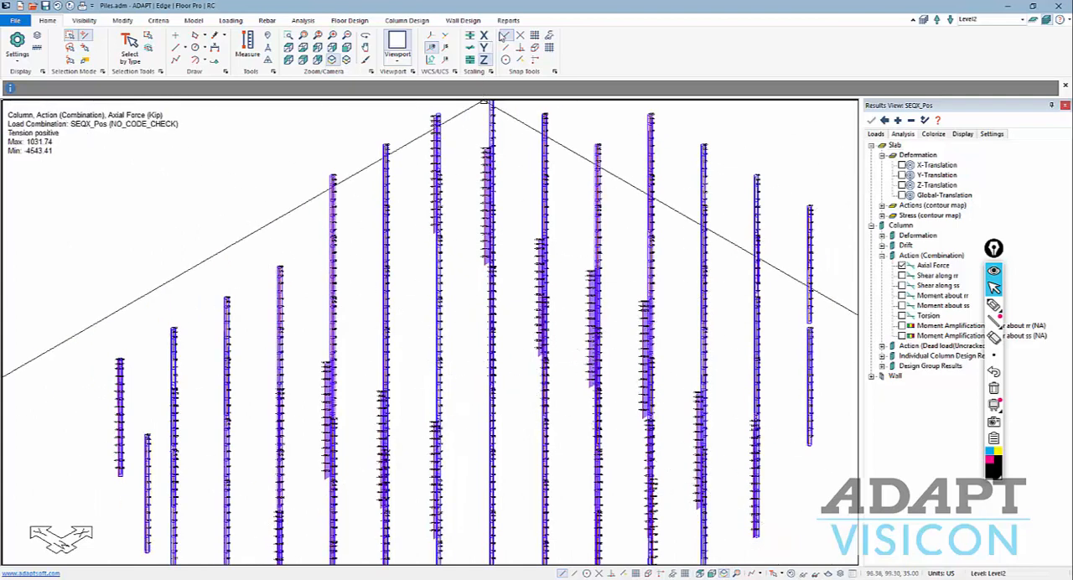
# Check which column reports are available, without generating one.
pyautogui.click(508, 21)
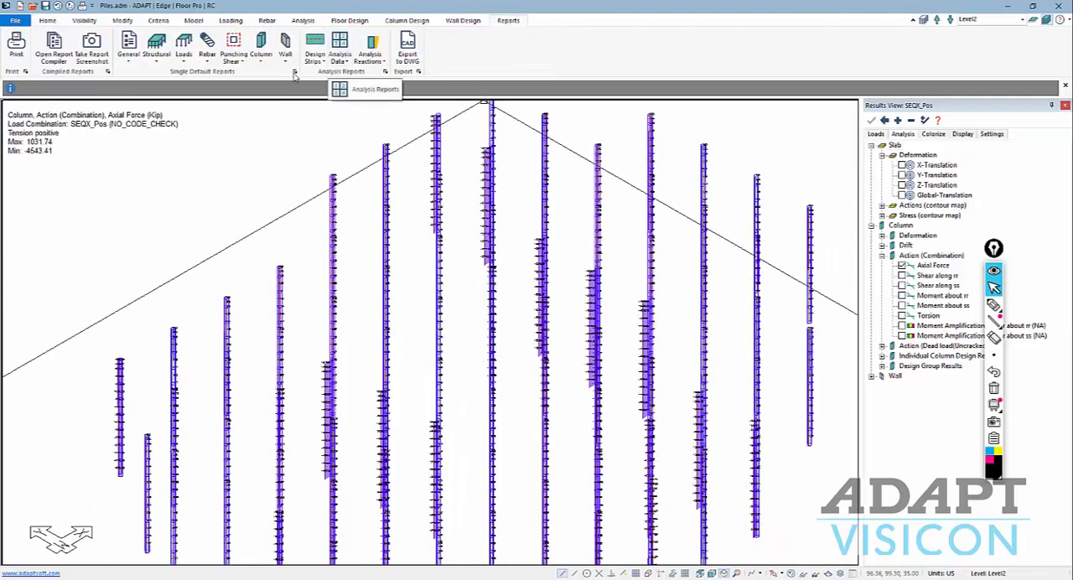
pyautogui.click(262, 59)
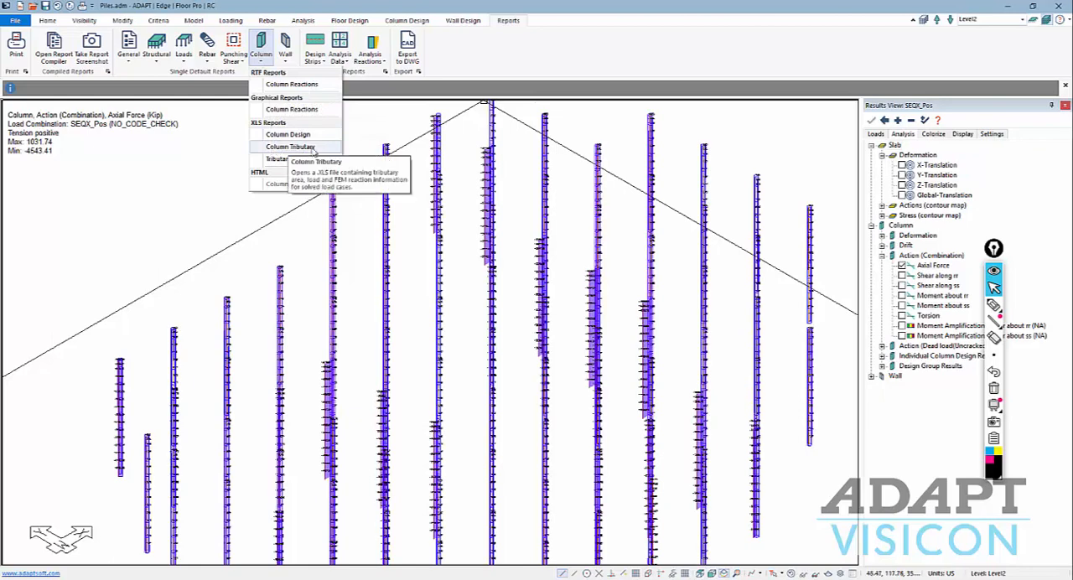
pyautogui.click(232, 247)
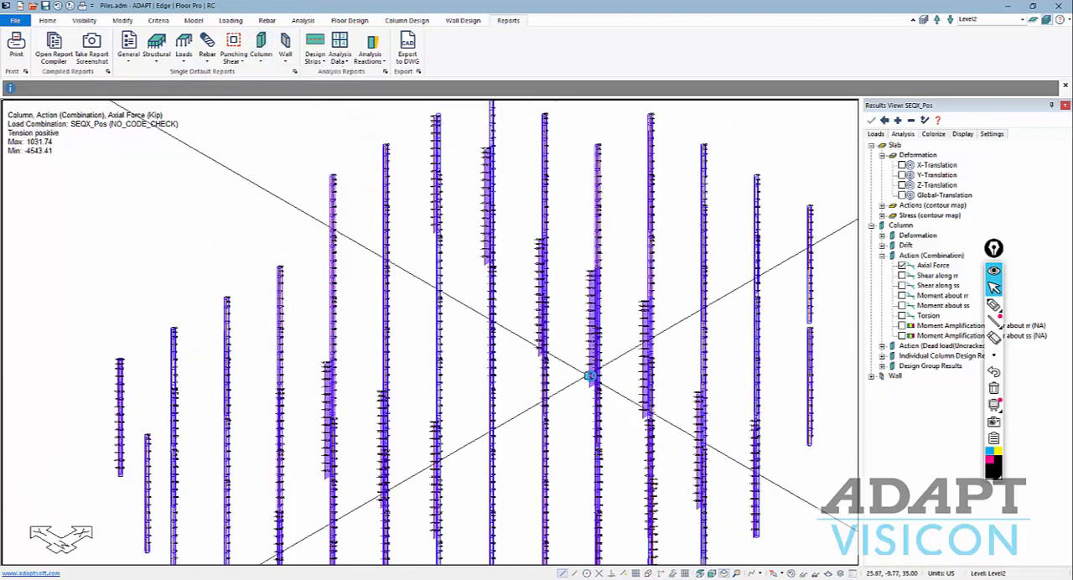
pyautogui.scroll(-2, 587, 375)
pyautogui.scroll(-2, 586, 374)
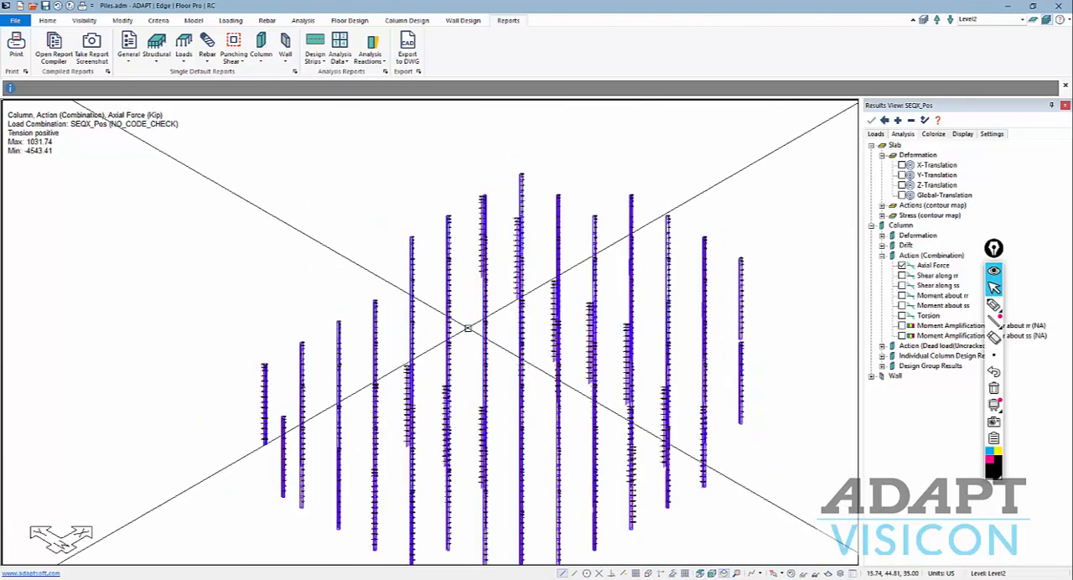
pyautogui.moveTo(460, 333); pyautogui.dragTo(449, 311, button='middle')
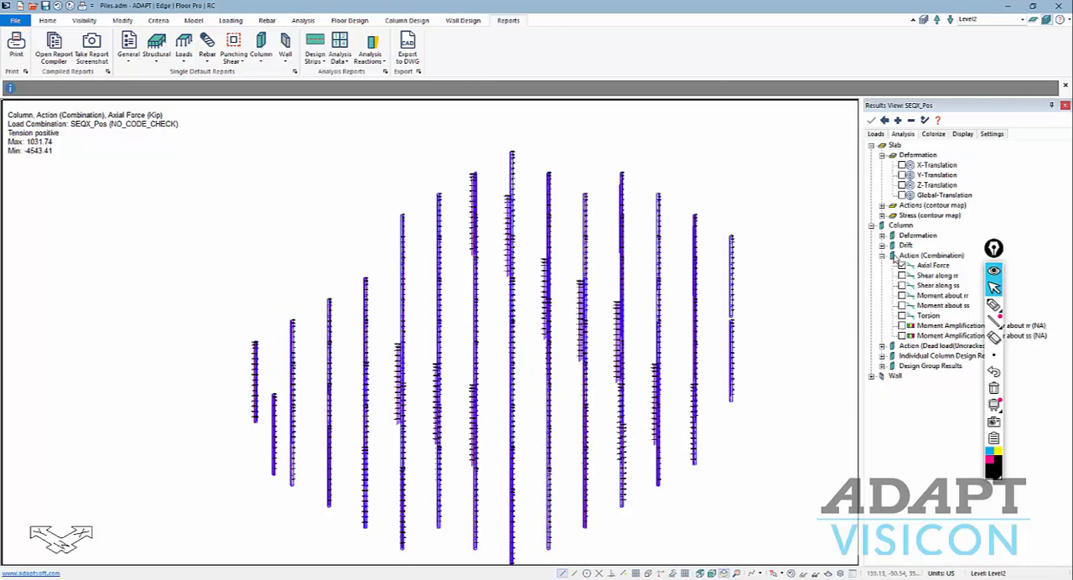
# List the column Deformation results and turn off the Axial Force display on the piles.
pyautogui.click(882, 255)
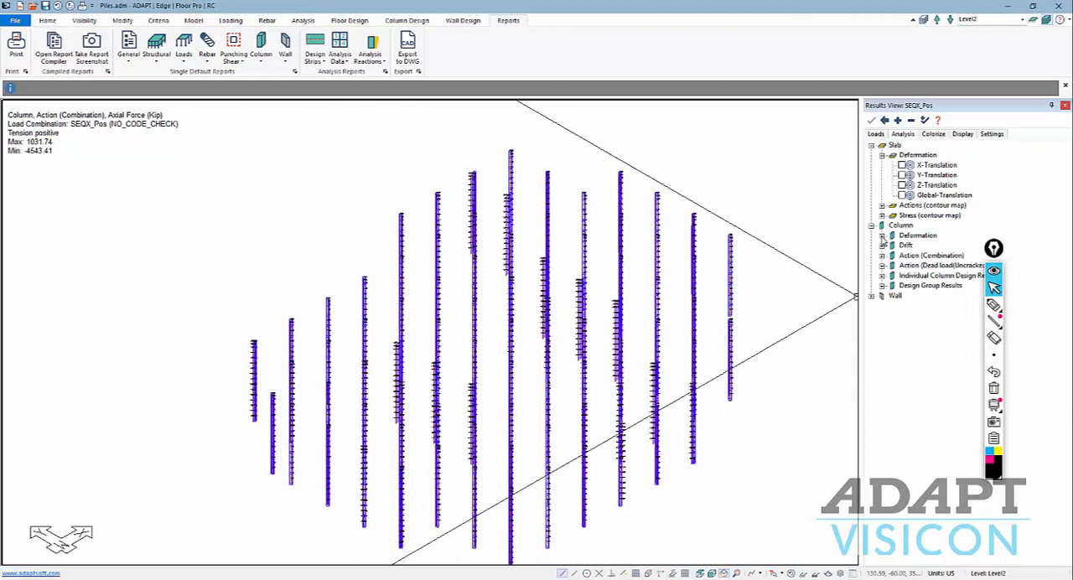
pyautogui.click(882, 236)
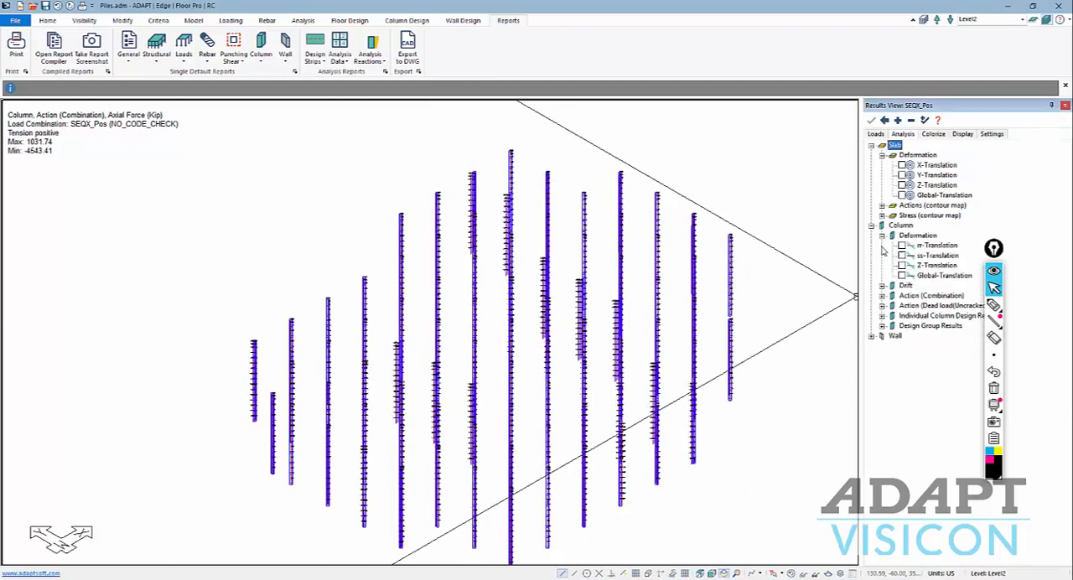
pyautogui.click(882, 296)
pyautogui.click(902, 306)
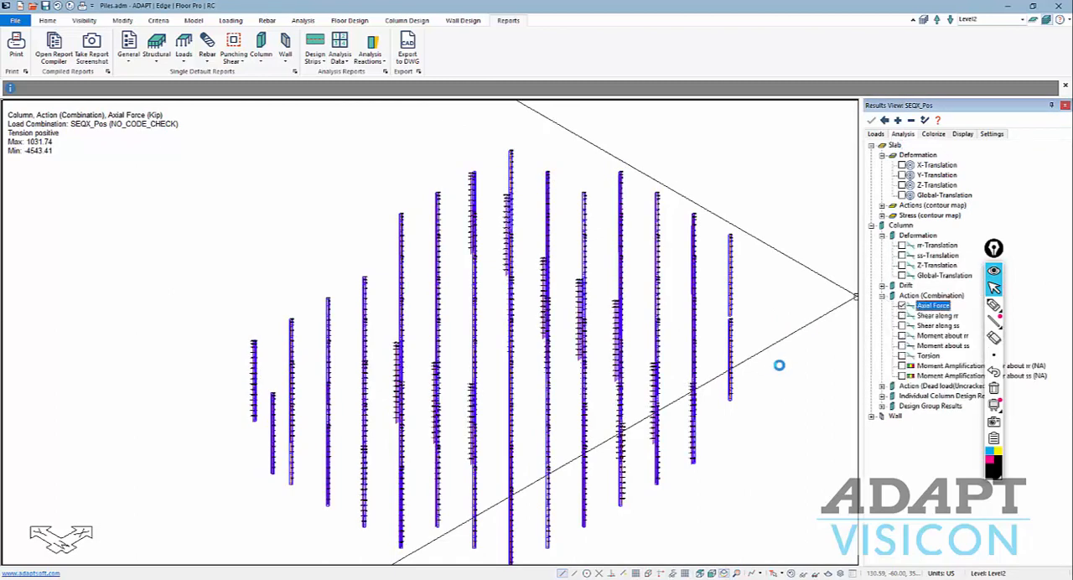
pyautogui.scroll(-1, 617, 369)
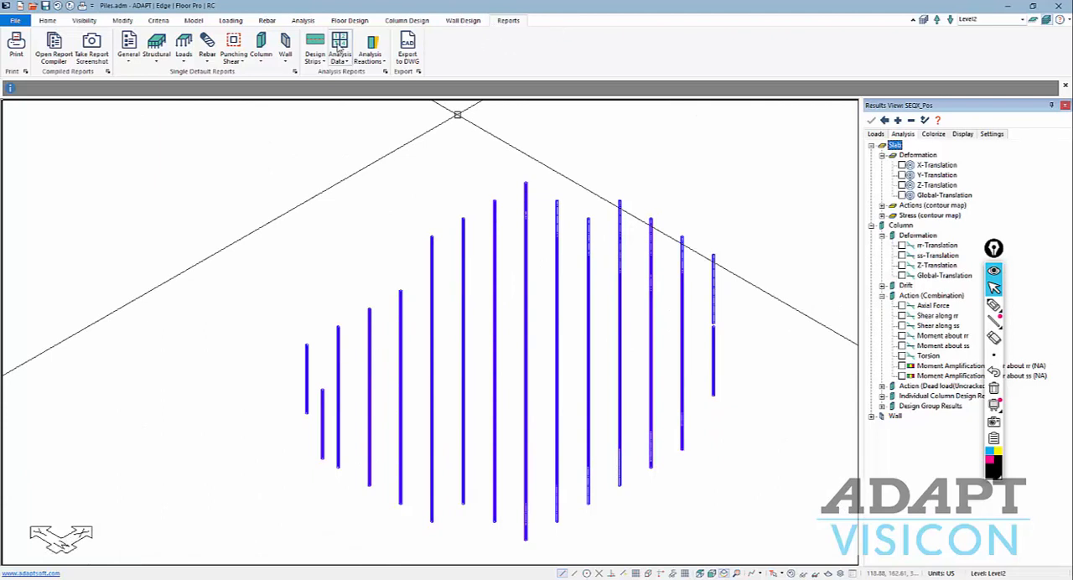
# Generate the Point Support Reactions report for the model.
pyautogui.click(370, 56)
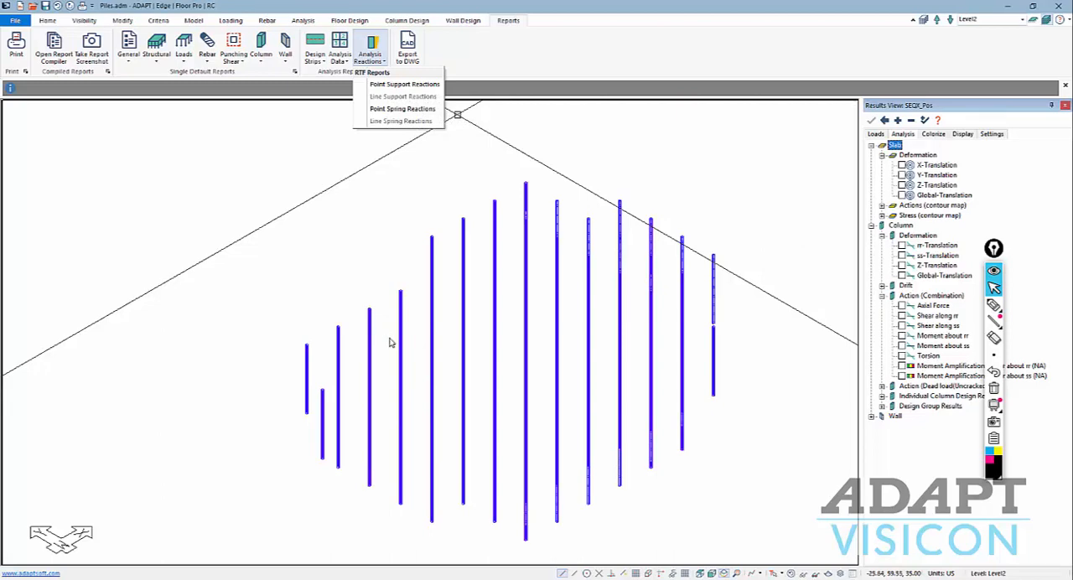
pyautogui.click(399, 88)
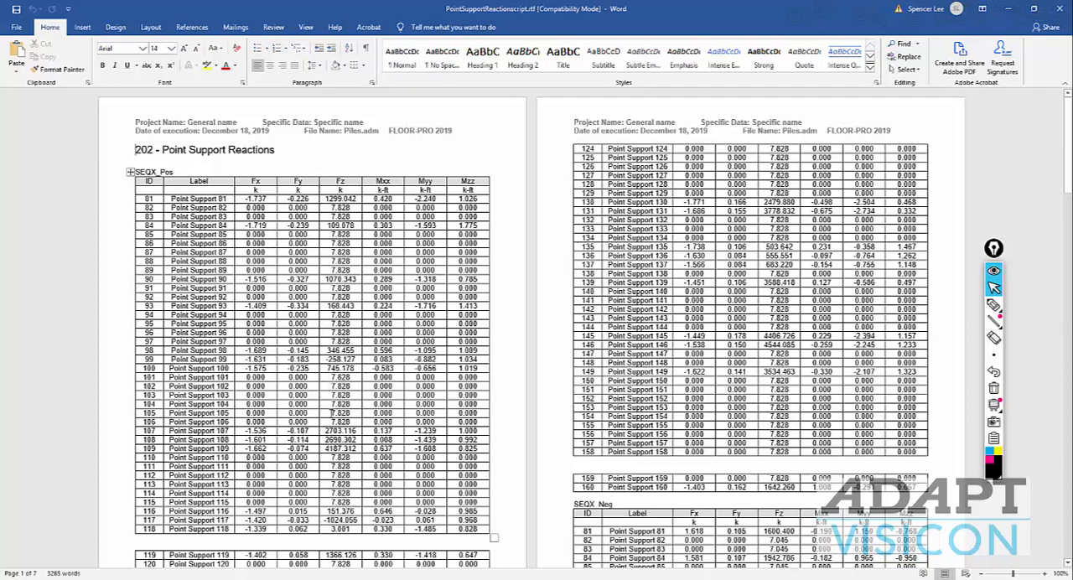
# Review the point support reactions for SEQX_Pos, SEQX_Neg, SEQY_Pos and SEQY_Neg, and close the open Word reports.
pyautogui.scroll(-1, 536, 327)
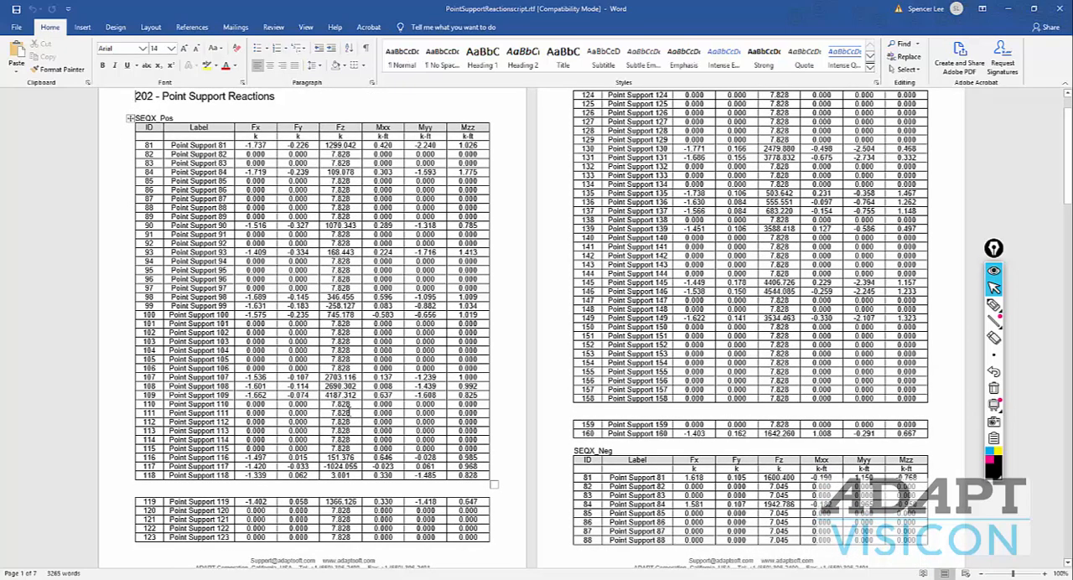
pyautogui.scroll(1, 347, 409)
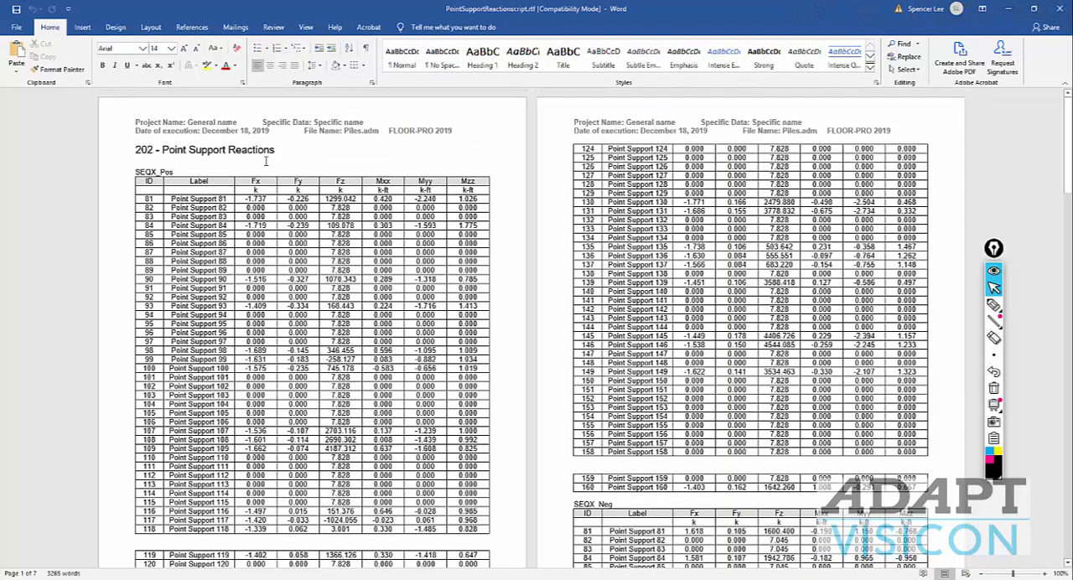
pyautogui.scroll(-10, 266, 161)
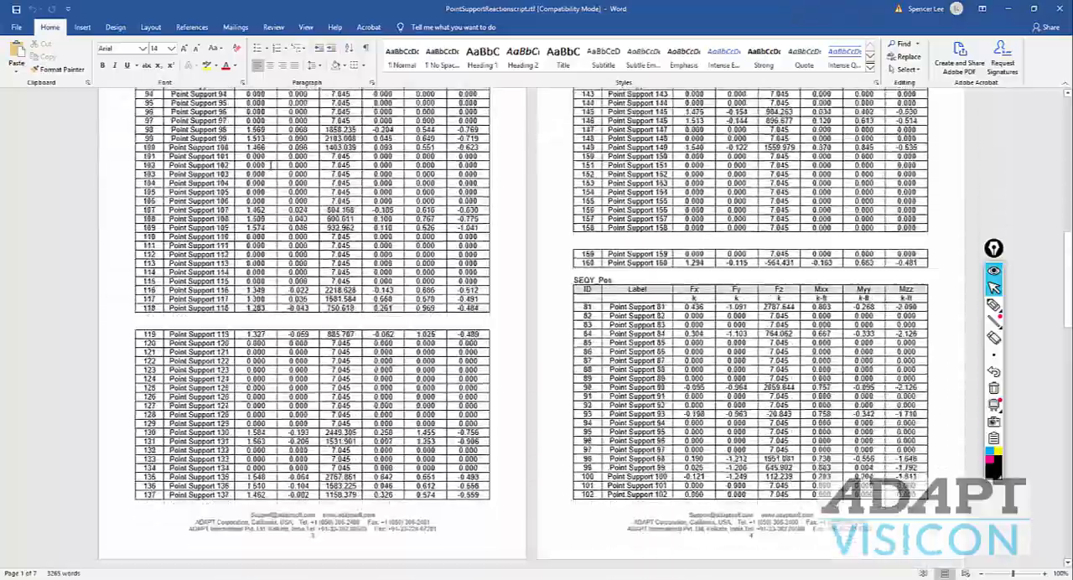
pyautogui.scroll(-10, 270, 165)
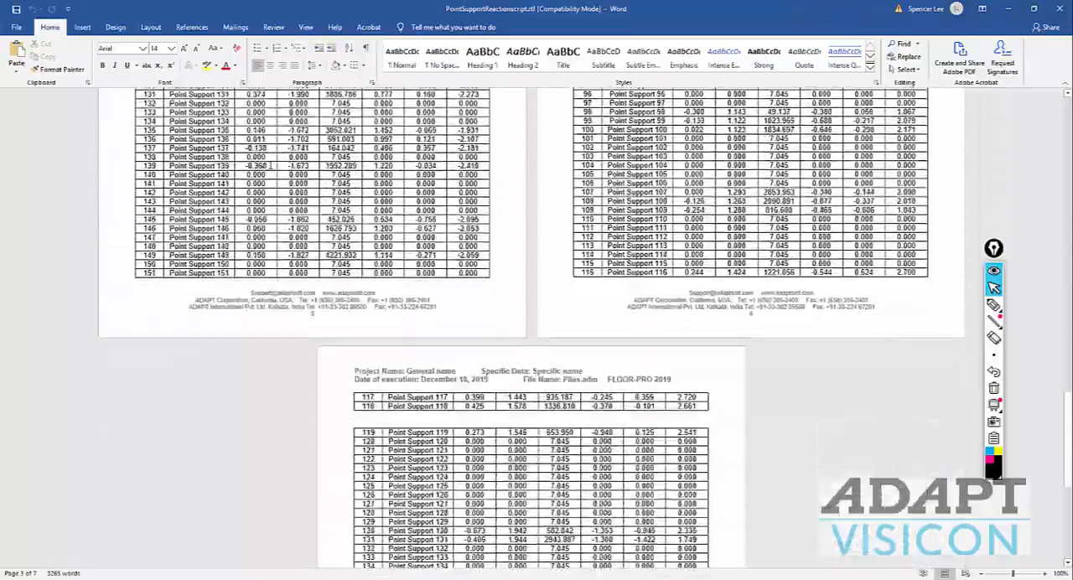
pyautogui.scroll(-8, 270, 165)
pyautogui.scroll(7, 445, 316)
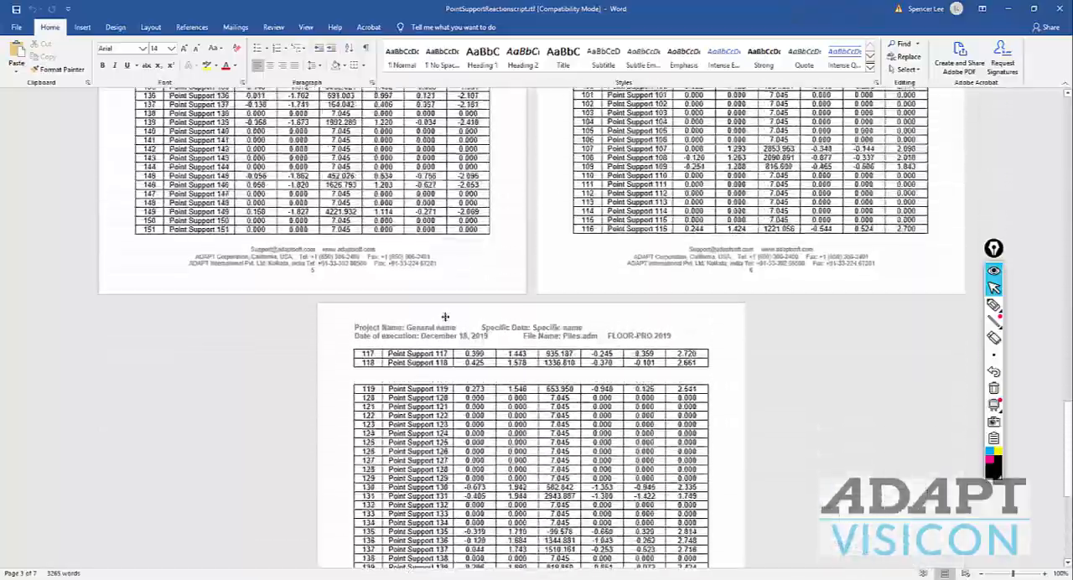
pyautogui.scroll(6, 445, 316)
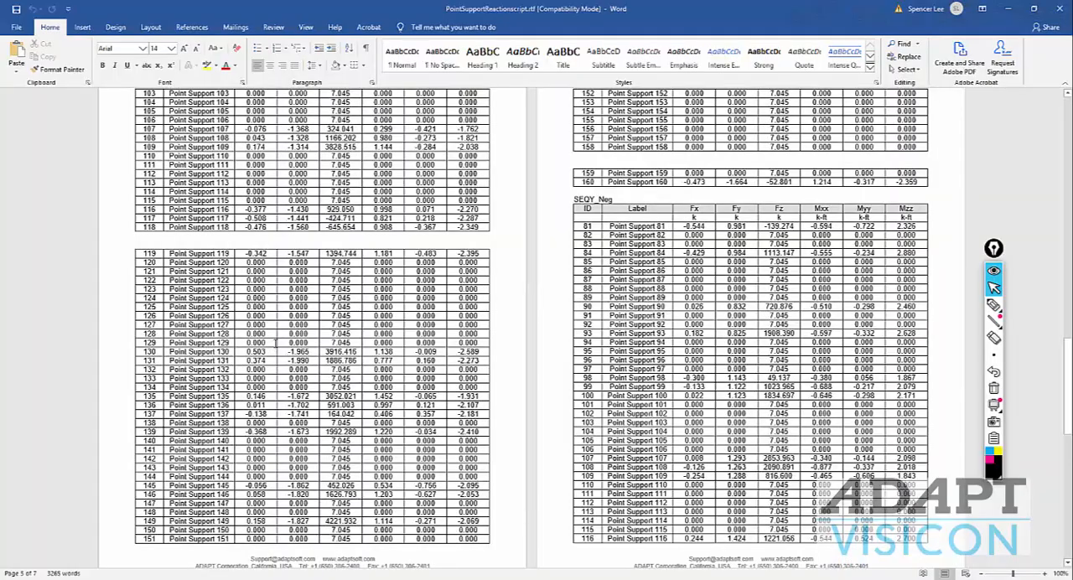
pyautogui.scroll(12, 281, 336)
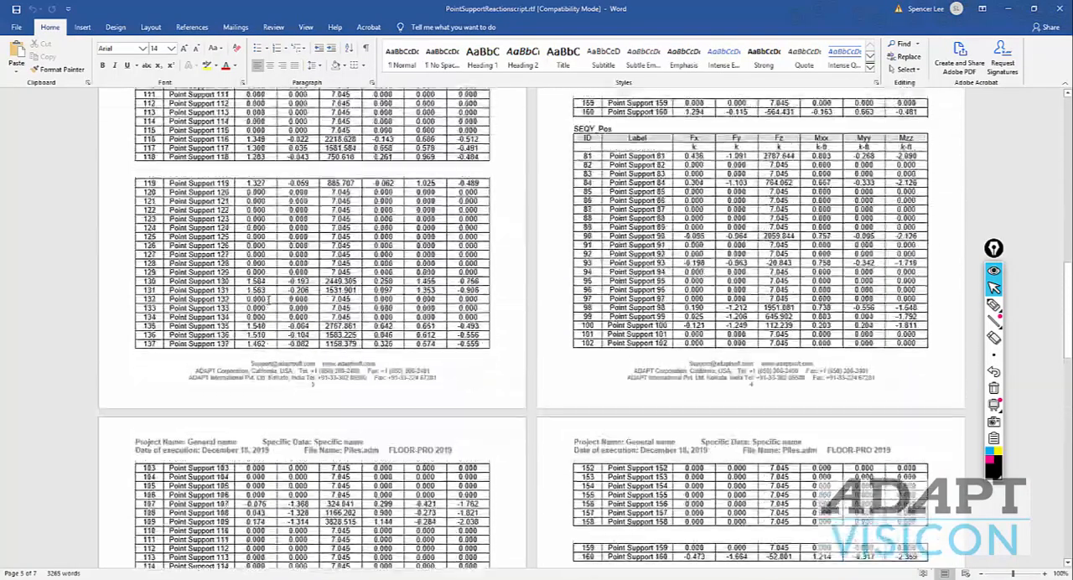
pyautogui.scroll(10, 242, 261)
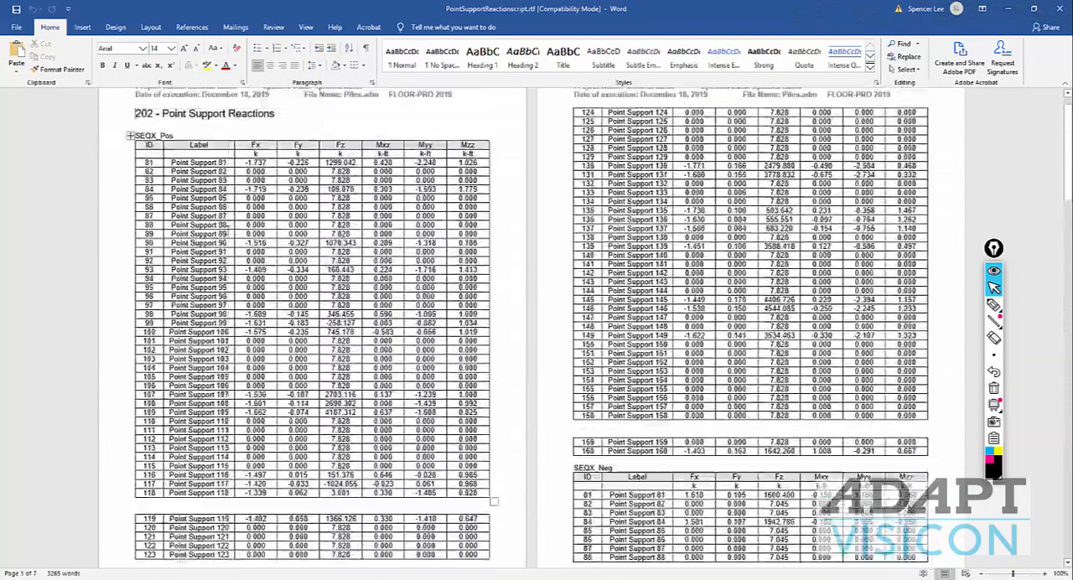
pyautogui.scroll(1, 241, 261)
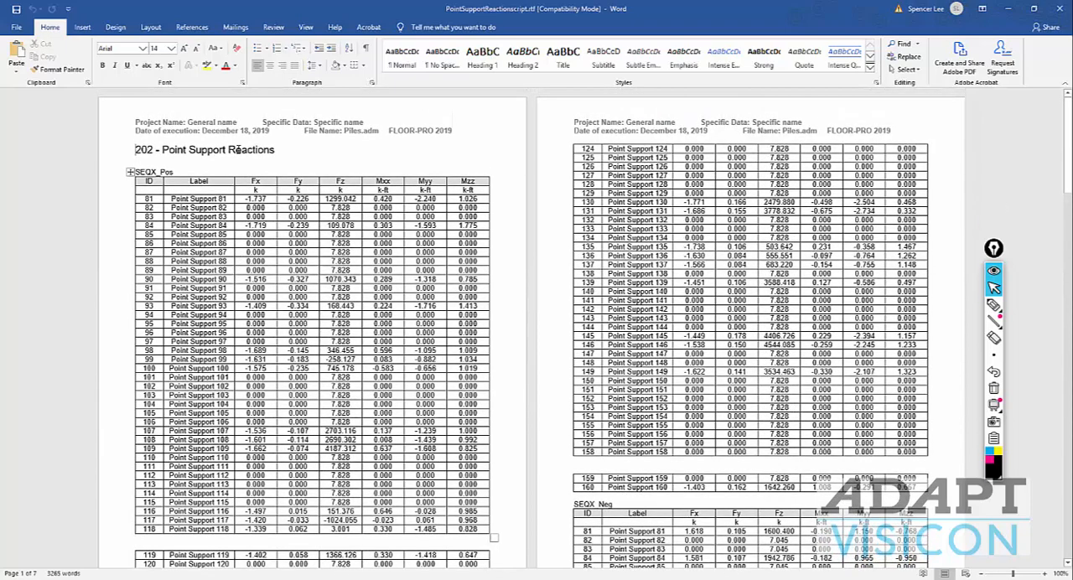
pyautogui.click(1060, 8)
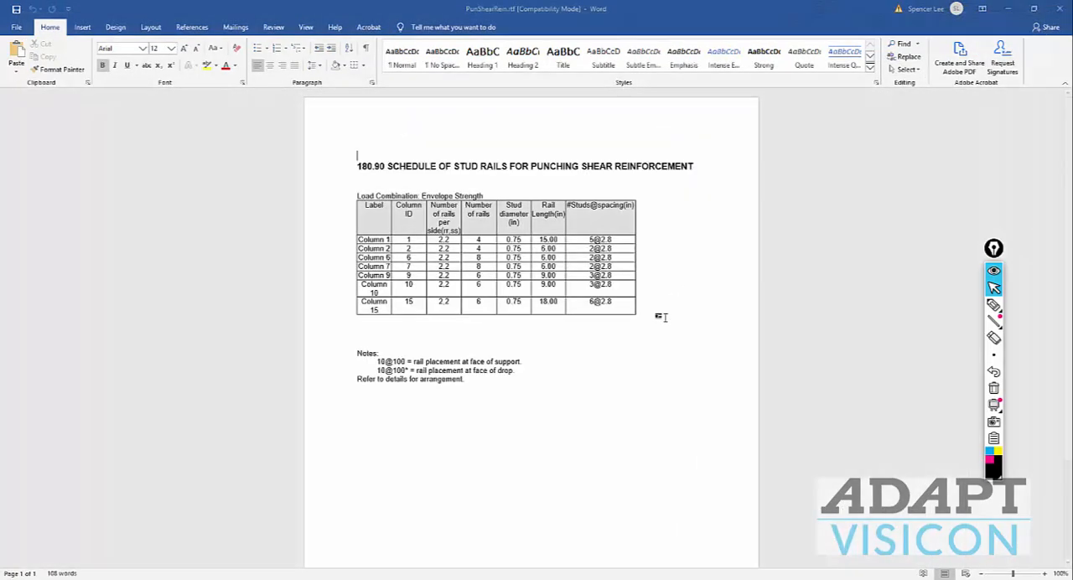
pyautogui.click(1059, 8)
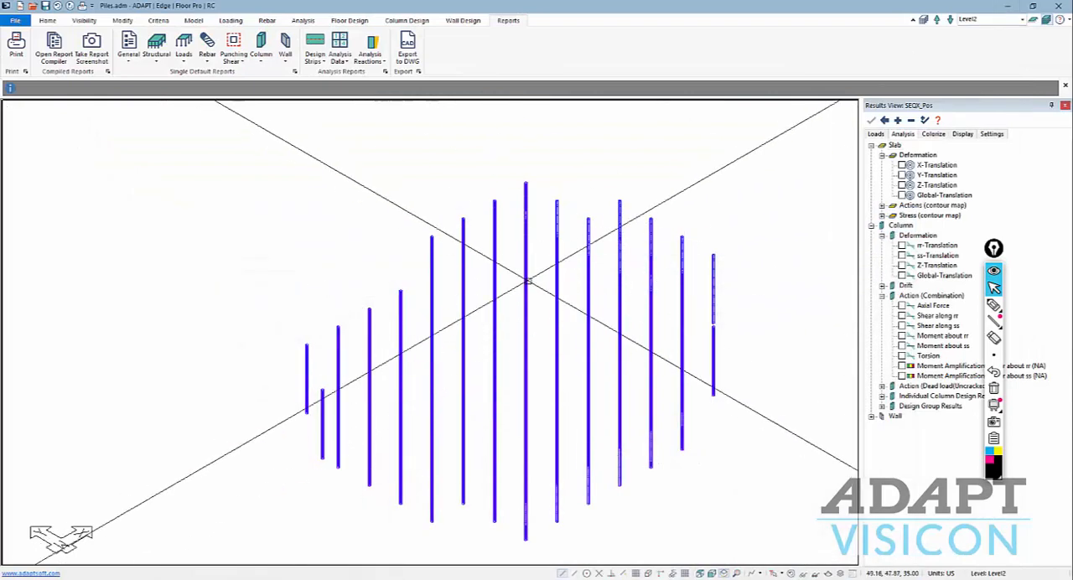
# Generate the Point Spring Reactions report, look through its spring force tables, and close the open Word reports.
pyautogui.click(375, 52)
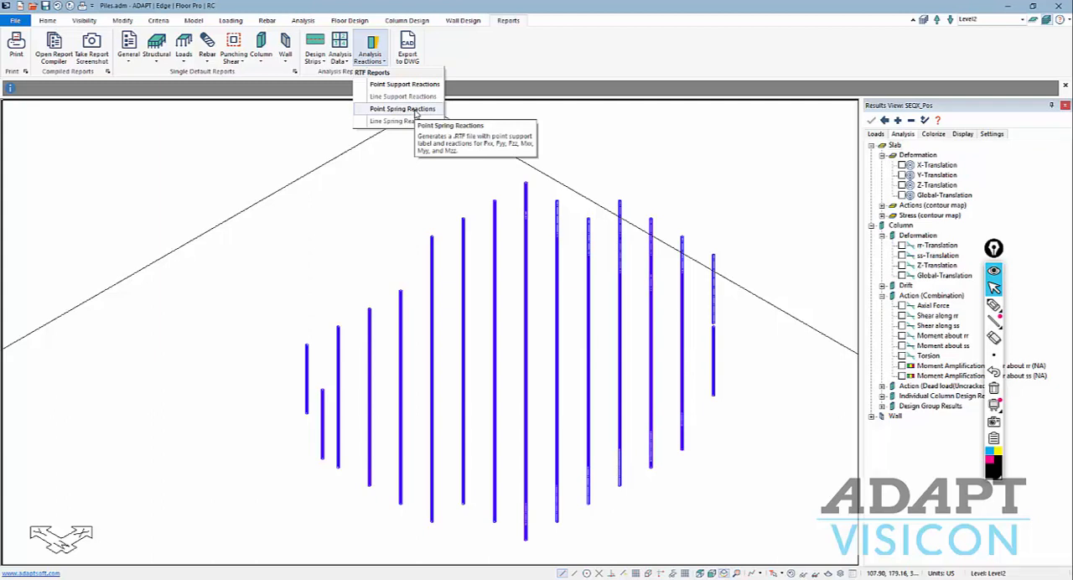
pyautogui.click(416, 110)
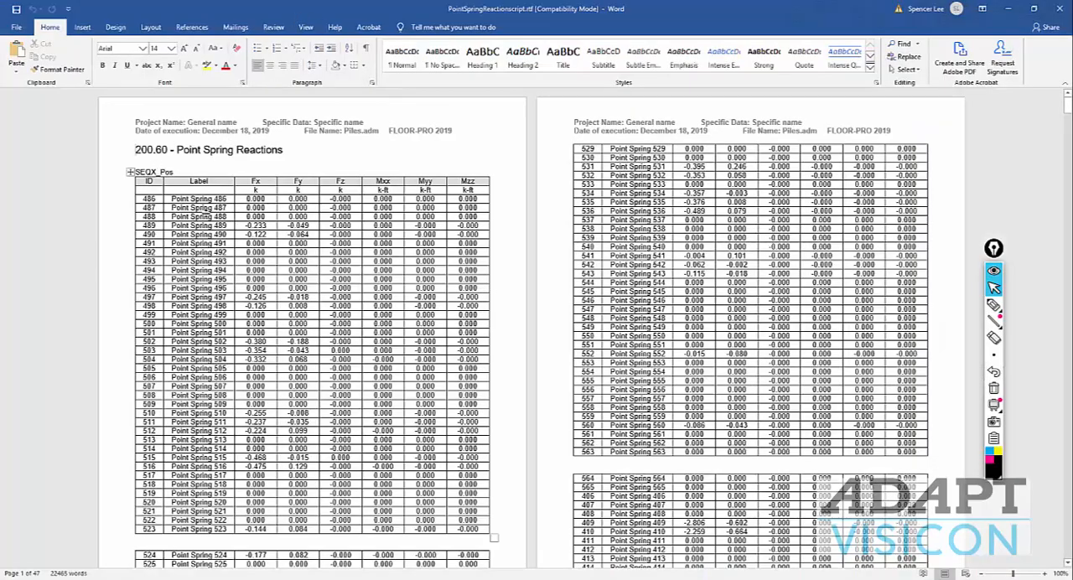
pyautogui.scroll(-5, 286, 361)
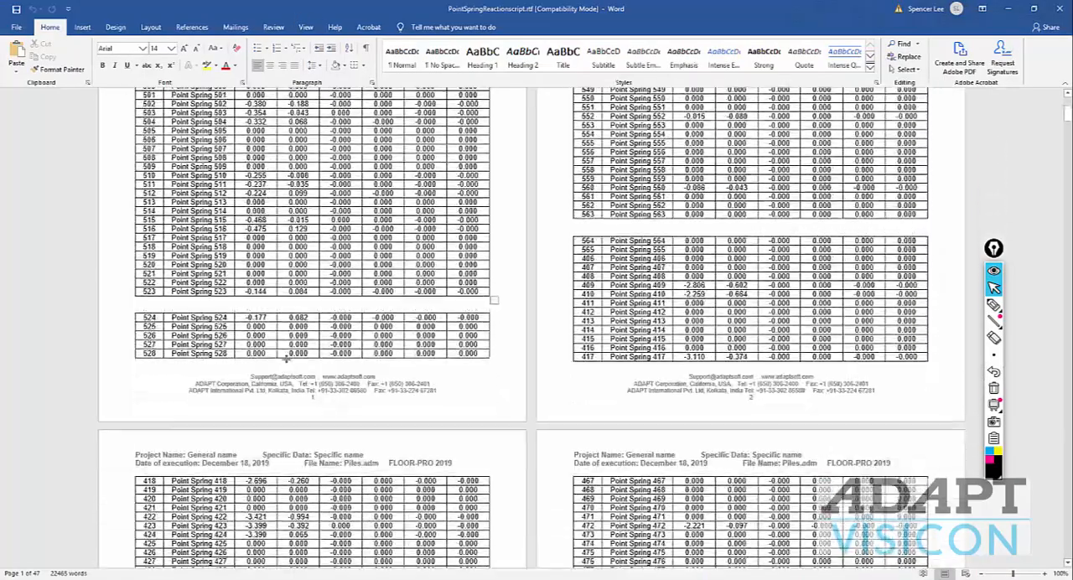
pyautogui.scroll(-15, 286, 359)
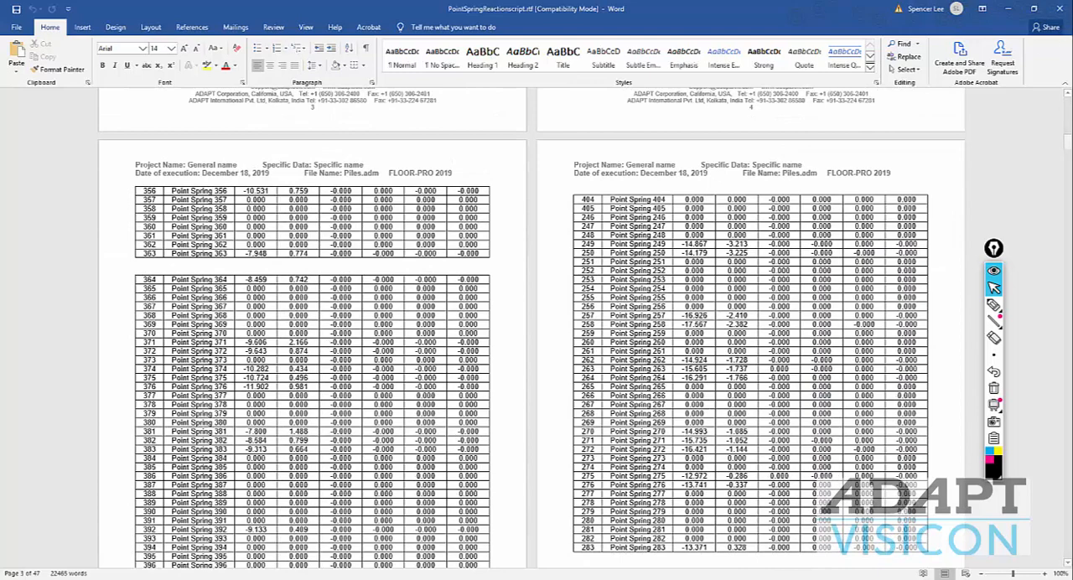
pyautogui.click(1060, 9)
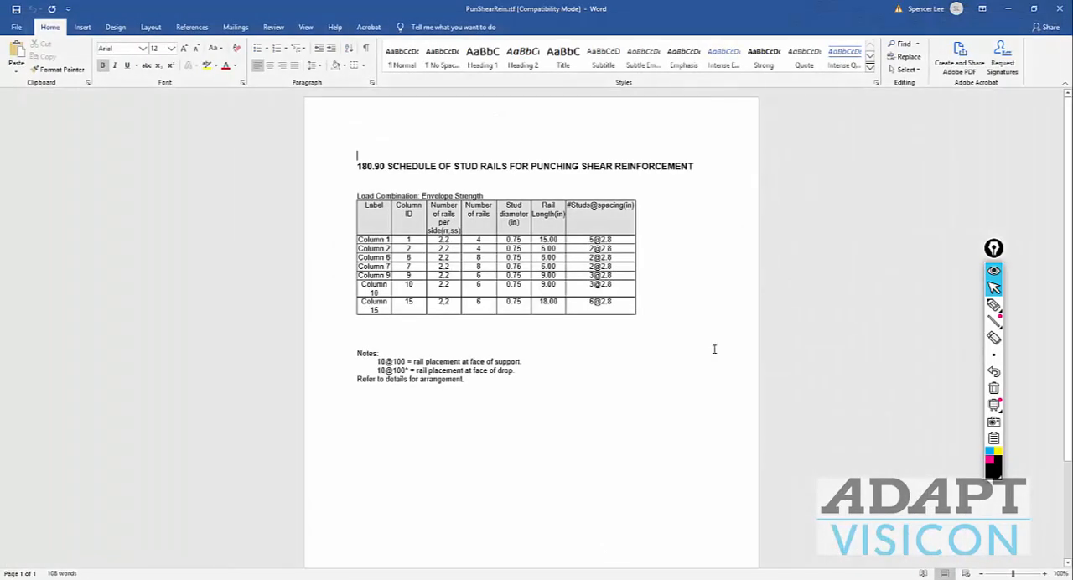
pyautogui.click(1061, 8)
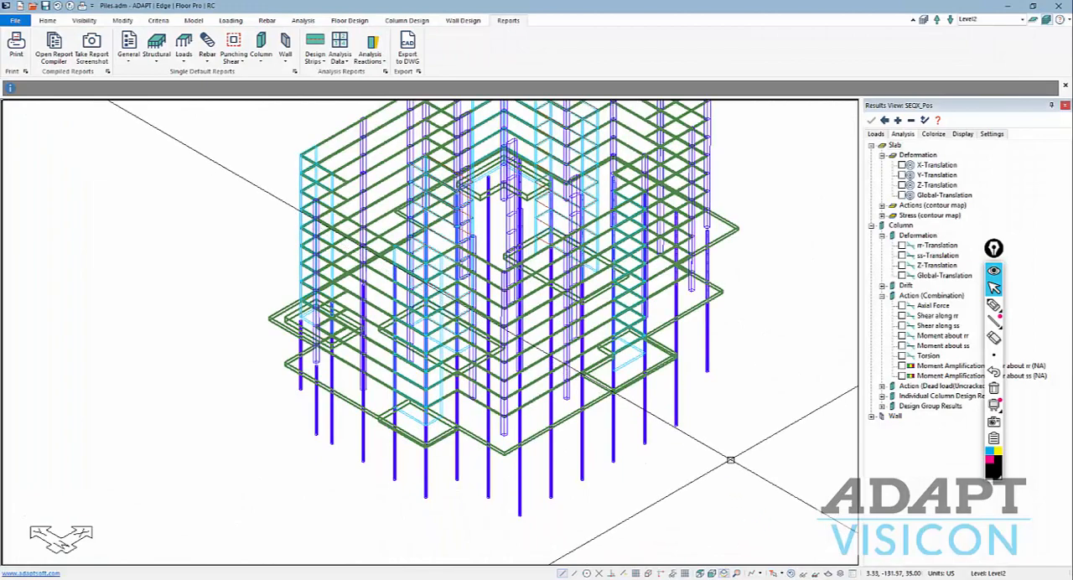
# View the whole tower with its slabs, columns, walls and piles in the isometric view.
pyautogui.moveTo(729, 387); pyautogui.dragTo(711, 431, button='middle')
pyautogui.scroll(-2, 694, 434)
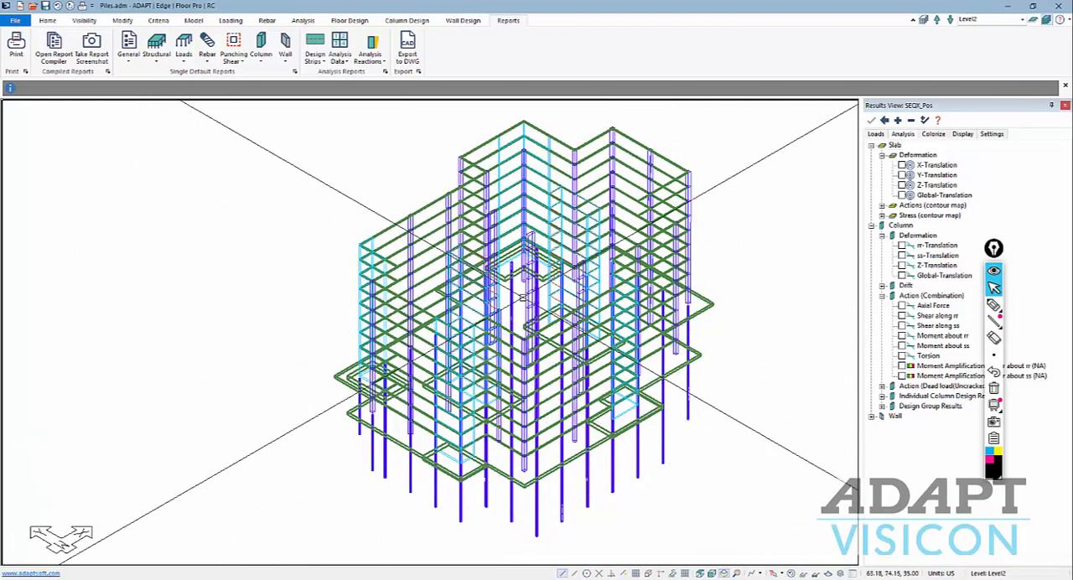
pyautogui.click(711, 574)
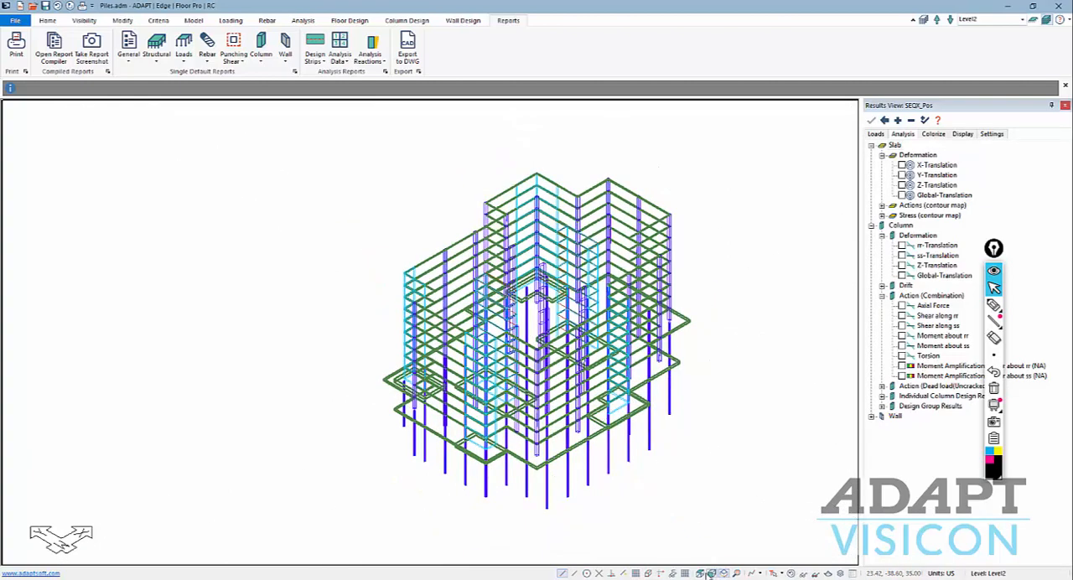
# Show the whole model in front elevation, with every level from Base_Pile to Level10 in view.
pyautogui.click(710, 573)
pyautogui.moveTo(670, 466); pyautogui.dragTo(653, 408, button='middle')
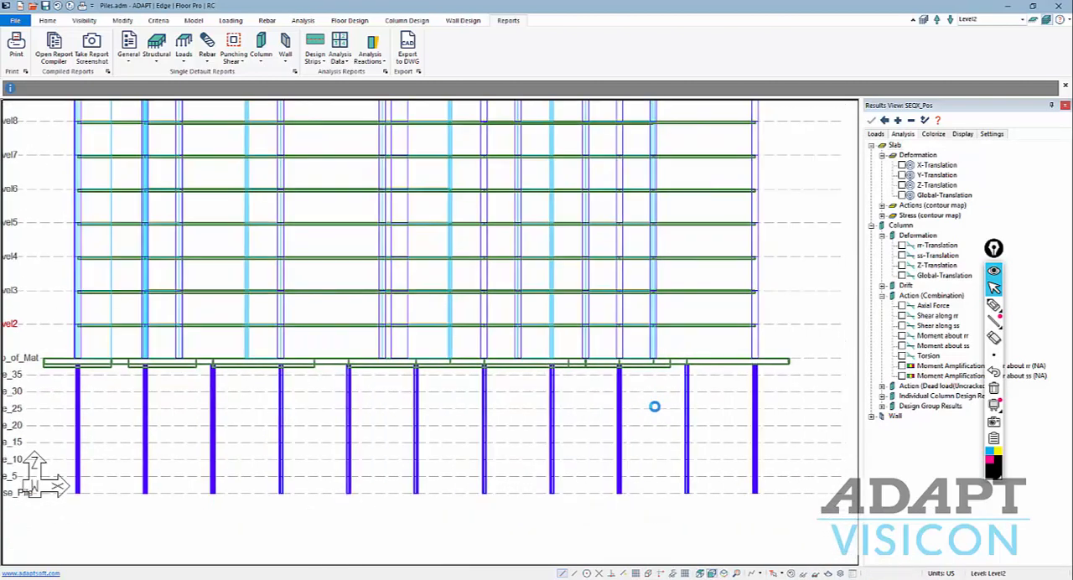
pyautogui.scroll(-1, 654, 408)
pyautogui.scroll(-1, 761, 388)
# Sketch freehand marks over the piles and the mat level in the elevation and clear them.
pyautogui.click(995, 306)
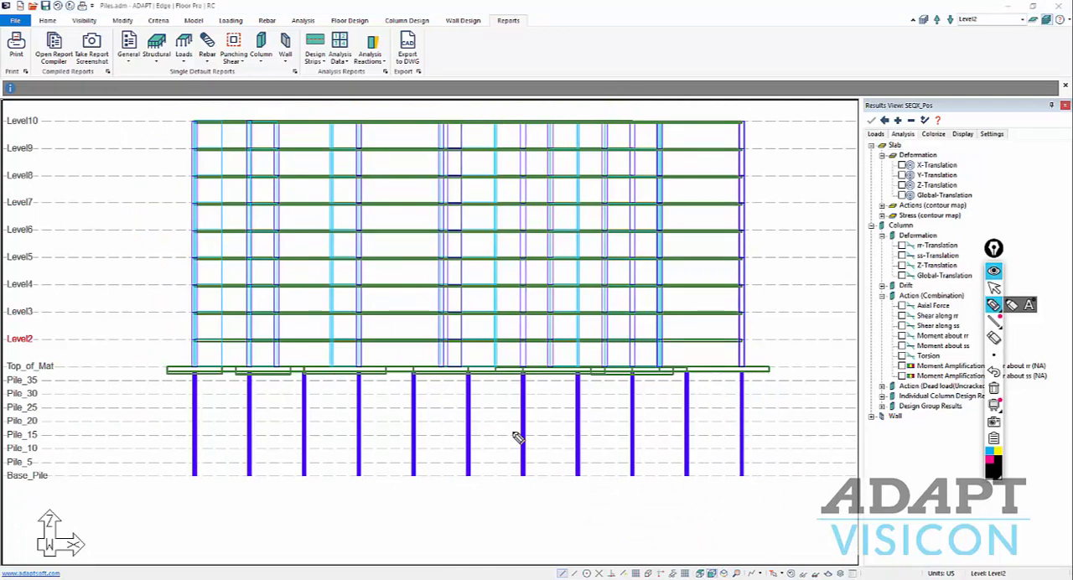
pyautogui.moveTo(191, 390); pyautogui.dragTo(815, 467)
pyautogui.moveTo(803, 406)
pyautogui.mouseDown()
pyautogui.moveTo(520, 441)
pyautogui.moveTo(214, 455)
pyautogui.mouseUp()
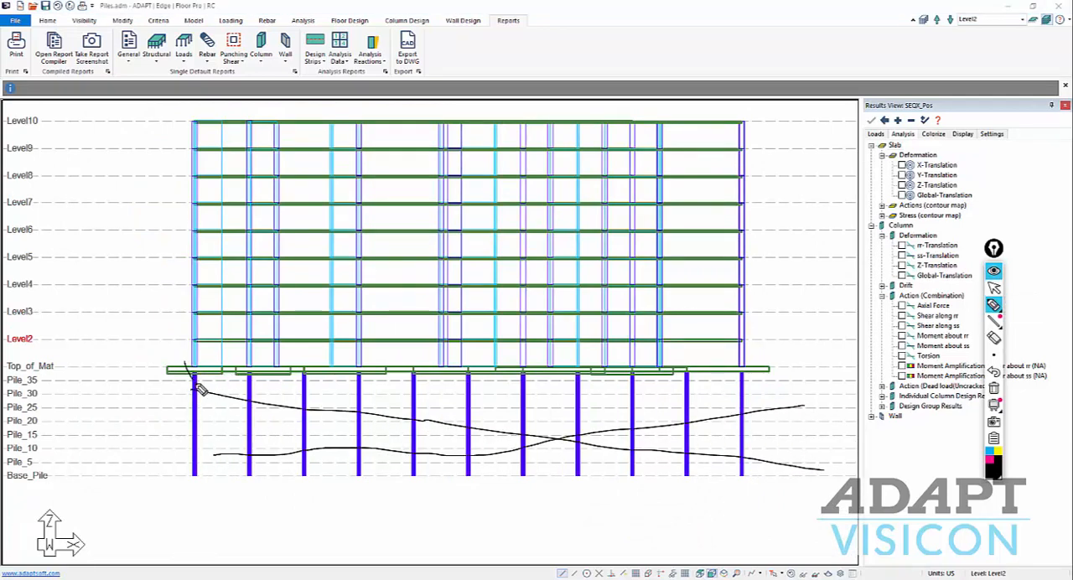
pyautogui.moveTo(818, 365)
pyautogui.mouseDown()
pyautogui.moveTo(186, 369)
pyautogui.moveTo(243, 382)
pyautogui.moveTo(455, 369)
pyautogui.moveTo(666, 375)
pyautogui.mouseUp()
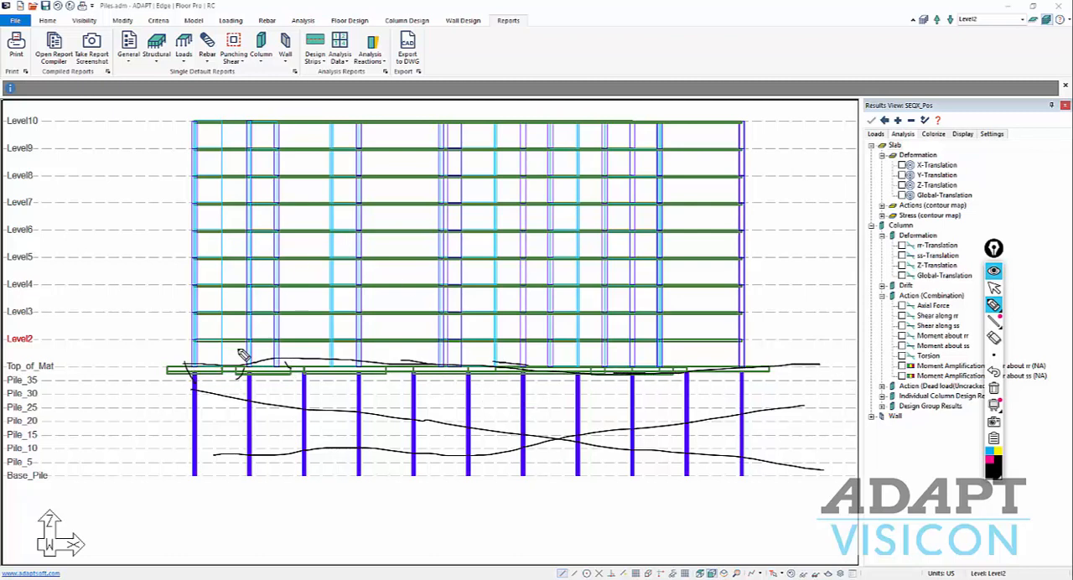
pyautogui.moveTo(181, 369)
pyautogui.mouseDown()
pyautogui.moveTo(126, 363)
pyautogui.moveTo(144, 243)
pyautogui.moveTo(166, 254)
pyautogui.mouseUp()
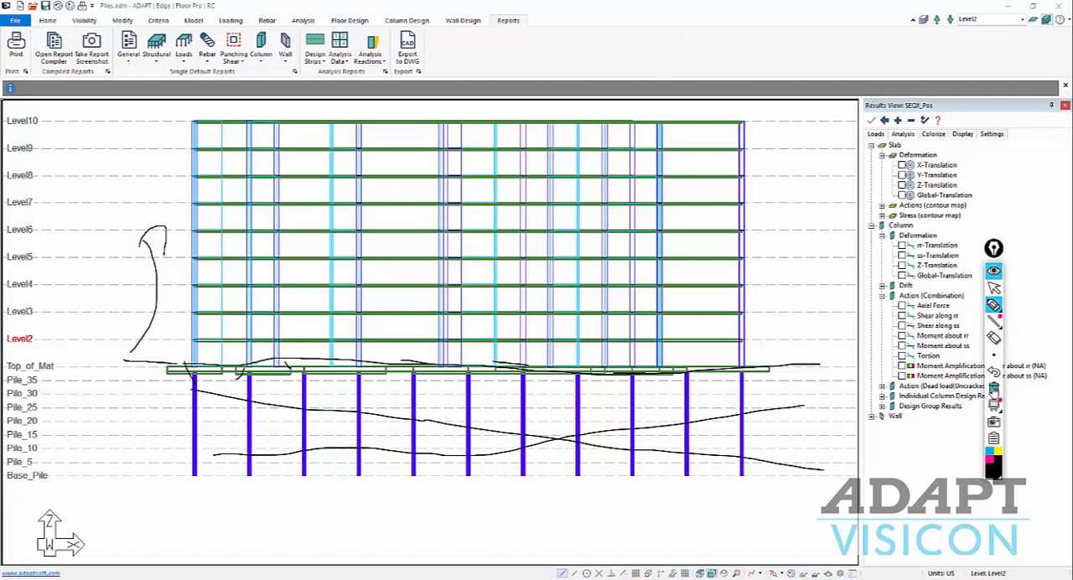
pyautogui.click(993, 389)
pyautogui.click(995, 287)
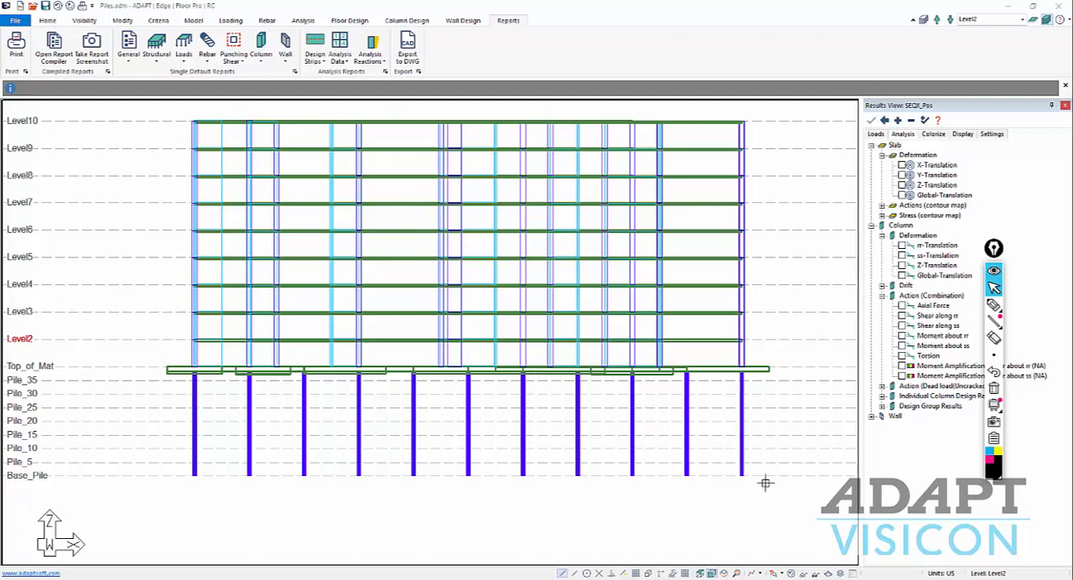
# Delete all the piles below the mat together with their springs and supports.
pyautogui.click(193, 20)
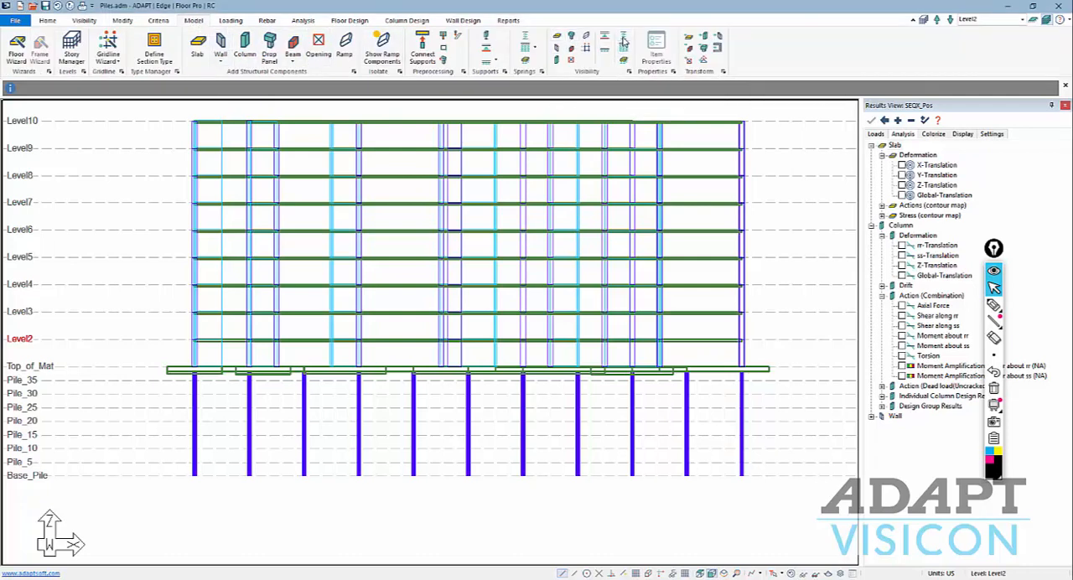
pyautogui.moveTo(776, 498); pyautogui.dragTo(68, 380)
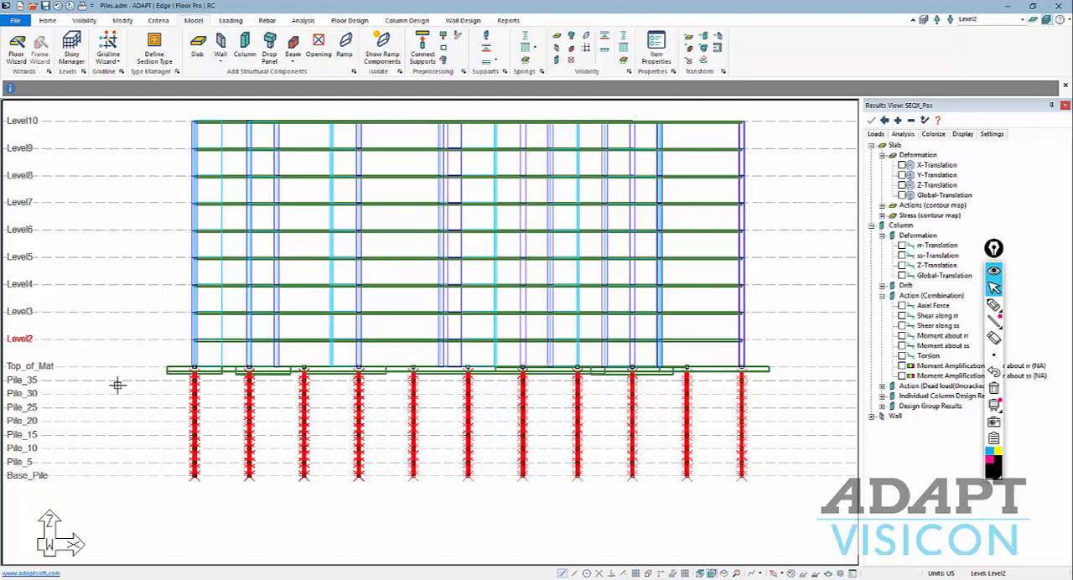
pyautogui.press('Delete')
# Save a copy of the model as MAT.adm.
pyautogui.click(15, 20)
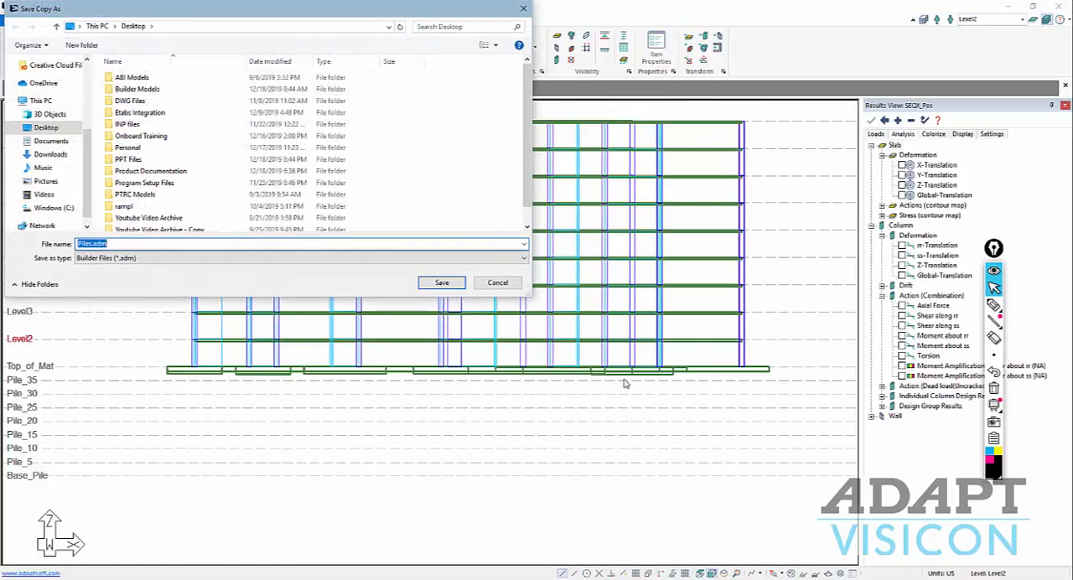
pyautogui.press('End')
pyautogui.press('Left')
pyautogui.press('Left')
pyautogui.press('Left')
pyautogui.press('Left')
pyautogui.write('MAT')
pyautogui.press('Return')
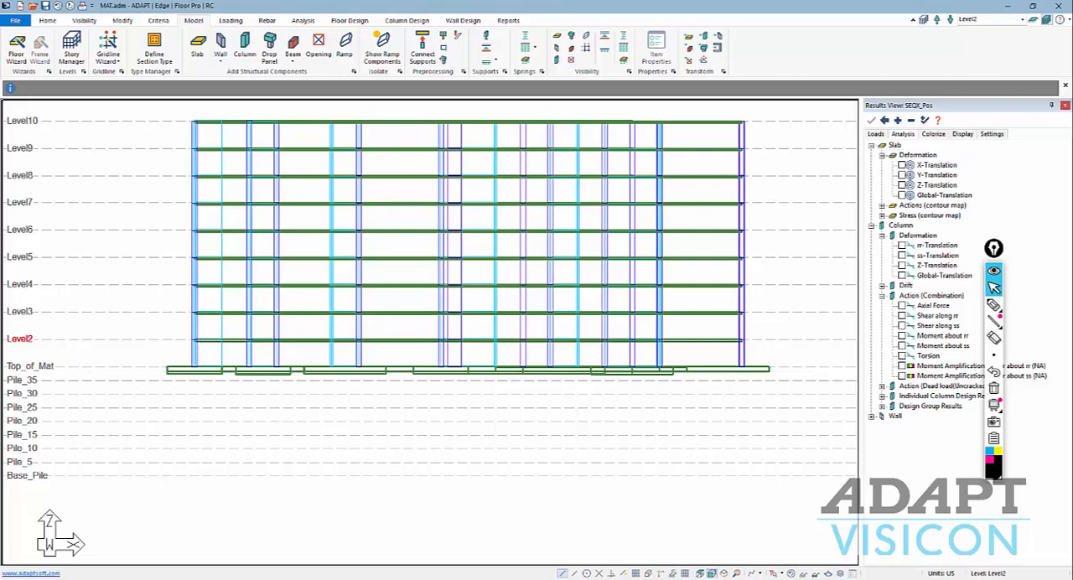
# Switch to single-level display and show the Top_of_Mat level in plan view.
pyautogui.click(1033, 19)
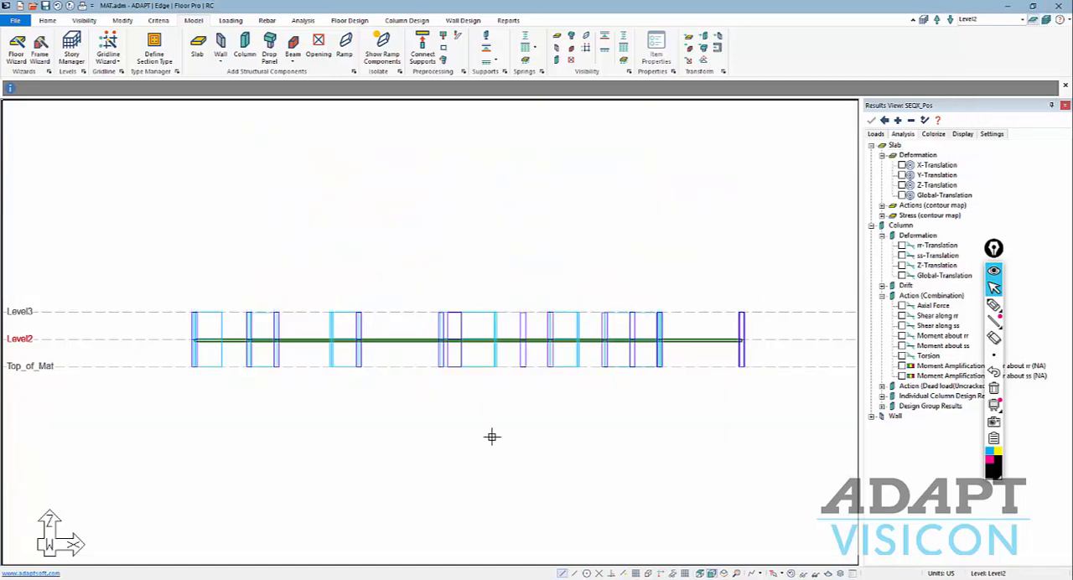
pyautogui.click(950, 20)
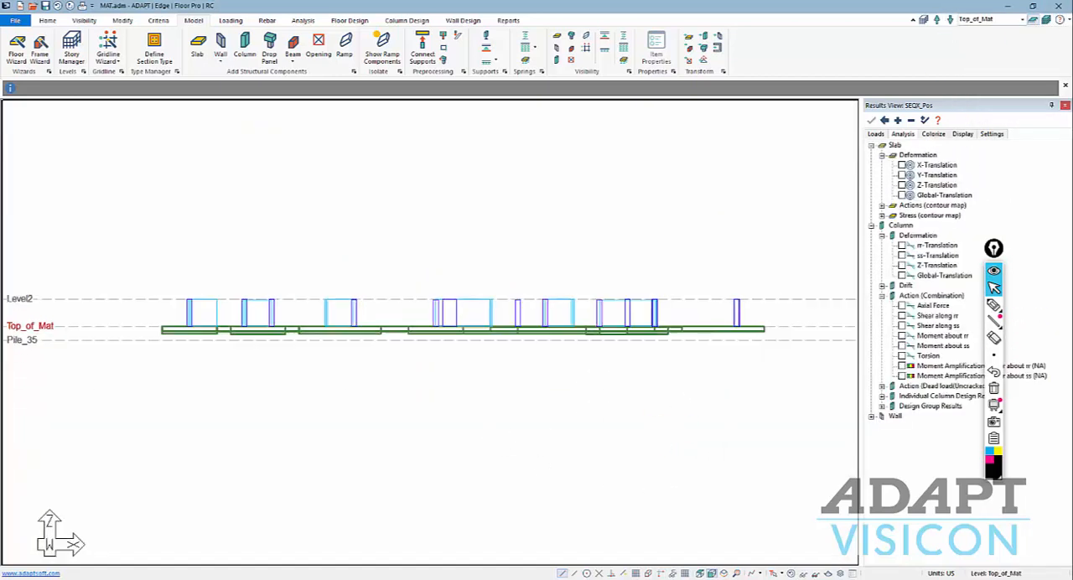
pyautogui.click(699, 573)
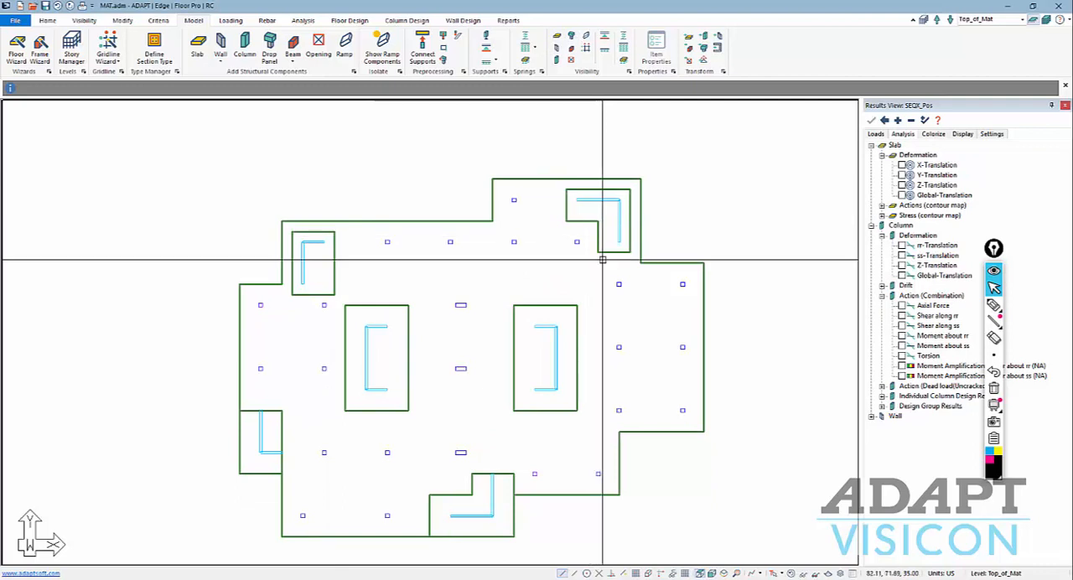
pyautogui.scroll(-2, 637, 261)
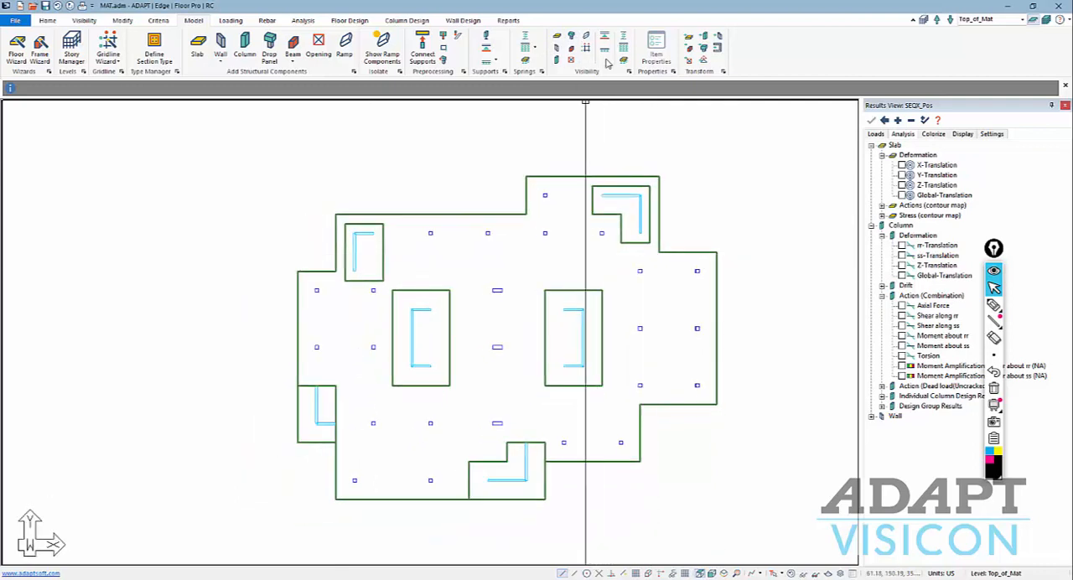
# Draw an area spring as a closed polygon surrounding the entire mat outline, with its corners outside the slab edges.
pyautogui.click(526, 62)
pyautogui.click(515, 151)
pyautogui.click(505, 195)
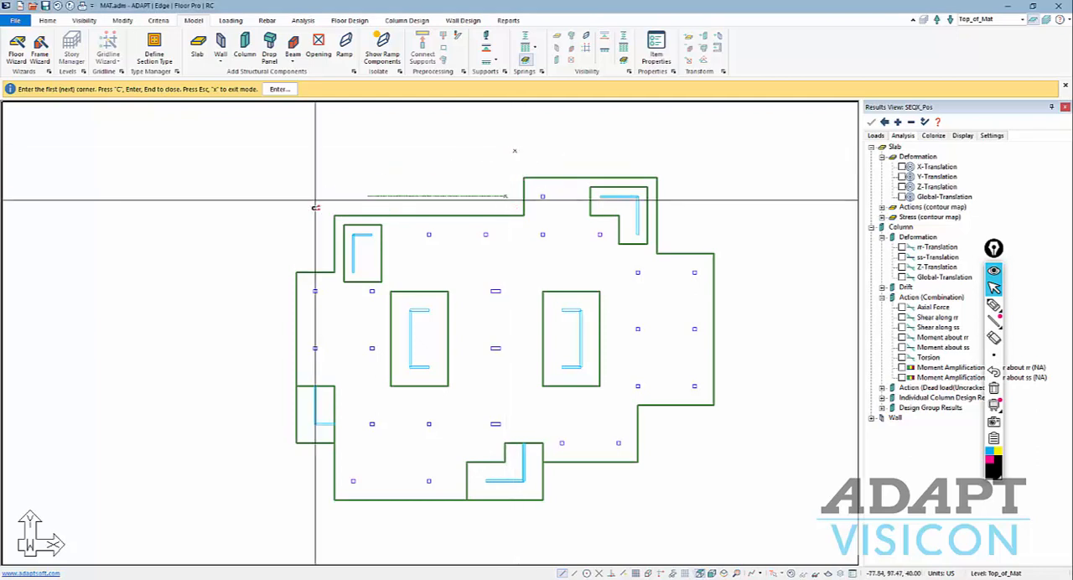
pyautogui.click(241, 208)
pyautogui.click(271, 514)
pyautogui.click(605, 519)
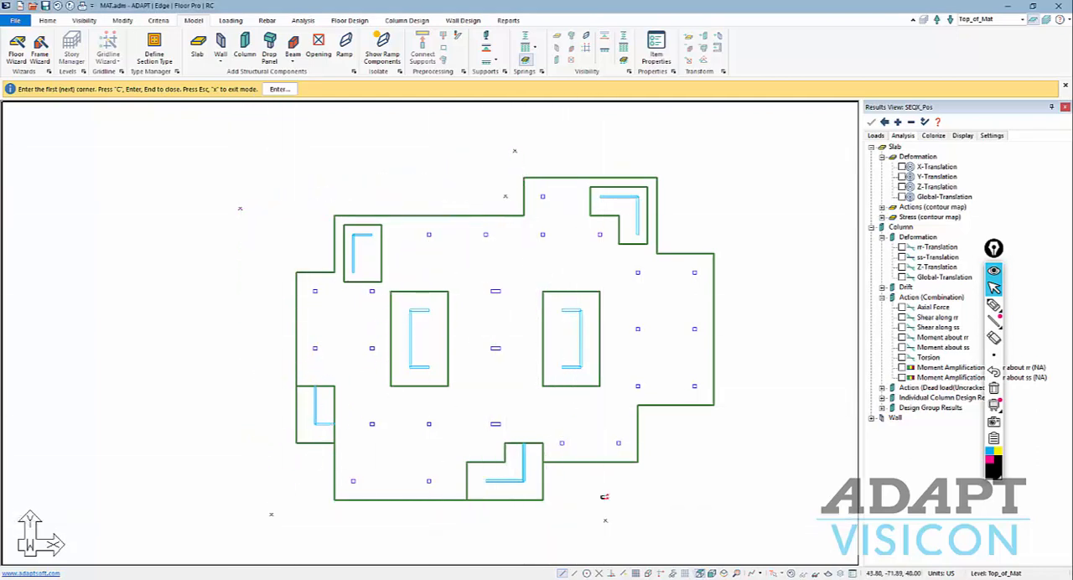
pyautogui.click(599, 485)
pyautogui.click(694, 476)
pyautogui.click(688, 425)
pyautogui.click(736, 415)
pyautogui.click(735, 232)
pyautogui.click(699, 137)
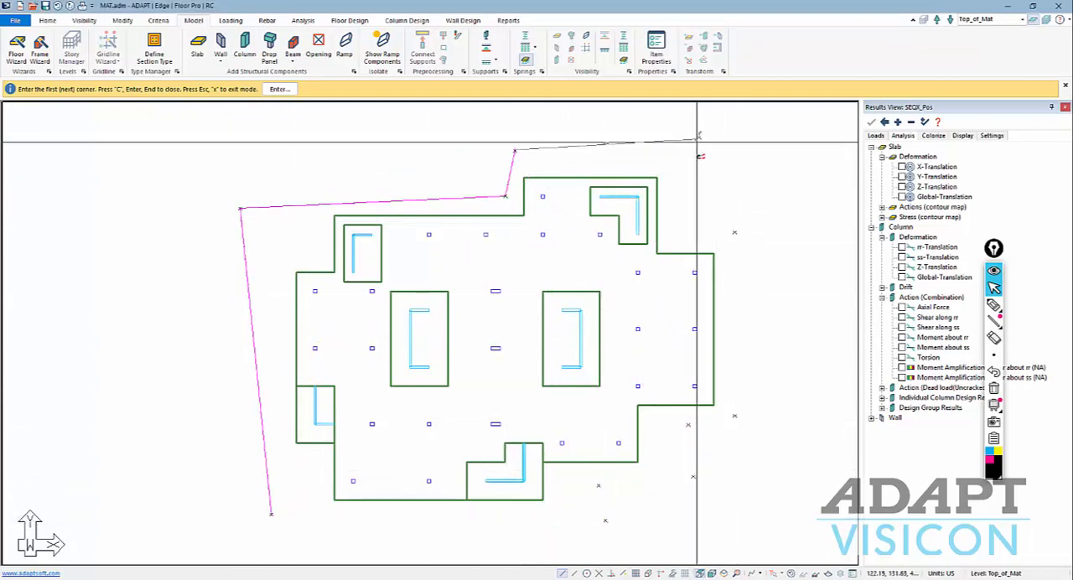
pyautogui.rightClick(518, 120)
pyautogui.click(540, 126)
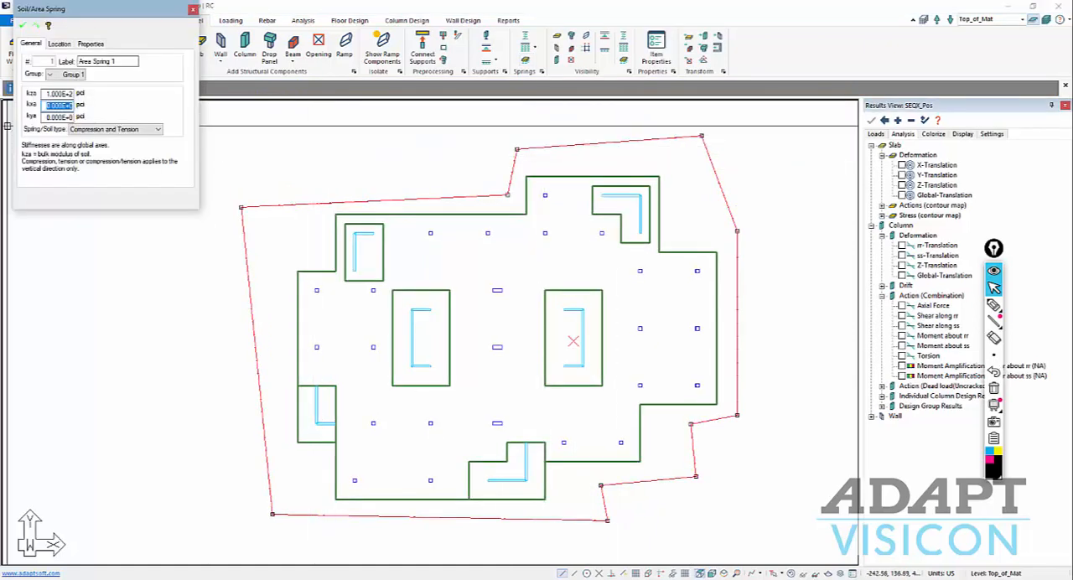
# Set the area spring to Compression only with kxa and kya stiffnesses of 1.000E+3 pci.
pyautogui.click(103, 130)
pyautogui.click(94, 146)
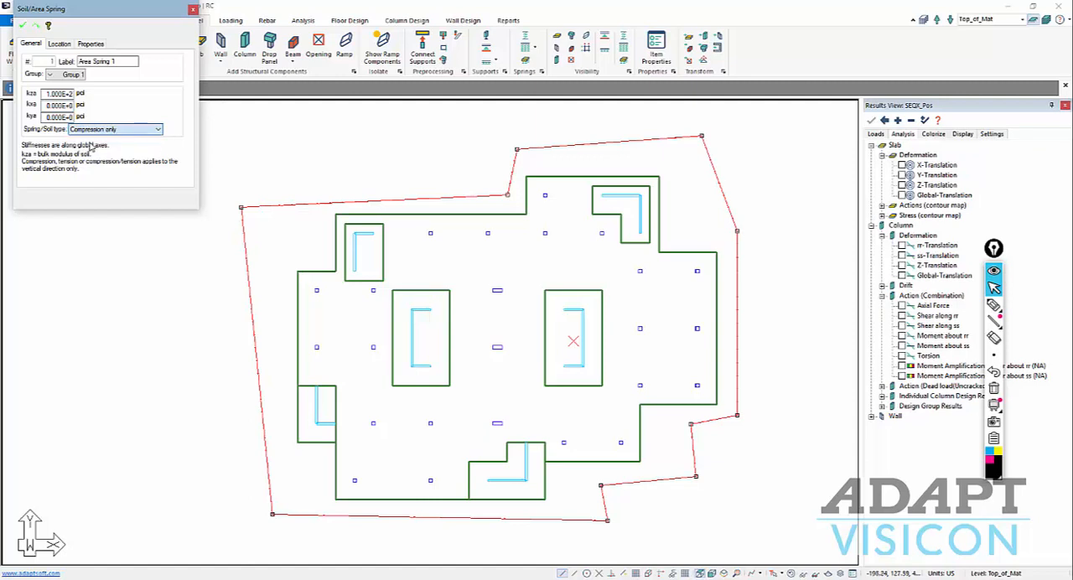
pyautogui.click(46, 105)
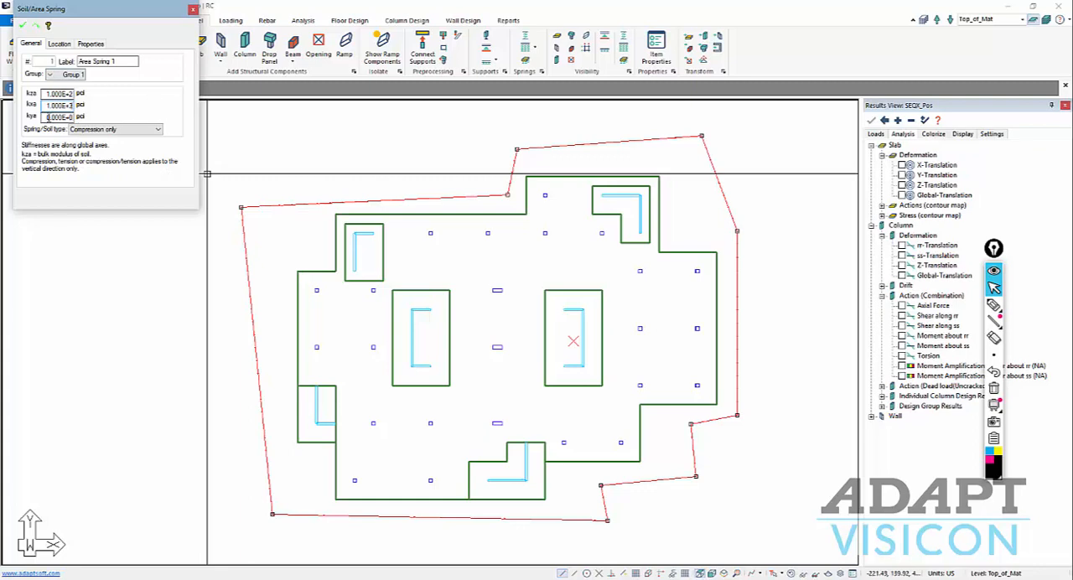
pyautogui.click(59, 116)
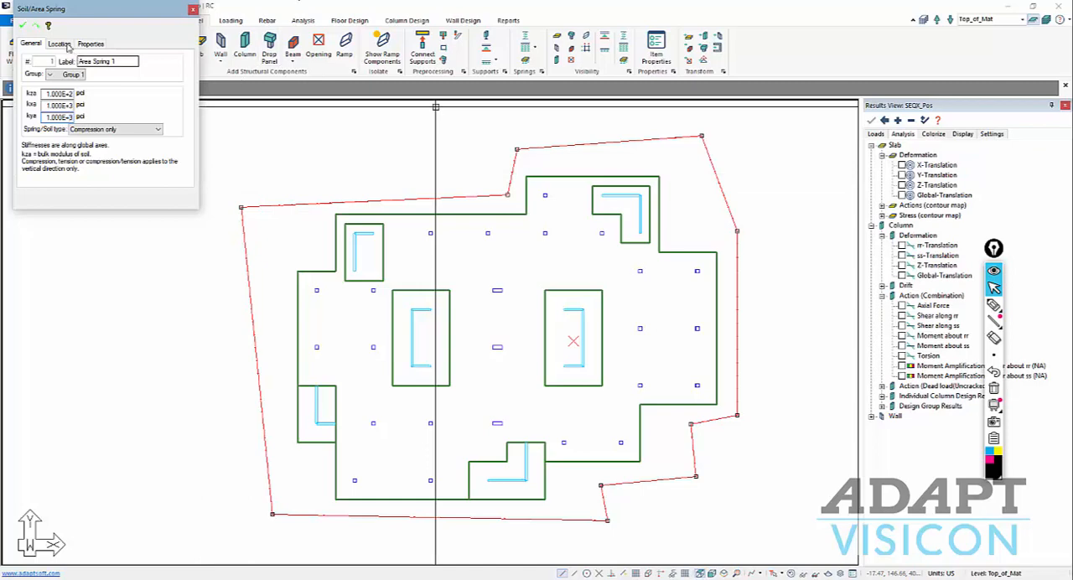
pyautogui.click(24, 27)
pyautogui.click(193, 9)
pyautogui.press('Escape')
# Show all levels of the tower and its area spring in the isometric view.
pyautogui.scroll(-2, 498, 309)
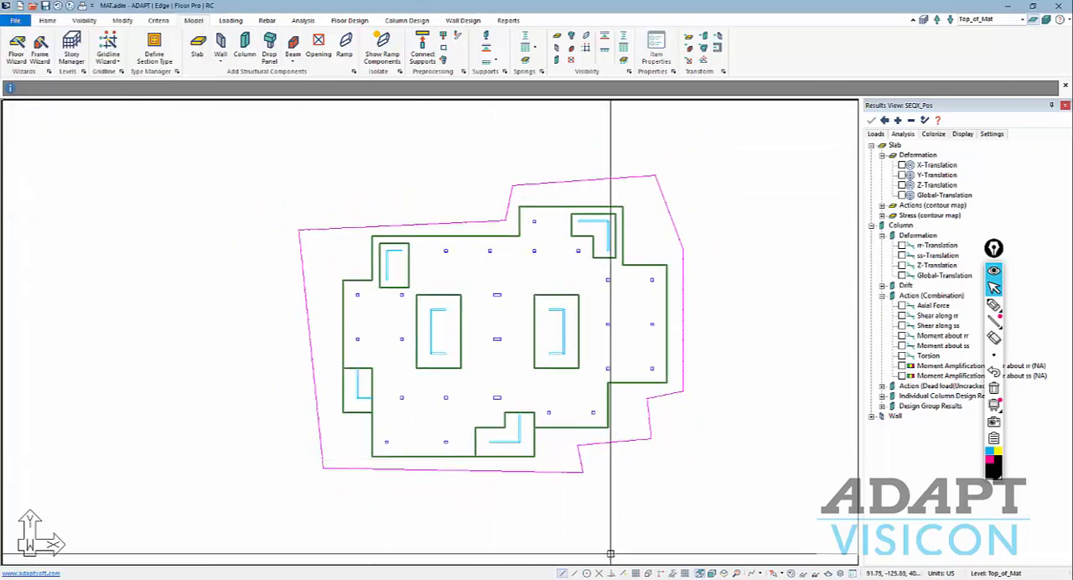
pyautogui.click(724, 575)
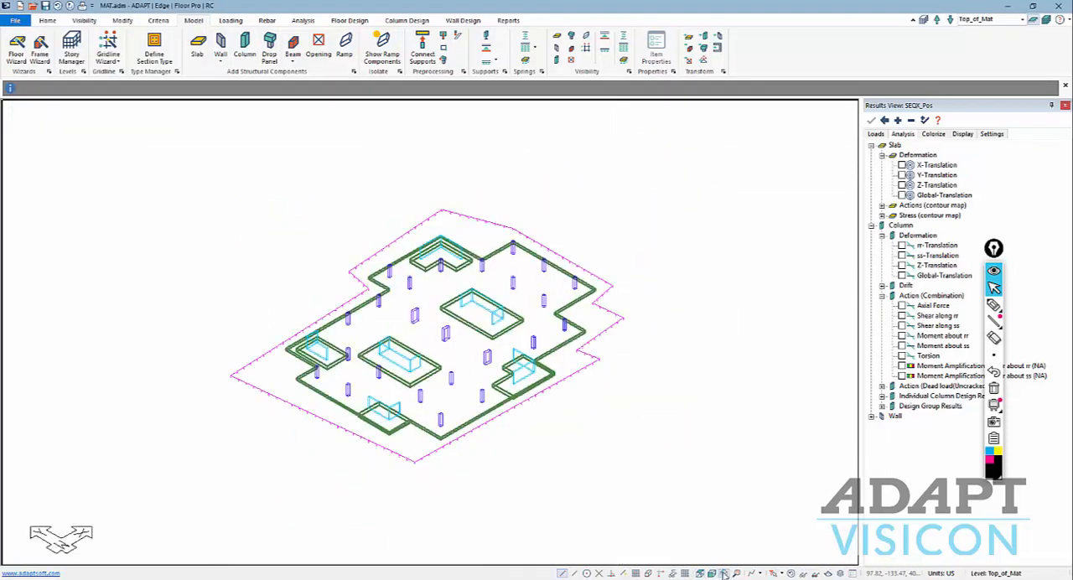
pyautogui.click(1046, 18)
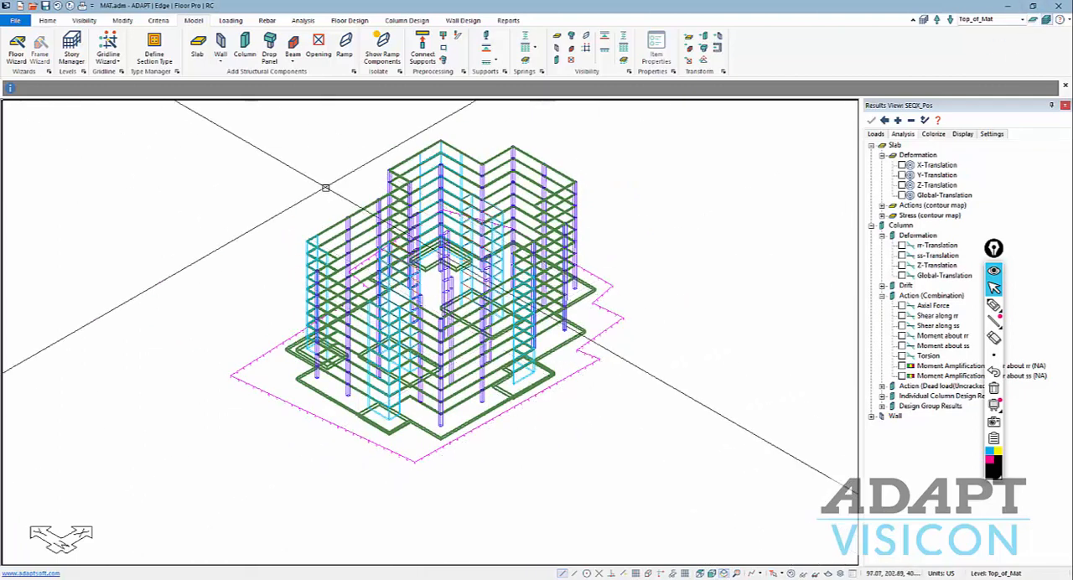
# Analyze the structure for SEQX_Pos, SEQX_Neg, SEQY_Pos and SEQY_Neg with uncracked stiffness, substituting compression springs with fixed supports.
pyautogui.click(302, 20)
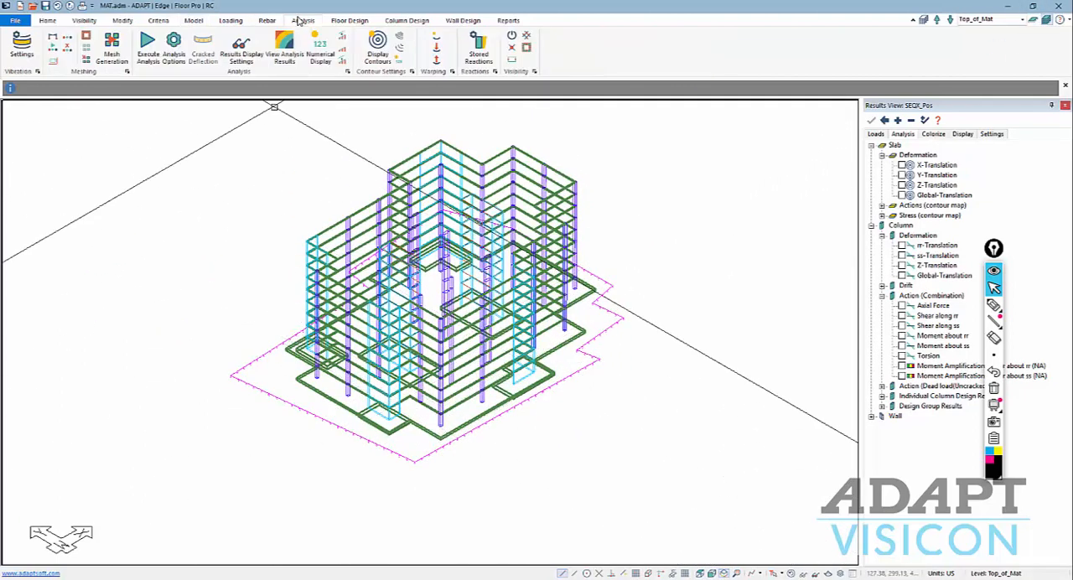
pyautogui.click(171, 52)
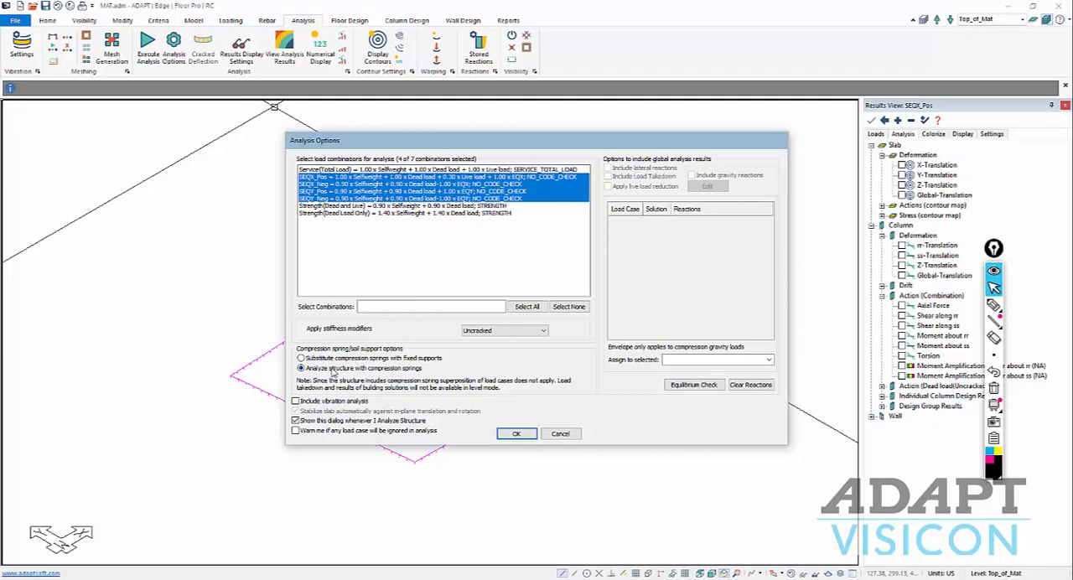
pyautogui.click(301, 358)
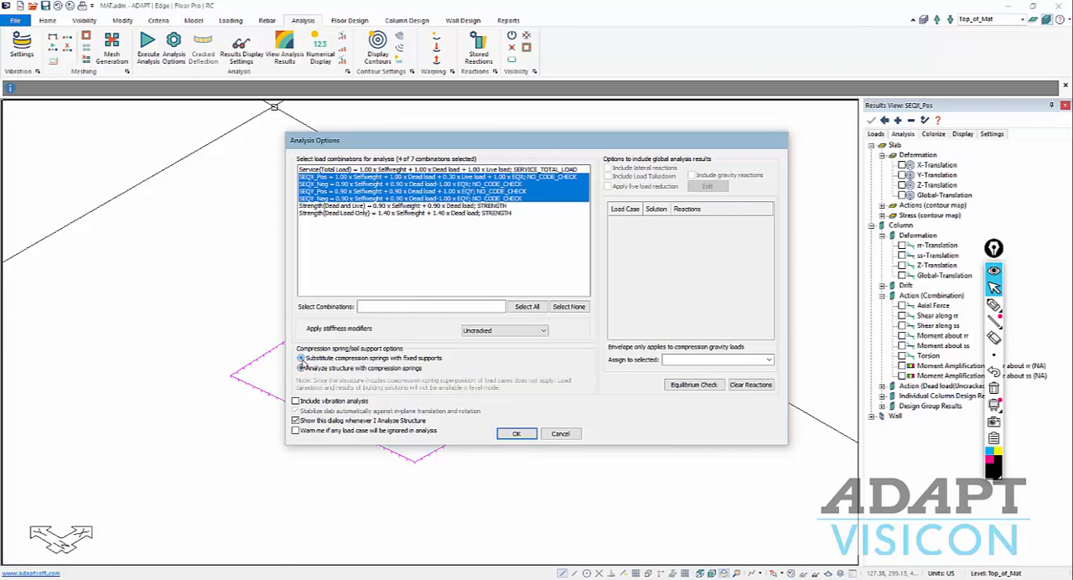
pyautogui.click(515, 434)
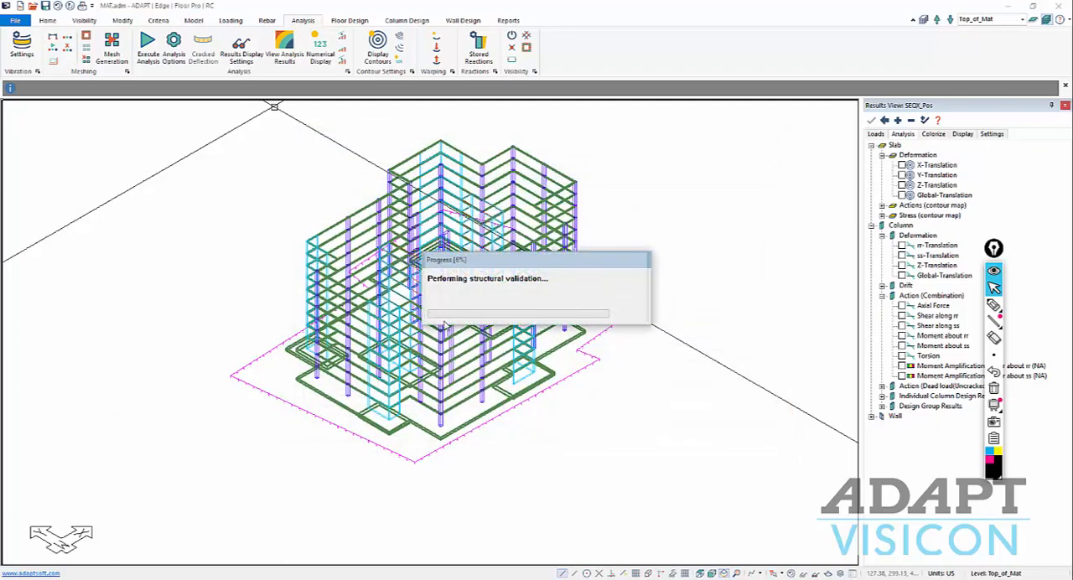
pyautogui.click(522, 317)
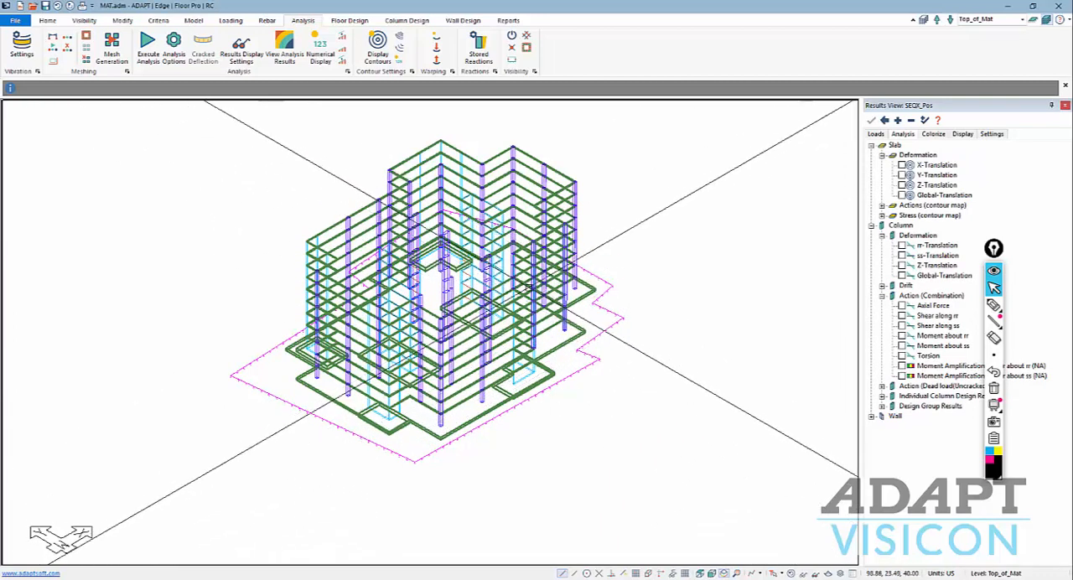
# Examine the warped SEQX_Pos Z-translation of the tower in the 3D results viewer and close the viewer.
pyautogui.click(274, 45)
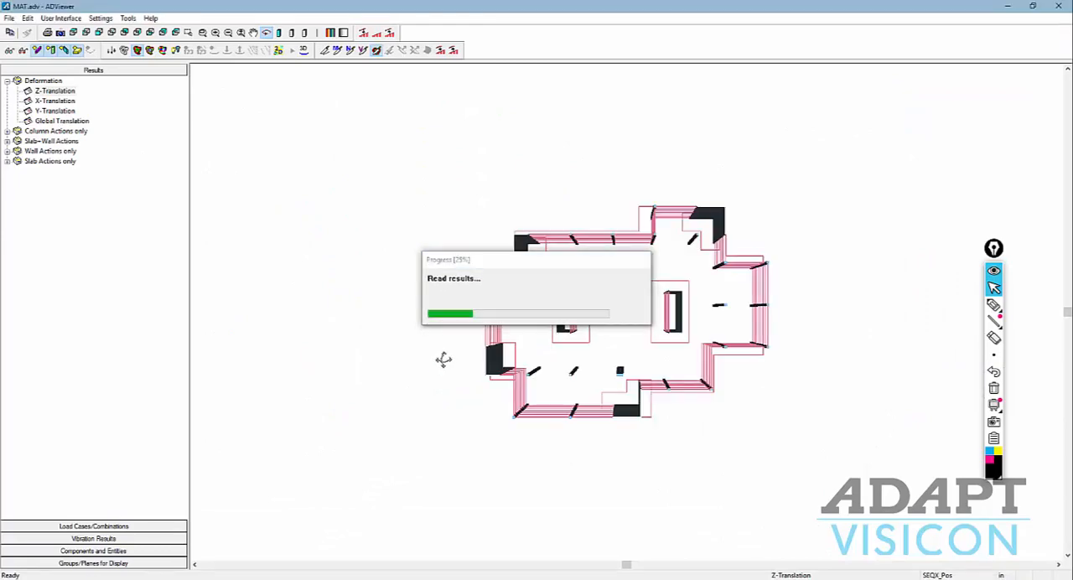
pyautogui.moveTo(440, 344); pyautogui.dragTo(461, 316)
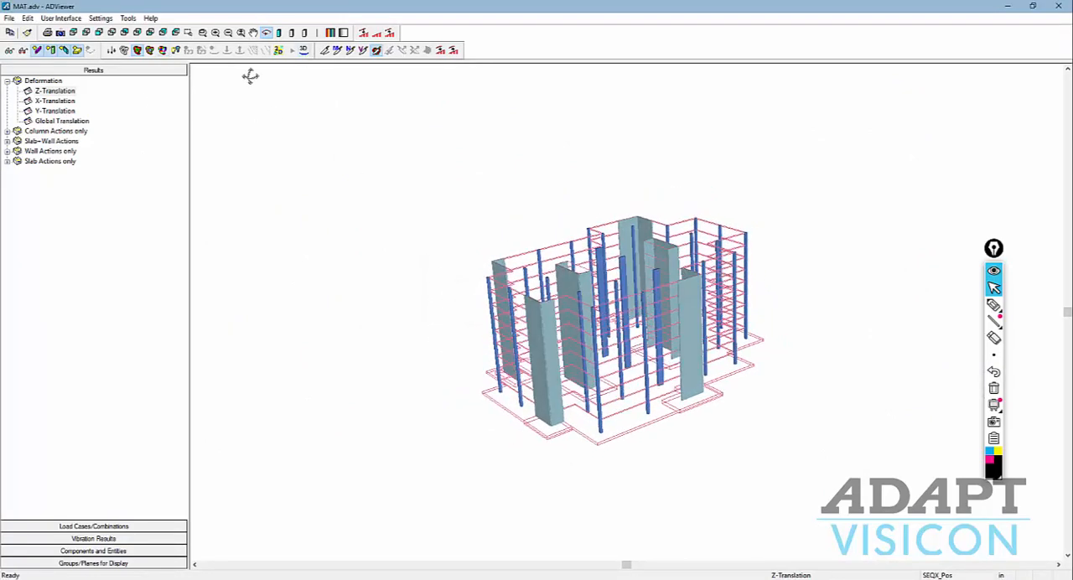
pyautogui.click(303, 50)
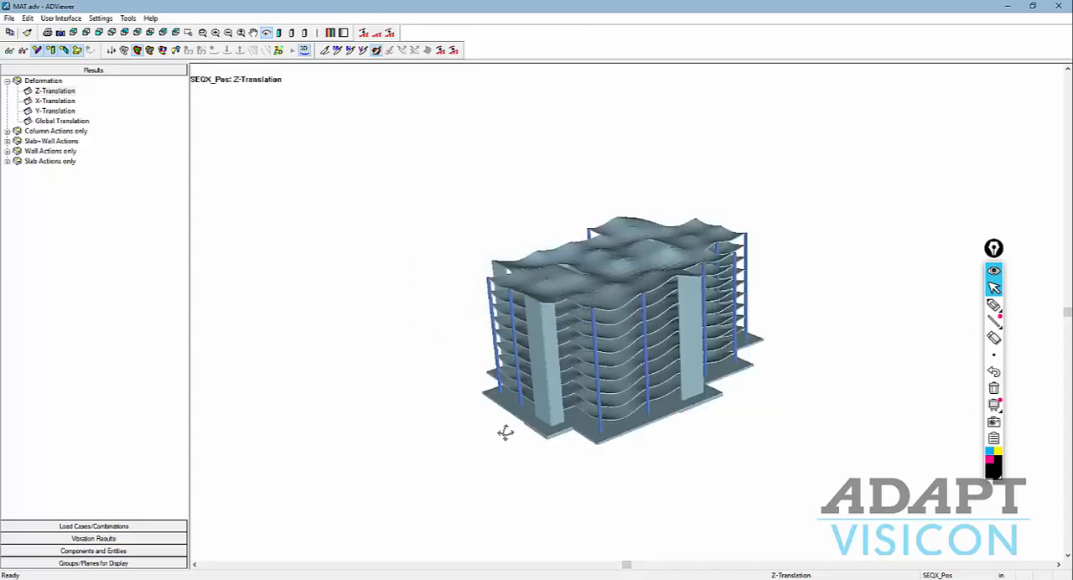
pyautogui.moveTo(505, 433); pyautogui.dragTo(508, 412)
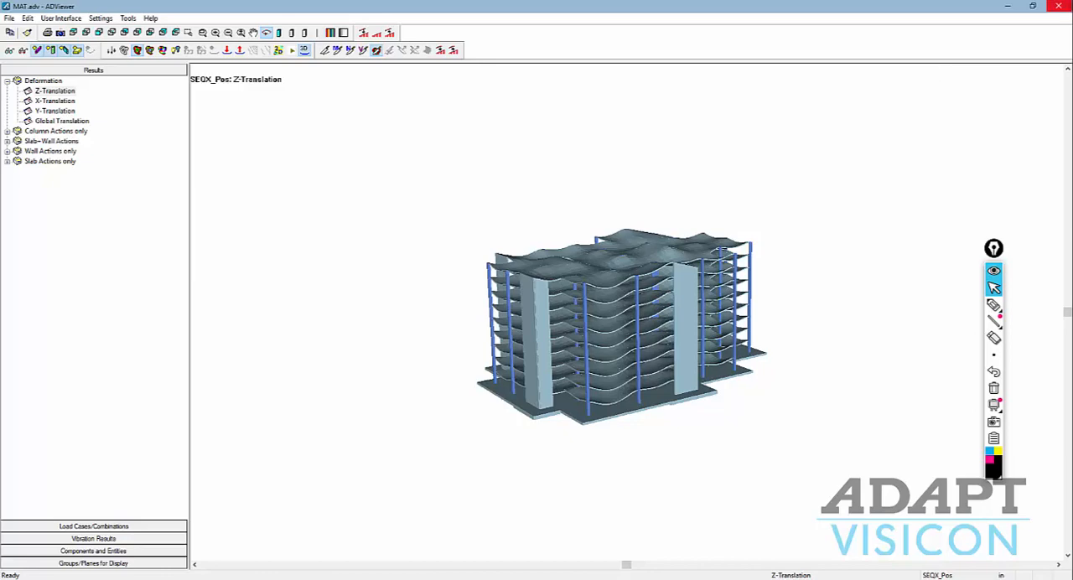
pyautogui.click(1060, 7)
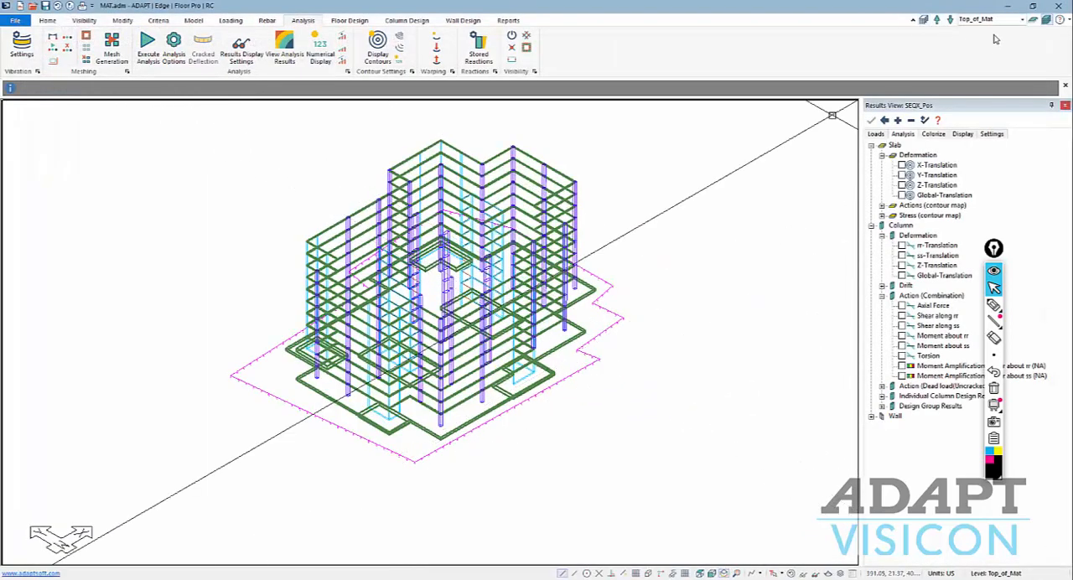
# Isolate the Top_of_Mat level with its area spring in the isometric view.
pyautogui.click(1036, 22)
pyautogui.scroll(-1, 642, 327)
pyautogui.scroll(3, 501, 336)
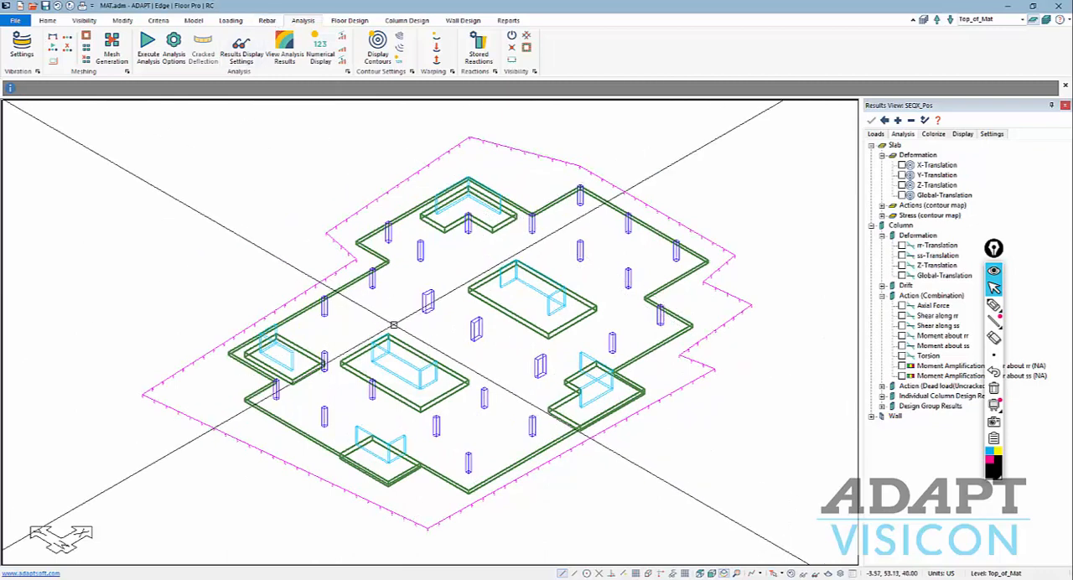
# Analyze the Top_of_Mat level for SEQX_Pos, SEQX_Neg, SEQY_Pos and SEQY_Neg with uncracked stiffness and compression springs, and save the solution.
pyautogui.click(167, 52)
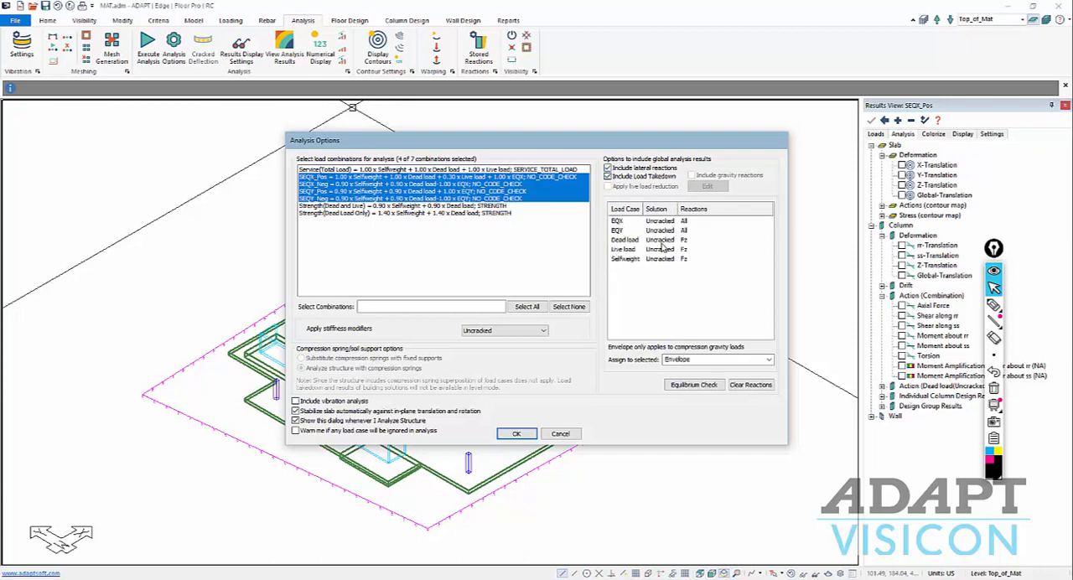
pyautogui.click(513, 434)
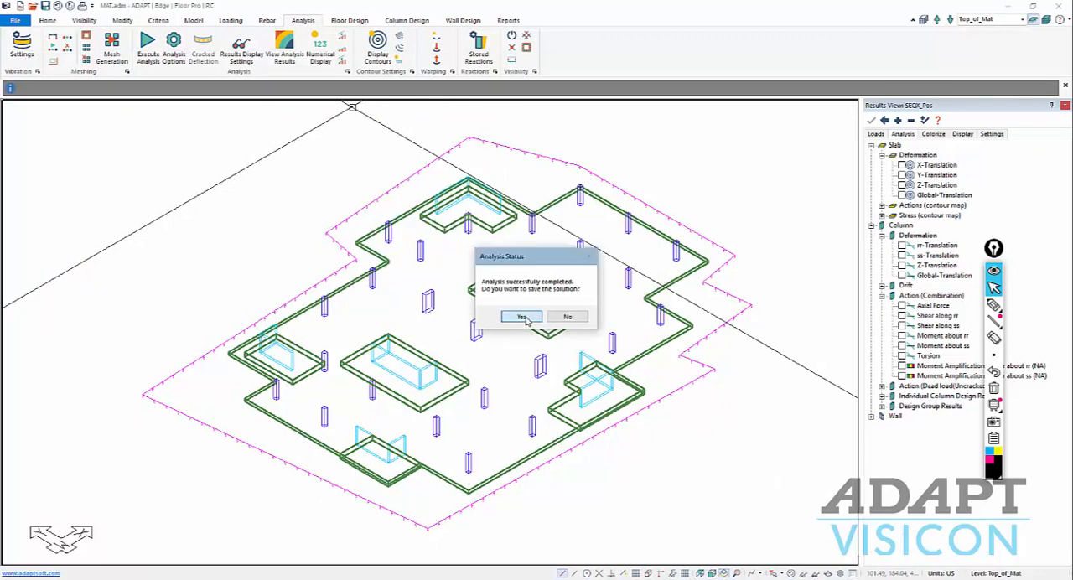
pyautogui.click(521, 316)
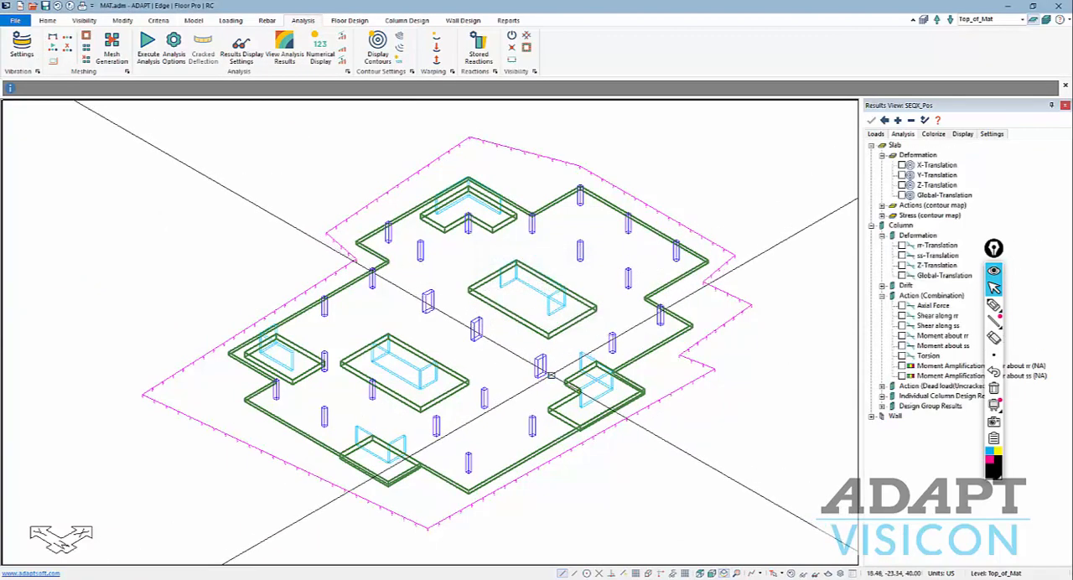
# List the slab stress contour results, including Soil pressure, for the mat level.
pyautogui.moveTo(700, 479); pyautogui.dragTo(673, 473, button='middle')
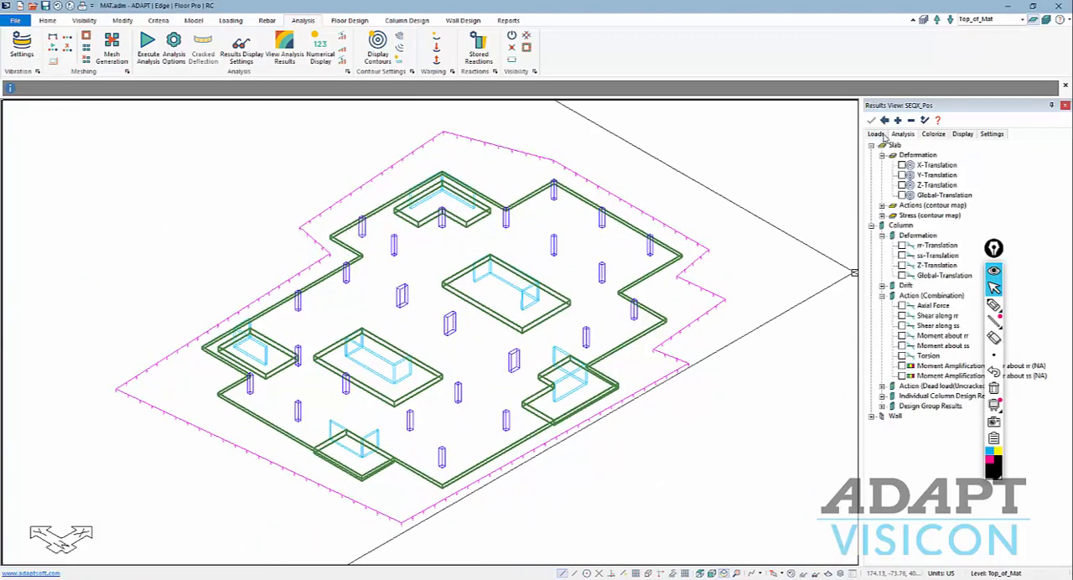
pyautogui.click(882, 217)
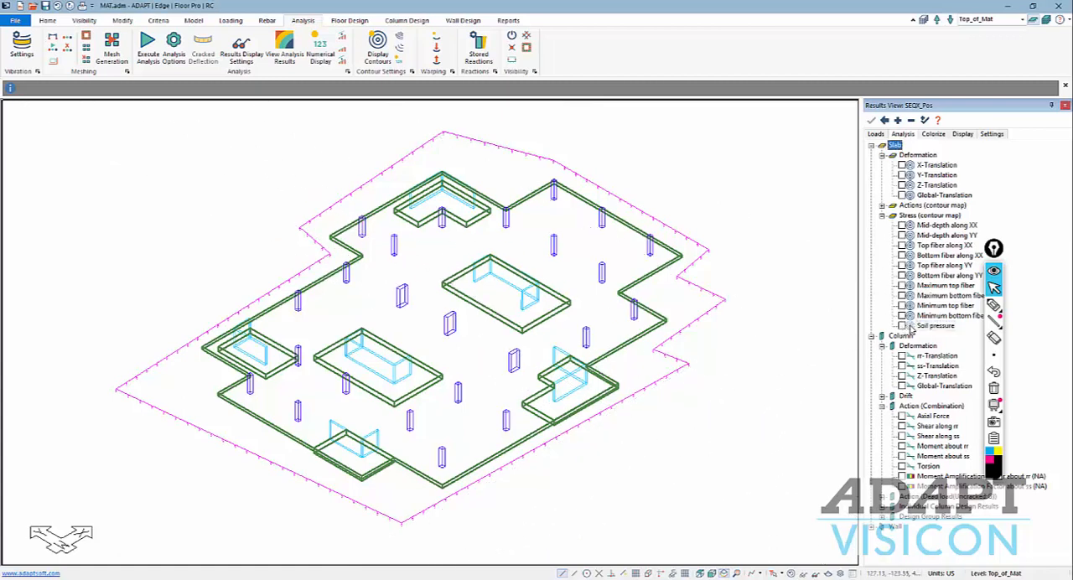
pyautogui.moveTo(587, 289); pyautogui.dragTo(572, 298, button='middle')
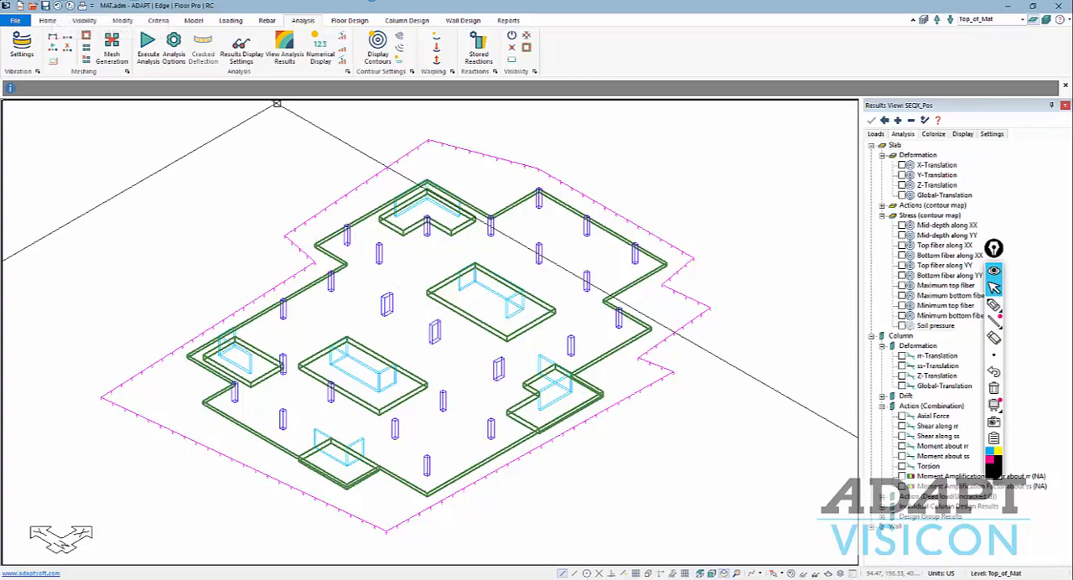
# Close the program and restart ADAPT-Builder 2019 with Edge and Mat enabled, in RC mode with US units.
pyautogui.click(1058, 6)
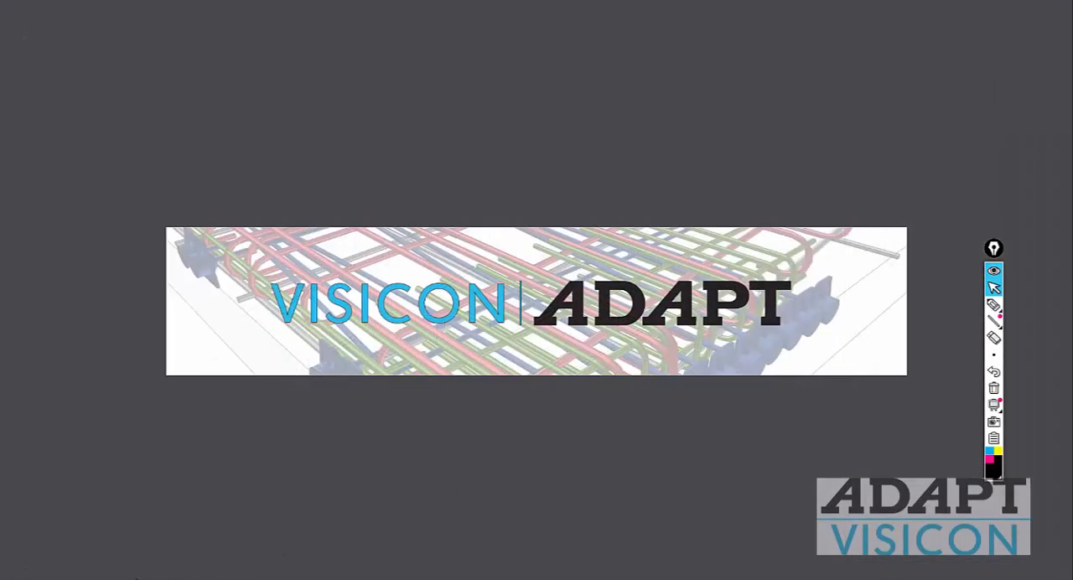
pyautogui.press('super')
pyautogui.click(165, 314)
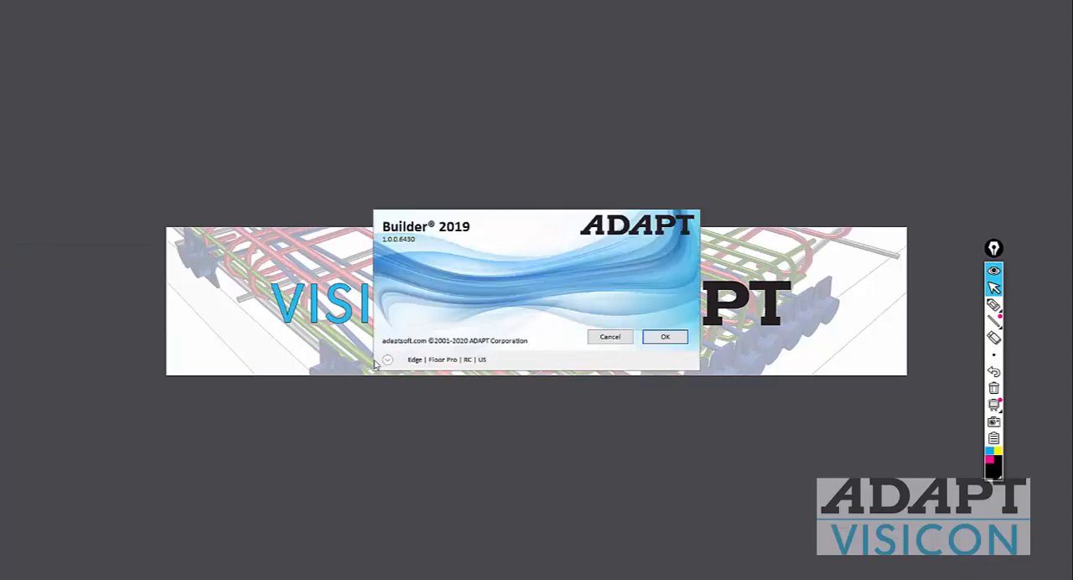
pyautogui.click(388, 360)
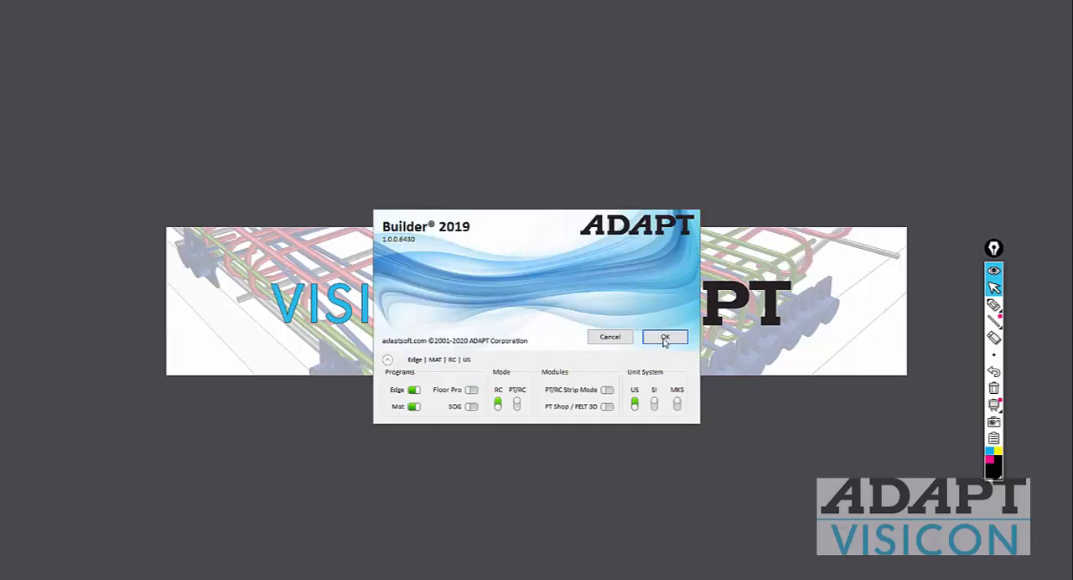
pyautogui.click(665, 338)
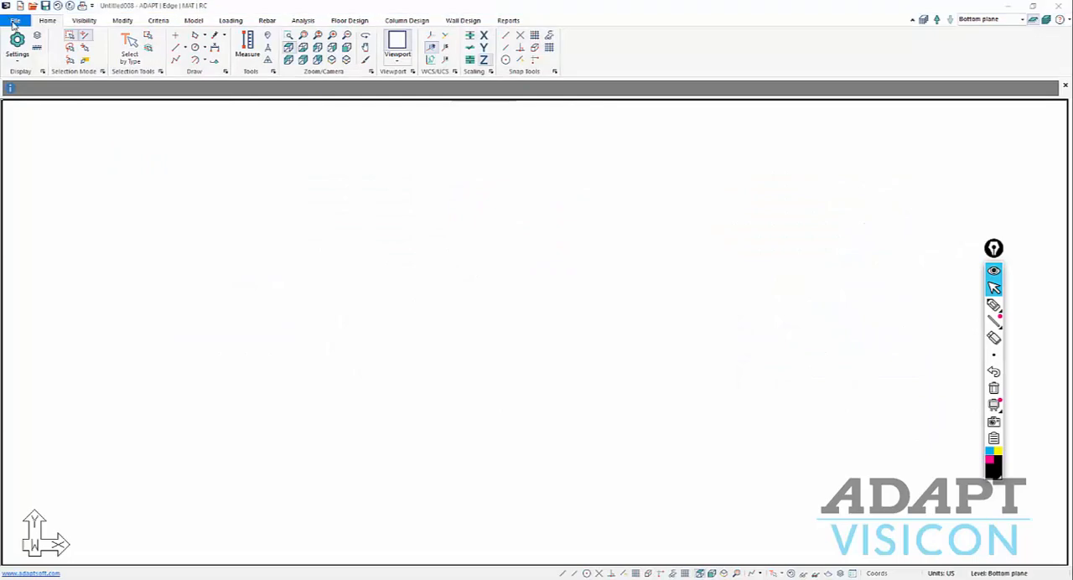
# Open the MAT.adm model from the Desktop folder.
pyautogui.click(15, 21)
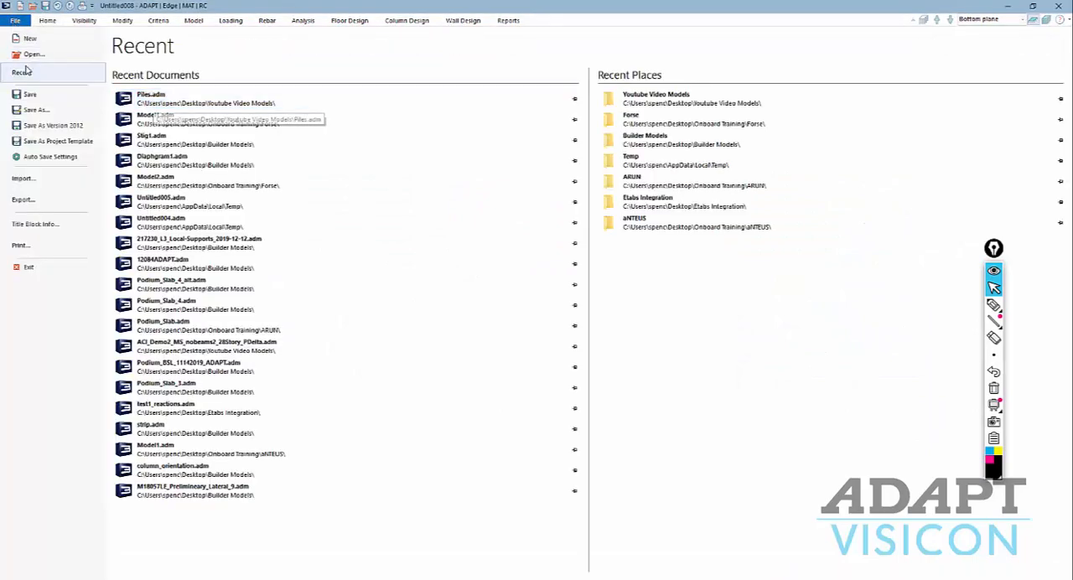
pyautogui.click(30, 55)
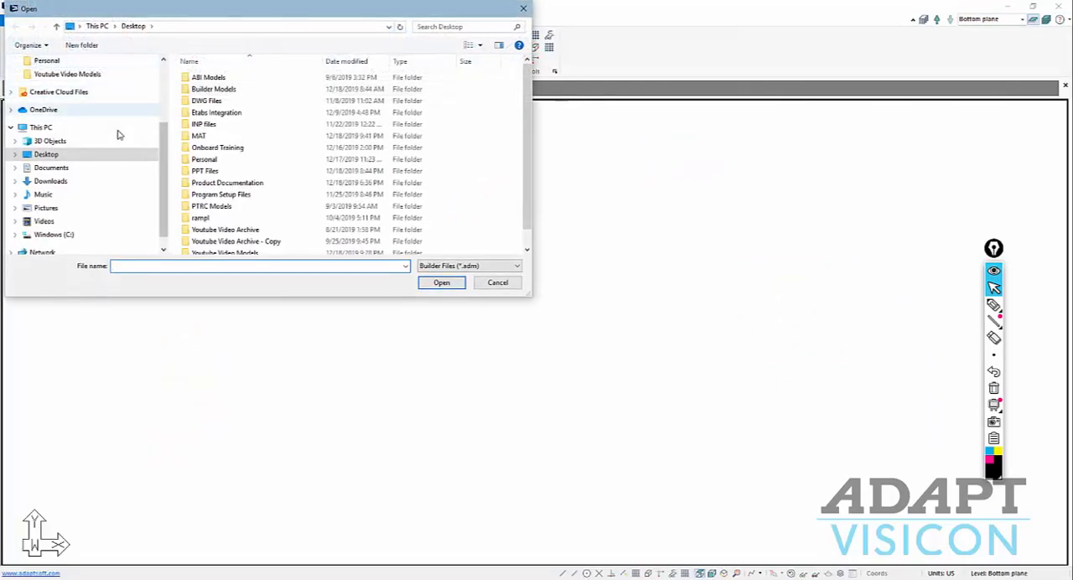
pyautogui.click(88, 75)
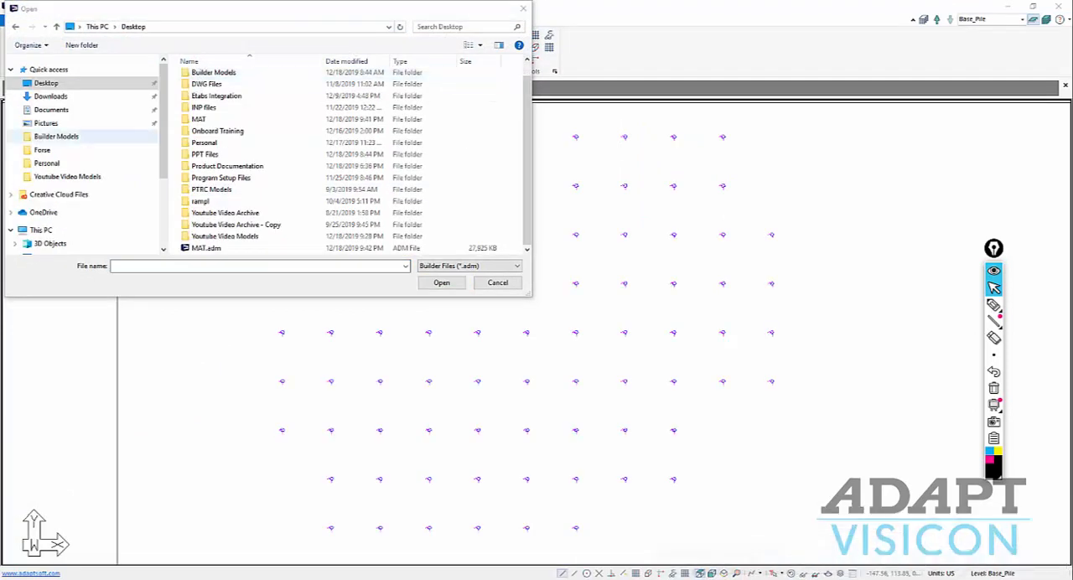
pyautogui.doubleClick(176, 249)
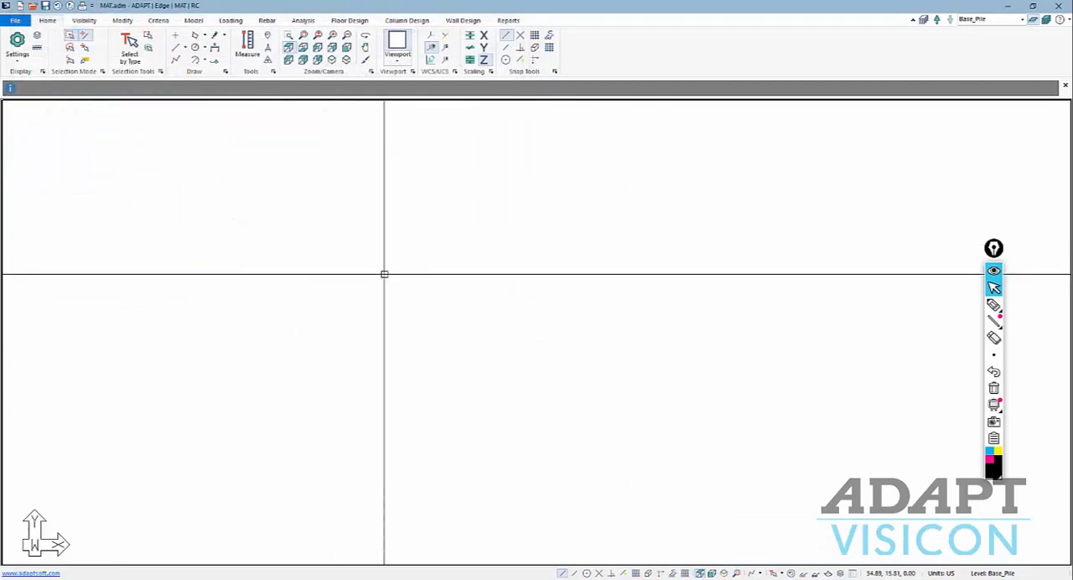
# Make Top_of_Mat the active level and show the whole mat in the isometric view.
pyautogui.click(1023, 20)
pyautogui.click(978, 57)
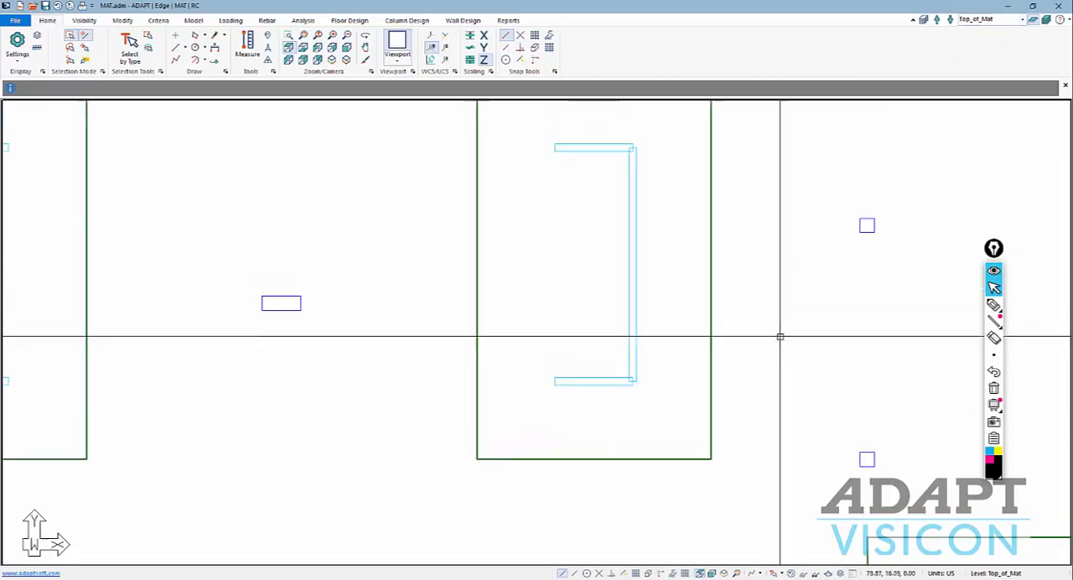
pyautogui.scroll(-5, 662, 352)
pyautogui.scroll(-2, 632, 335)
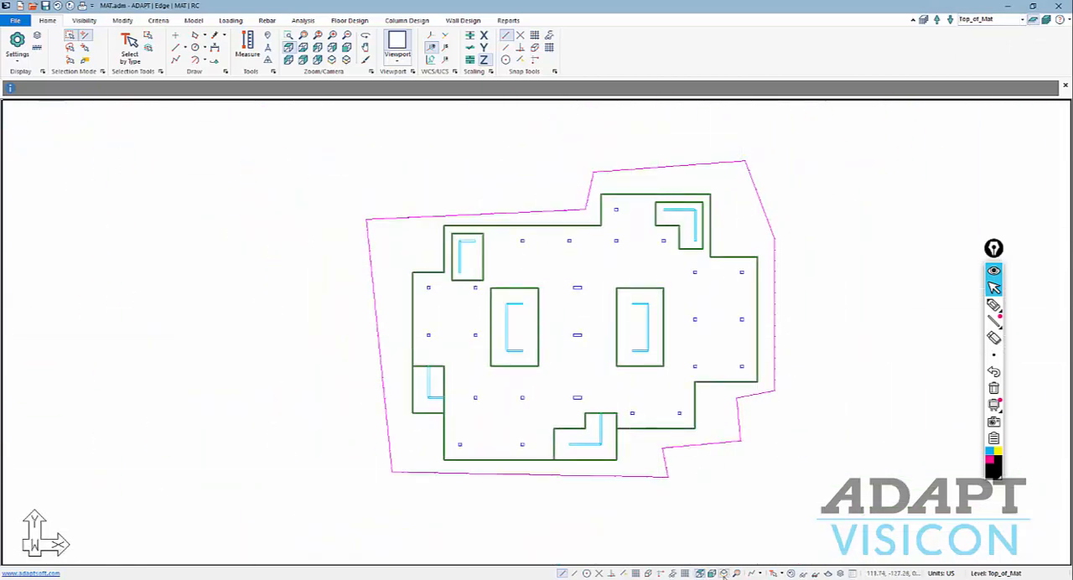
pyautogui.click(725, 574)
# Examine the slab's Soil pressure contour for SEQX_Pos and turn the contour off again.
pyautogui.click(303, 20)
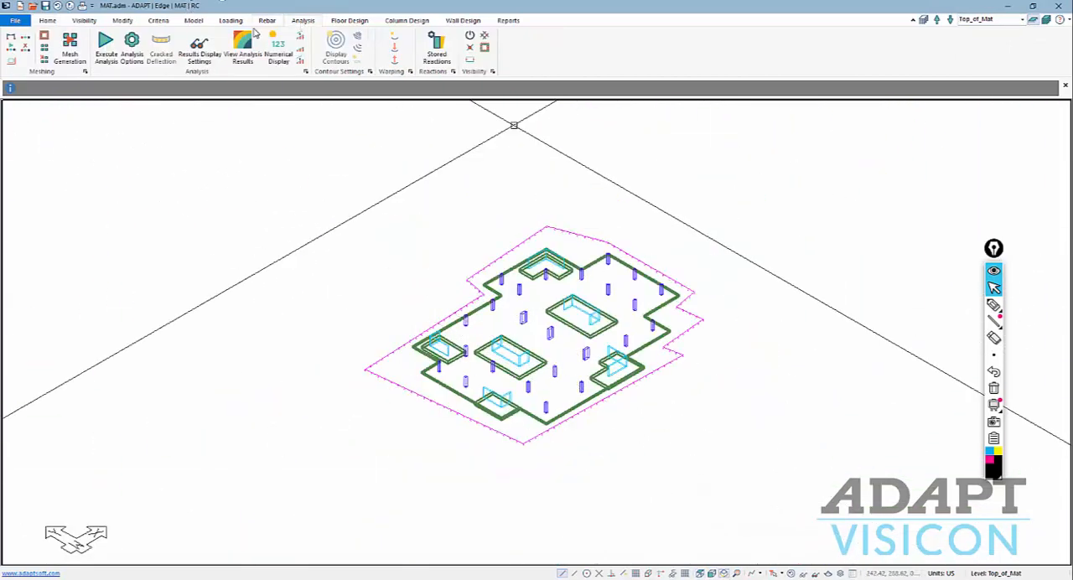
pyautogui.click(242, 51)
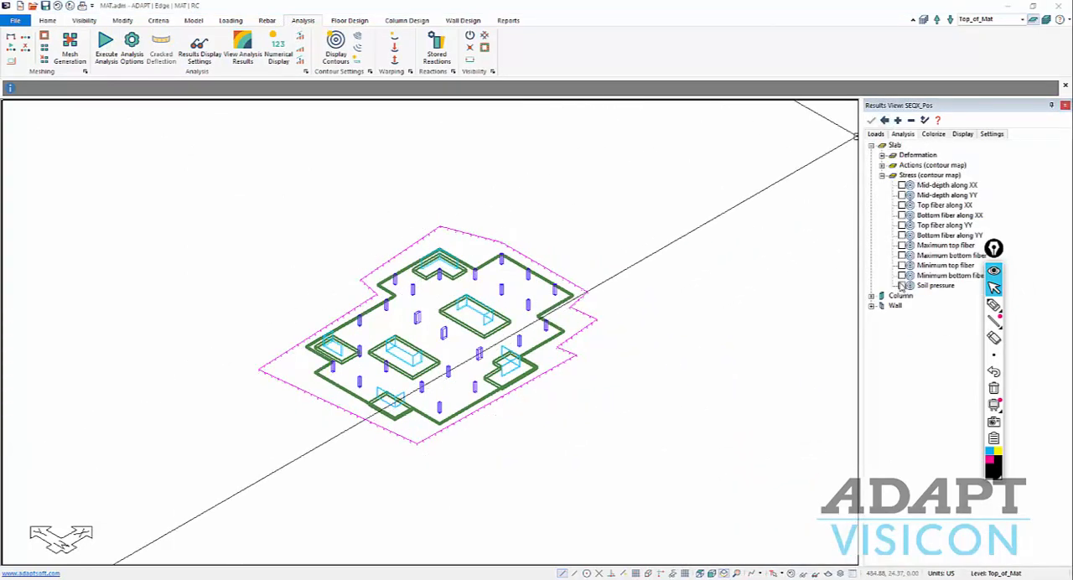
pyautogui.click(905, 285)
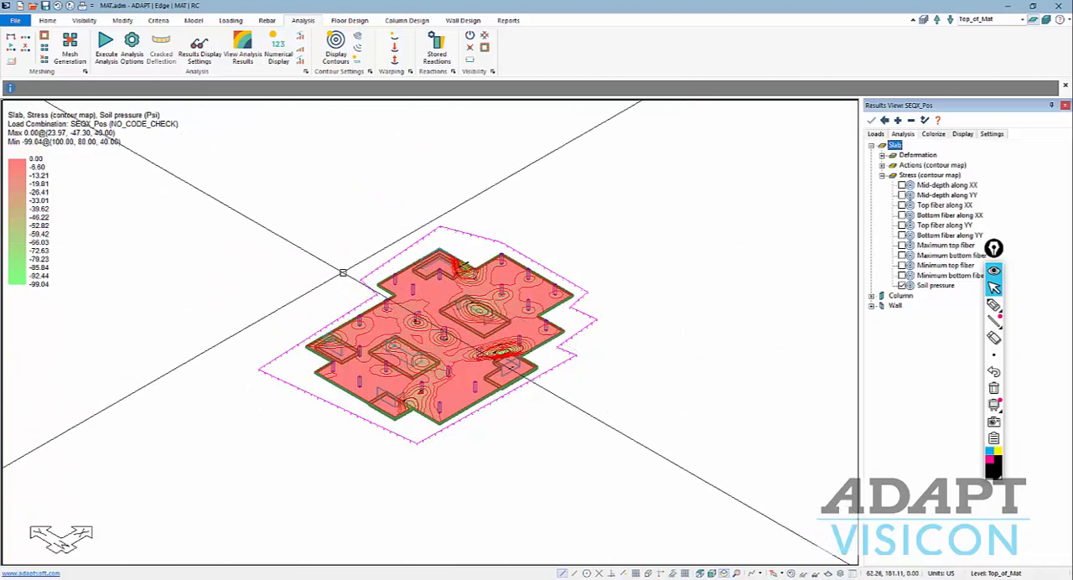
pyautogui.click(903, 286)
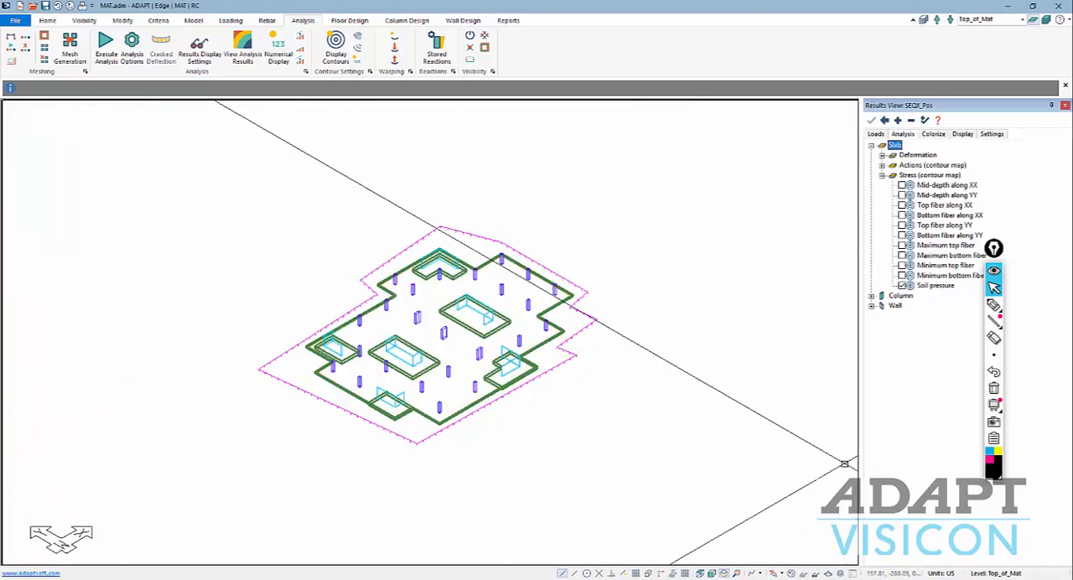
# In plan view, draw a vertical support line through the western central core's thickened mat region, extending slightly beyond both ends.
pyautogui.click(700, 575)
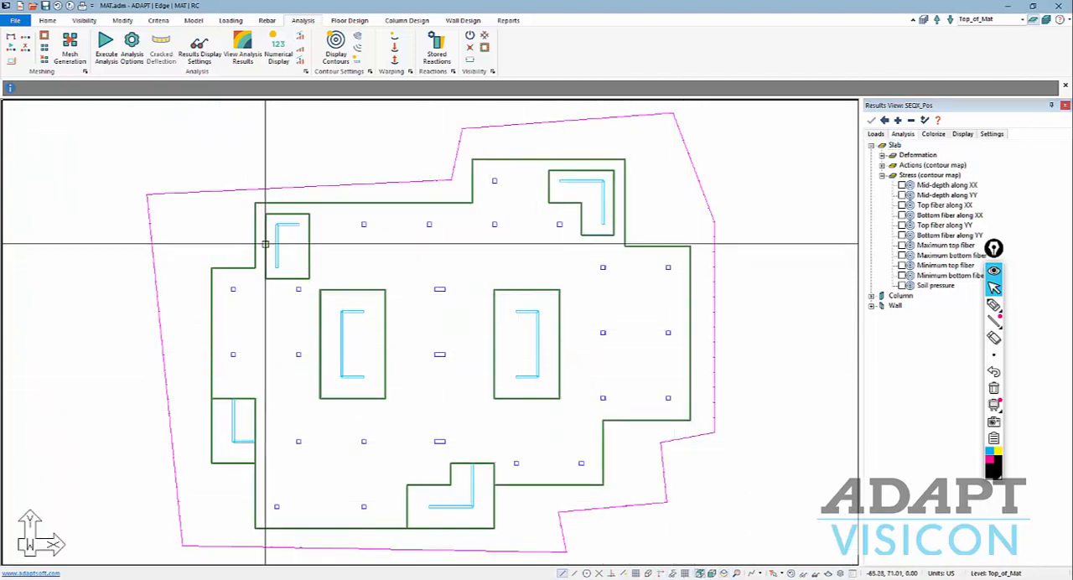
pyautogui.moveTo(367, 342); pyautogui.dragTo(440, 311, button='middle')
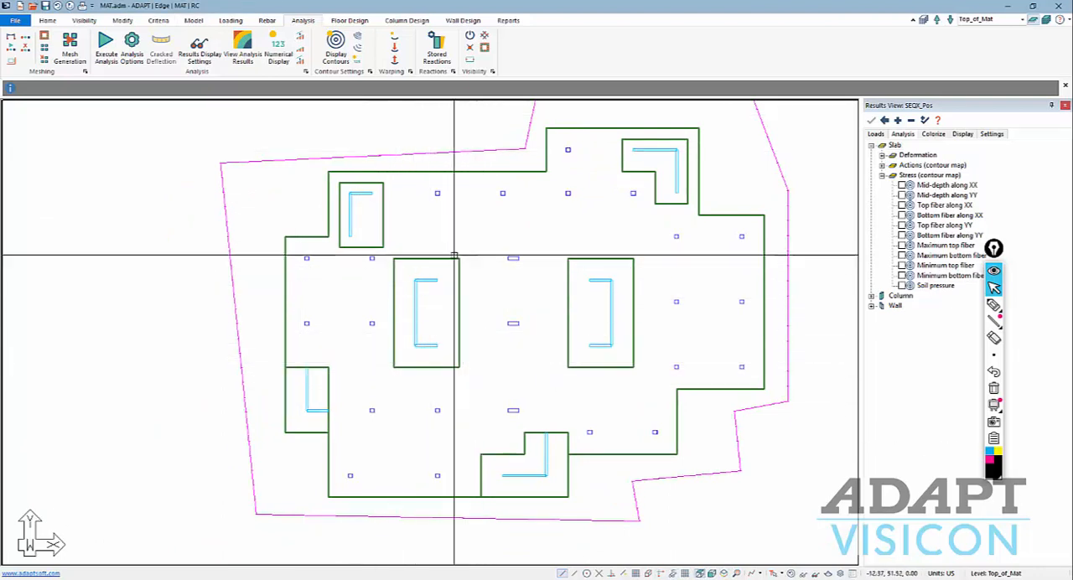
pyautogui.click(336, 23)
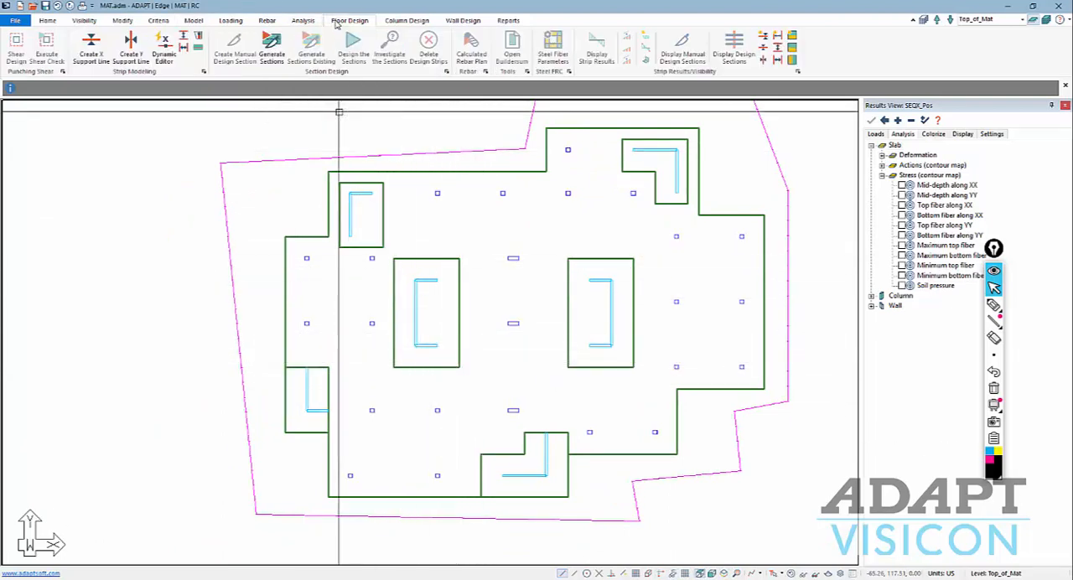
pyautogui.click(92, 46)
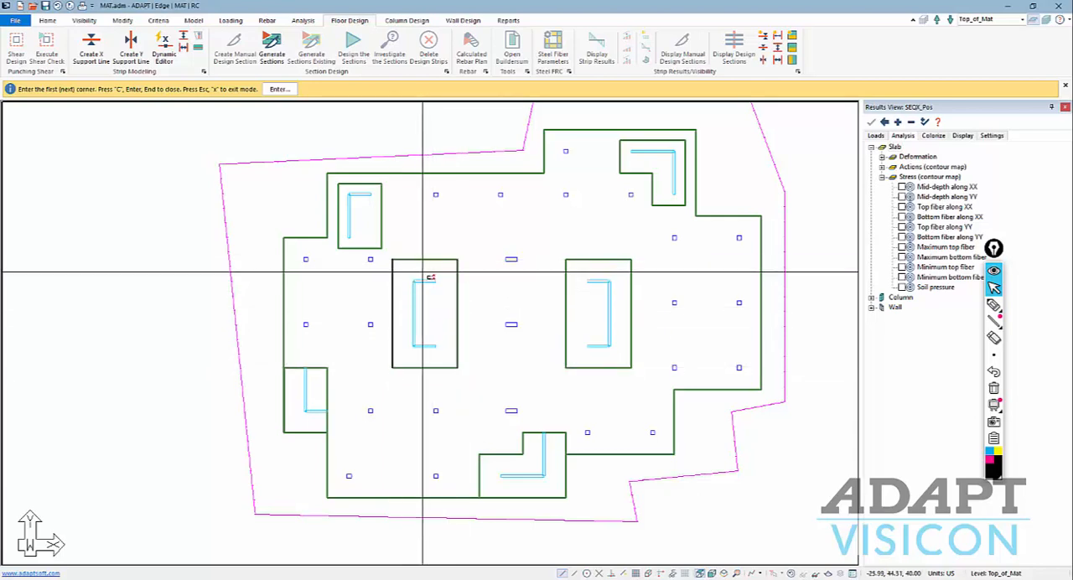
pyautogui.click(424, 252)
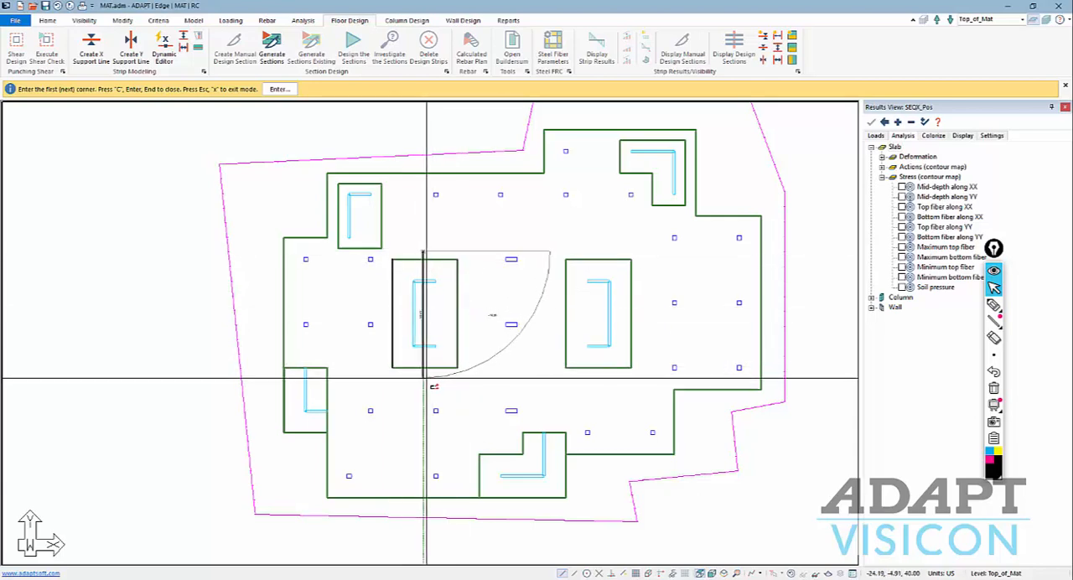
pyautogui.scroll(-2, 427, 352)
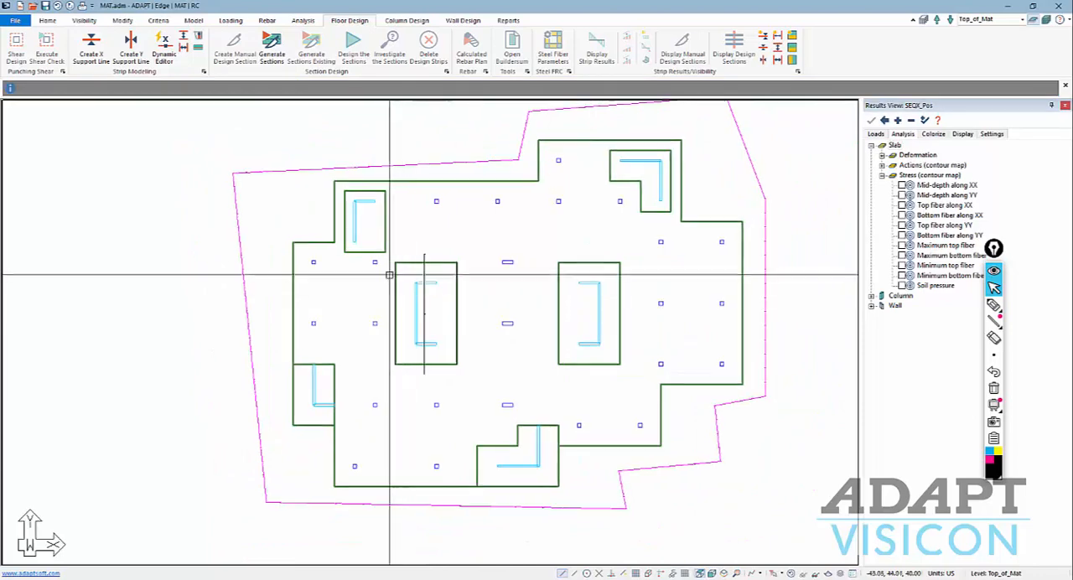
pyautogui.scroll(3, 434, 305)
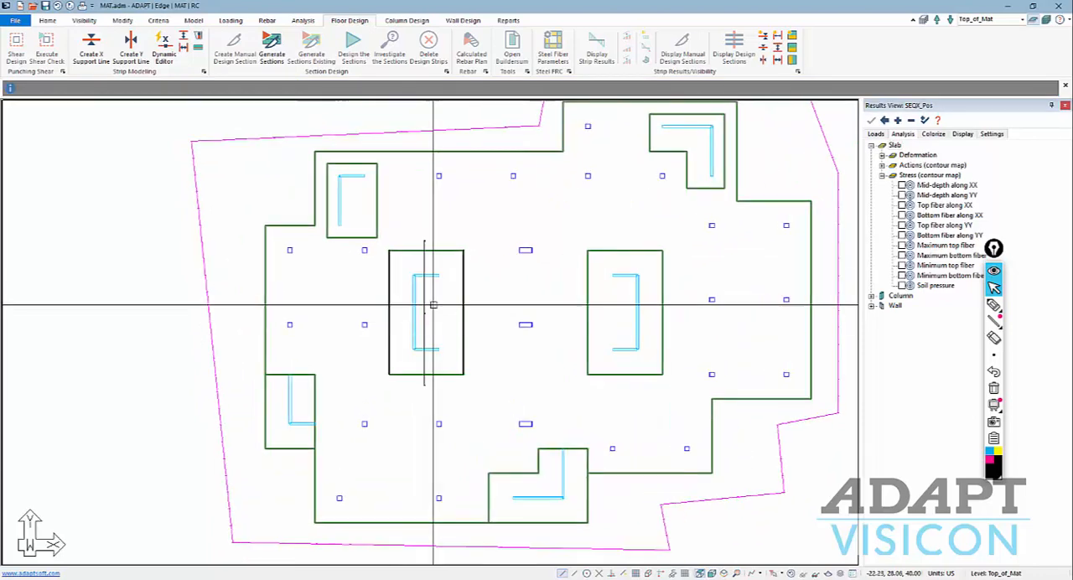
# Draw a vertical splitter on each side of the western central core's thickened region and generate the design sections.
pyautogui.click(184, 48)
pyautogui.click(476, 239)
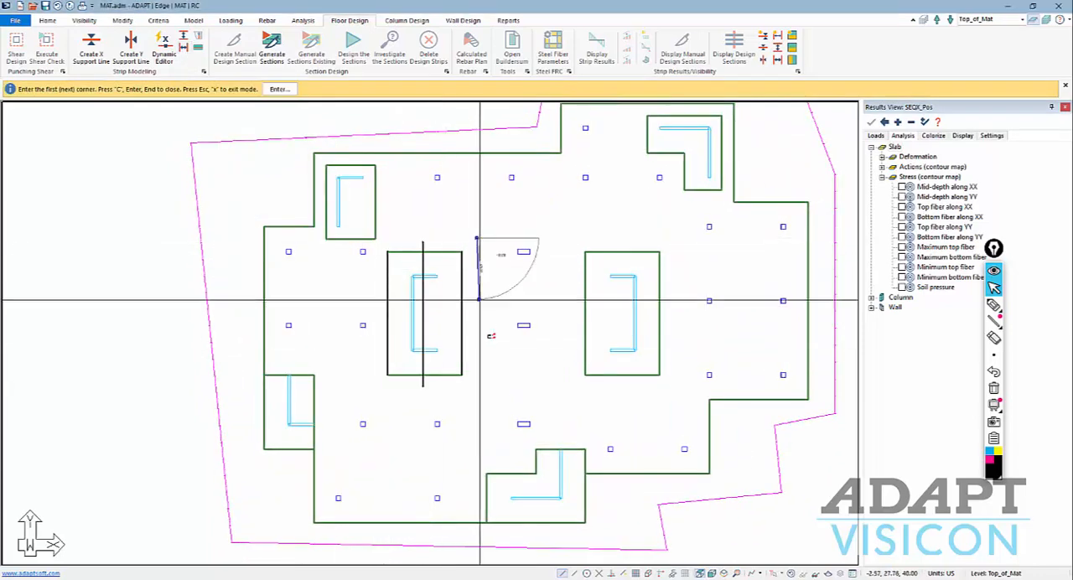
pyautogui.click(478, 384)
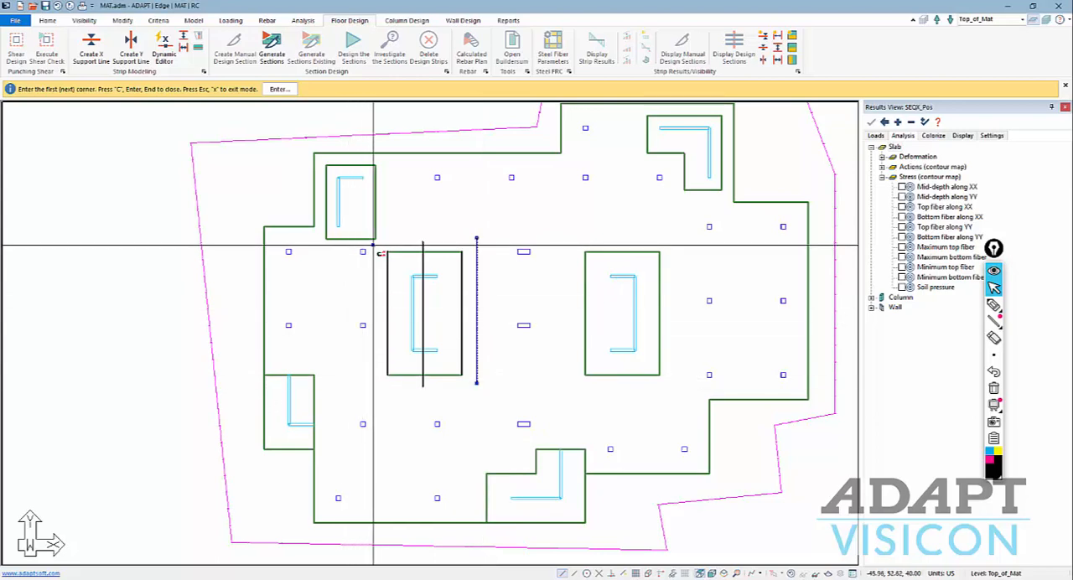
pyautogui.click(373, 384)
pyautogui.rightClick(326, 283)
pyautogui.click(333, 290)
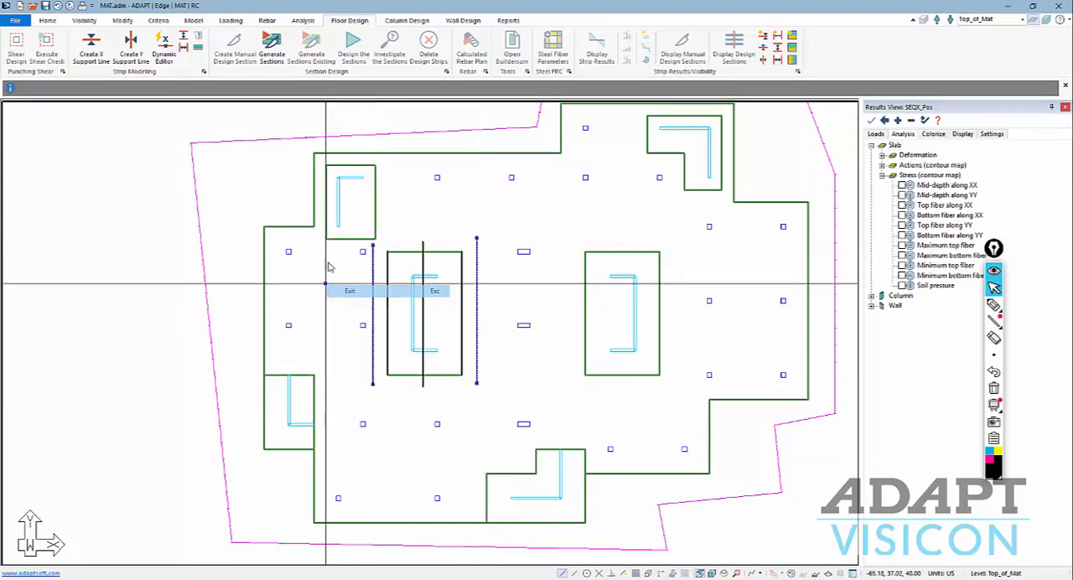
pyautogui.click(266, 50)
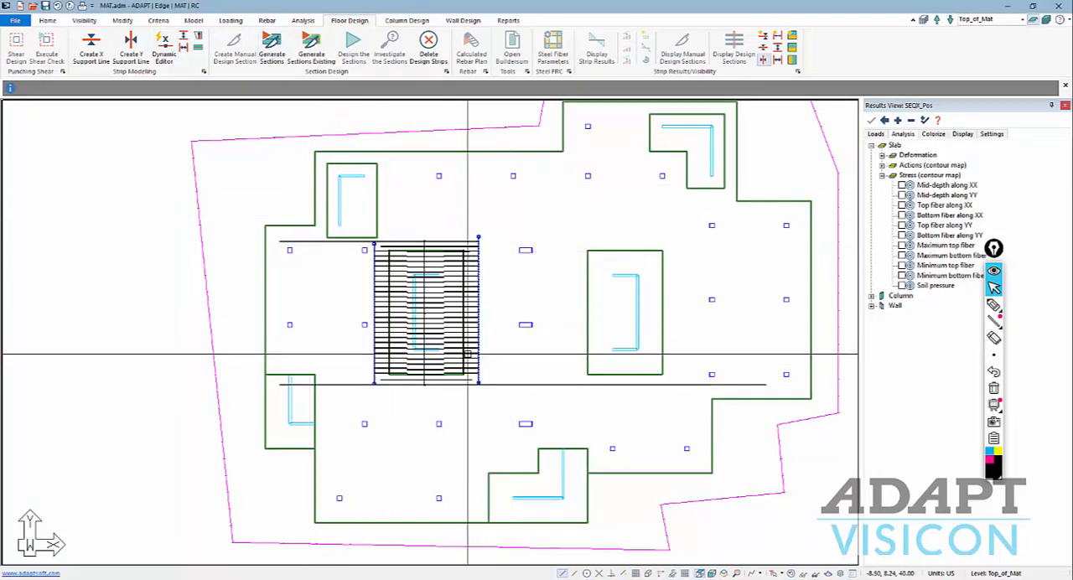
# Stretch both ends of the core's western splitter and the lower end of its eastern splitter past the support line, and regenerate the design sections.
pyautogui.scroll(2, 369, 248)
pyautogui.scroll(1, 367, 249)
pyautogui.click(379, 243)
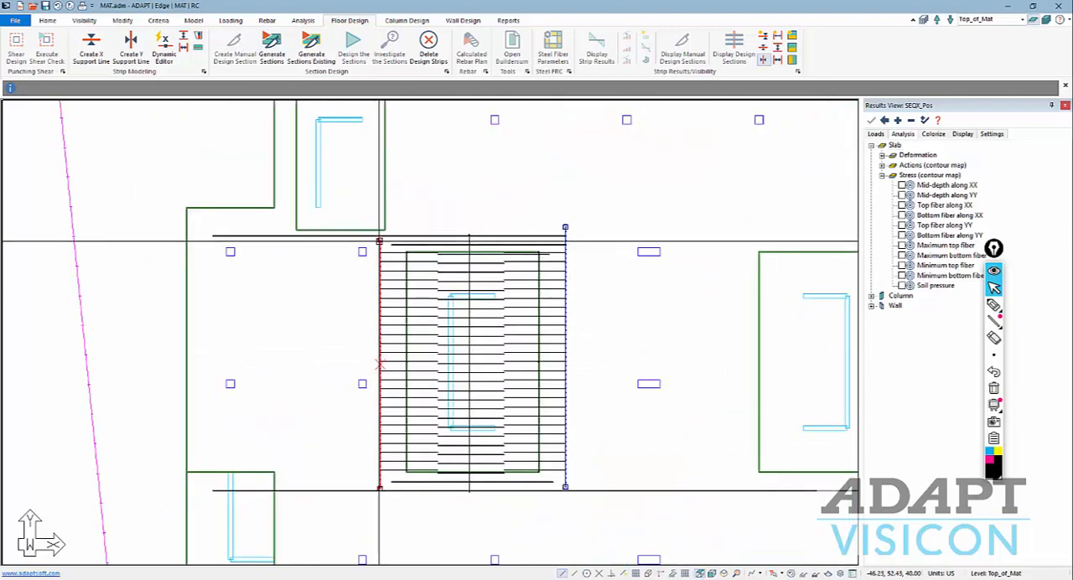
pyautogui.click(379, 240)
pyautogui.click(379, 224)
pyautogui.click(380, 488)
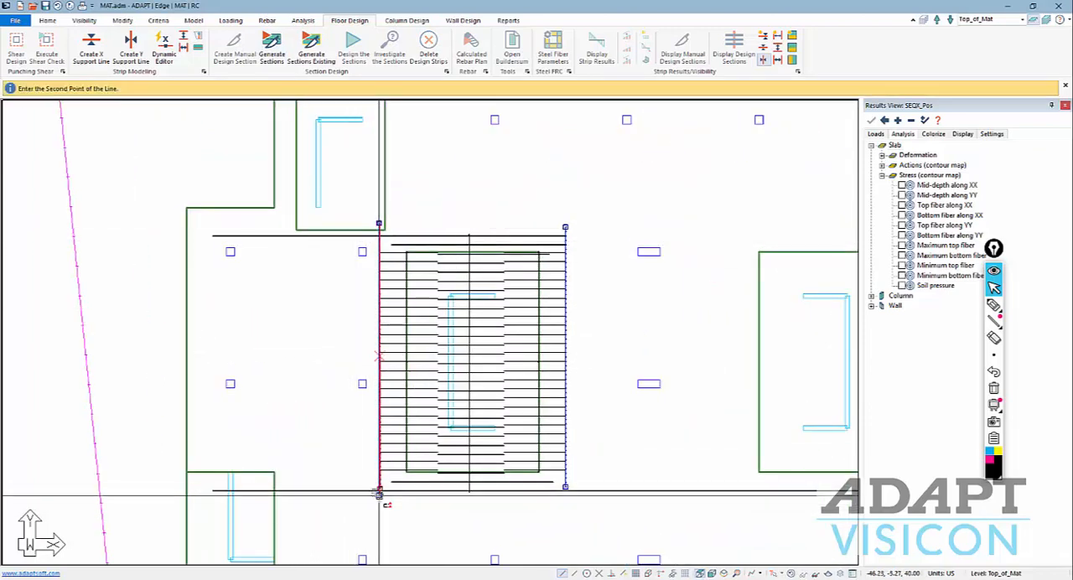
pyautogui.click(377, 498)
pyautogui.click(565, 363)
pyautogui.click(565, 485)
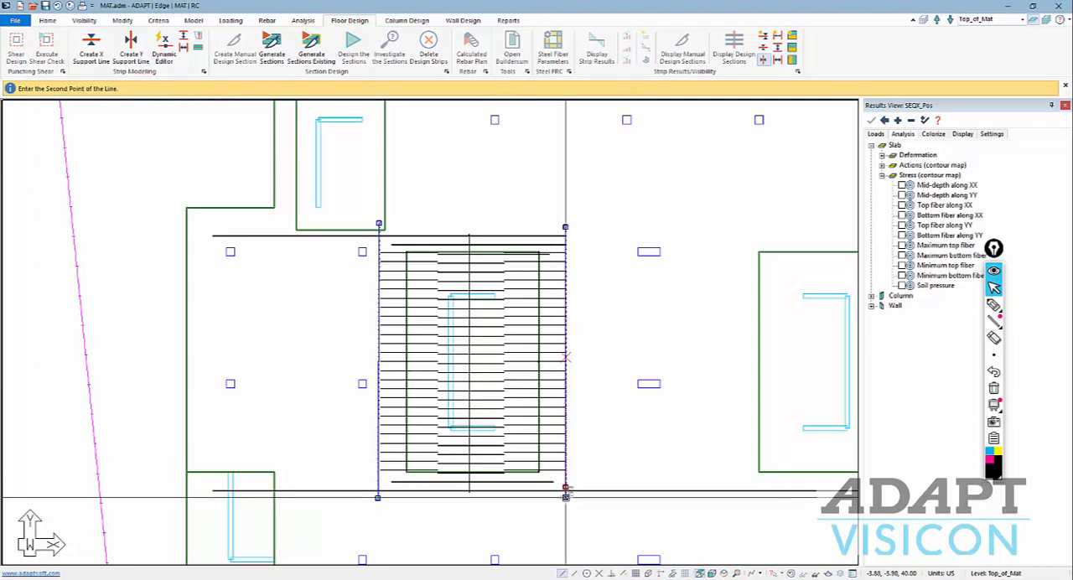
pyautogui.click(565, 497)
pyautogui.click(272, 48)
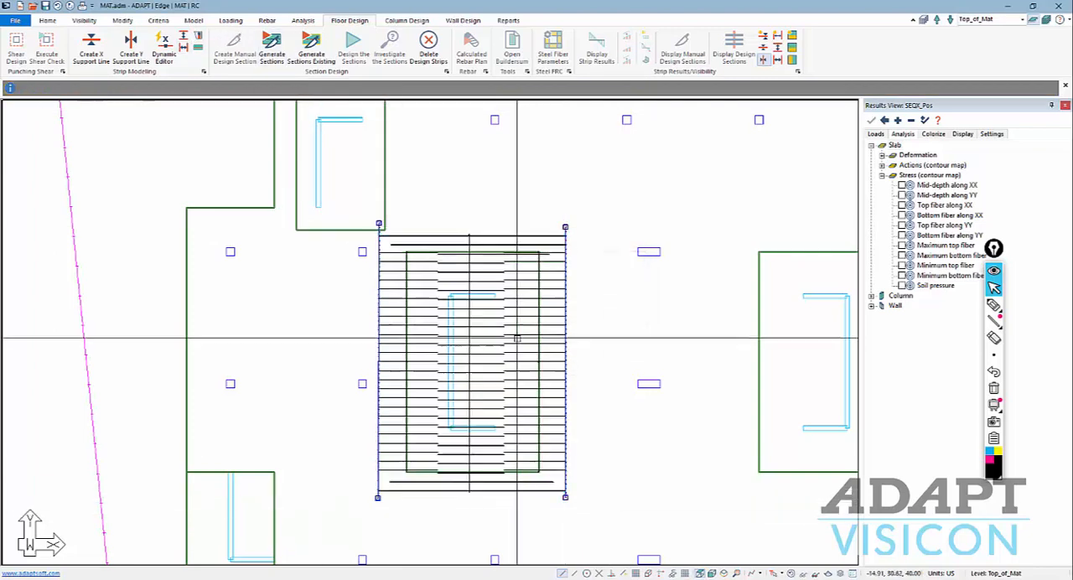
# Examine the design sections belonging to the western central core's support line and their extent relative to the surrounding mat.
pyautogui.click(487, 245)
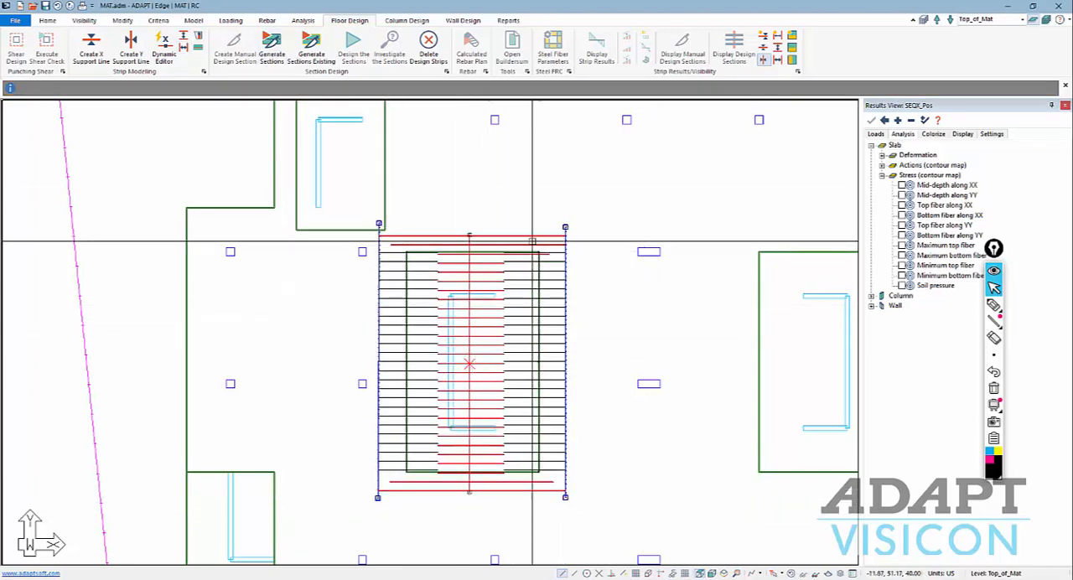
pyautogui.click(504, 202)
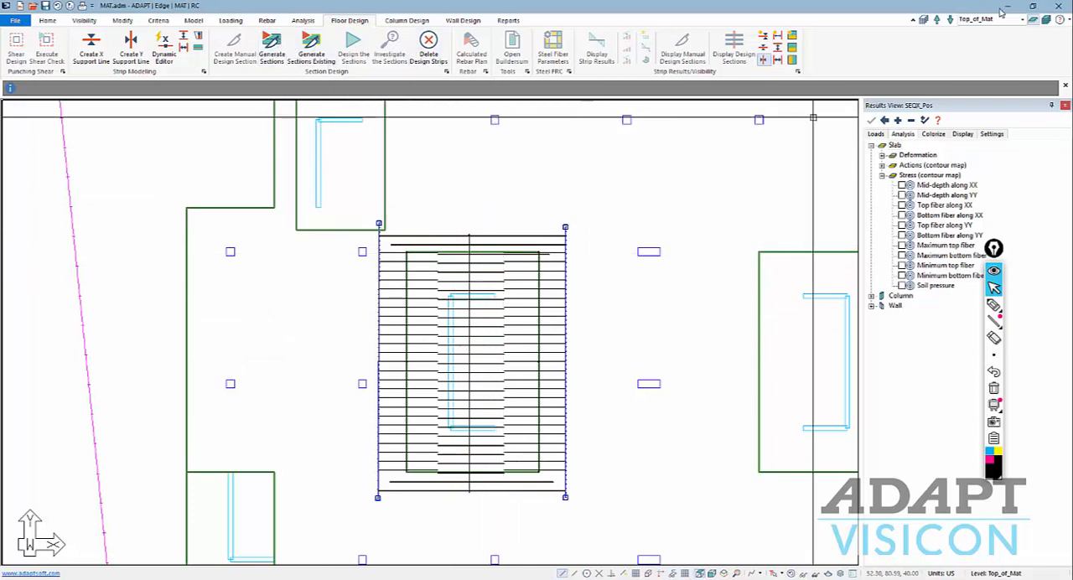
pyautogui.moveTo(556, 283); pyautogui.dragTo(620, 282, button='middle')
pyautogui.scroll(-1, 582, 277)
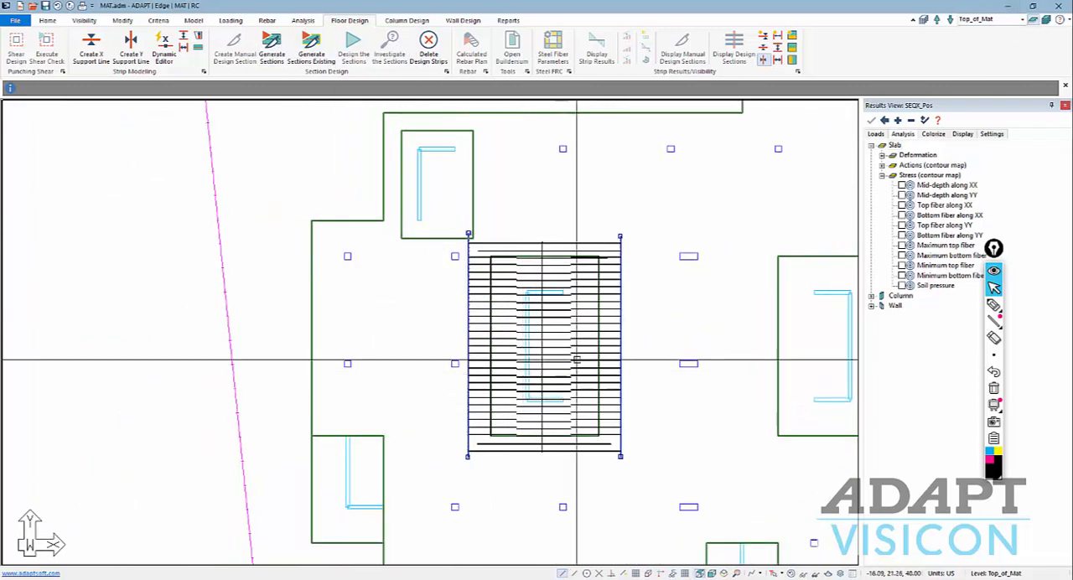
pyautogui.scroll(-2, 472, 293)
pyautogui.scroll(2, 567, 329)
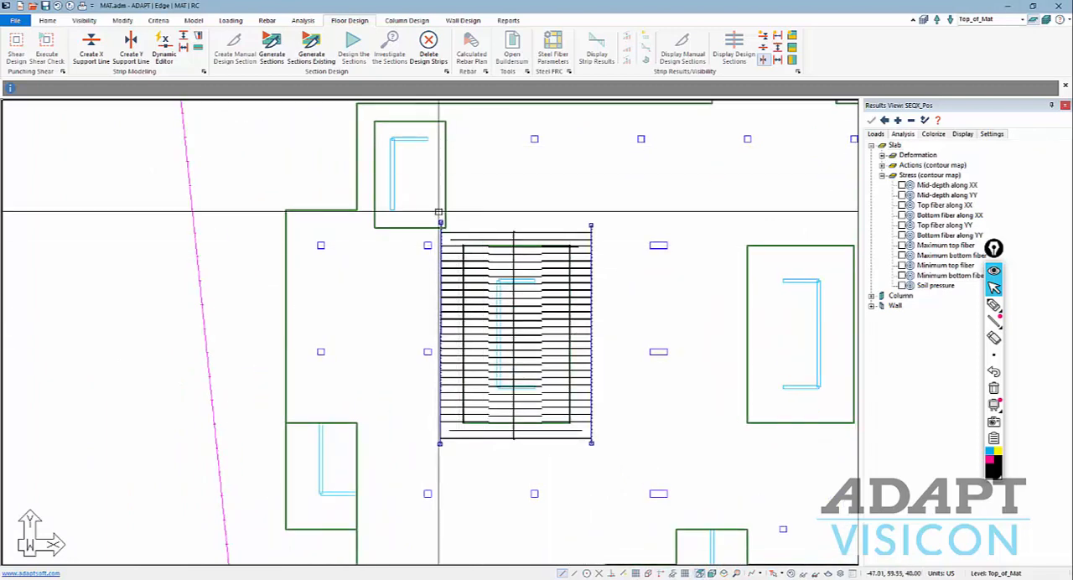
pyautogui.scroll(-1, 387, 374)
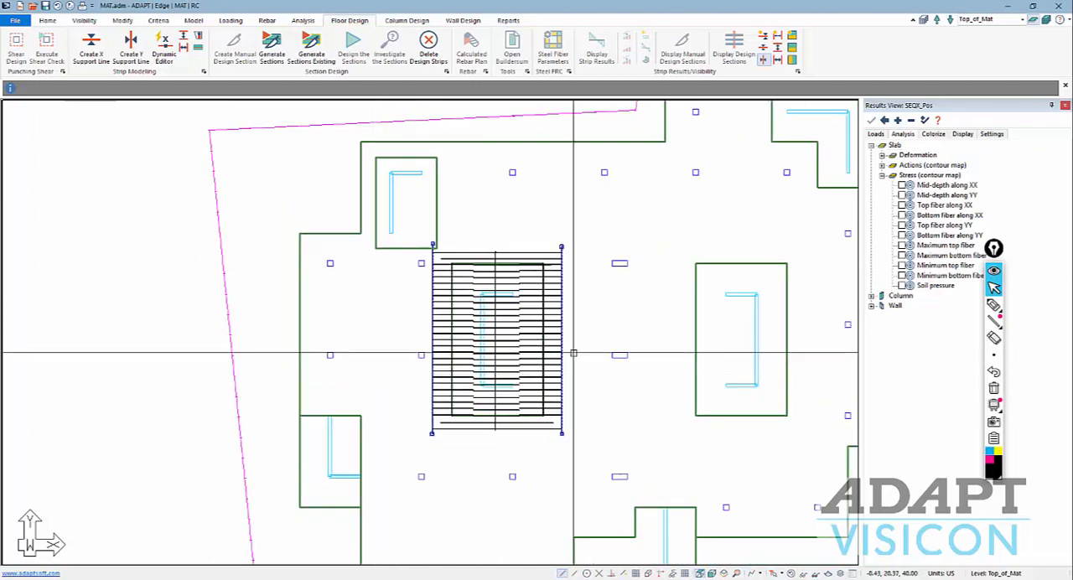
# Run the design of the western core's generated sections and save the design results.
pyautogui.moveTo(473, 326); pyautogui.dragTo(323, 327, button='middle')
pyautogui.scroll(2, 338, 305)
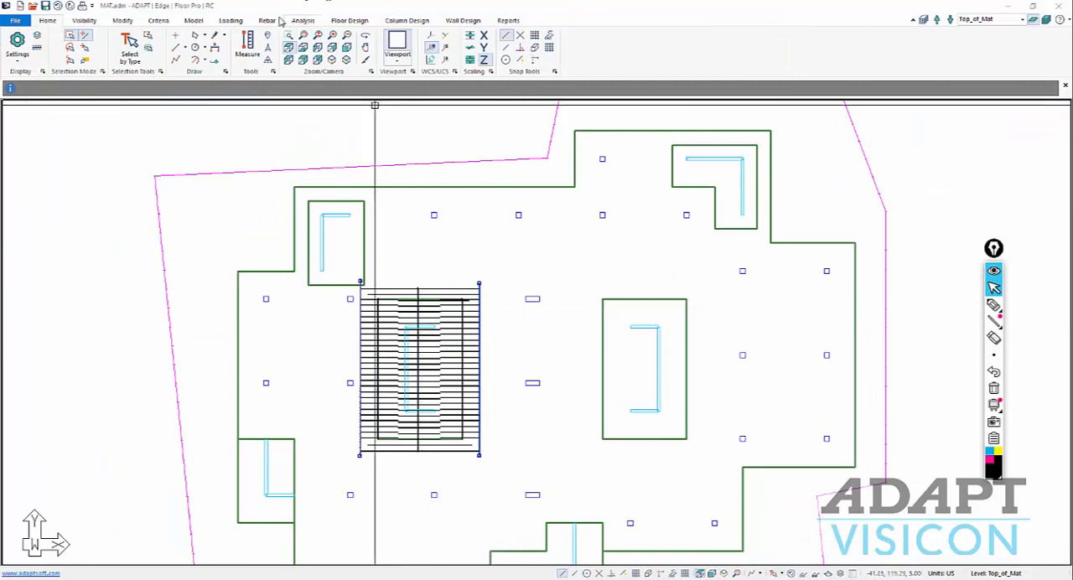
pyautogui.click(346, 21)
pyautogui.click(353, 42)
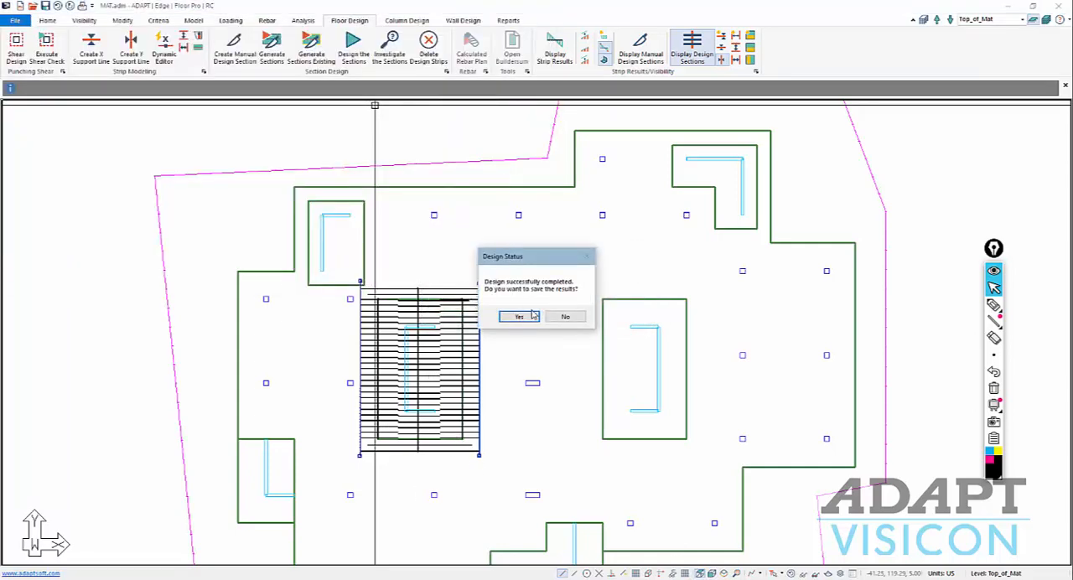
pyautogui.click(519, 317)
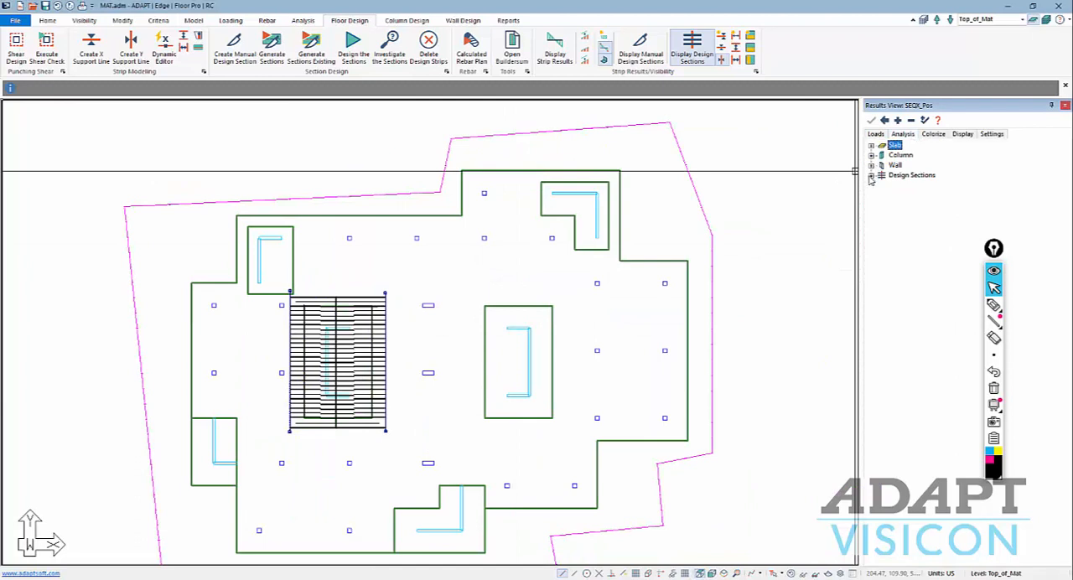
# Display the Shear action along the design sections for SEQX_Pos and inspect the diagram at the western core.
pyautogui.click(872, 175)
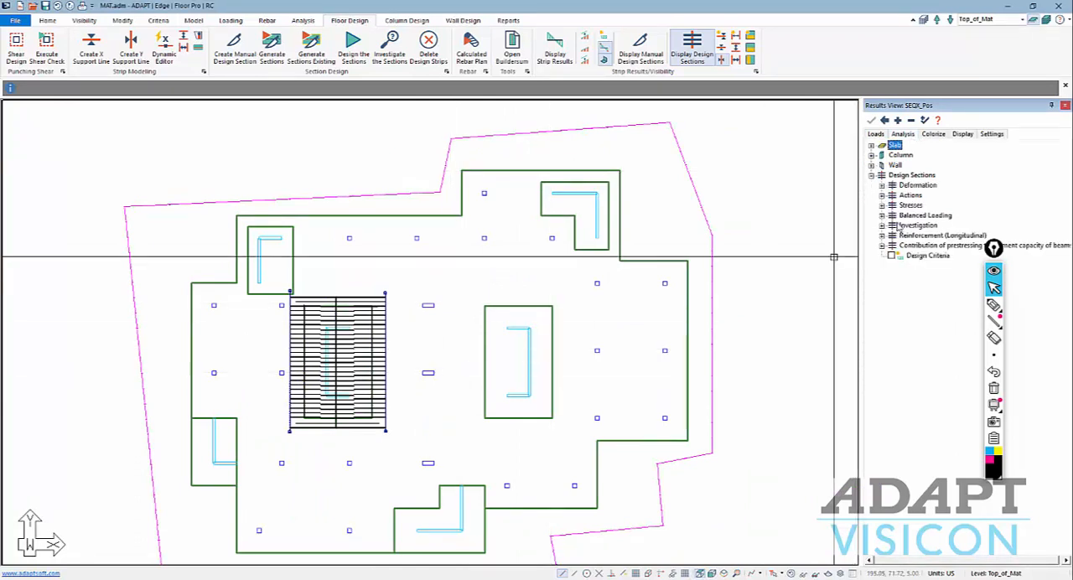
pyautogui.click(882, 195)
pyautogui.click(901, 206)
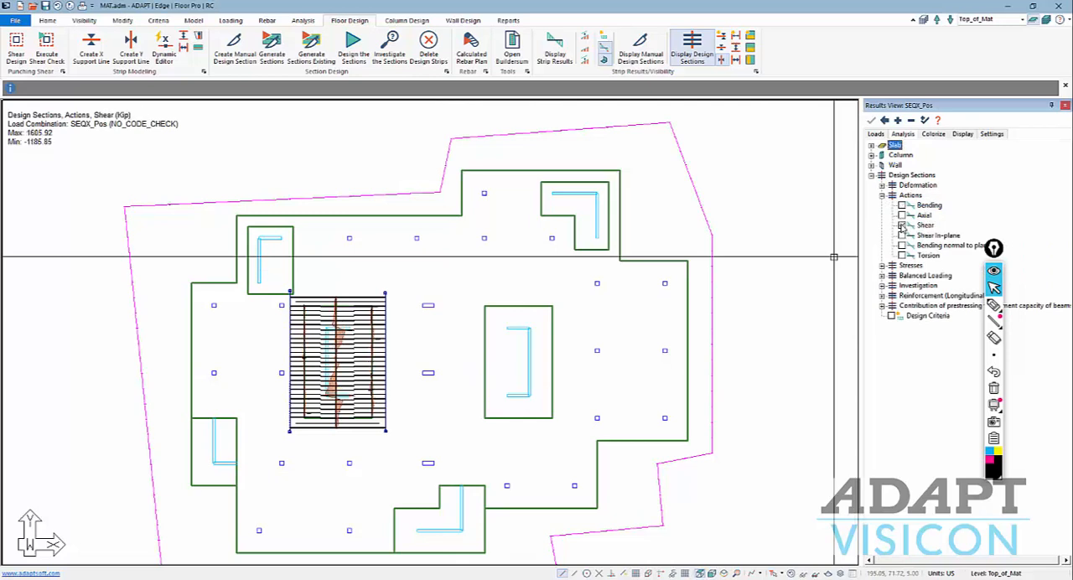
pyautogui.moveTo(386, 397); pyautogui.dragTo(406, 387, button='middle')
pyautogui.scroll(2, 353, 275)
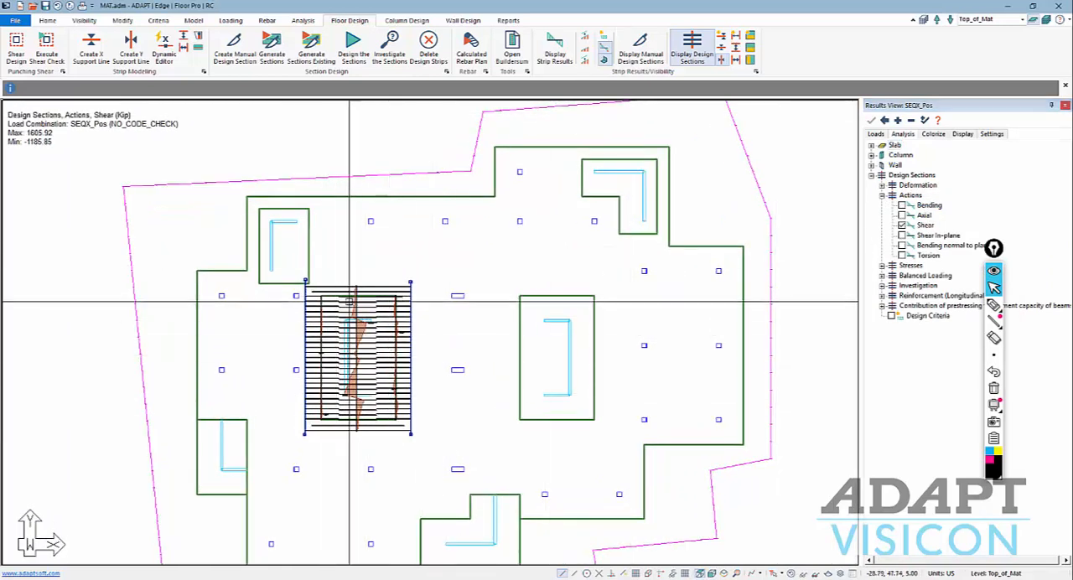
# Try to generate the calculated rebar plan for the Envelope combination with calculated bar lengths and bars along support lines.
pyautogui.click(471, 57)
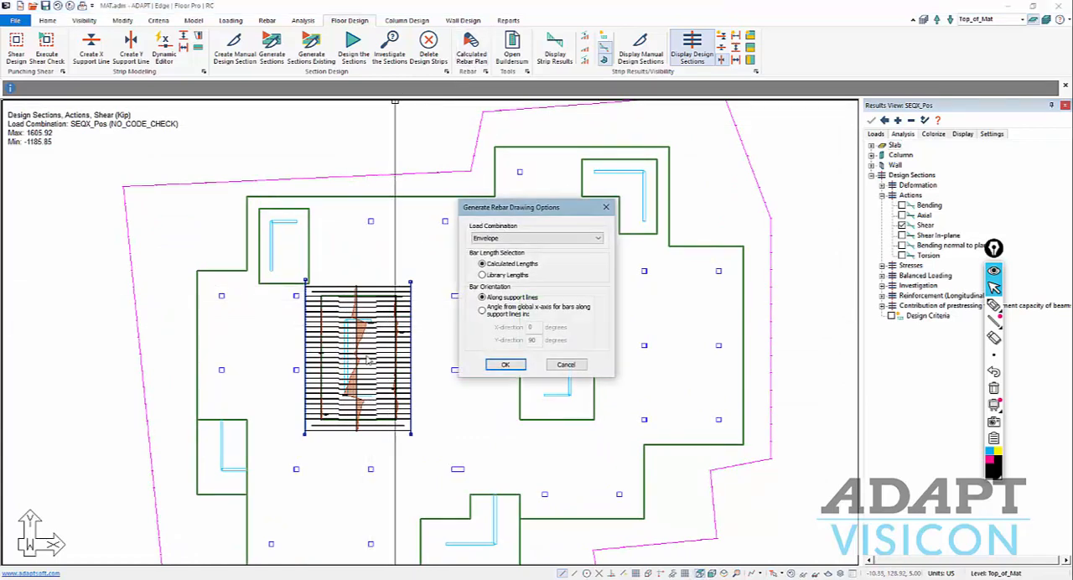
pyautogui.click(506, 365)
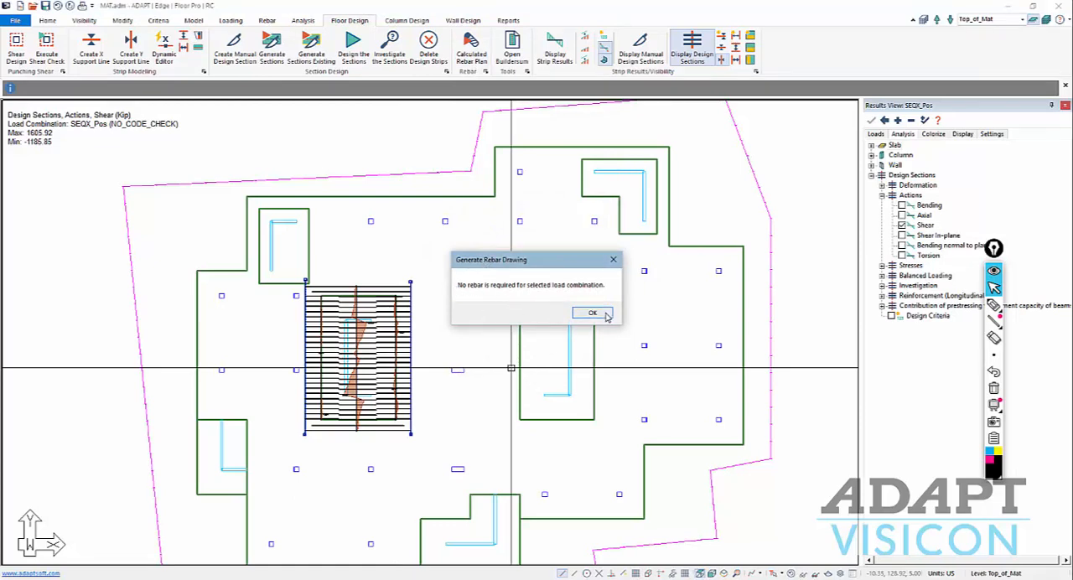
pyautogui.click(613, 262)
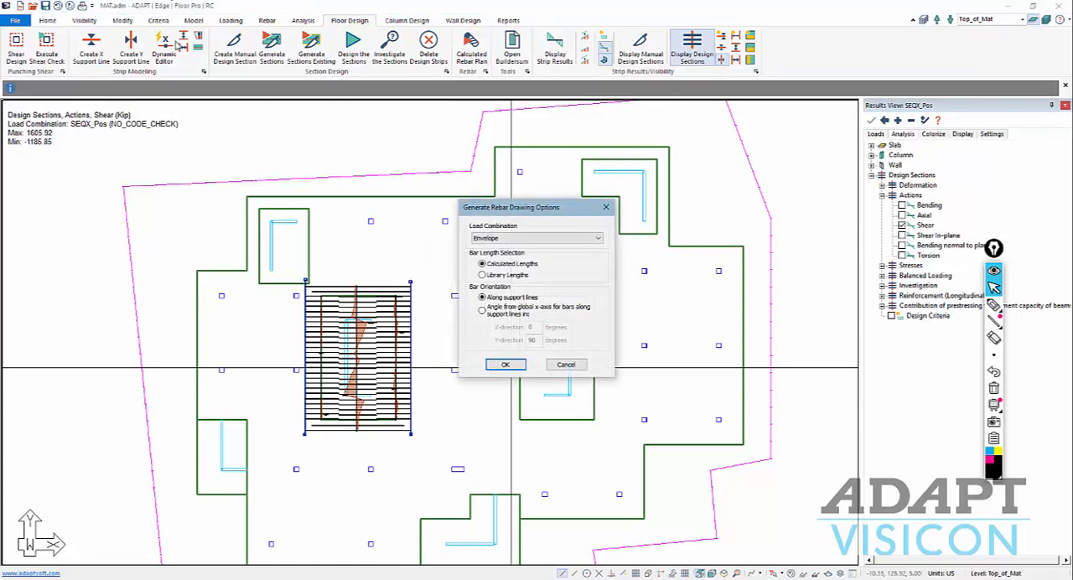
pyautogui.click(565, 367)
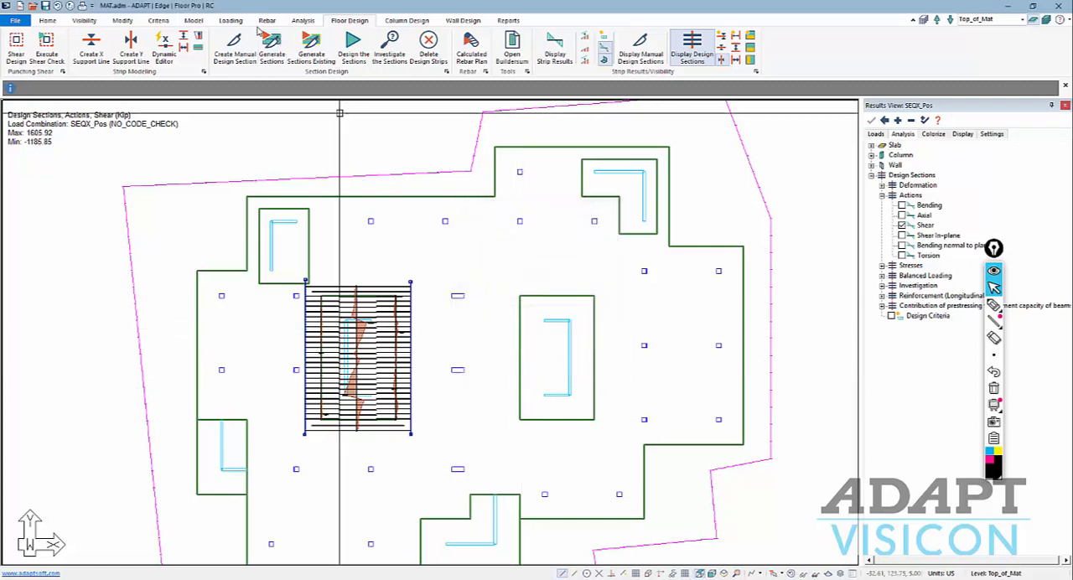
# Review the load combinations and their analysis/design options without changing them.
pyautogui.click(231, 22)
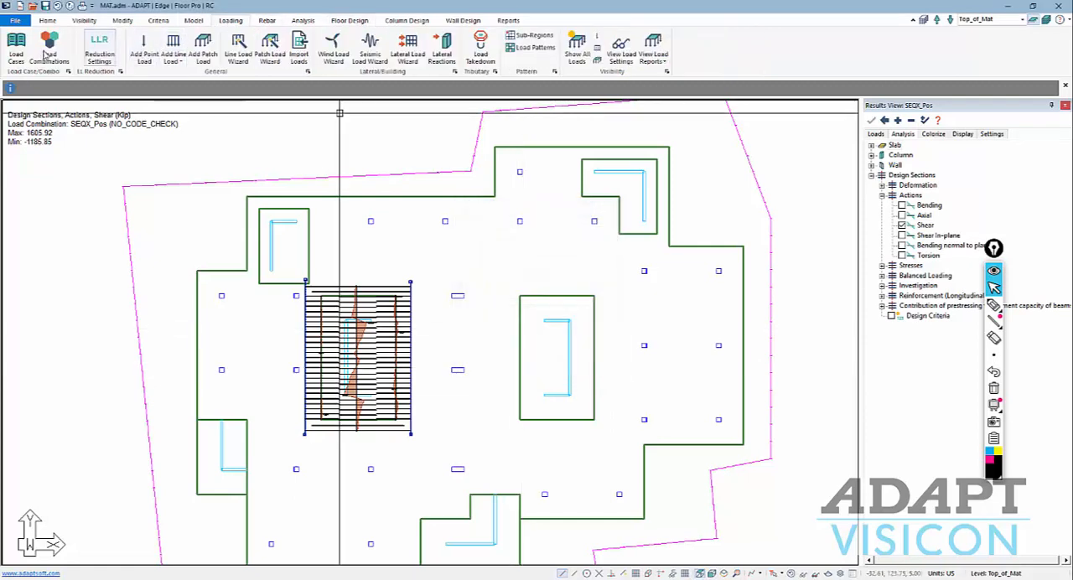
pyautogui.click(48, 49)
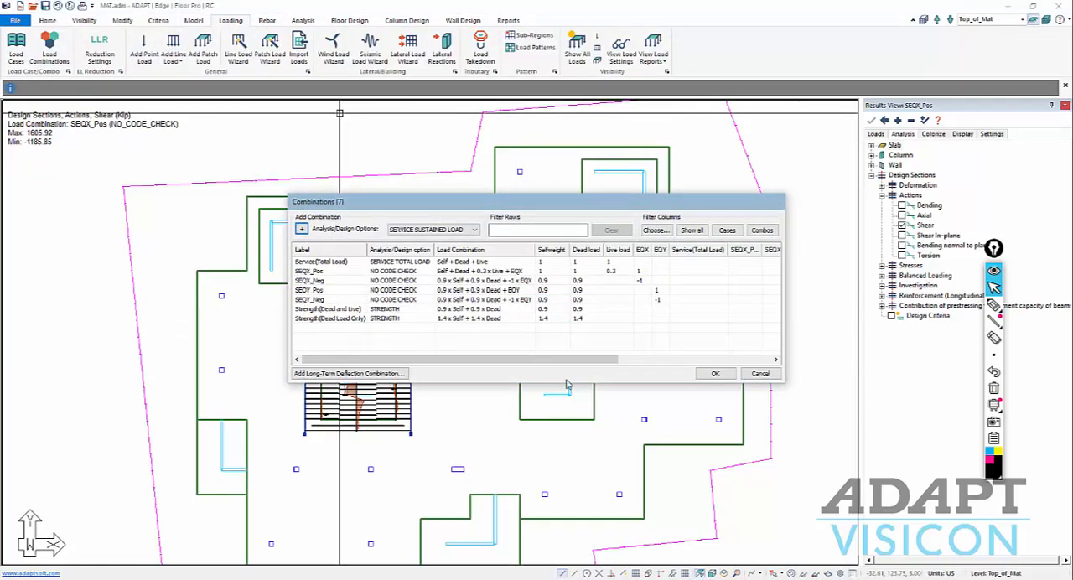
pyautogui.click(760, 373)
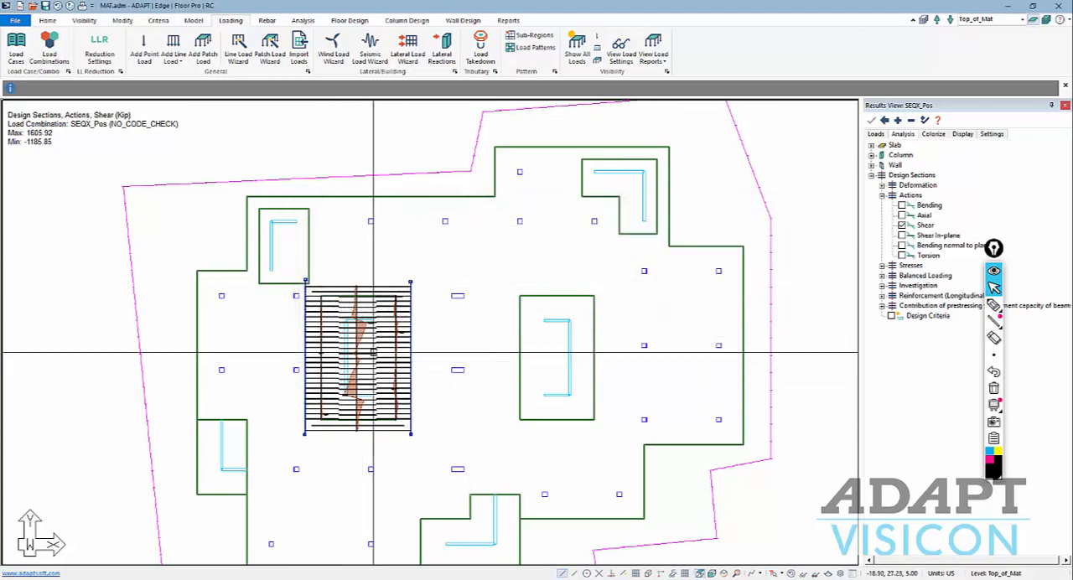
pyautogui.scroll(1, 328, 362)
pyautogui.scroll(-1, 328, 362)
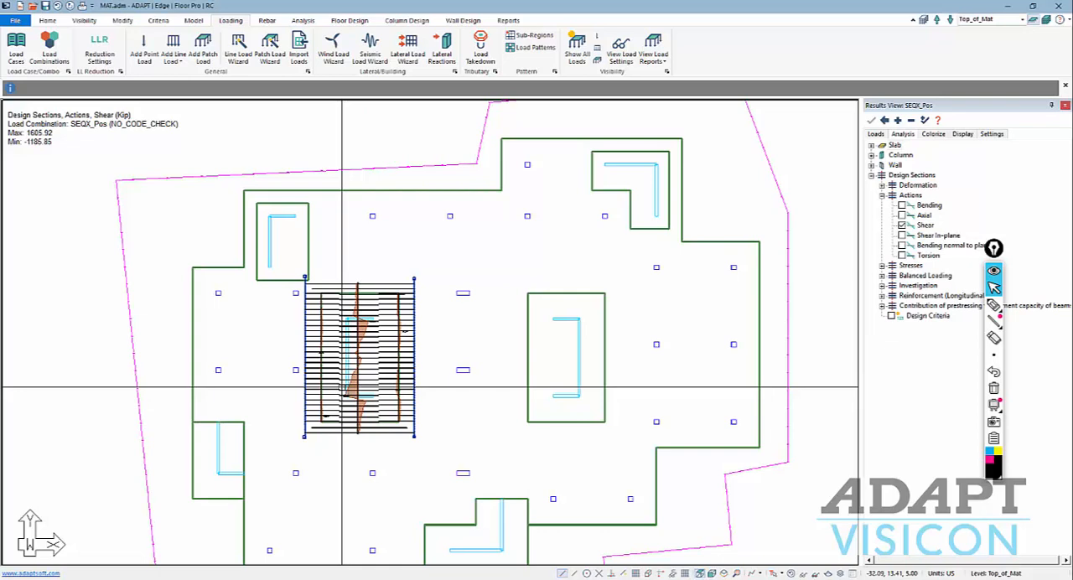
pyautogui.scroll(-2, 342, 388)
pyautogui.moveTo(346, 421); pyautogui.dragTo(366, 391, button='middle')
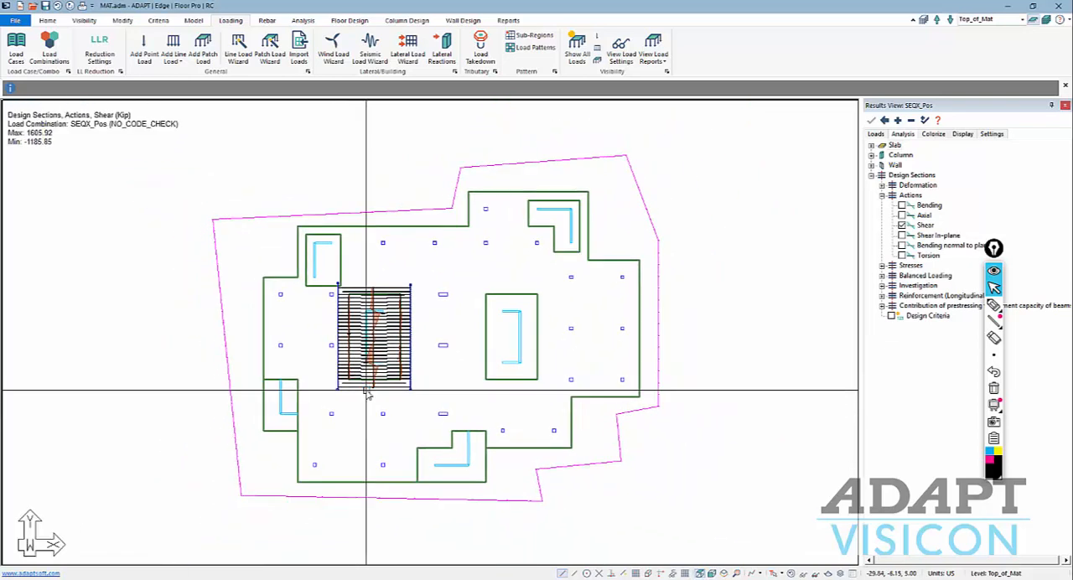